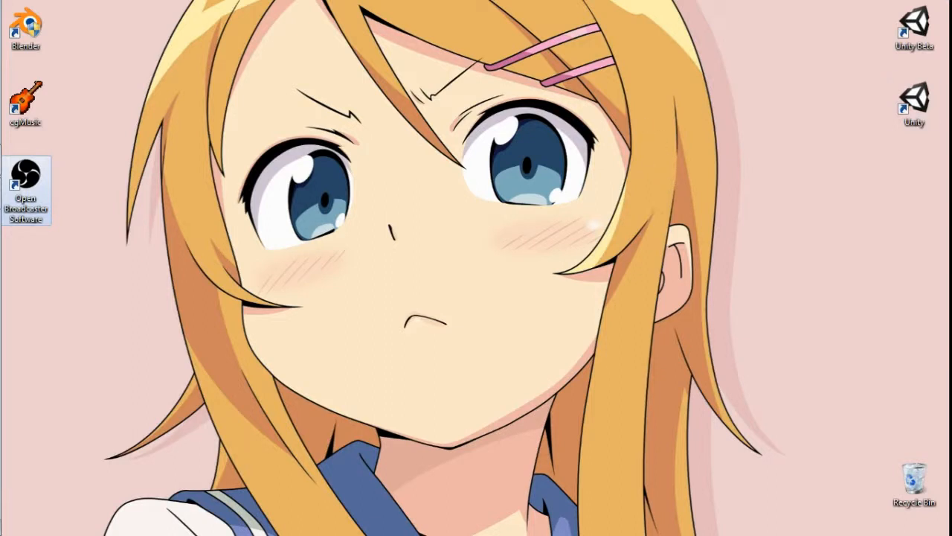
# Launch Unity, start creating a new project and browse to the Video Project folder for its location.
pyautogui.click(915, 101)
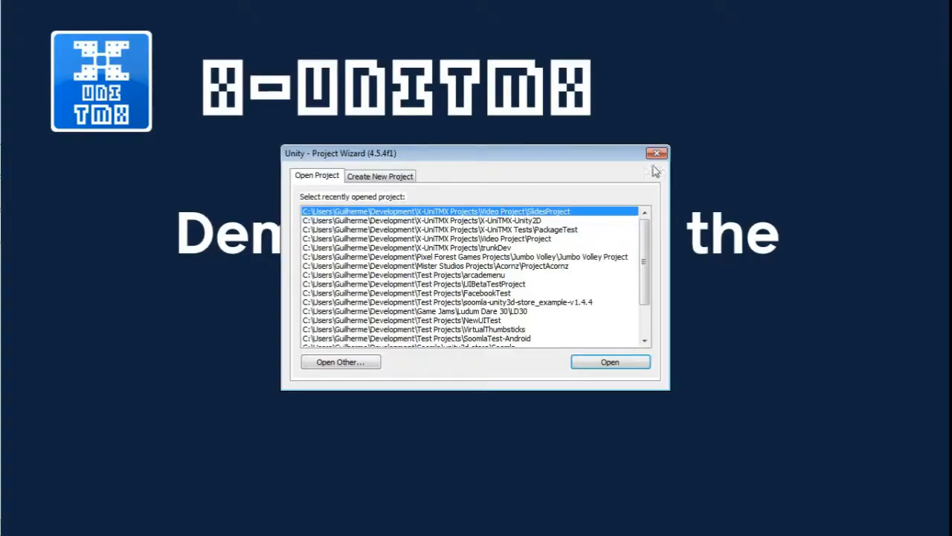
pyautogui.click(378, 176)
pyautogui.click(622, 215)
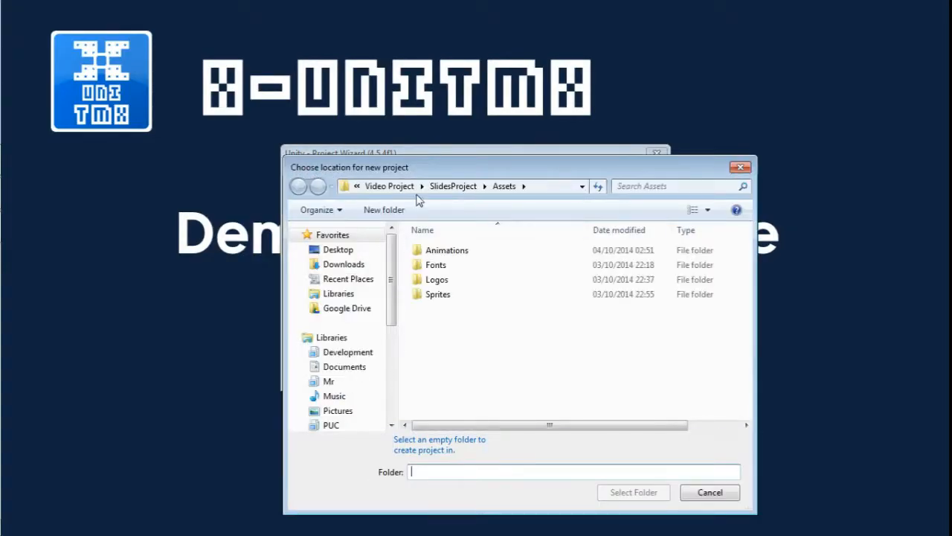
pyautogui.click(386, 187)
pyautogui.moveTo(496, 473); pyautogui.dragTo(359, 461)
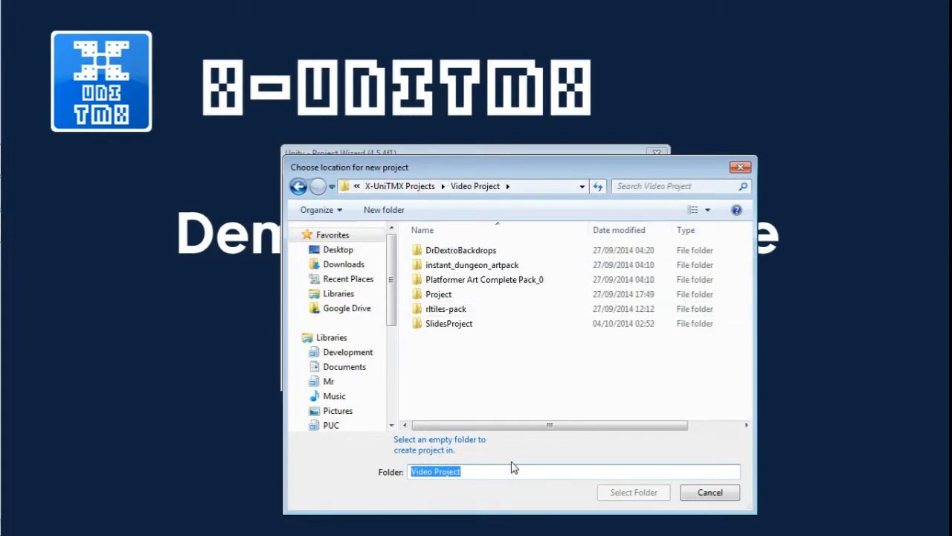
pyautogui.write('N')
pyautogui.press('BackSpace')
pyautogui.write('ExamplesTest')
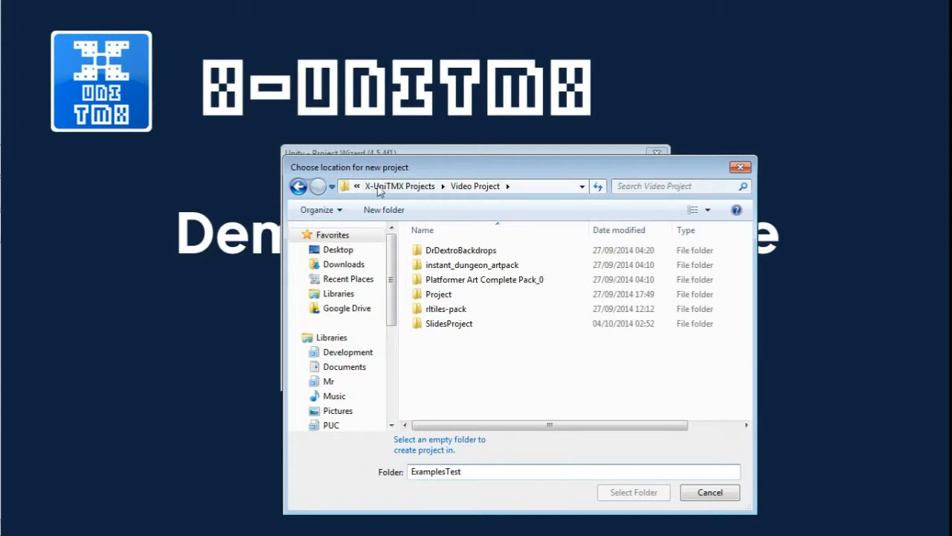
# Create a new folder named ExamplesTest inside Video Project and choose it as the project location.
pyautogui.click(384, 210)
pyautogui.write('Ex')
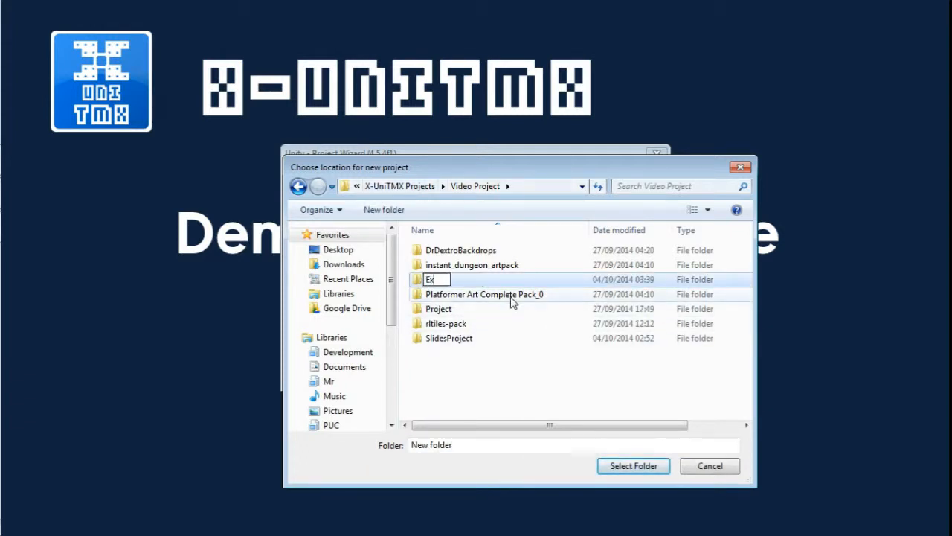
pyautogui.write('amplesTest')
pyautogui.press('Return')
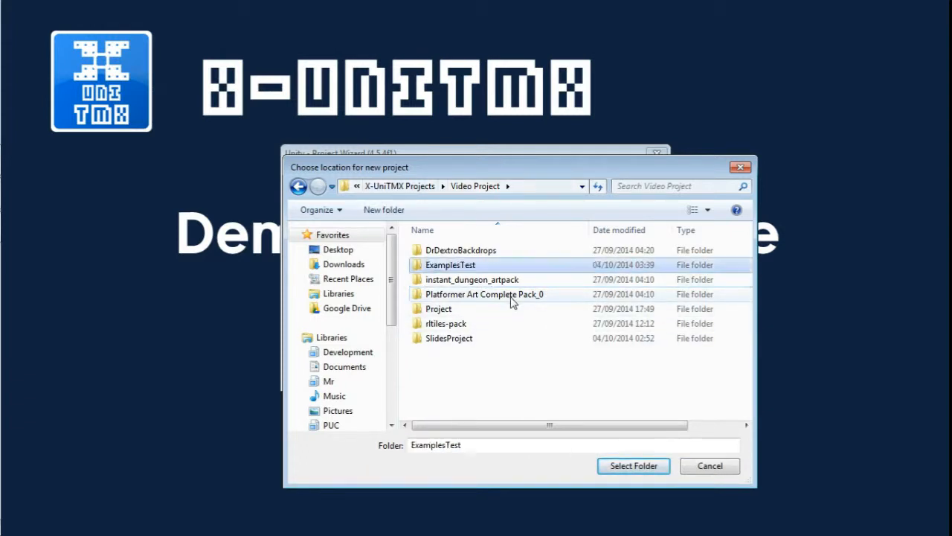
pyautogui.click(650, 469)
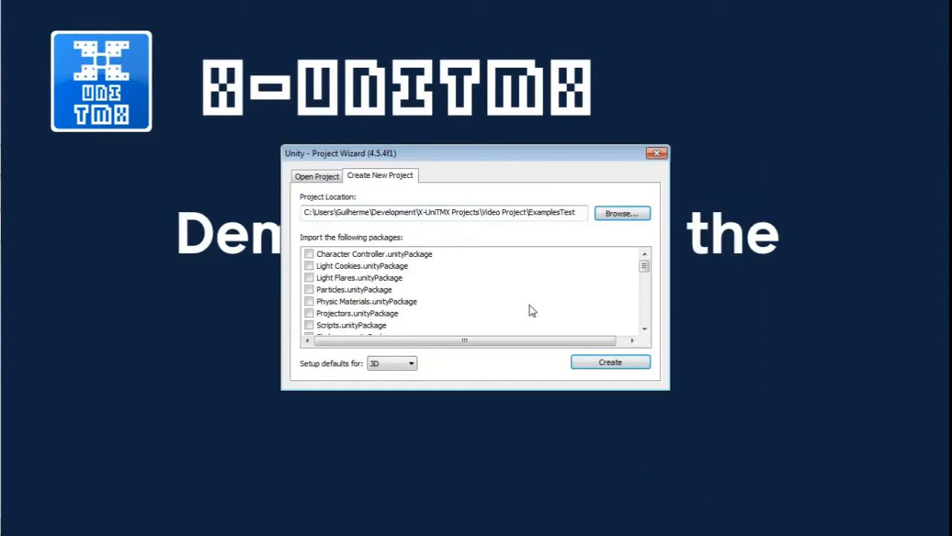
# Set the project defaults to 2D and create the ExamplesTest project.
pyautogui.click(409, 364)
pyautogui.click(399, 384)
pyautogui.click(610, 362)
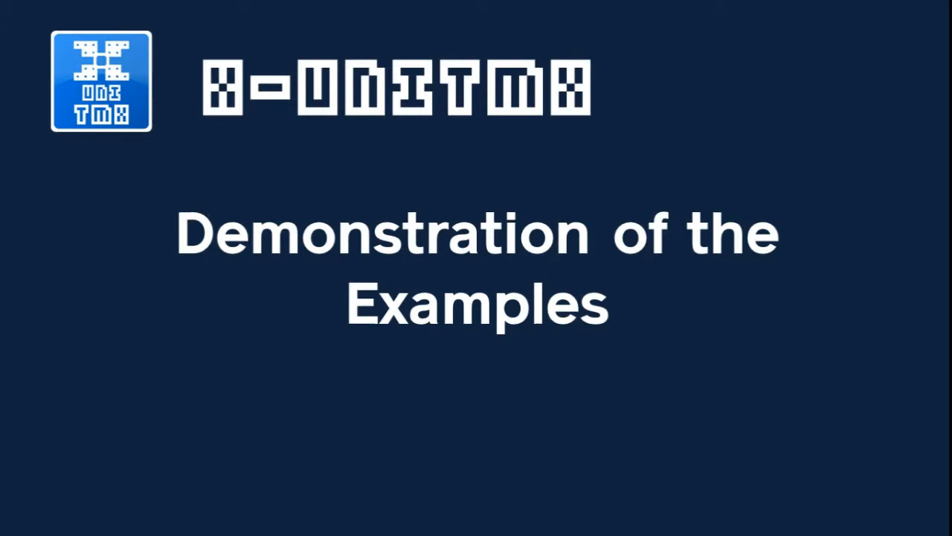
pyautogui.press('super')
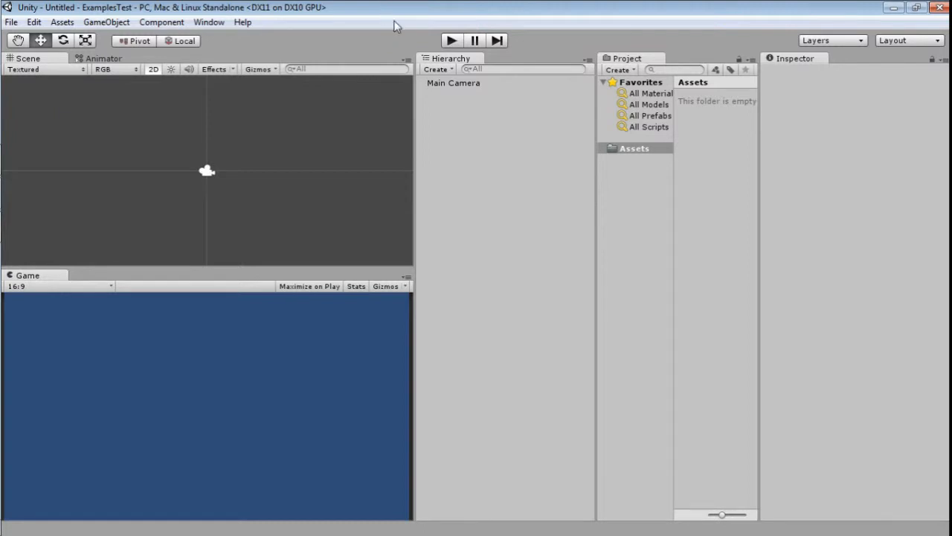
# Start a custom package import into Assets and browse to the X-UniTMX-Unity2D folder under X-UniTMX Projects.
pyautogui.rightClick(636, 151)
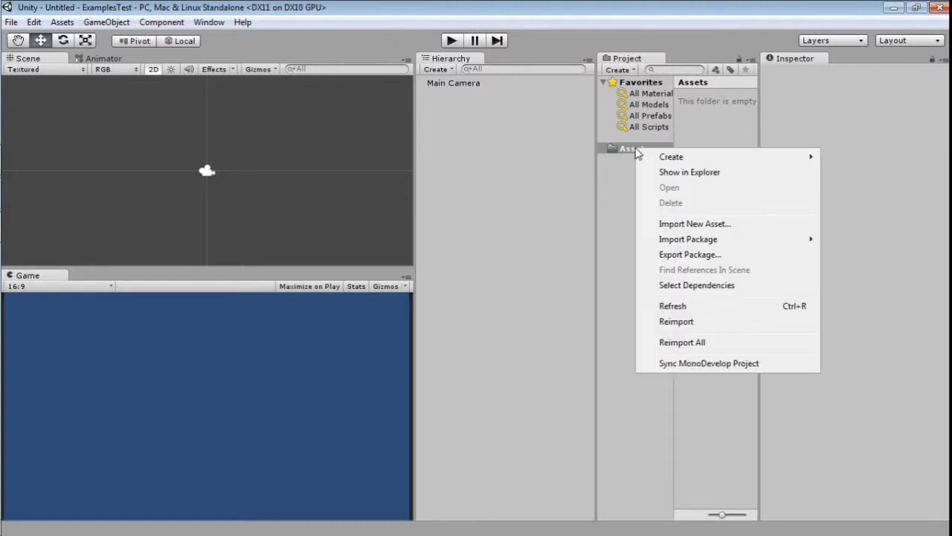
pyautogui.moveTo(720, 244)
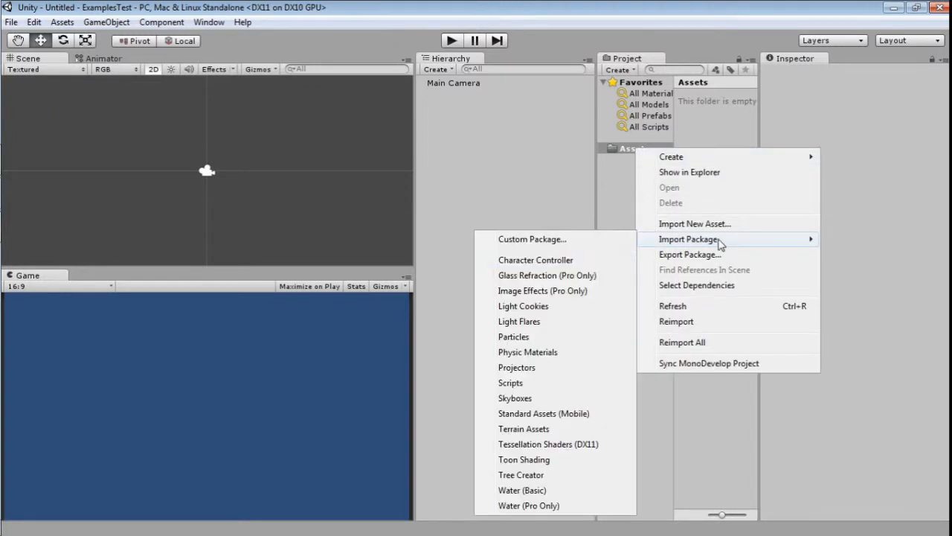
pyautogui.click(555, 238)
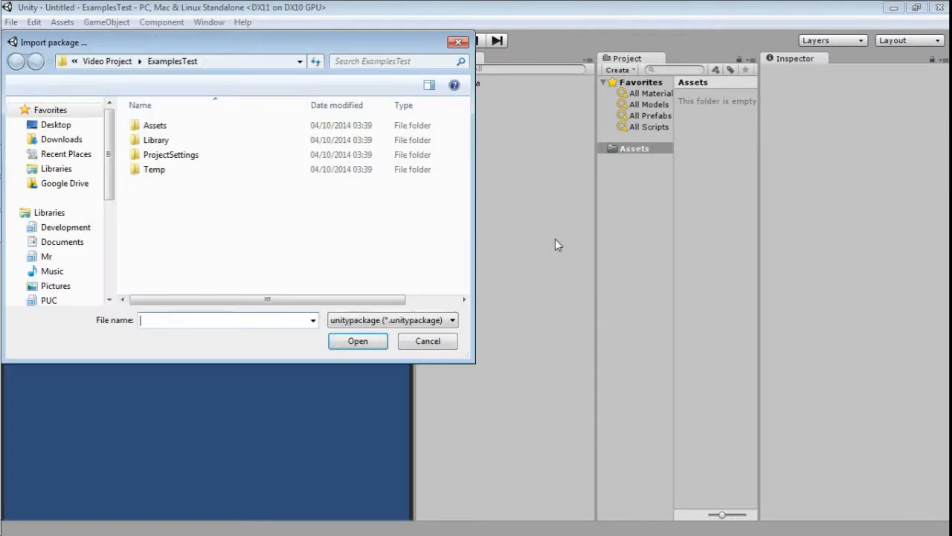
pyautogui.click(107, 62)
pyautogui.click(126, 62)
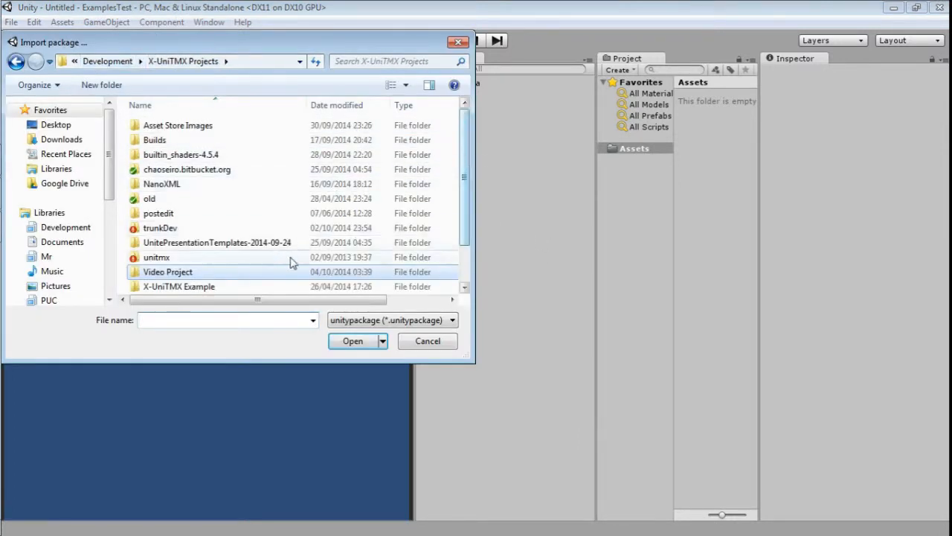
pyautogui.scroll(-1, 261, 275)
pyautogui.doubleClick(234, 287)
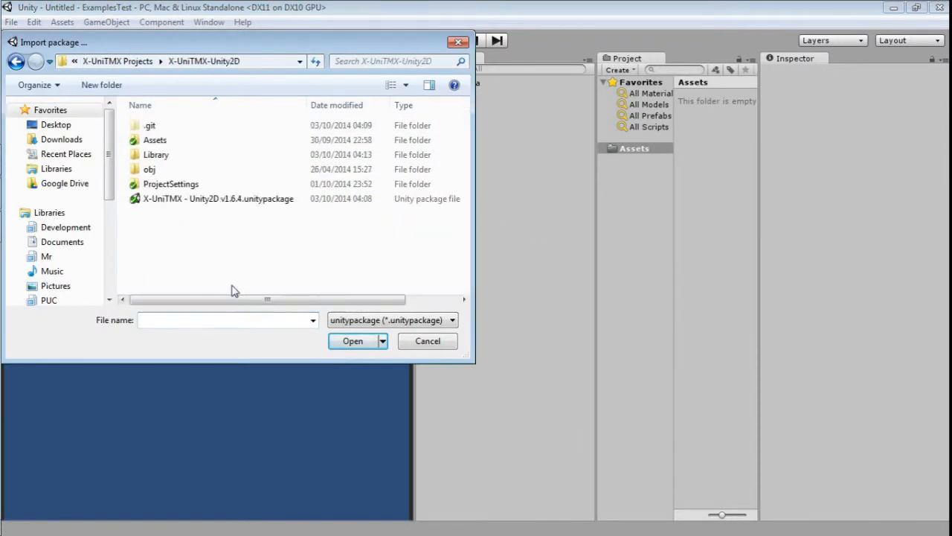
# Check the Assets subfolder of X-UniTMX-Unity2D, and open X-UniTMX - Unity2D v1.6.4.unitypackage for import.
pyautogui.click(266, 200)
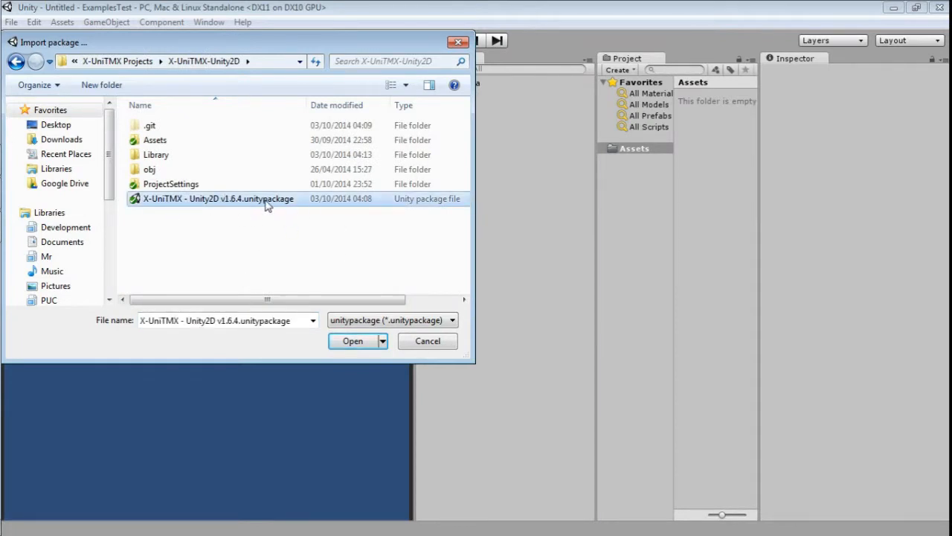
pyautogui.doubleClick(170, 144)
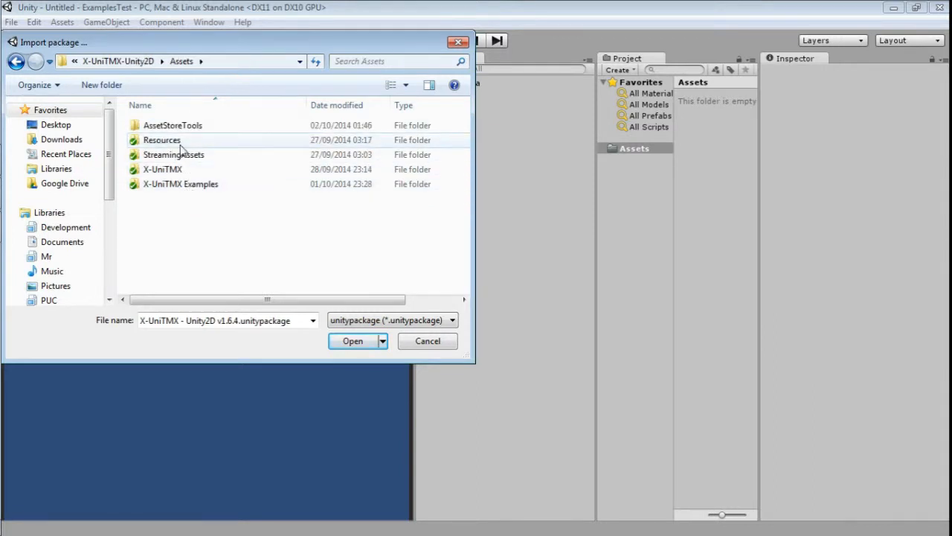
pyautogui.click(179, 171)
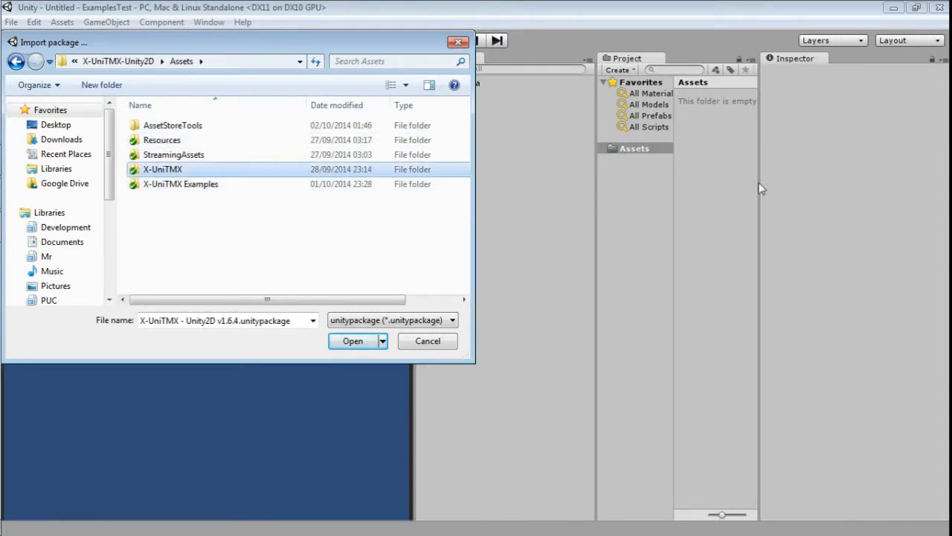
pyautogui.click(119, 61)
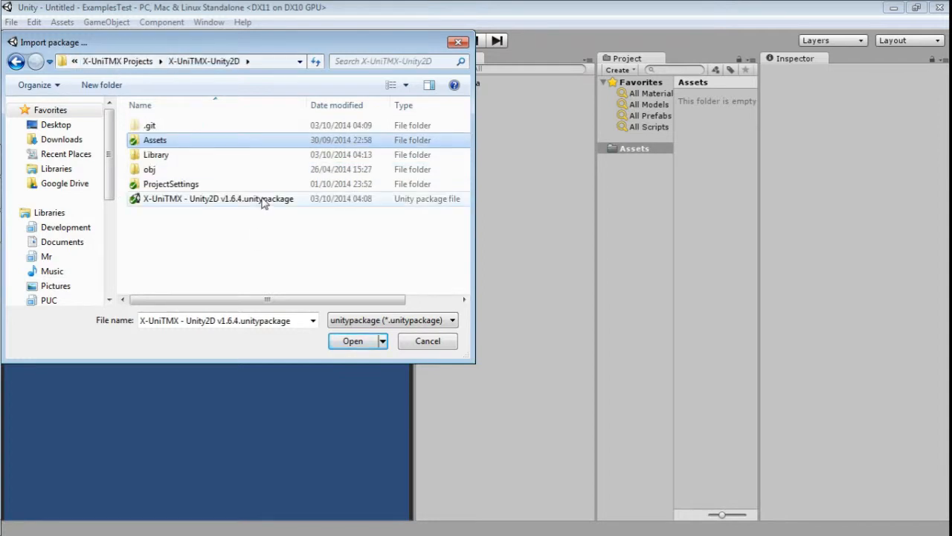
pyautogui.click(264, 201)
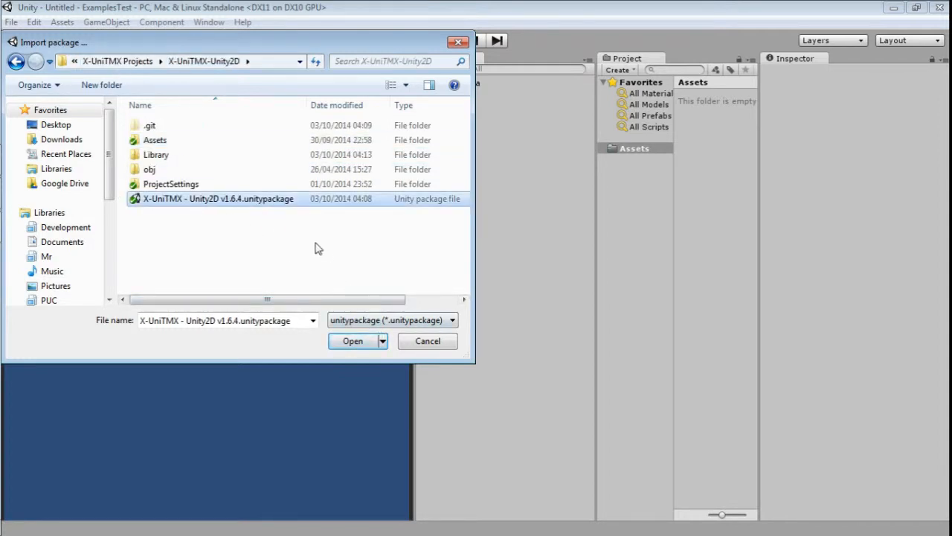
pyautogui.click(353, 342)
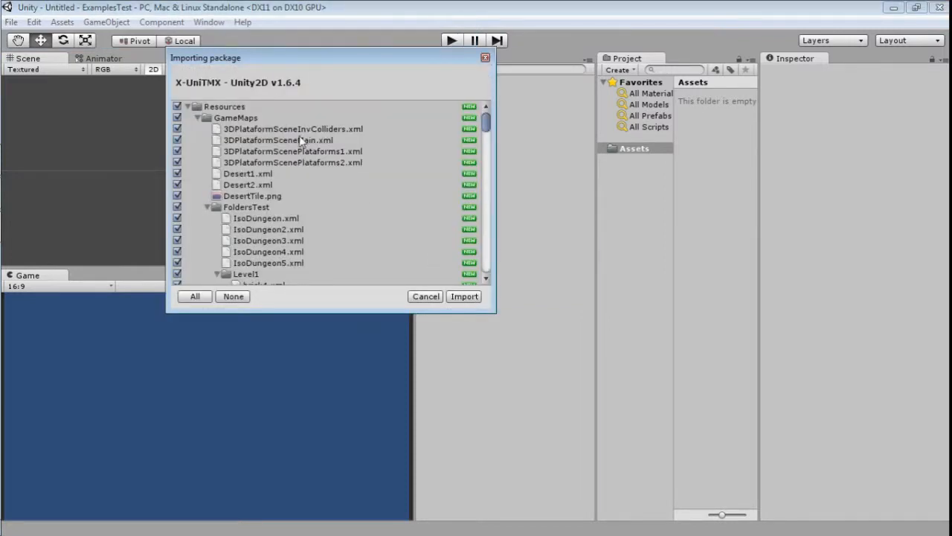
# Collapse the folders in the package's import list to review its main folders, including X-UniTMX and X-UniTMX Examples.
pyautogui.click(198, 118)
pyautogui.click(198, 129)
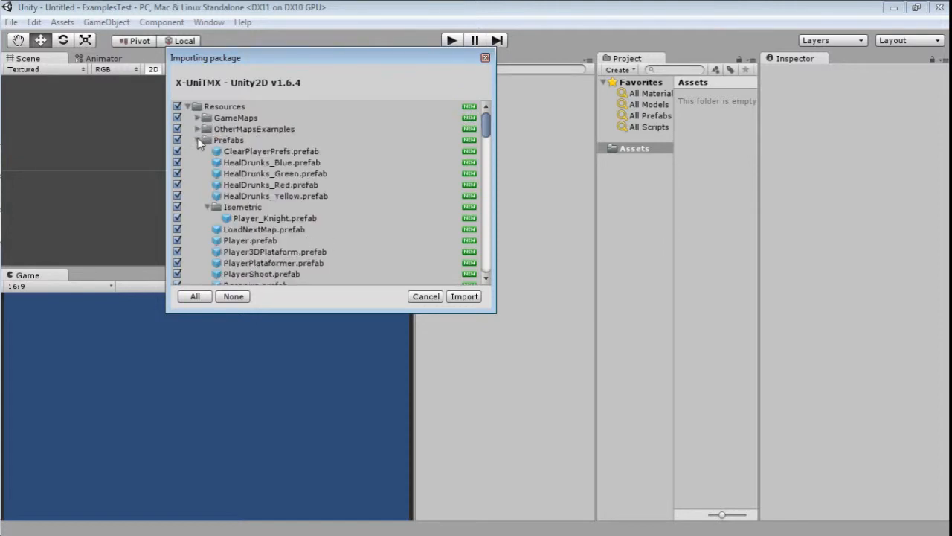
pyautogui.click(197, 141)
pyautogui.click(198, 152)
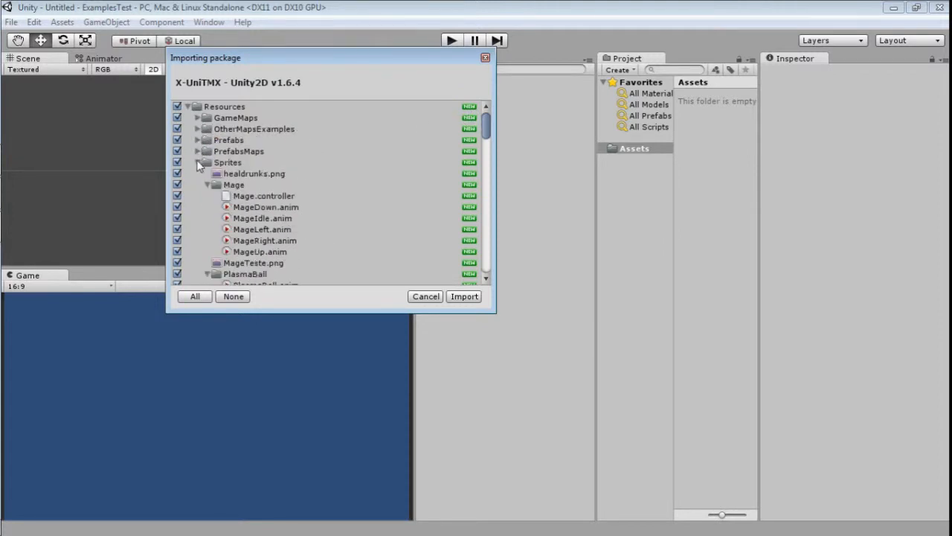
pyautogui.click(198, 163)
pyautogui.click(188, 174)
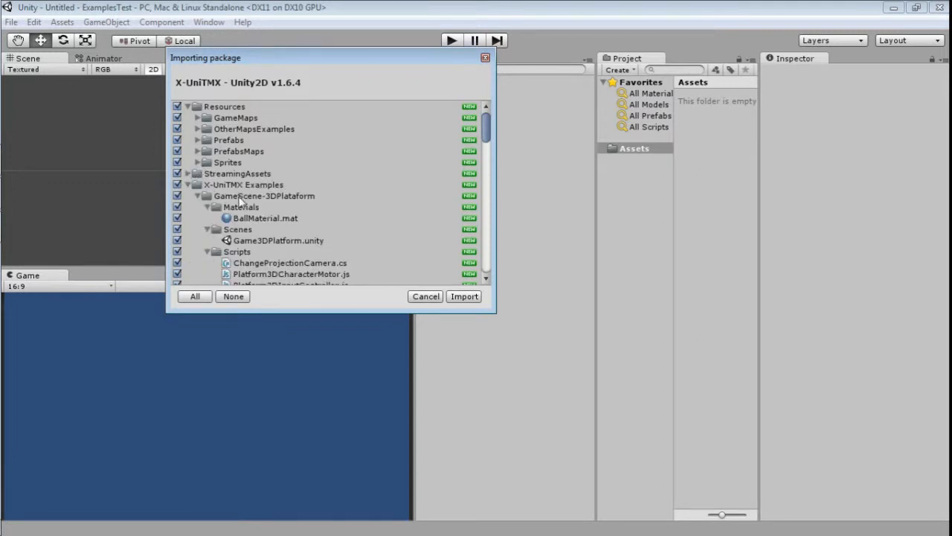
pyautogui.click(188, 185)
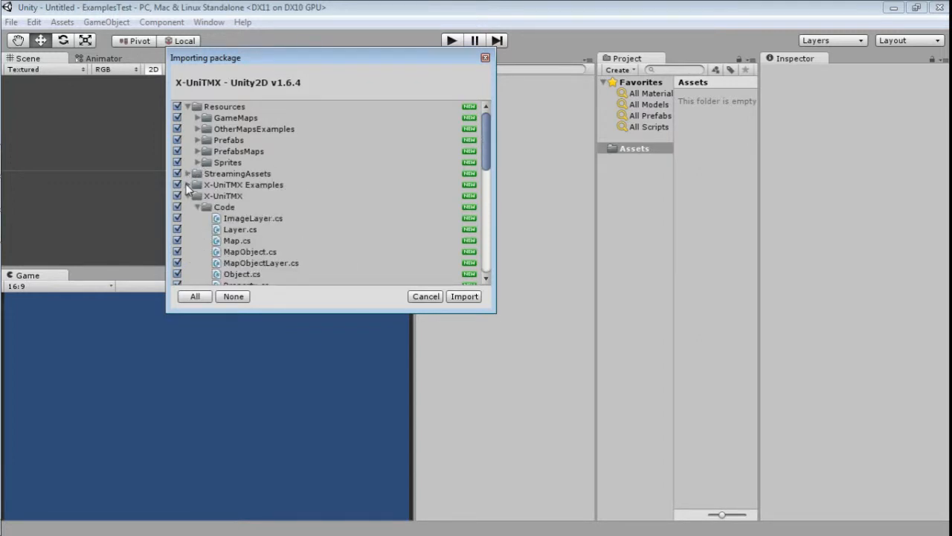
pyautogui.click(188, 195)
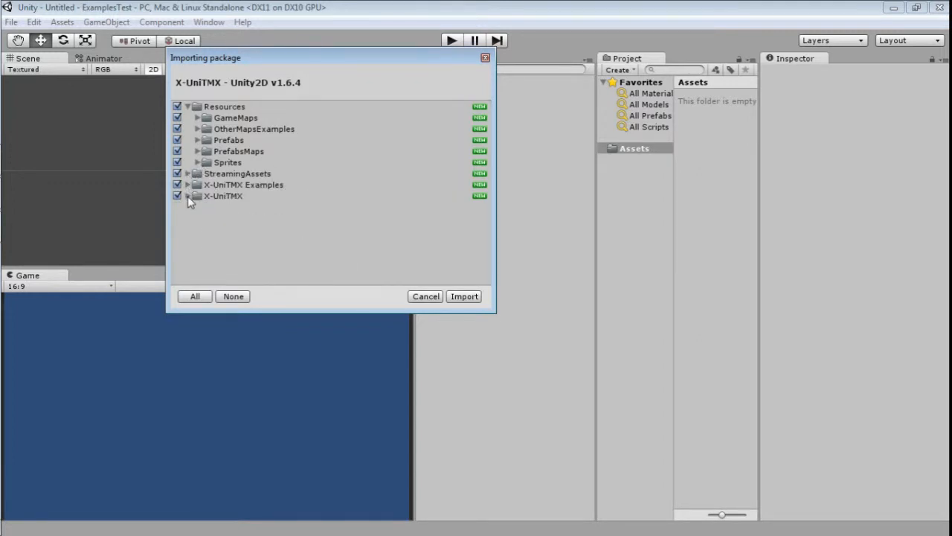
pyautogui.click(238, 196)
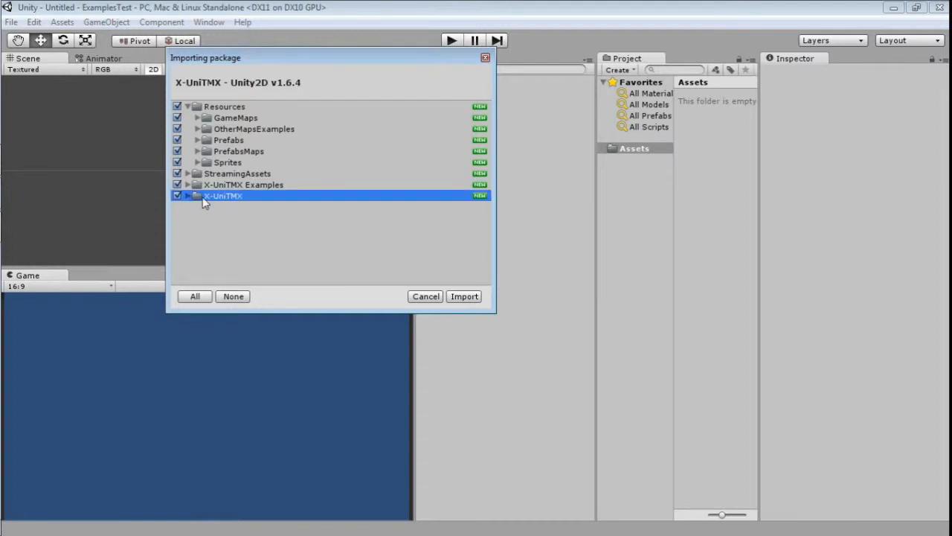
pyautogui.click(266, 185)
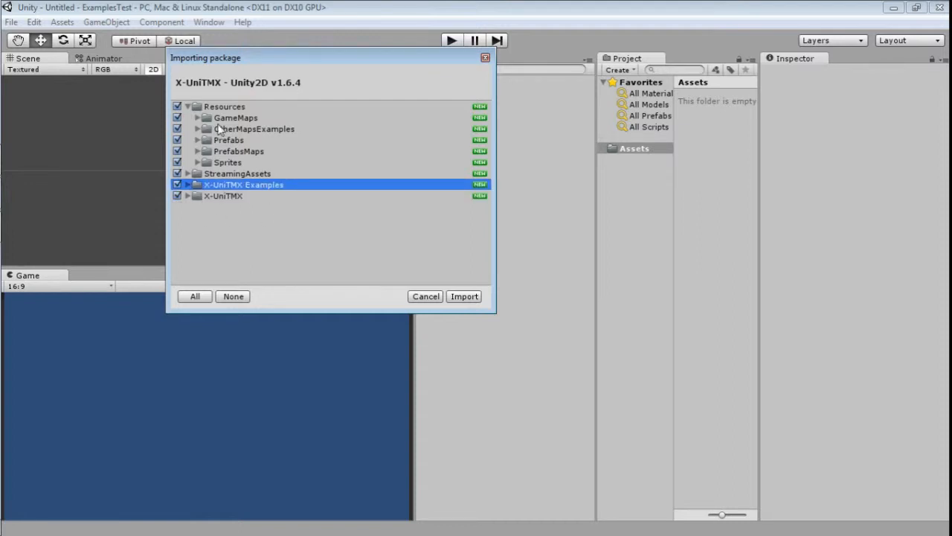
pyautogui.click(187, 106)
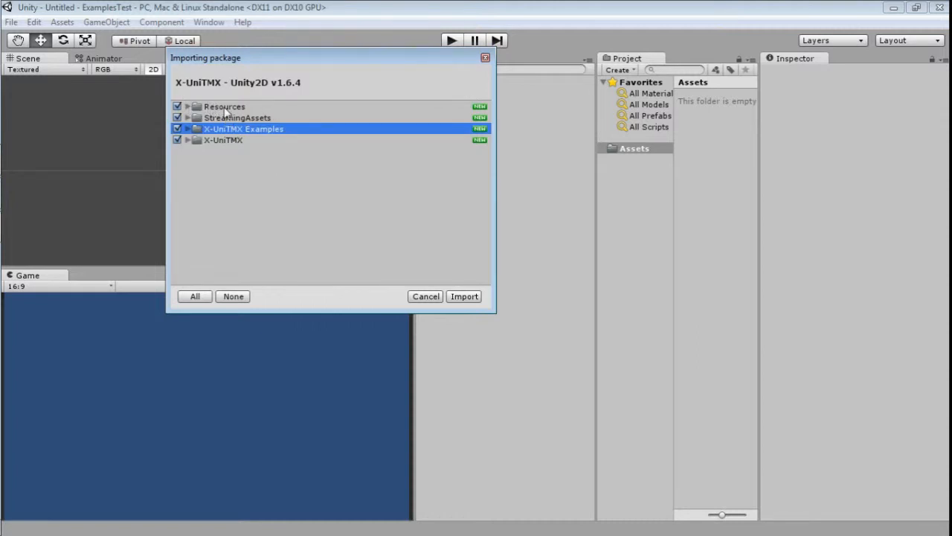
# Import the X-UniTMX - Unity2D v1.6.4 package with all of its items selected.
pyautogui.press('Up')
pyautogui.press('Up')
pyautogui.press('Down')
pyautogui.press('Down')
pyautogui.click(463, 297)
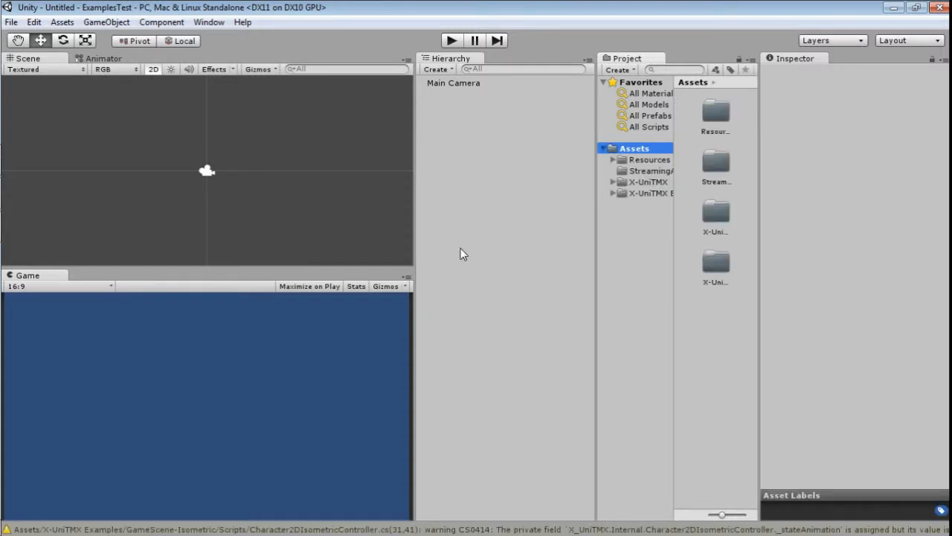
# Show the contents of the X-UniTMX Examples folder and add the X-UniTMX example scenes to the build scenes list.
pyautogui.click(640, 195)
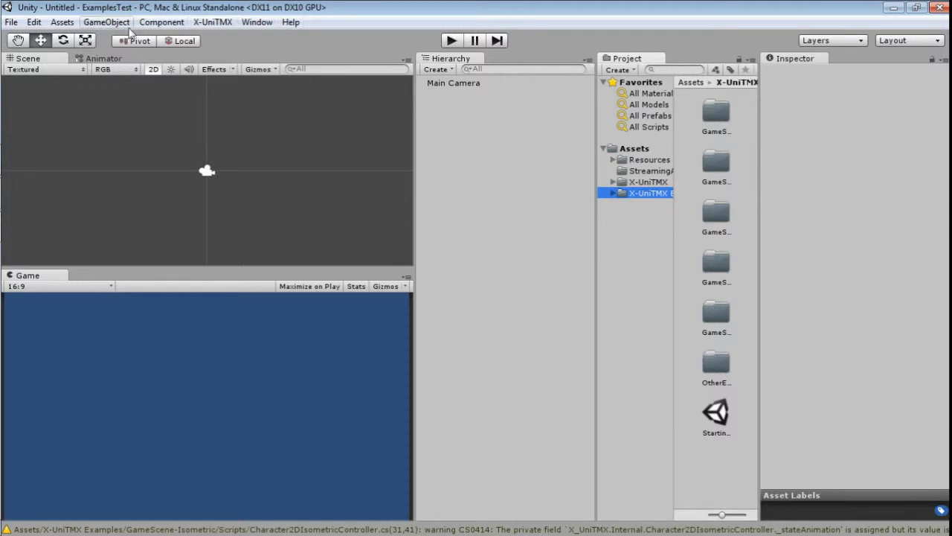
pyautogui.click(231, 27)
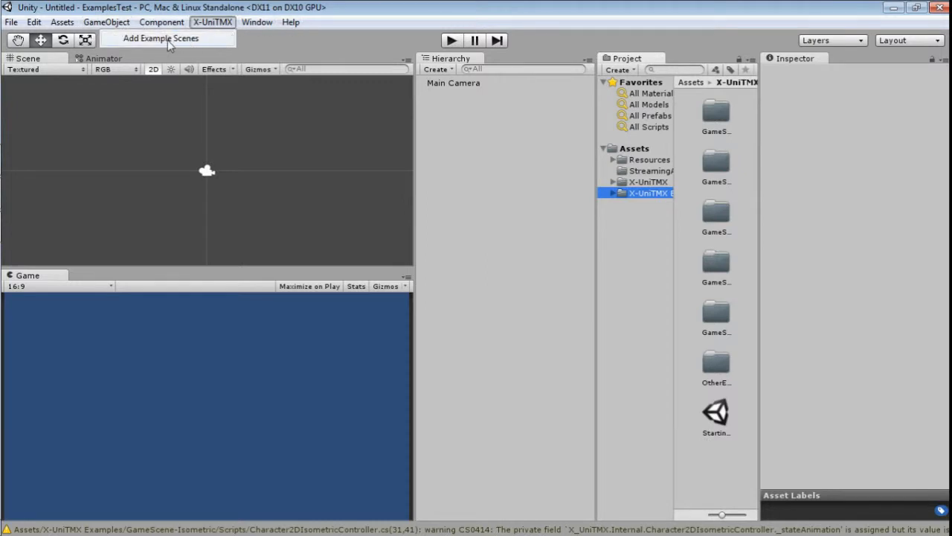
pyautogui.click(225, 39)
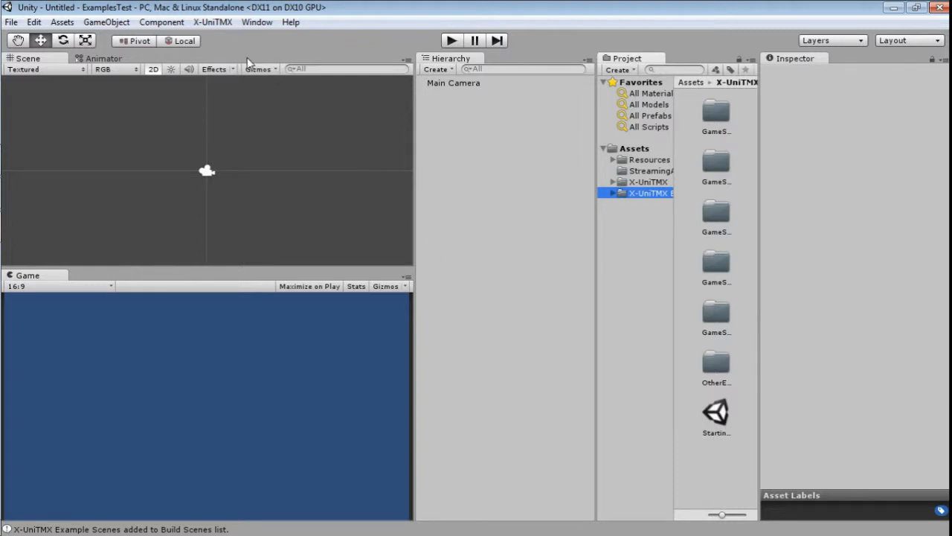
# Open the project's Tags and Layers settings.
pyautogui.click(35, 23)
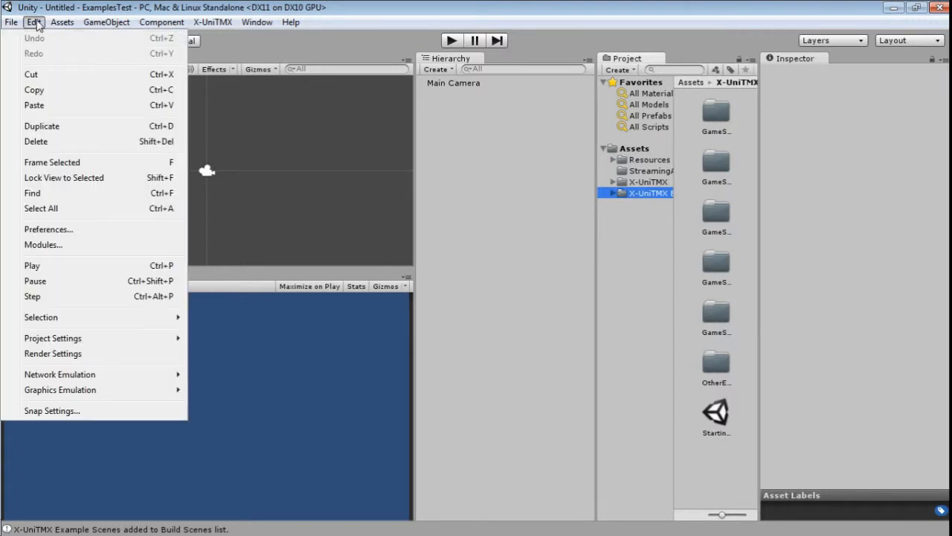
pyautogui.moveTo(79, 342)
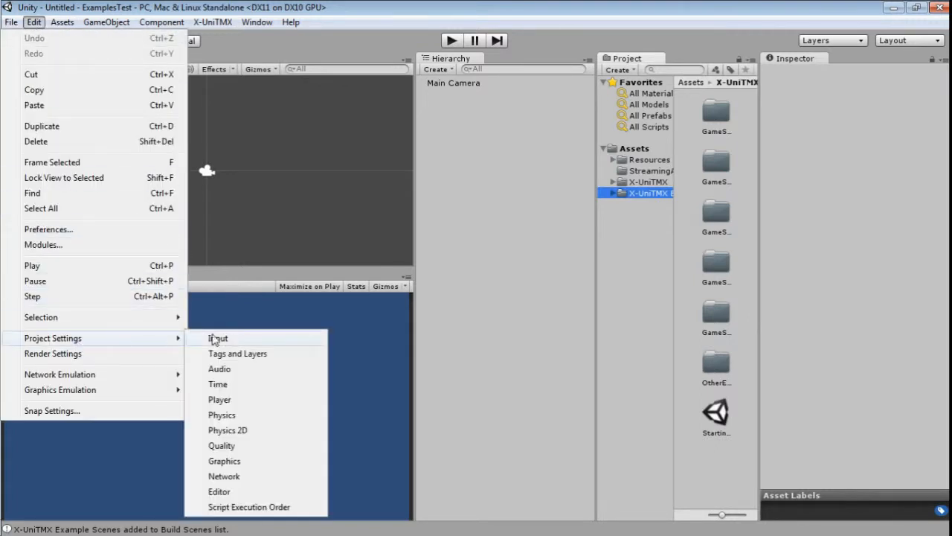
pyautogui.click(255, 355)
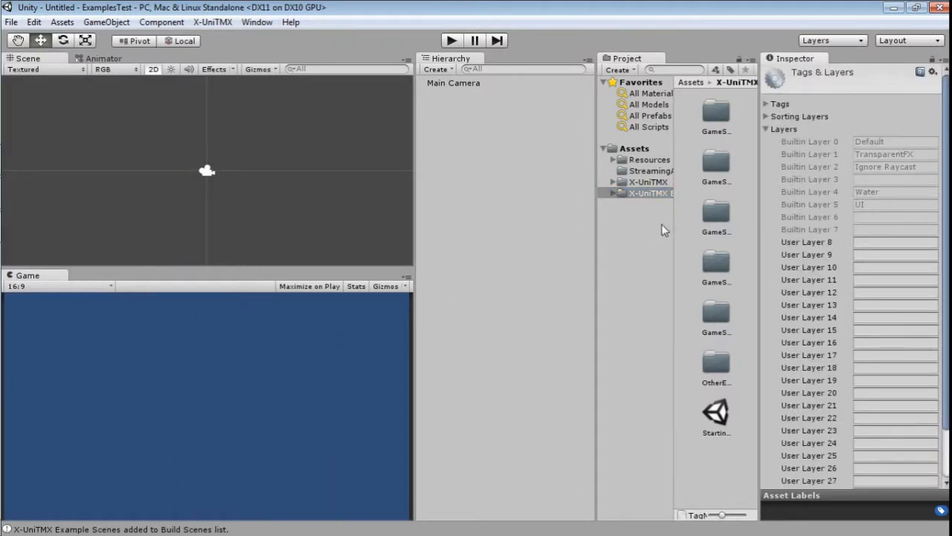
# Expand the Sorting Layers and Tags sections and name the tag at Element 8 Branchs.
pyautogui.click(765, 116)
pyautogui.click(766, 104)
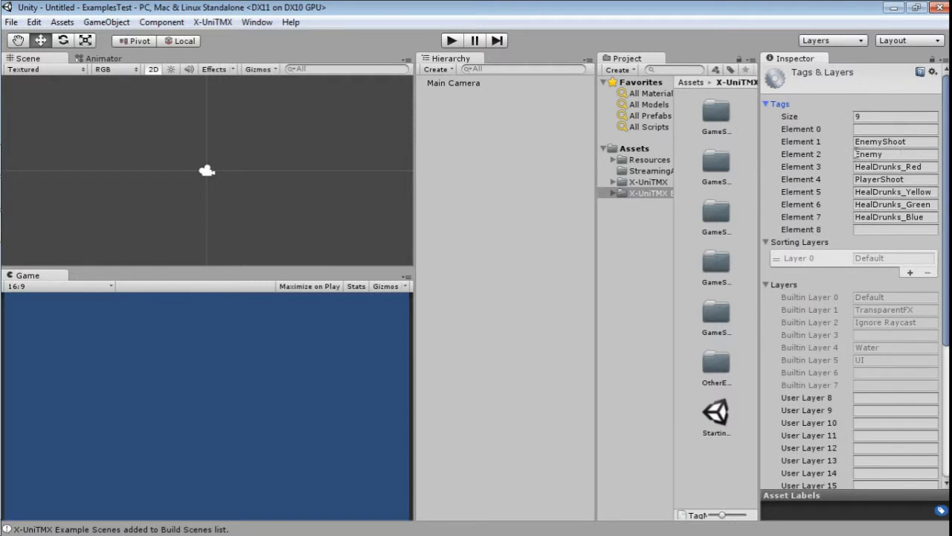
pyautogui.click(874, 229)
pyautogui.write('Branchs')
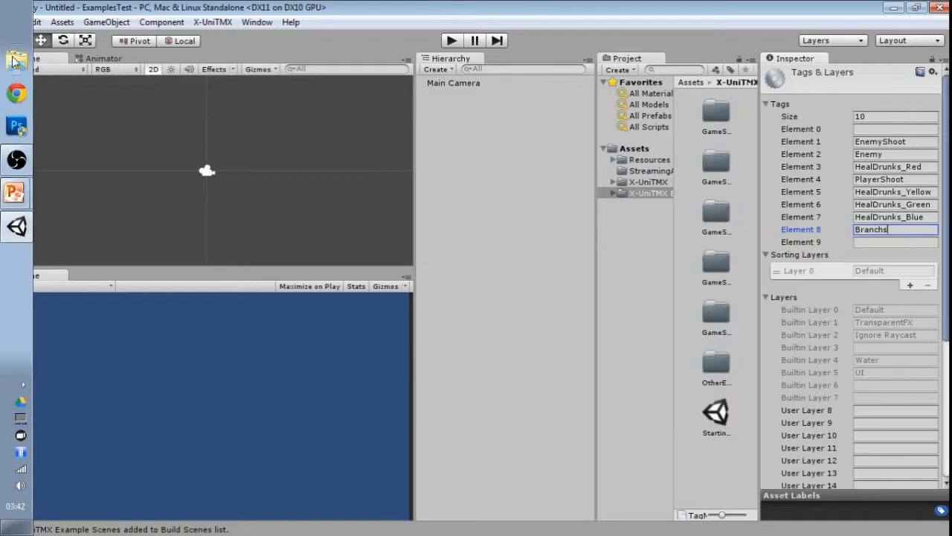
# Switch to the X-UniTMX Bitbucket page in Chrome and review the Examples section's required sorting layers, layer and tags.
pyautogui.click(14, 57)
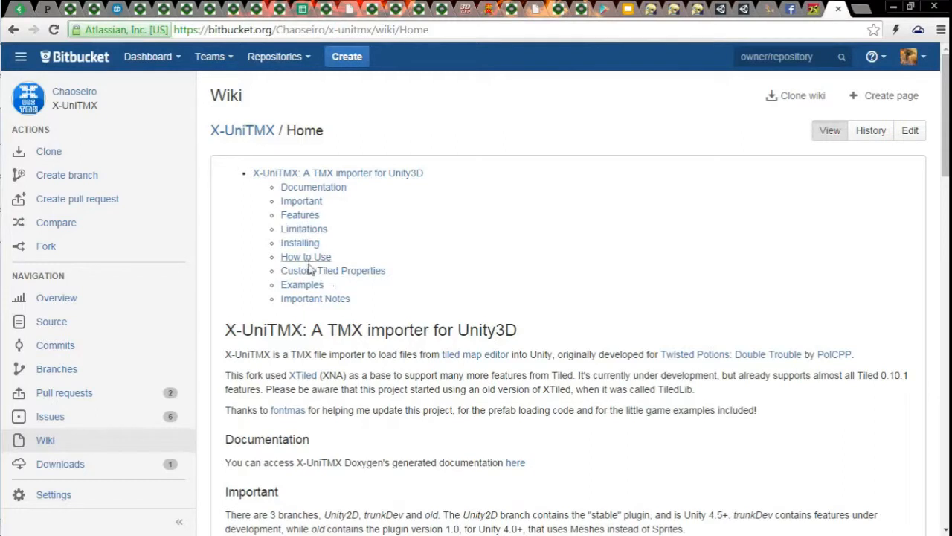
pyautogui.click(307, 286)
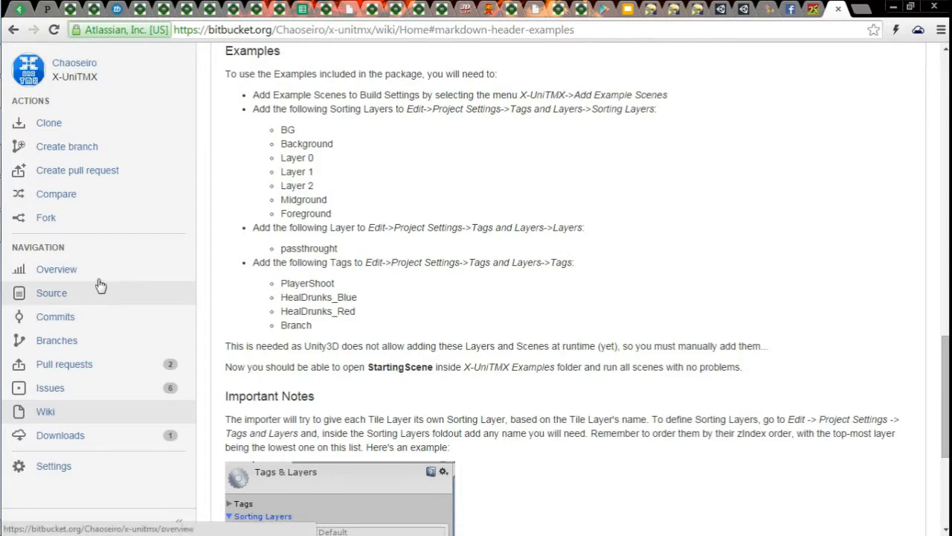
pyautogui.click(76, 272)
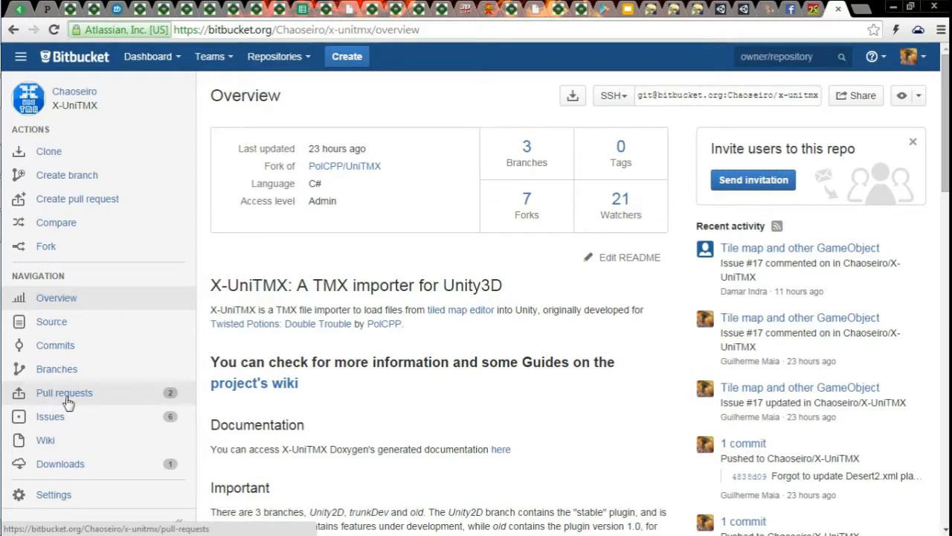
pyautogui.scroll(-2, 389, 361)
pyautogui.scroll(-4, 346, 353)
pyautogui.moveTo(250, 295); pyautogui.dragTo(345, 496)
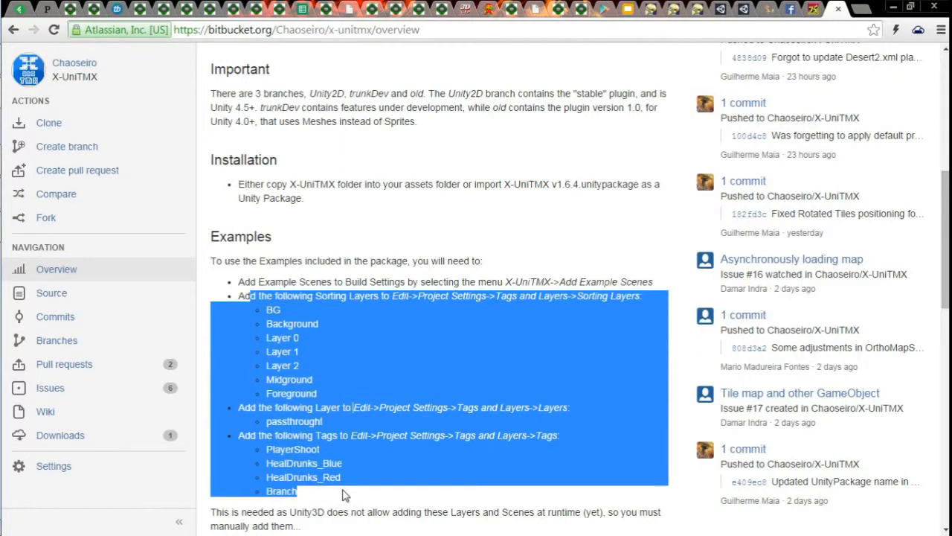
pyautogui.click(277, 309)
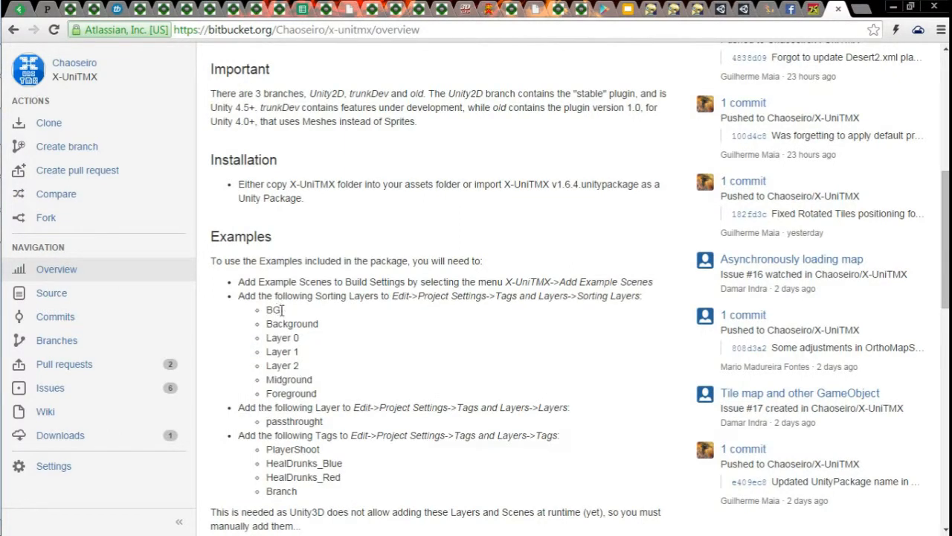
# Copy BG from the page's sorting layer list and add it as a new sorting layer in Unity.
pyautogui.doubleClick(273, 309)
pyautogui.hotkey('alt', 'Tab')
pyautogui.hotkey('alt', 'Tab')
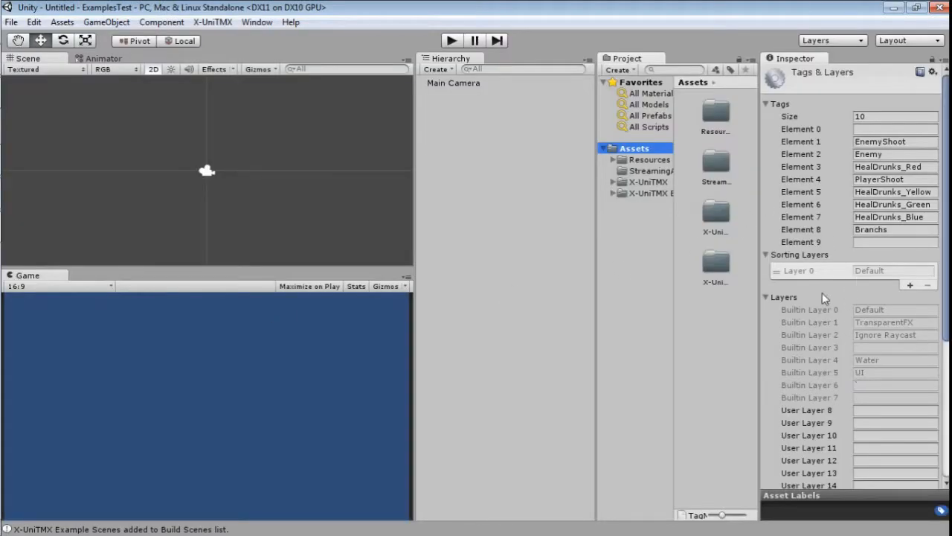
pyautogui.click(910, 285)
pyautogui.click(912, 243)
pyautogui.click(912, 243)
# Copy Background from the Bitbucket page and add it as a sorting layer below BG in Unity.
pyautogui.hotkey('alt', 'Tab')
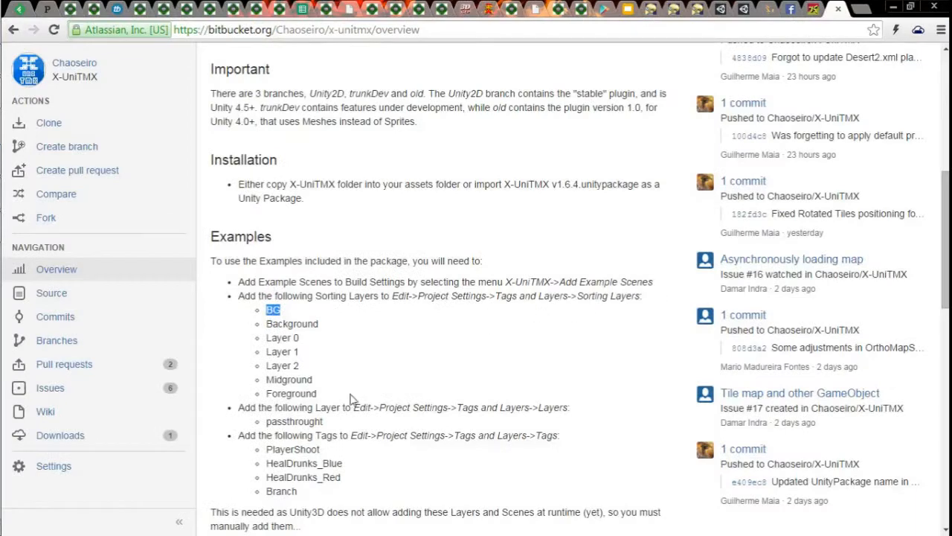
pyautogui.doubleClick(291, 323)
pyautogui.hotkey('ctrl', 'c')
pyautogui.hotkey('alt', 'Tab')
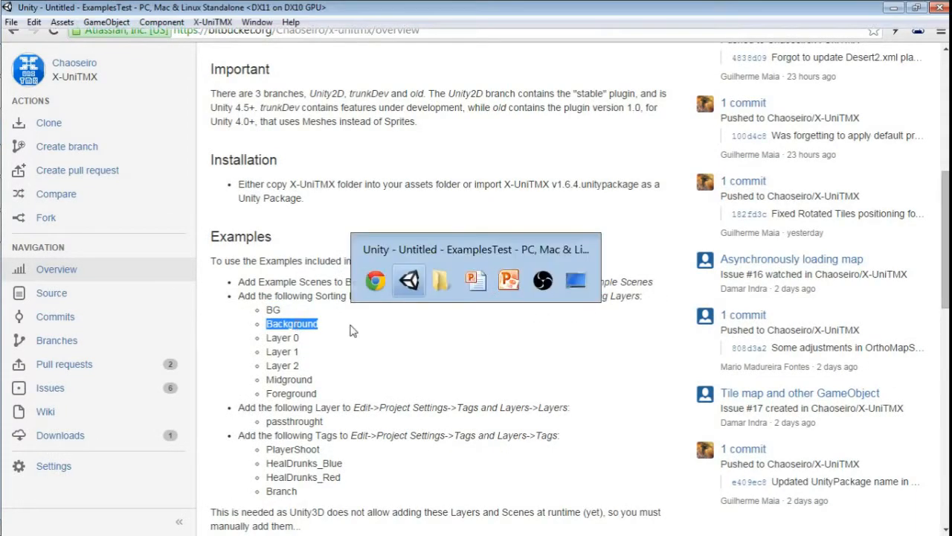
pyautogui.click(909, 255)
pyautogui.click(893, 254)
pyautogui.click(893, 254)
pyautogui.hotkey('ctrl', 'v')
# Add another sorting layer below Background, naming it Layer 0 with the name copied from the Bitbucket page.
pyautogui.click(910, 268)
pyautogui.hotkey('alt', 'Tab')
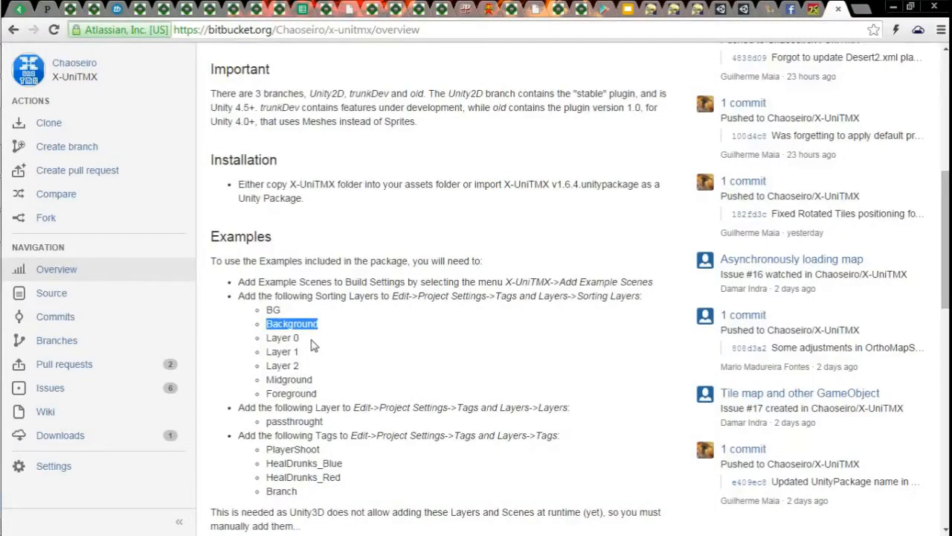
pyautogui.moveTo(300, 337); pyautogui.dragTo(265, 337)
pyautogui.hotkey('ctrl', 'c')
pyautogui.hotkey('alt', 'Tab')
pyautogui.click(893, 266)
pyautogui.hotkey('ctrl', 'v')
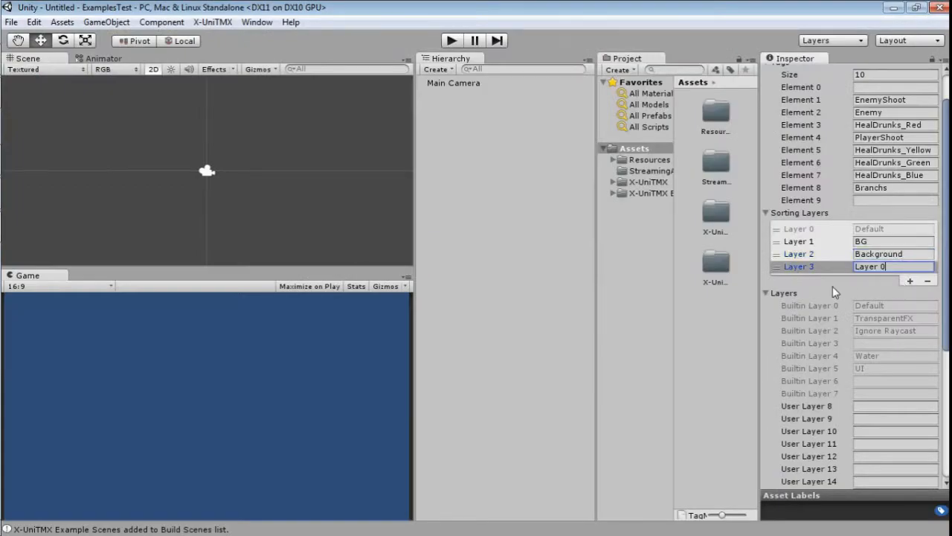
# Add two more sorting layers named Layer 1 and Layer 2, reusing the copied Layer 0 name.
pyautogui.click(910, 282)
pyautogui.click(916, 279)
pyautogui.hotkey('ctrl', 'v')
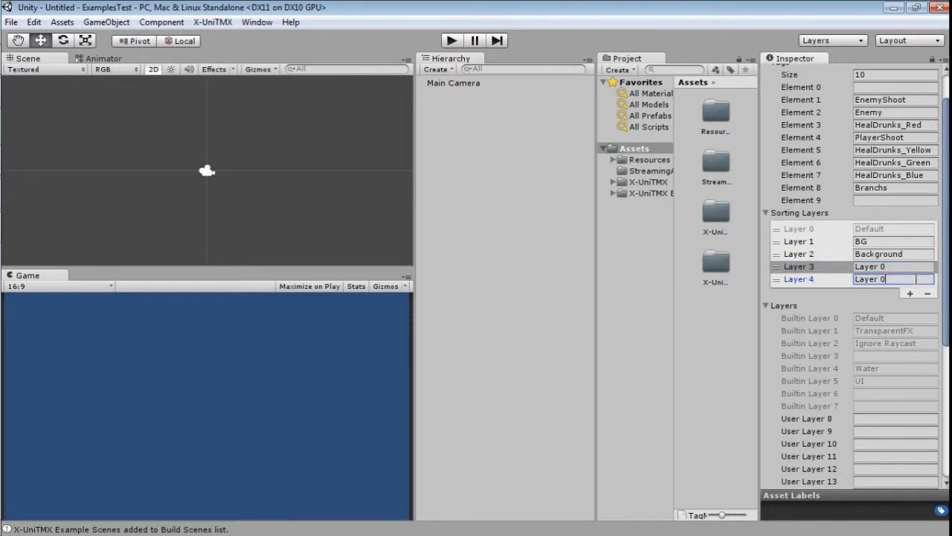
pyautogui.click(912, 294)
pyautogui.click(919, 291)
pyautogui.hotkey('ctrl', 'v')
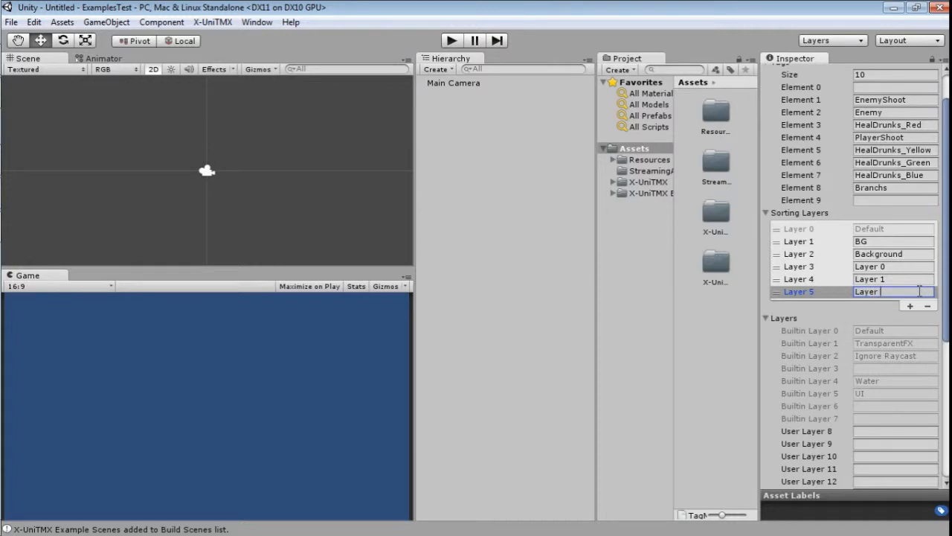
# Add a sorting layer below Layer 2 and name it Midground, copying the name from the Bitbucket page.
pyautogui.click(910, 306)
pyautogui.hotkey('alt', 'Tab')
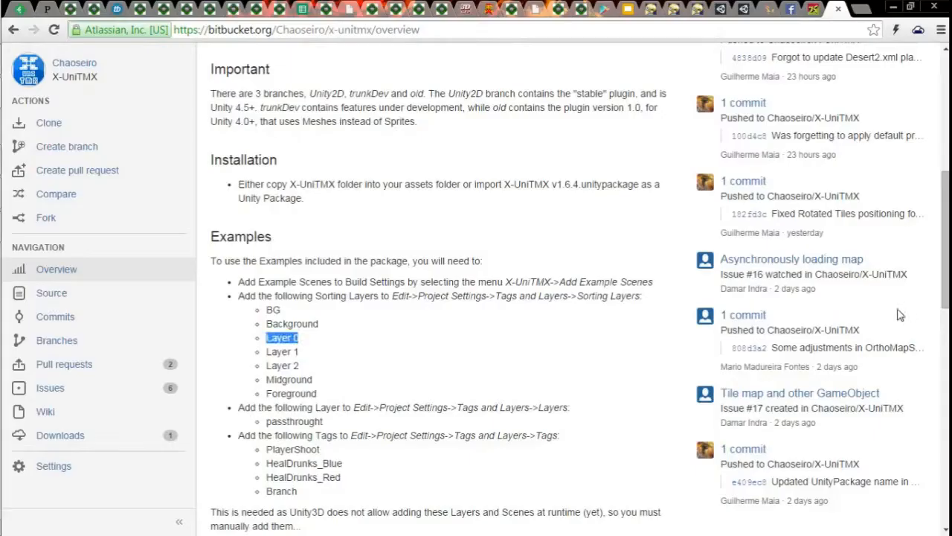
pyautogui.doubleClick(302, 380)
pyautogui.hotkey('ctrl', 'c')
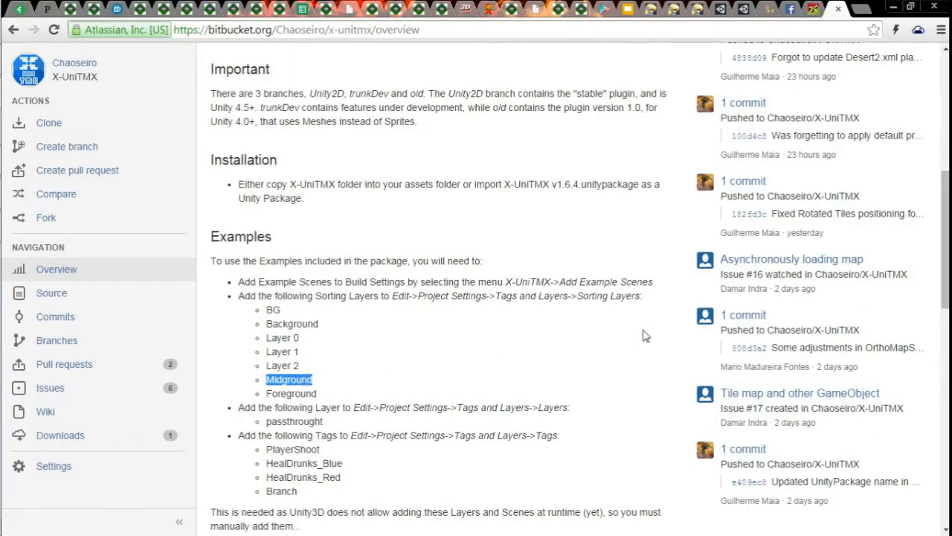
pyautogui.hotkey('alt', 'Tab')
pyautogui.click(917, 304)
pyautogui.hotkey('ctrl', 'v')
# Add a final sorting layer below Midground, named Foreground as copied from the Bitbucket page.
pyautogui.click(910, 317)
pyautogui.hotkey('alt', 'Tab')
pyautogui.doubleClick(299, 393)
pyautogui.hotkey('ctrl', 'c')
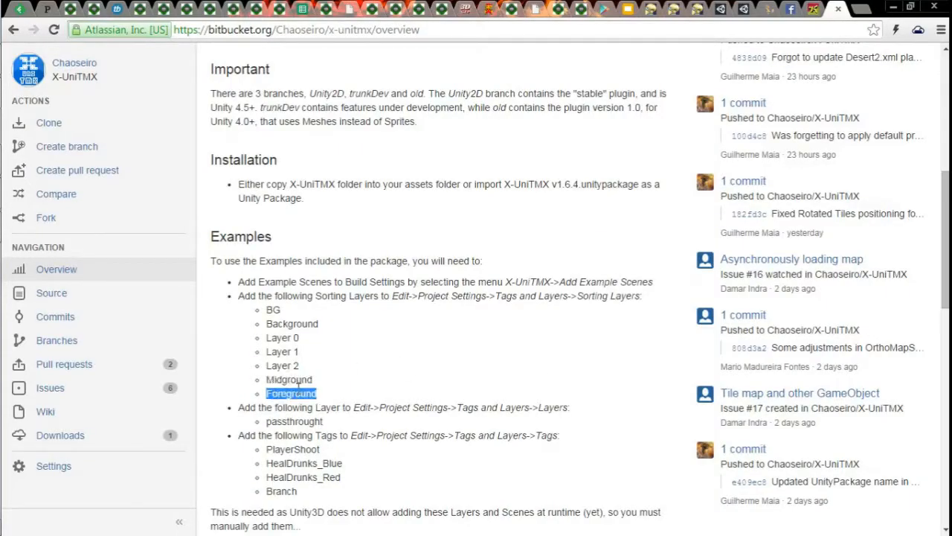
pyautogui.hotkey('alt', 'Tab')
pyautogui.click(879, 316)
pyautogui.hotkey('ctrl', 'v')
# Correct the Element 8 tag to Branch and name User Layer 8 passthrought, copied from the Bitbucket page.
pyautogui.click(915, 189)
pyautogui.click(915, 188)
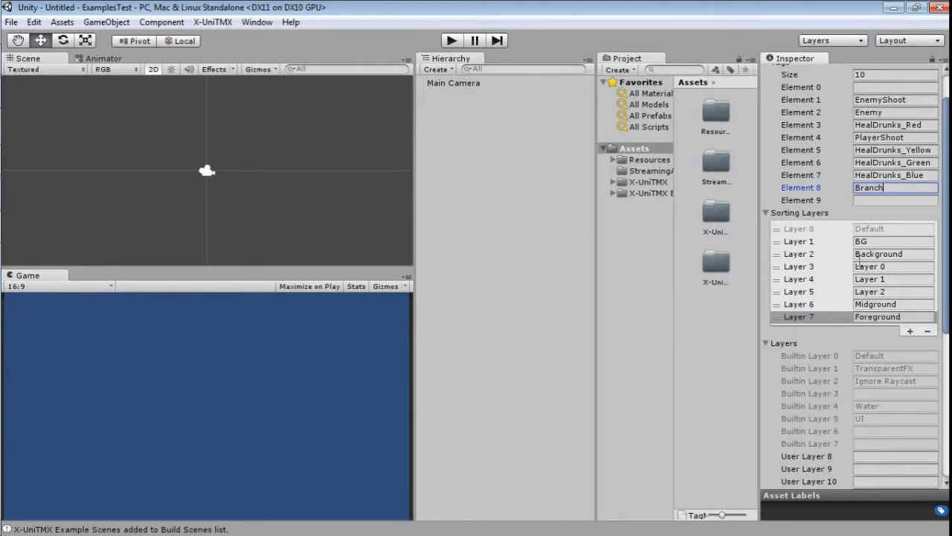
pyautogui.hotkey('alt', 'Tab')
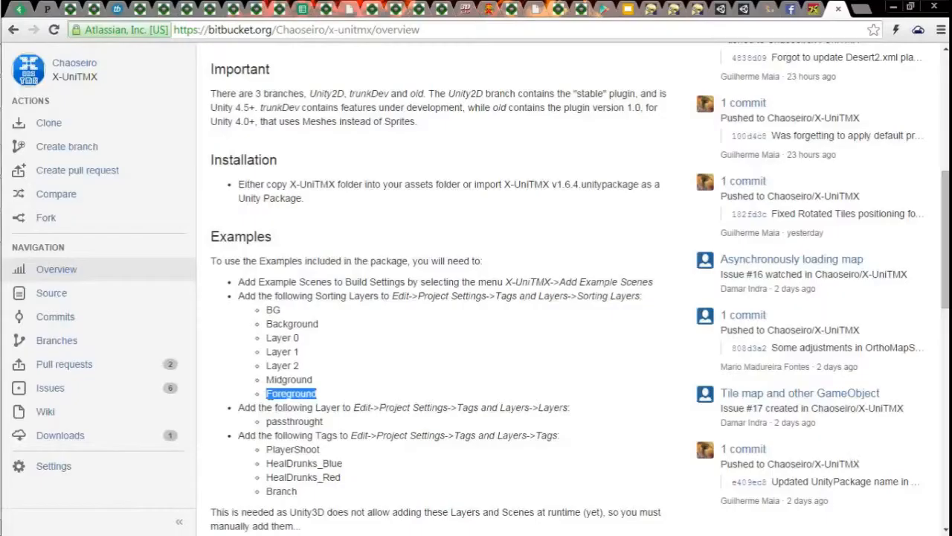
pyautogui.doubleClick(302, 421)
pyautogui.hotkey('ctrl', 'c')
pyautogui.hotkey('alt', 'Tab')
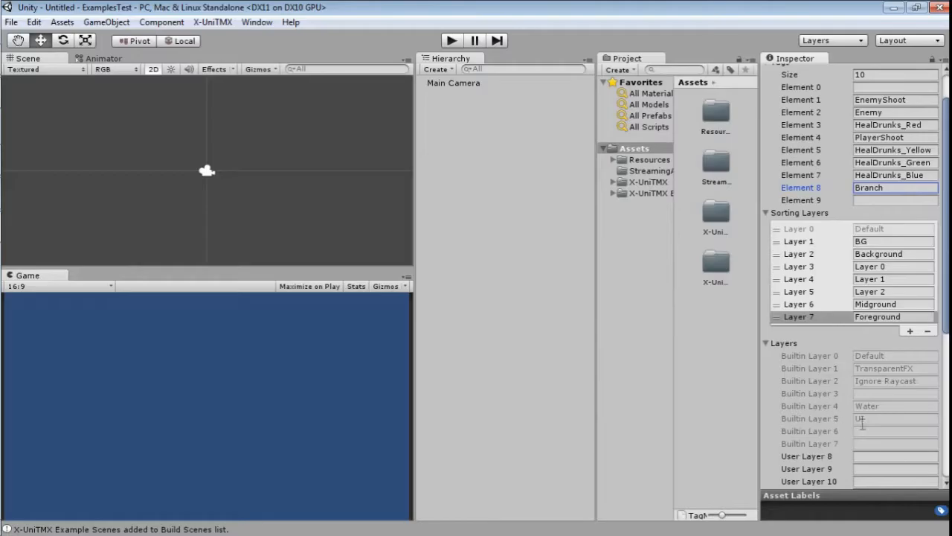
pyautogui.click(871, 456)
pyautogui.hotkey('ctrl', 'v')
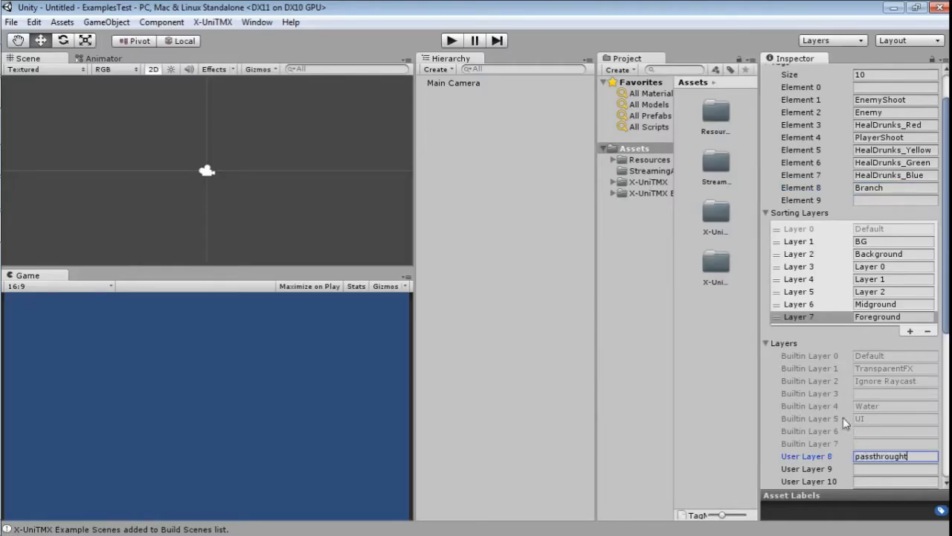
# Leave the Tags and Layers settings and open StartingScene from the X-UniTMX Examples folder.
pyautogui.click(504, 300)
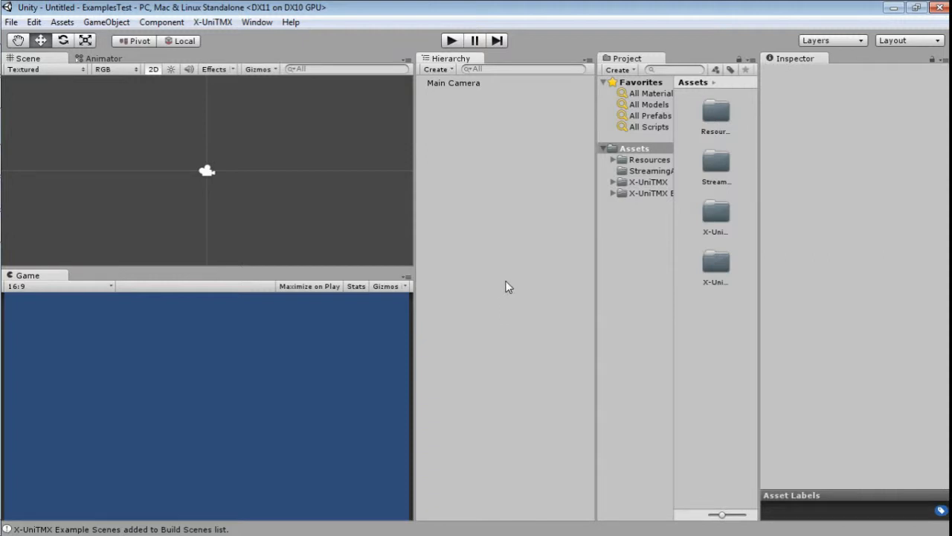
pyautogui.click(657, 198)
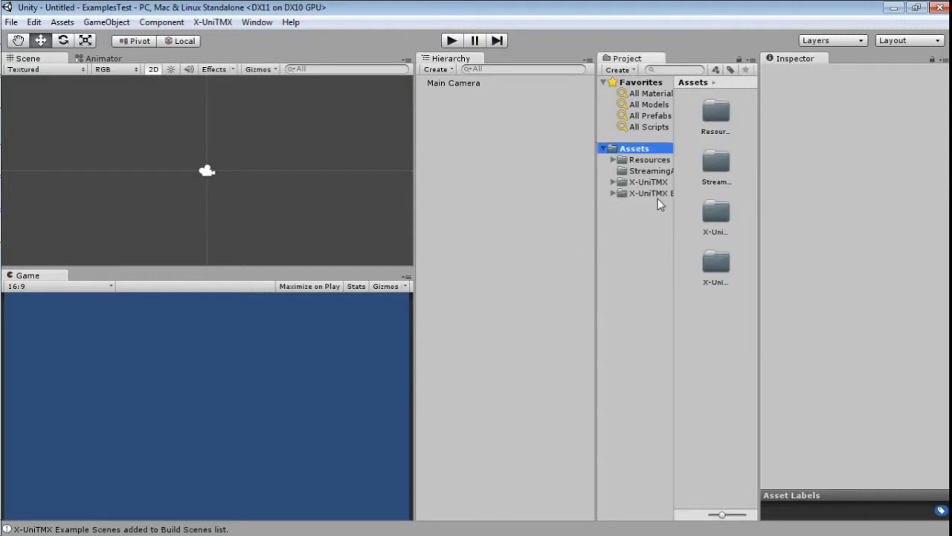
pyautogui.click(660, 194)
pyautogui.doubleClick(715, 413)
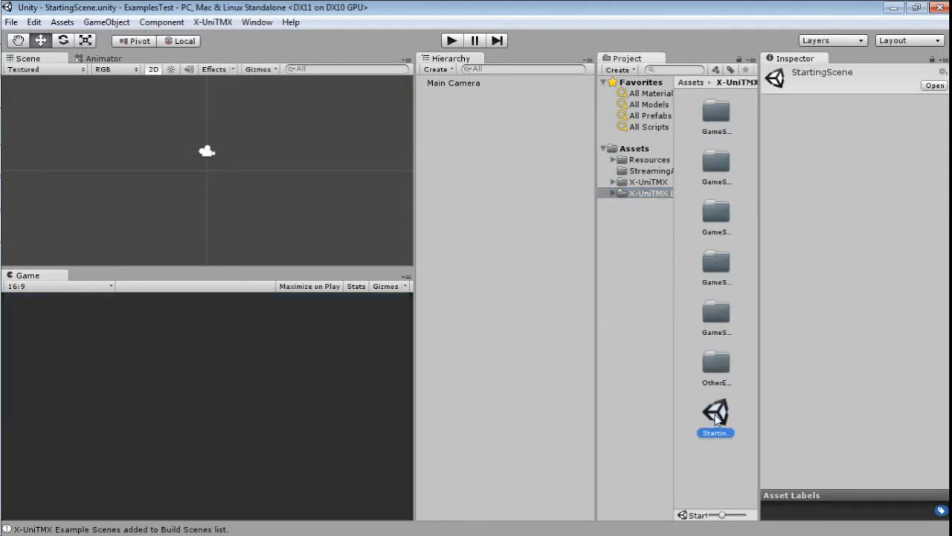
# Turn on Maximize on Play, run StartingScene and launch the (Ortho) Map Static Loaded test scene.
pyautogui.click(310, 285)
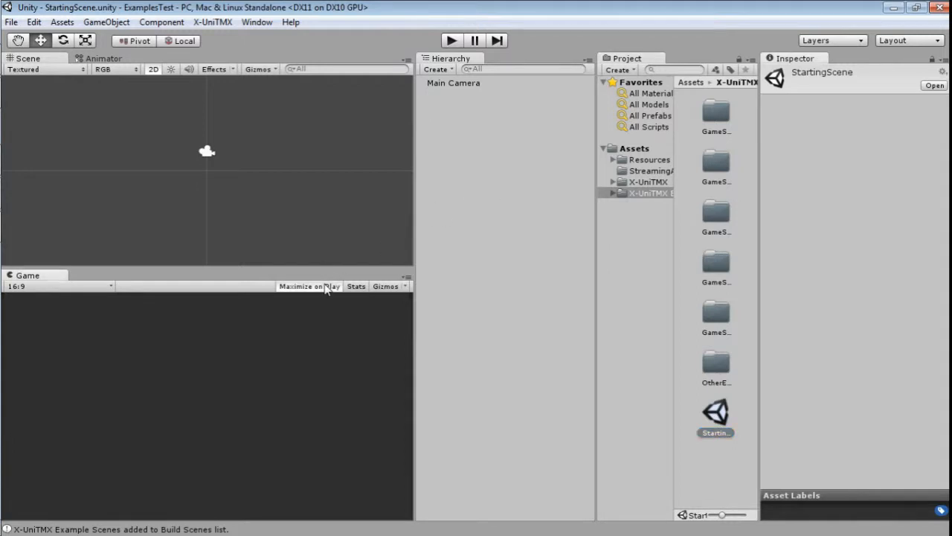
pyautogui.click(451, 41)
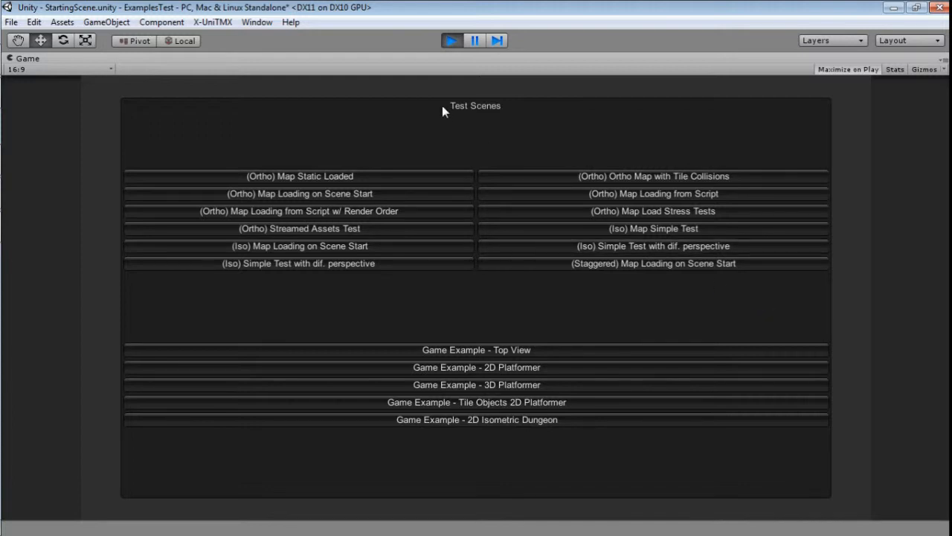
pyautogui.click(358, 175)
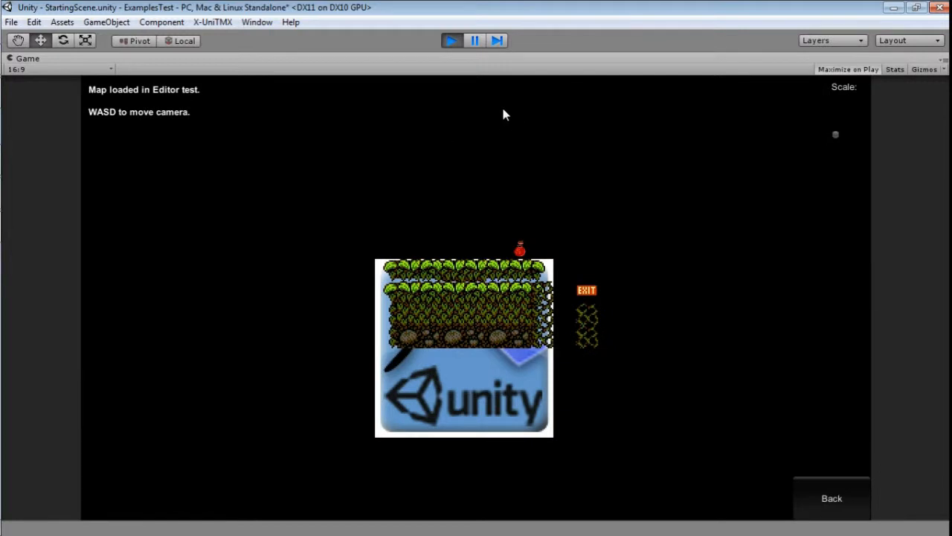
# Restore the Game view from its maximized state, select GameObject and widen the Inspector to show its Tiled Map Component settings.
pyautogui.click(945, 64)
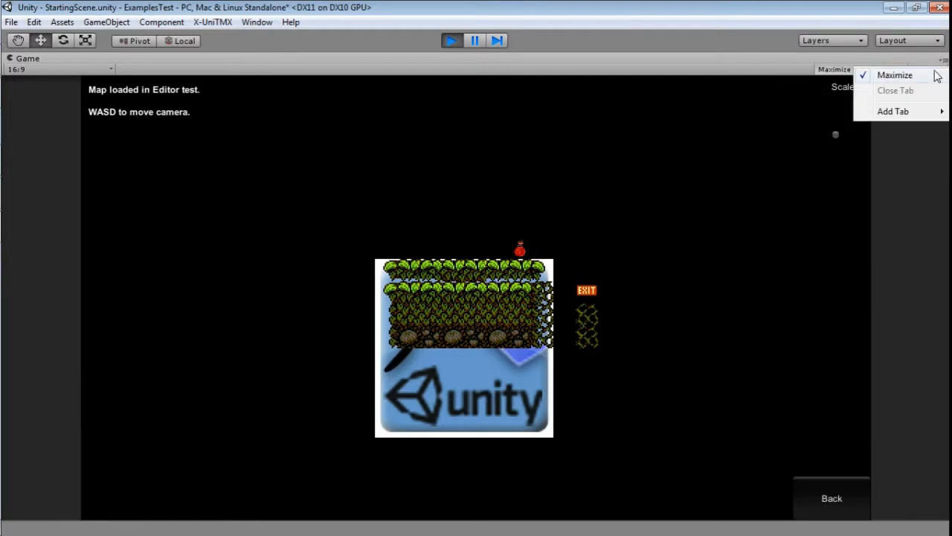
pyautogui.click(934, 73)
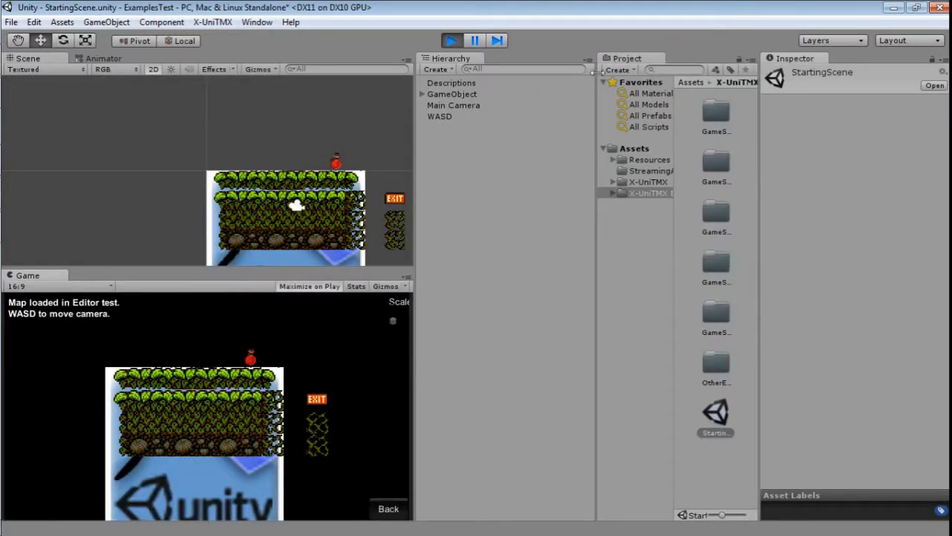
pyautogui.click(452, 94)
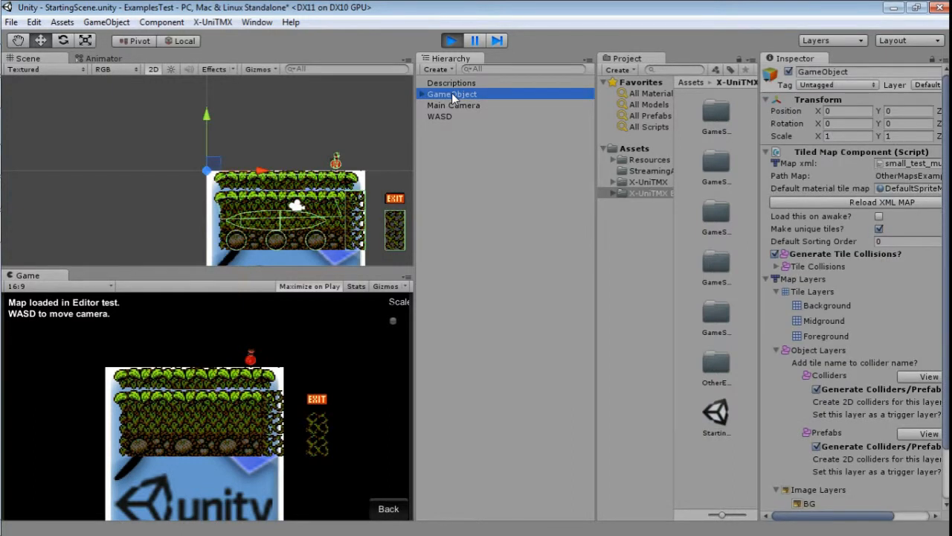
pyautogui.moveTo(760, 189); pyautogui.dragTo(692, 193)
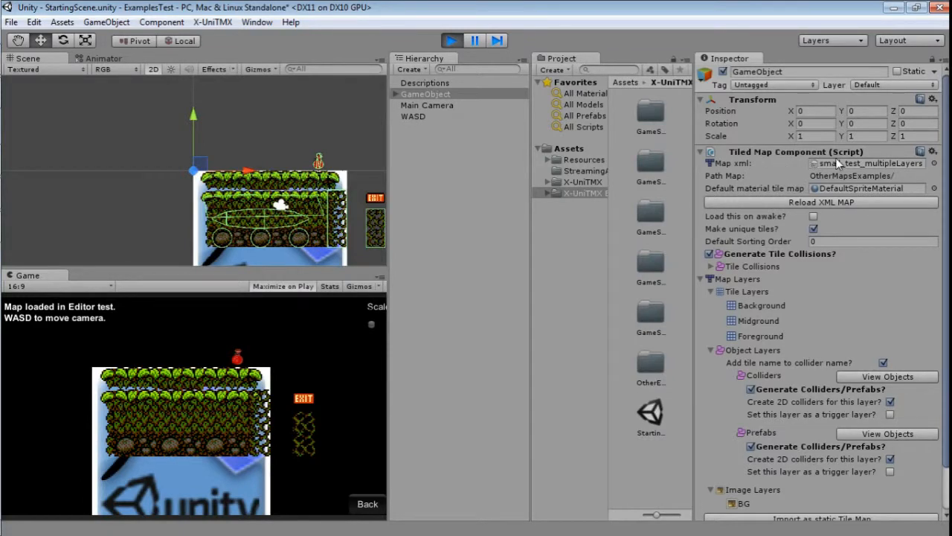
# Try small_test_multiple_tilesets as the Tiled Map Component's Map xml, declining the confirmation for a further map change.
pyautogui.click(793, 150)
pyautogui.click(792, 151)
pyautogui.click(757, 163)
pyautogui.click(935, 163)
pyautogui.doubleClick(551, 233)
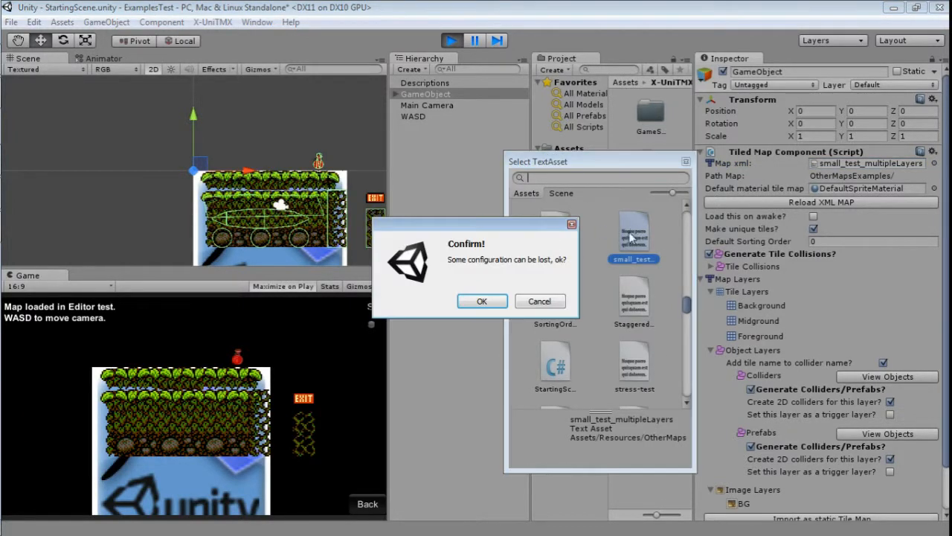
pyautogui.click(526, 301)
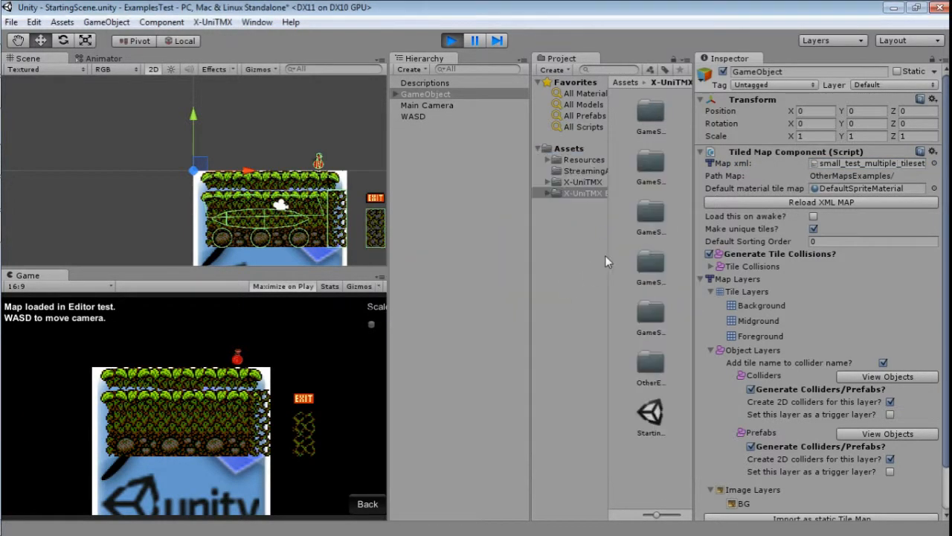
# Set the Tiled Map Component's Map xml to small_test_multipleLayers and accept the possible loss of configuration.
pyautogui.click(935, 164)
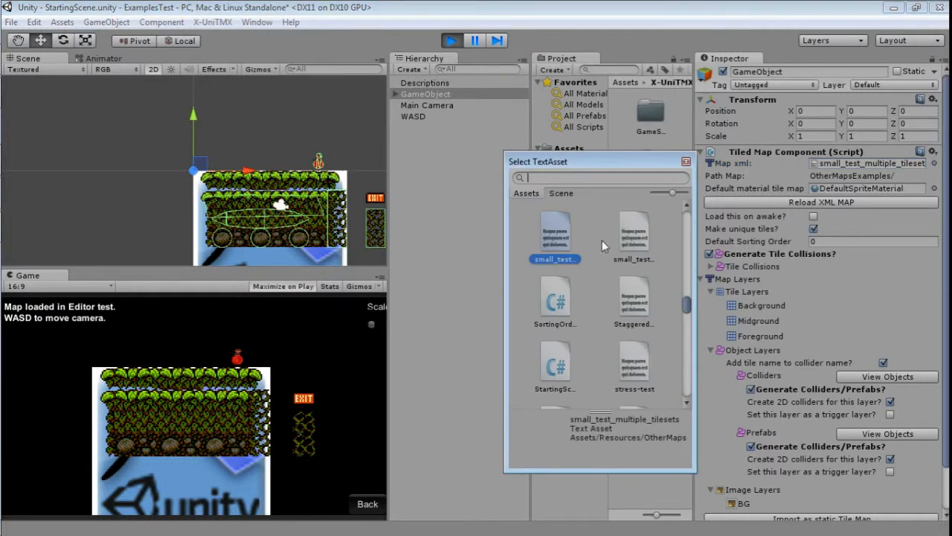
pyautogui.click(634, 239)
pyautogui.click(469, 308)
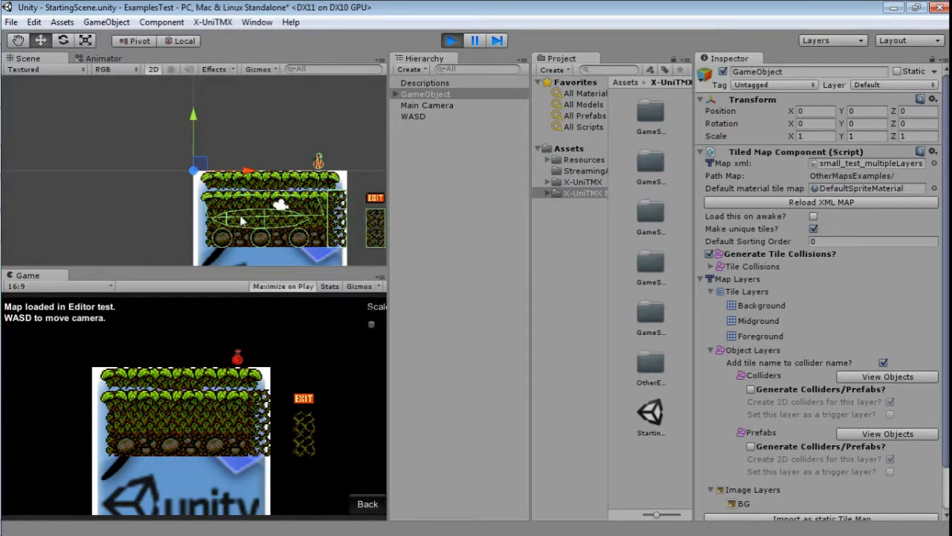
# Expand GameObject, small_test_multipleLayers and its Midground layer, and examine the Midground[7, 3] tile object.
pyautogui.click(397, 96)
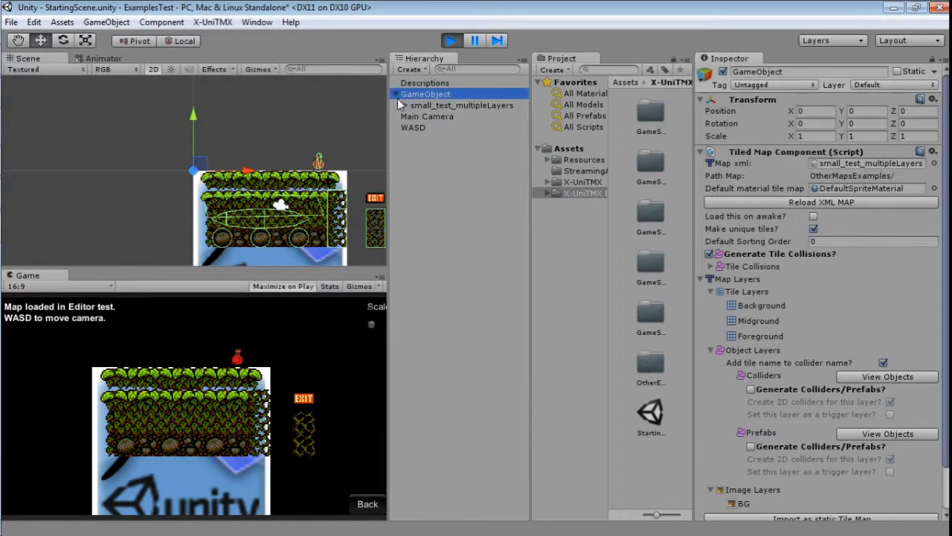
pyautogui.click(404, 106)
pyautogui.click(427, 139)
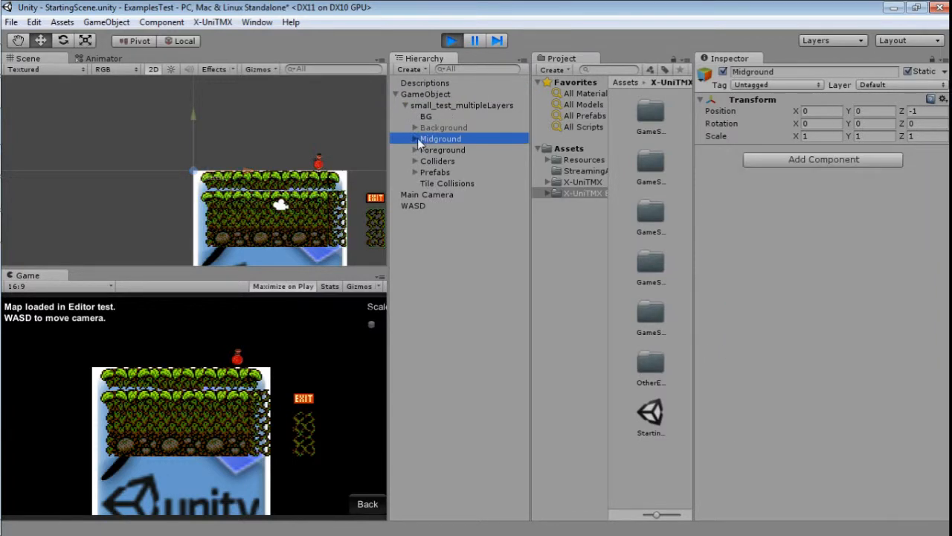
pyautogui.click(414, 139)
pyautogui.click(454, 150)
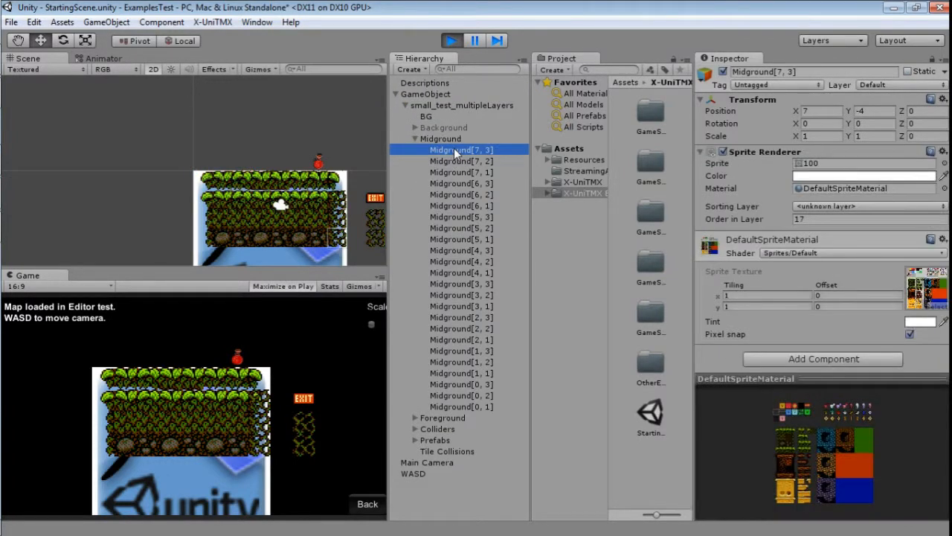
pyautogui.click(328, 239)
pyautogui.moveTo(327, 239); pyautogui.dragTo(231, 174)
pyautogui.moveTo(176, 185); pyautogui.dragTo(338, 153)
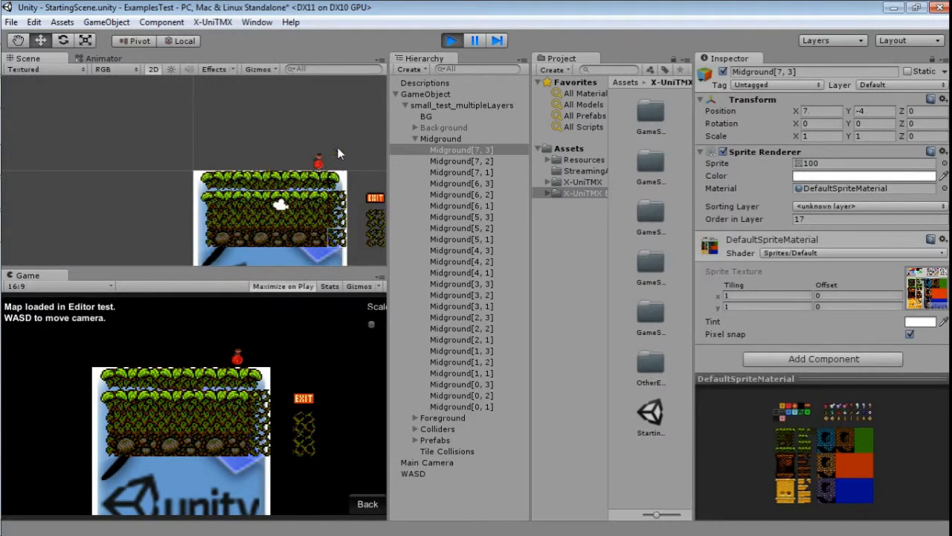
# Collapse the Midground layer, reselect GameObject and frame the whole map in the Scene view.
pyautogui.click(415, 139)
pyautogui.click(441, 95)
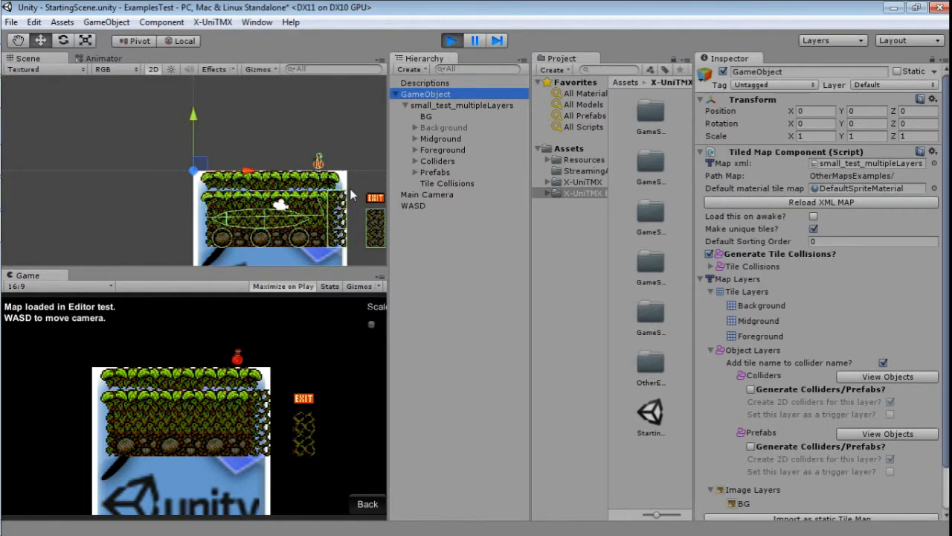
pyautogui.press('f')
pyautogui.scroll(5, 250, 167)
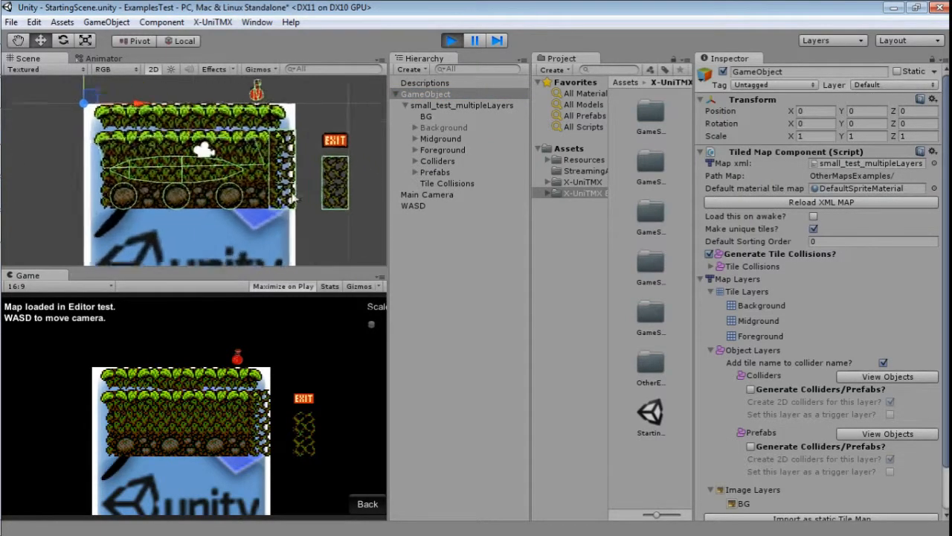
pyautogui.scroll(-3, 252, 200)
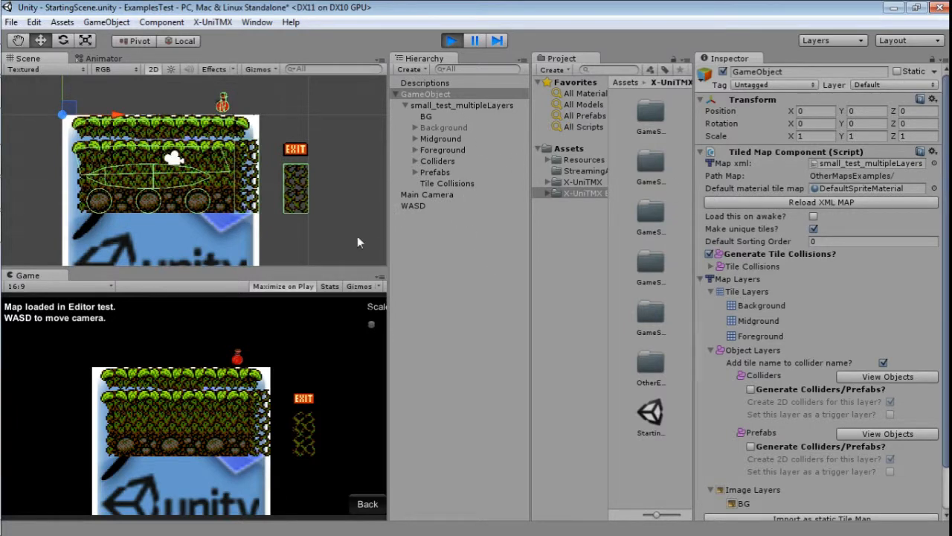
# Try DefaultSpriteDiffuseMaterial as the Tiled Map Component's default tile map material, restoring DefaultSpriteMaterial.
pyautogui.click(934, 189)
pyautogui.click(549, 228)
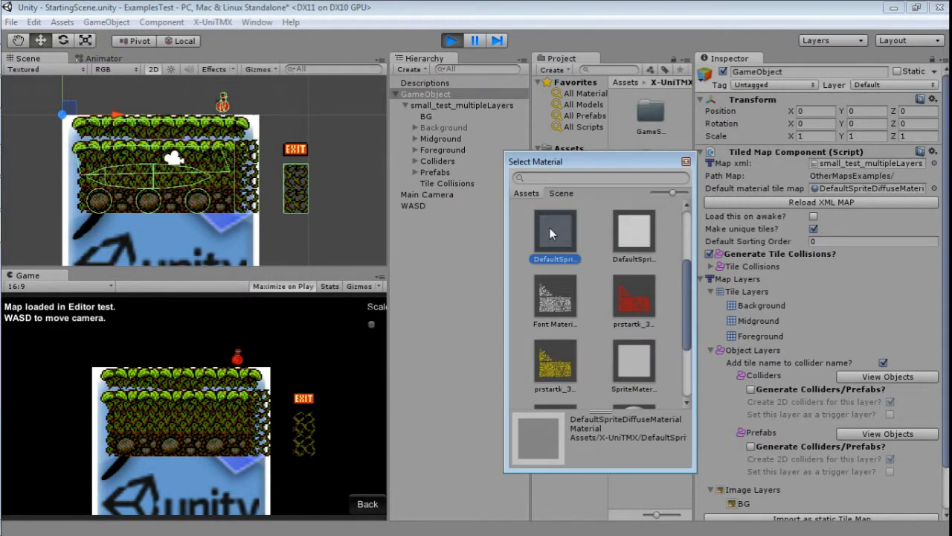
pyautogui.click(633, 235)
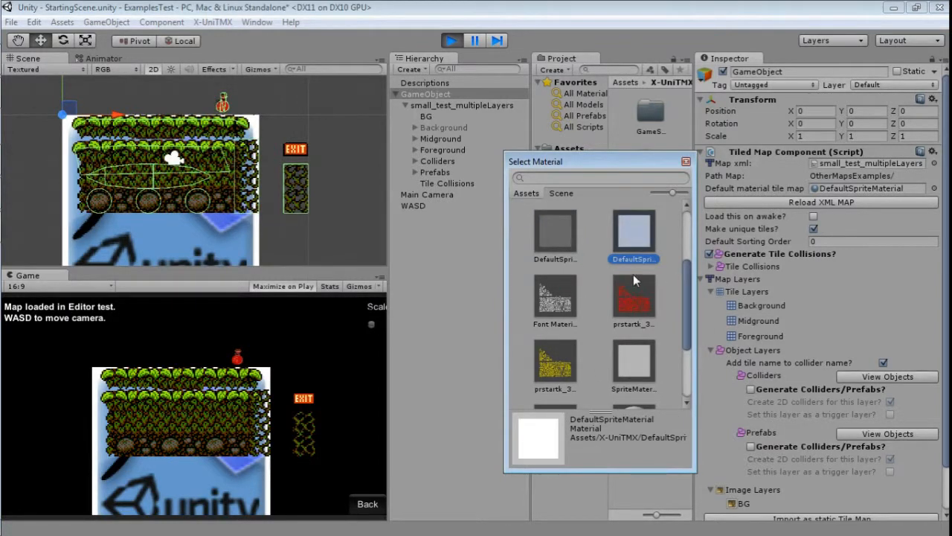
pyautogui.click(686, 162)
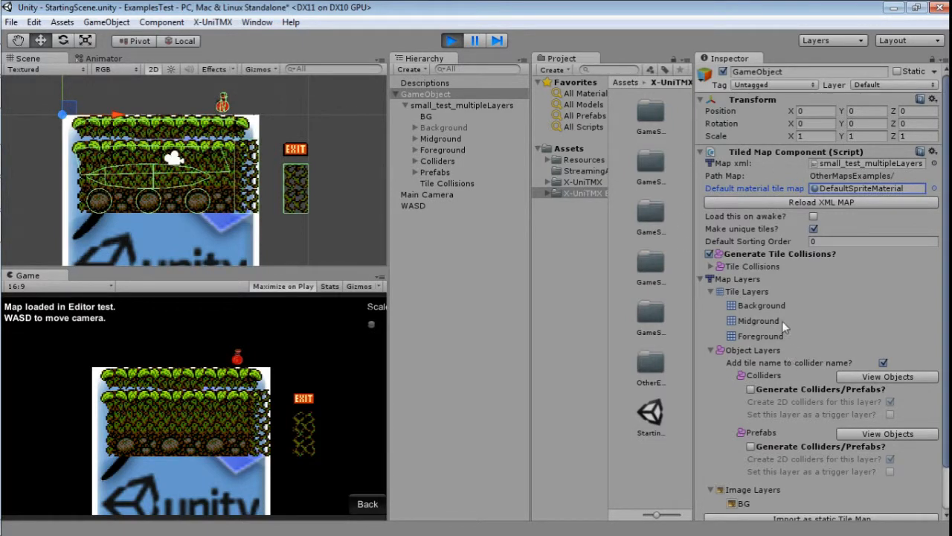
# Examine the component's Map Layers section by collapsing and expanding its Tile Layers, Object Layers and Image Layers groups.
pyautogui.scroll(-2, 781, 321)
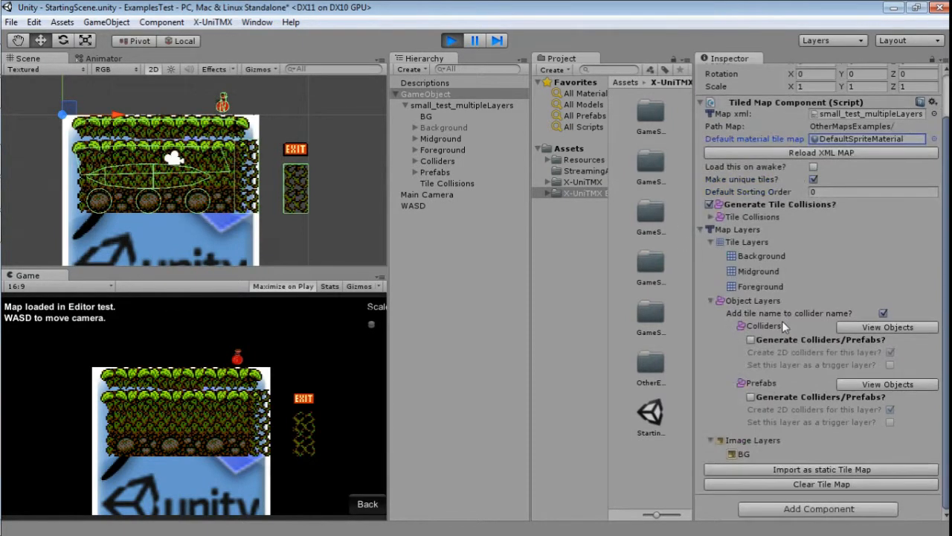
pyautogui.click(704, 230)
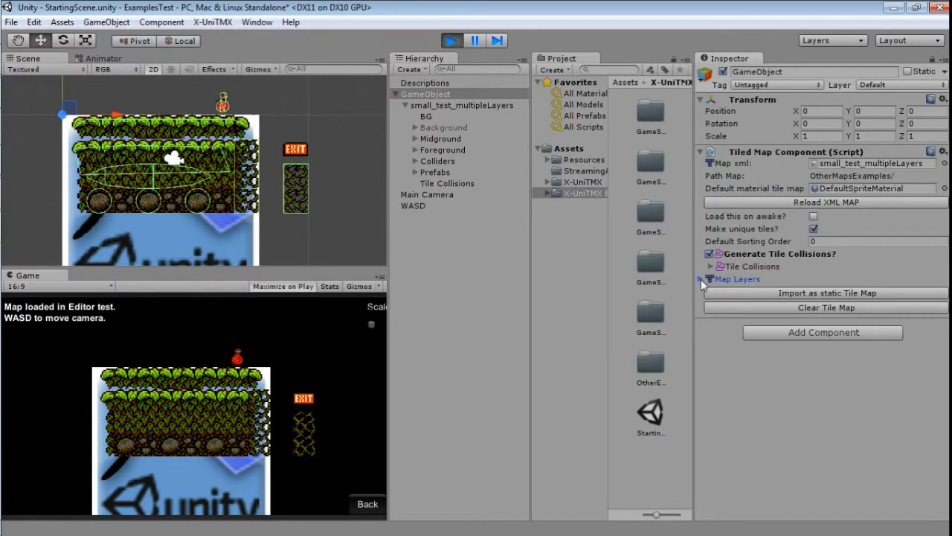
pyautogui.click(701, 281)
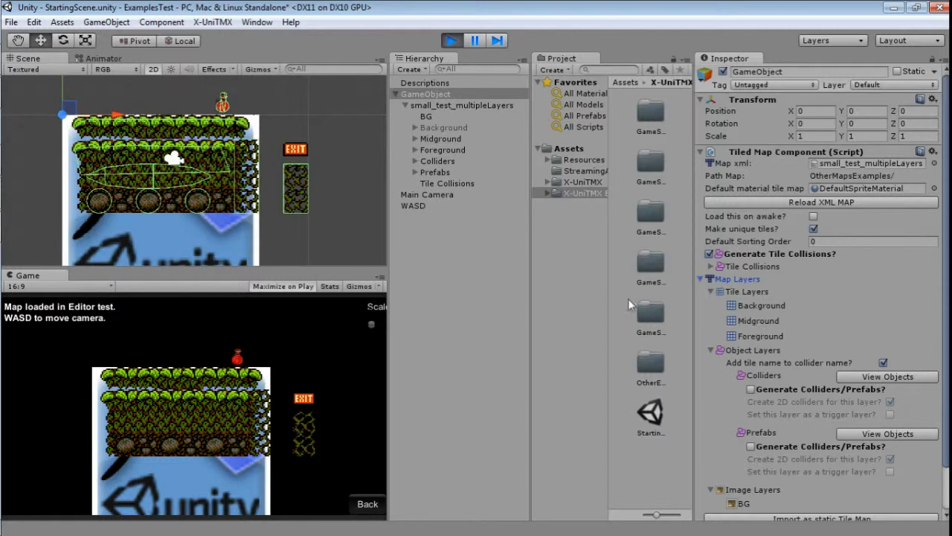
pyautogui.click(716, 292)
pyautogui.click(711, 305)
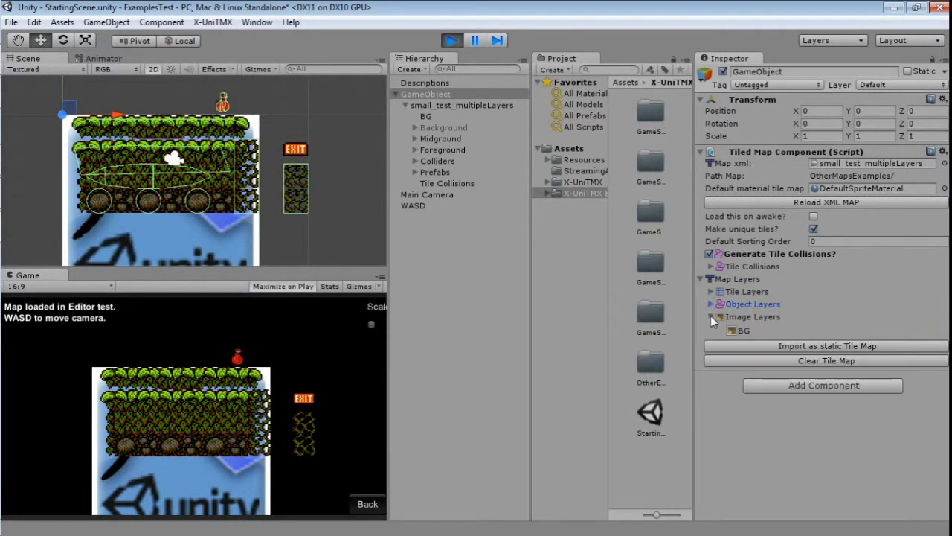
pyautogui.click(711, 316)
pyautogui.click(711, 315)
pyautogui.click(710, 305)
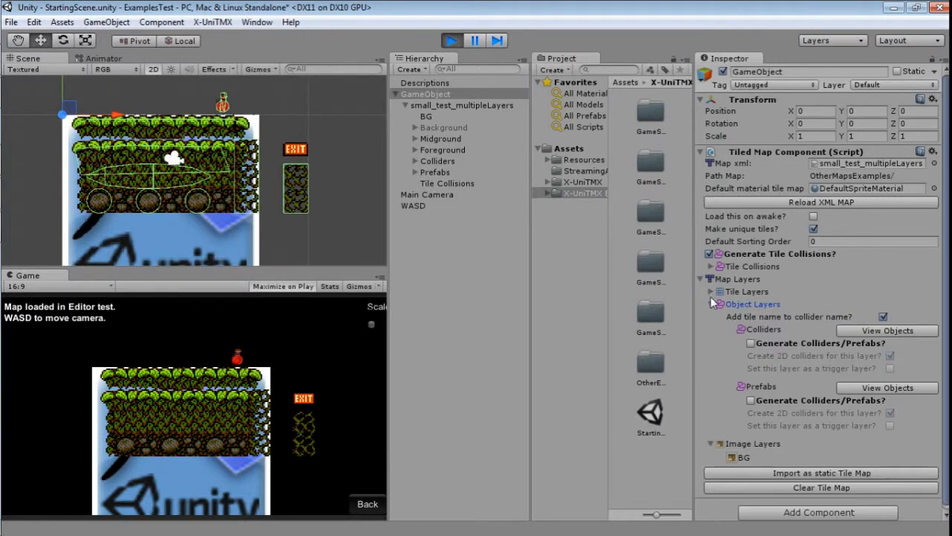
pyautogui.click(710, 291)
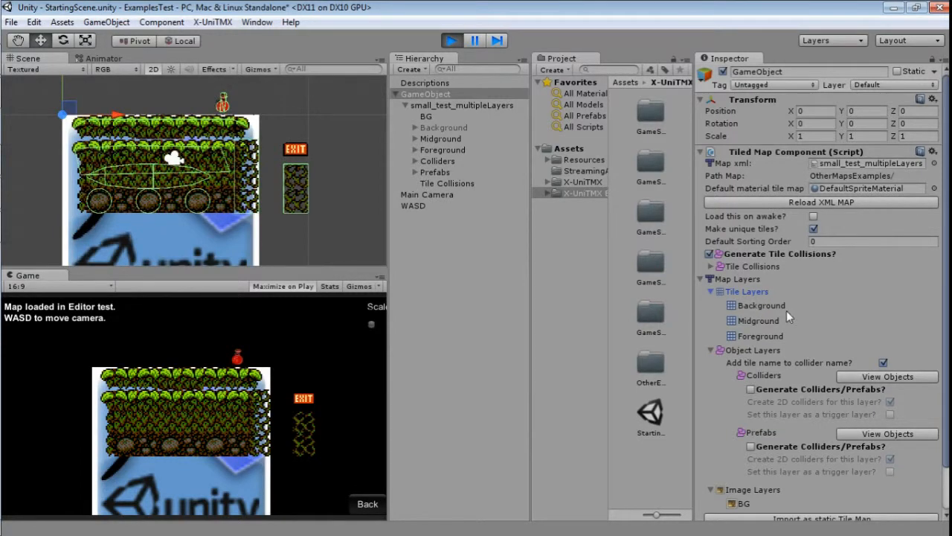
pyautogui.scroll(-3, 771, 306)
pyautogui.click(767, 302)
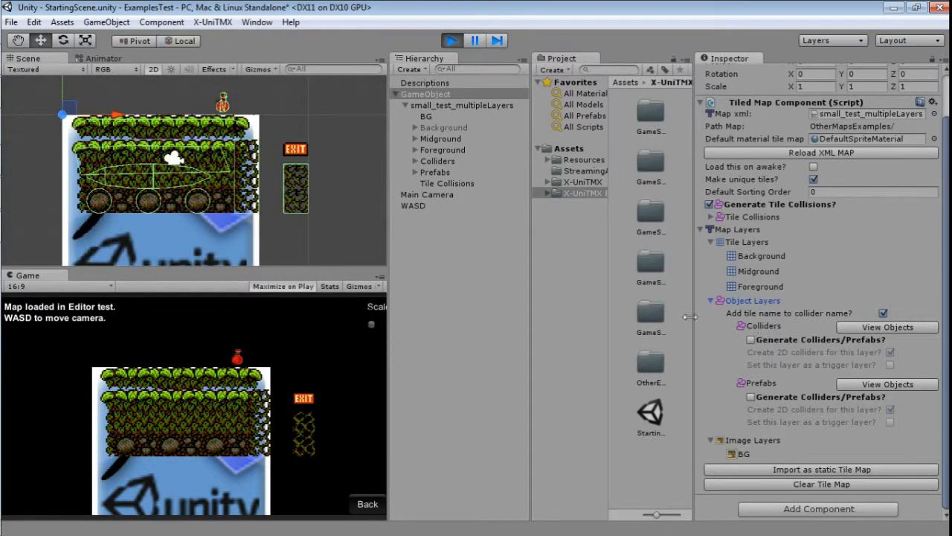
# Expand the map's Colliders layer and examine the collider component of each object from Colliders_Object to Colliders_Object8.
pyautogui.click(415, 161)
pyautogui.click(443, 172)
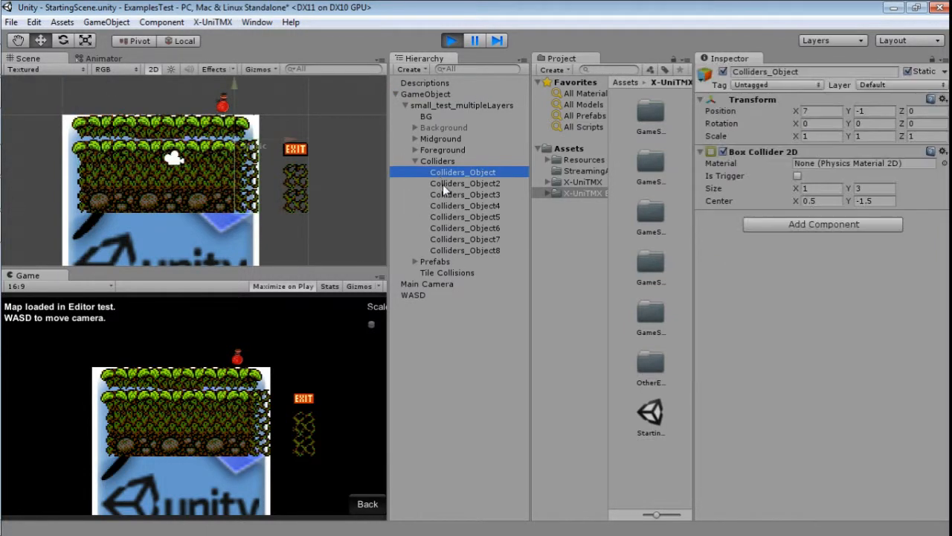
pyautogui.click(444, 186)
pyautogui.click(446, 195)
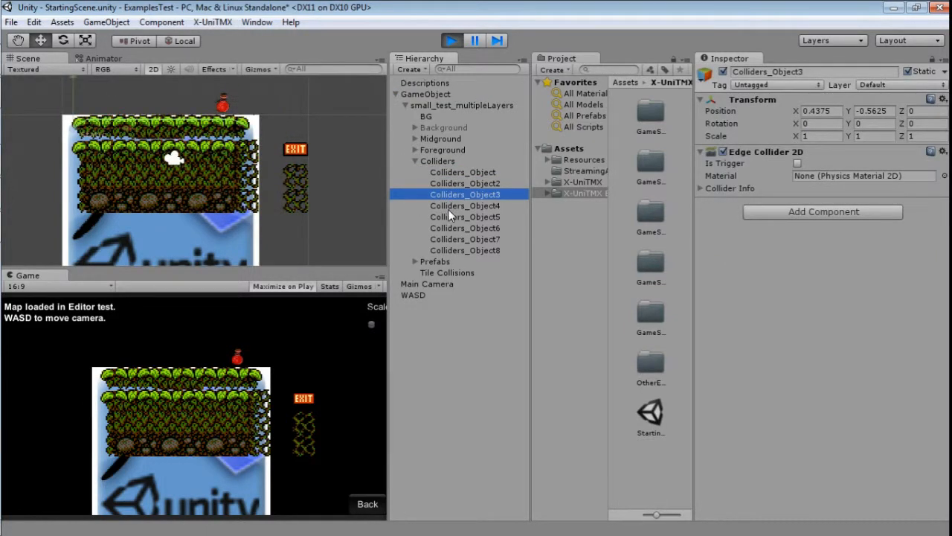
pyautogui.click(450, 206)
pyautogui.click(453, 217)
pyautogui.click(455, 227)
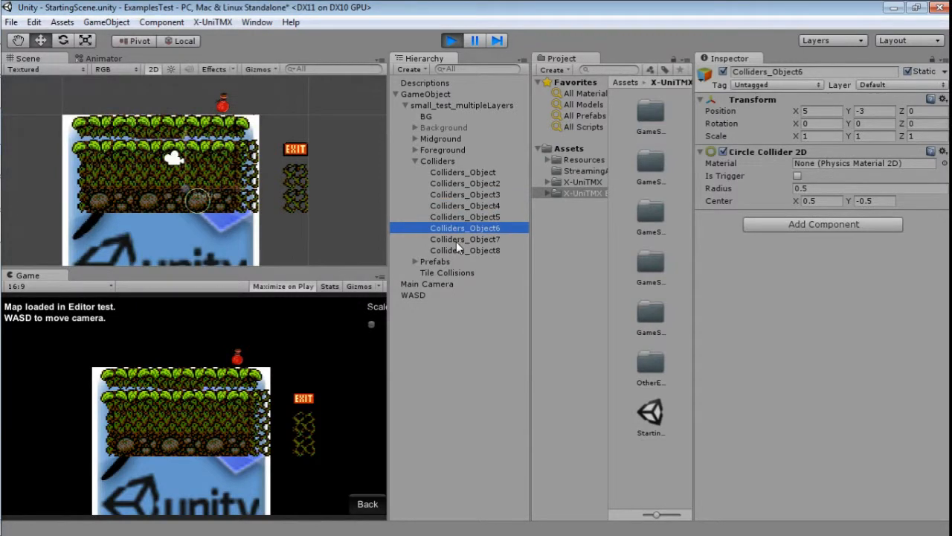
pyautogui.click(456, 240)
pyautogui.click(457, 251)
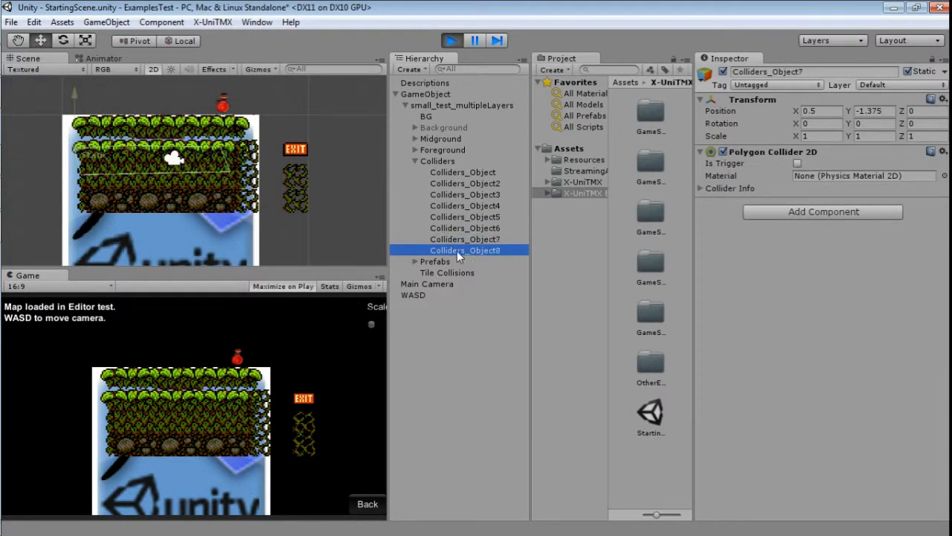
pyautogui.click(453, 163)
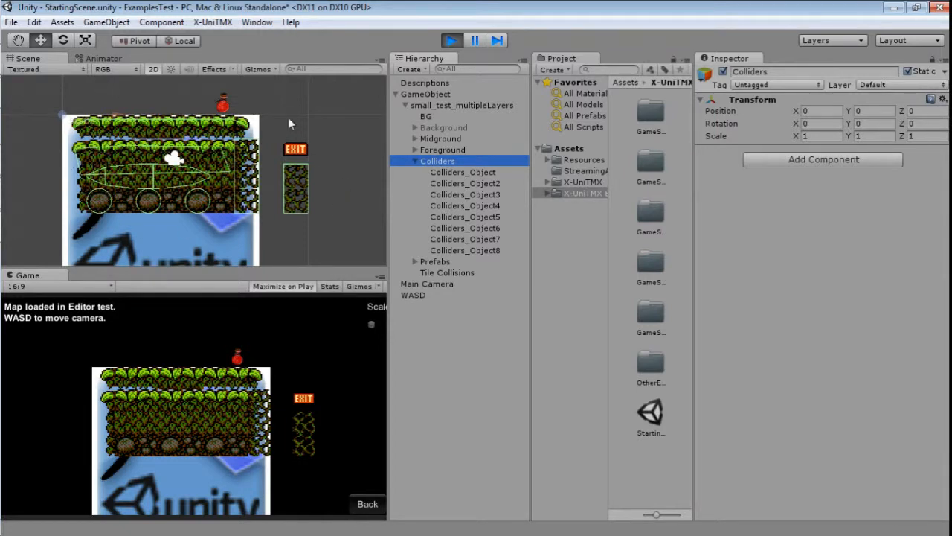
# Launch the Tiled map editor and bring up its Open Map dialog.
pyautogui.click(15, 23)
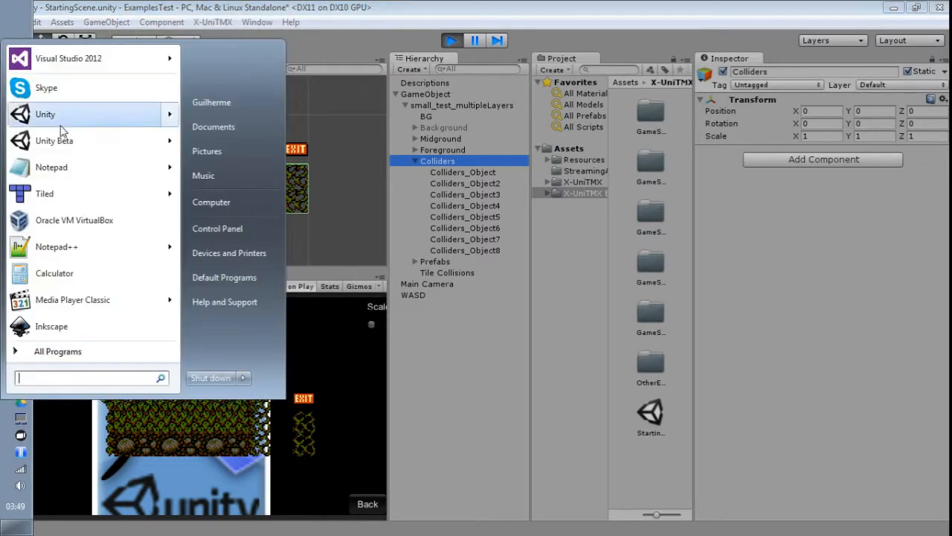
pyautogui.click(62, 193)
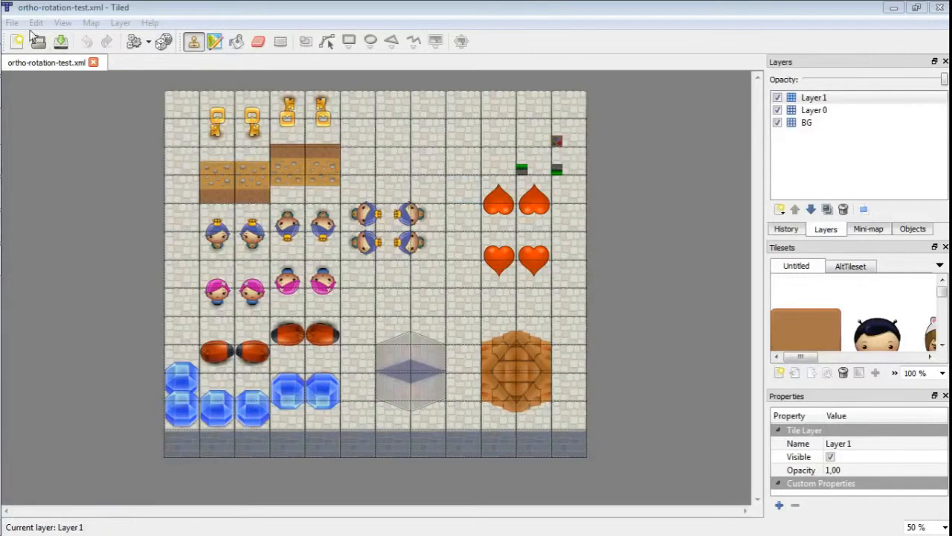
pyautogui.click(12, 22)
pyautogui.click(29, 56)
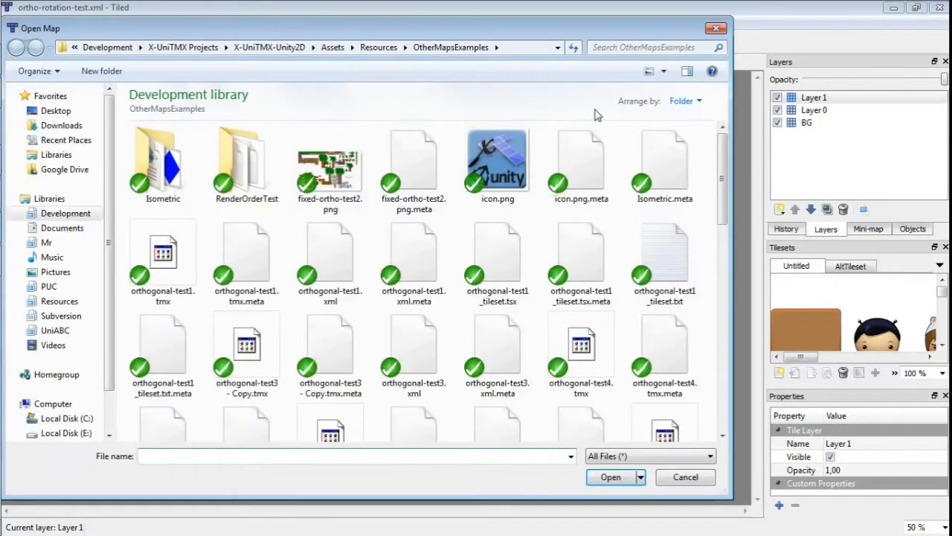
# Switch to Unity to check the name of the loaded map and return to Tiled's Open Map dialog.
pyautogui.hotkey('alt', 'Tab')
pyautogui.press('Tab')
pyautogui.hotkey('alt', 'Tab')
pyautogui.press('Tab')
pyautogui.press('Tab')
pyautogui.press('Tab')
pyautogui.press('Tab')
pyautogui.press('Tab')
pyautogui.press('Tab')
pyautogui.press('Tab')
pyautogui.press('Tab')
pyautogui.press('Tab')
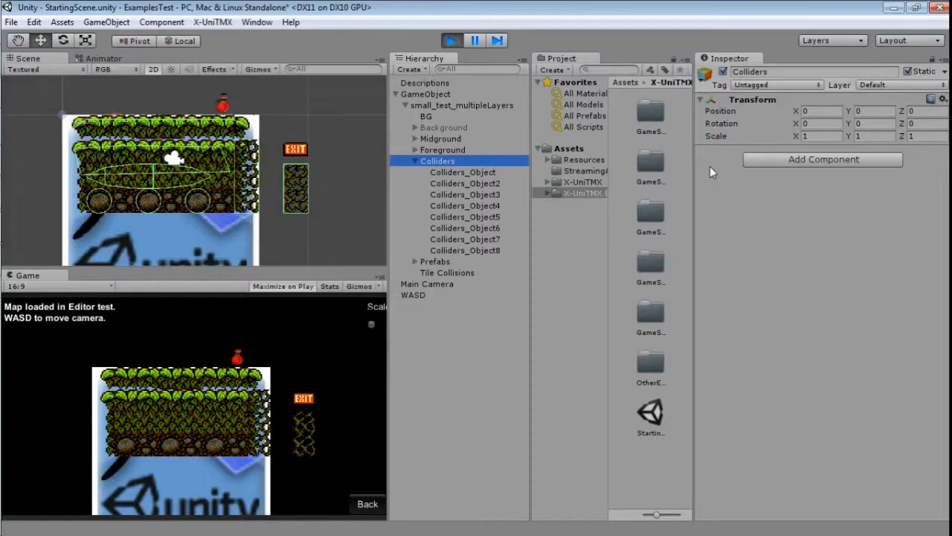
pyautogui.hotkey('alt', 'Tab')
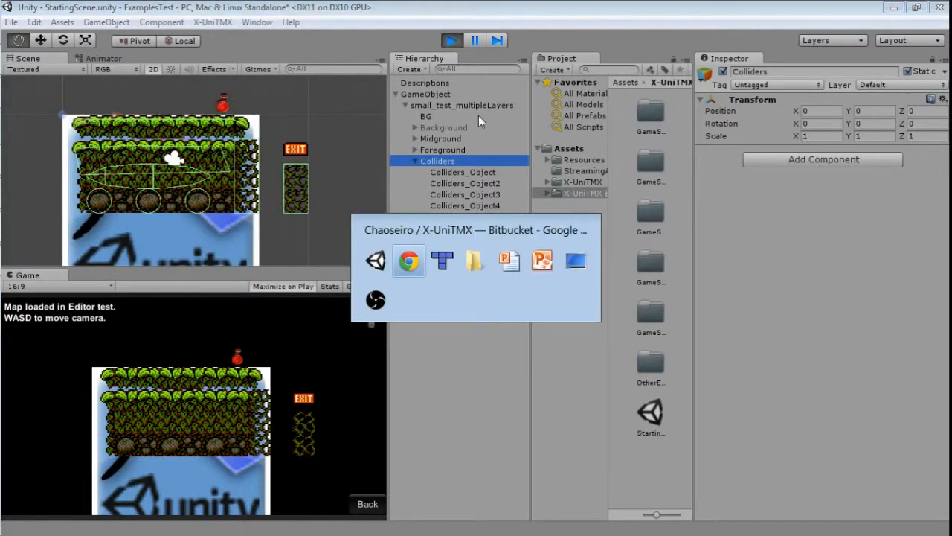
pyautogui.press('Tab')
# Open small_test_multipleLayers.xml from the OtherMapsExamples folder in Tiled and enlarge the map to 400 %.
pyautogui.moveTo(723, 170); pyautogui.dragTo(725, 361)
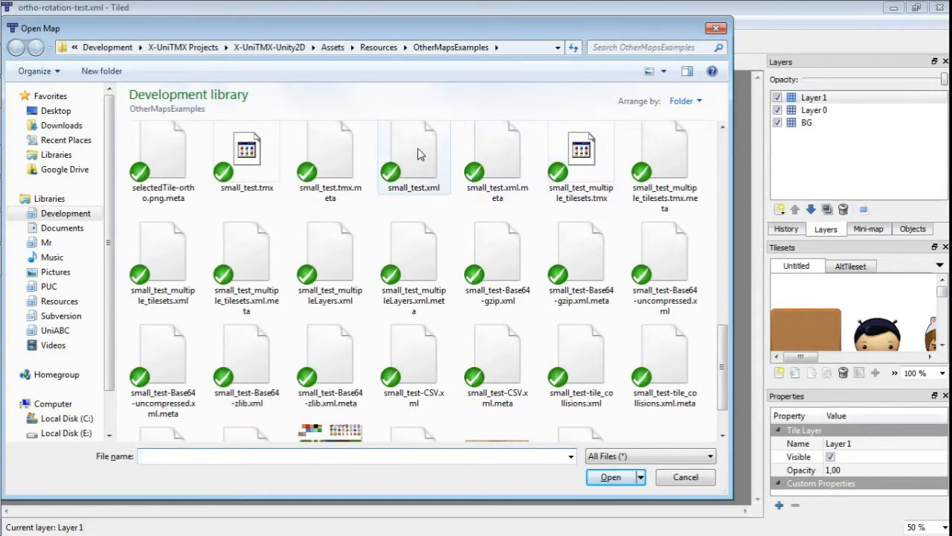
pyautogui.click(172, 274)
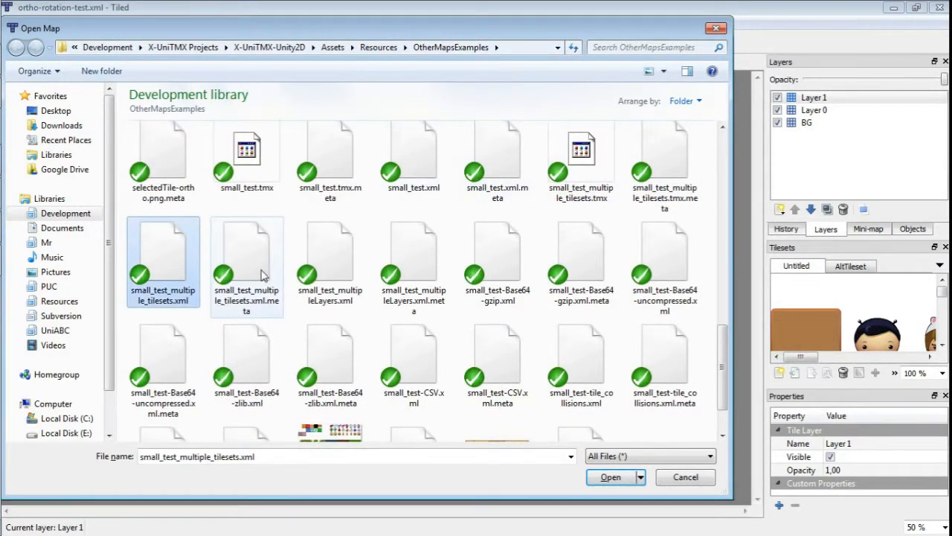
pyautogui.click(330, 272)
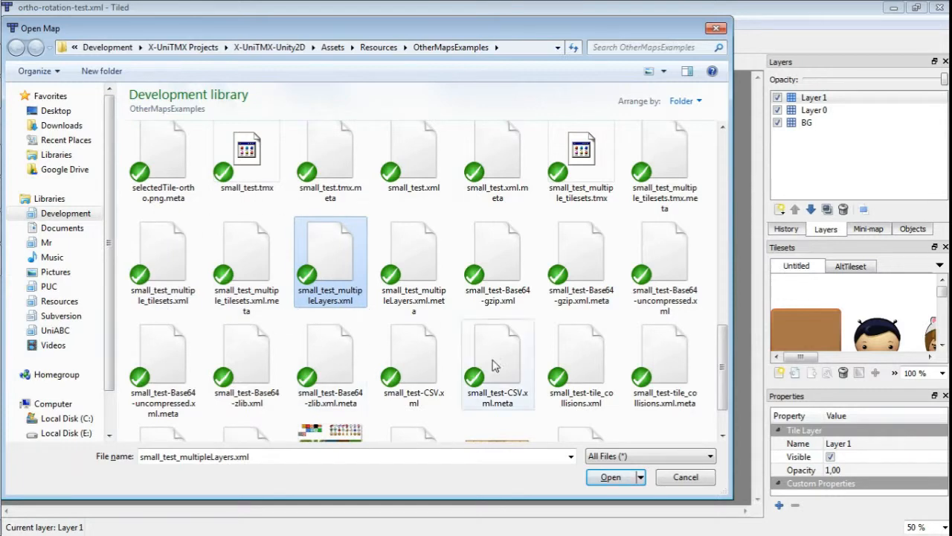
pyautogui.click(611, 477)
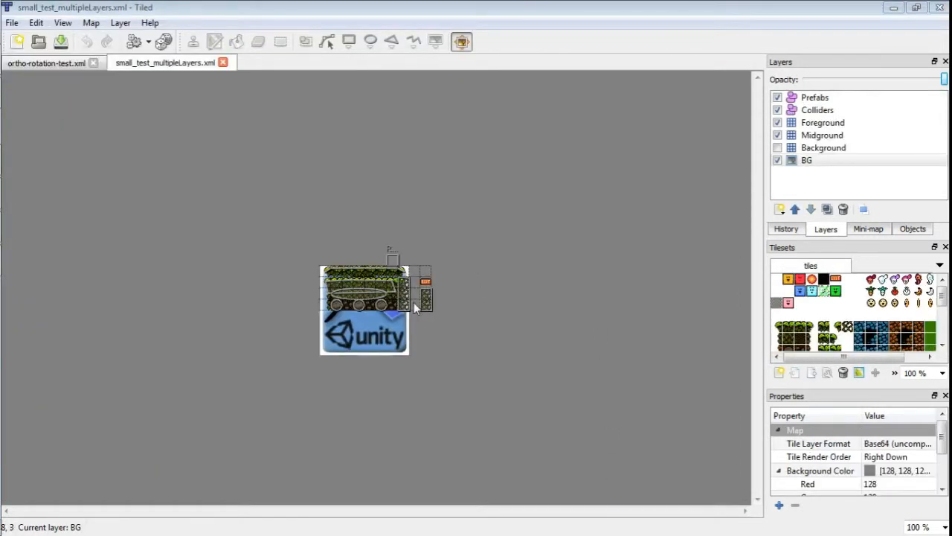
pyautogui.keyDown('ctrl'); pyautogui.scroll(4, 414, 308); pyautogui.keyUp('ctrl')
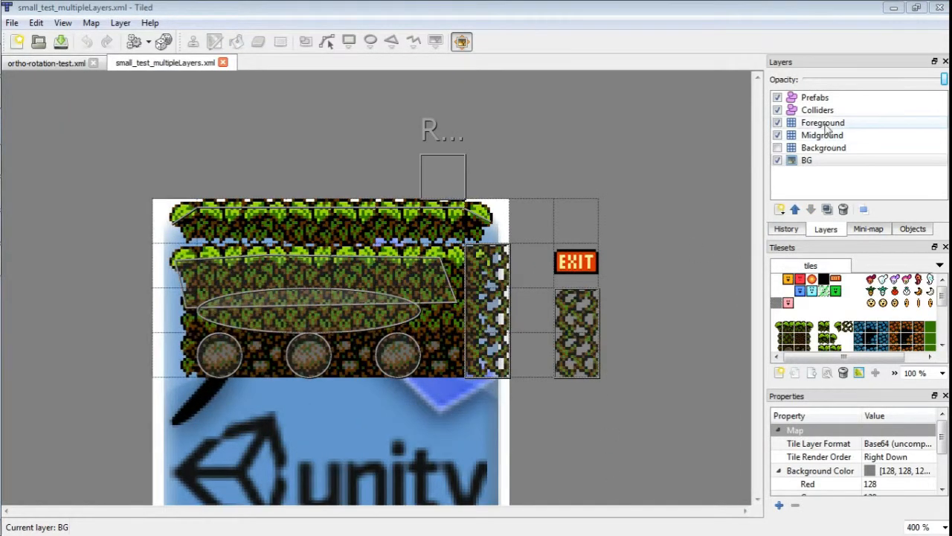
# Toggle the Background layer's visibility in Tiled to compare it, leave the layer hidden and switch back to Unity.
pyautogui.click(824, 151)
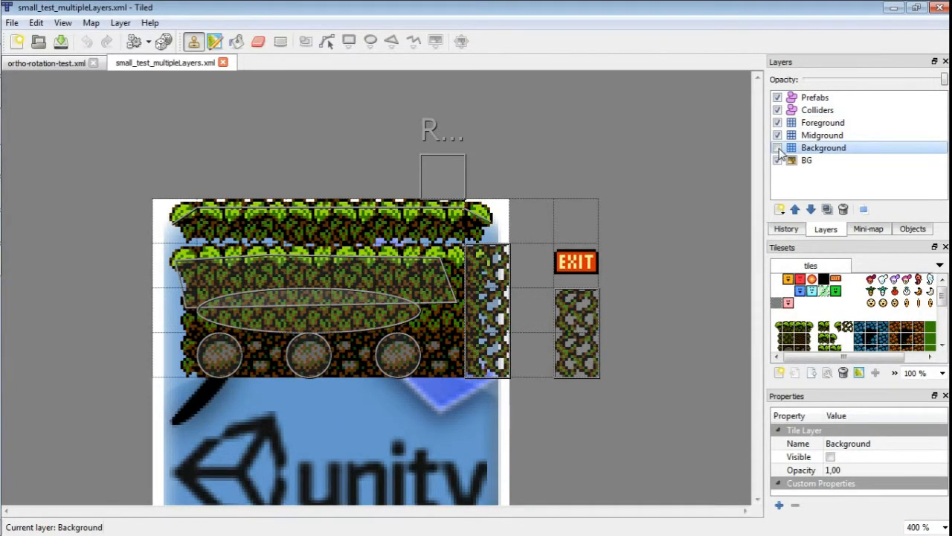
pyautogui.click(778, 148)
pyautogui.click(778, 148)
pyautogui.click(778, 148)
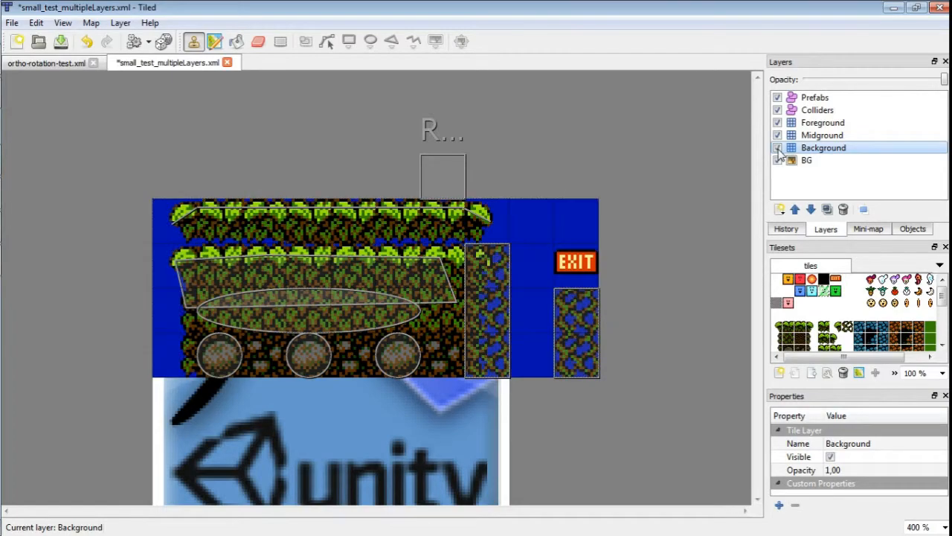
pyautogui.click(778, 148)
pyautogui.hotkey('alt', 'Tab')
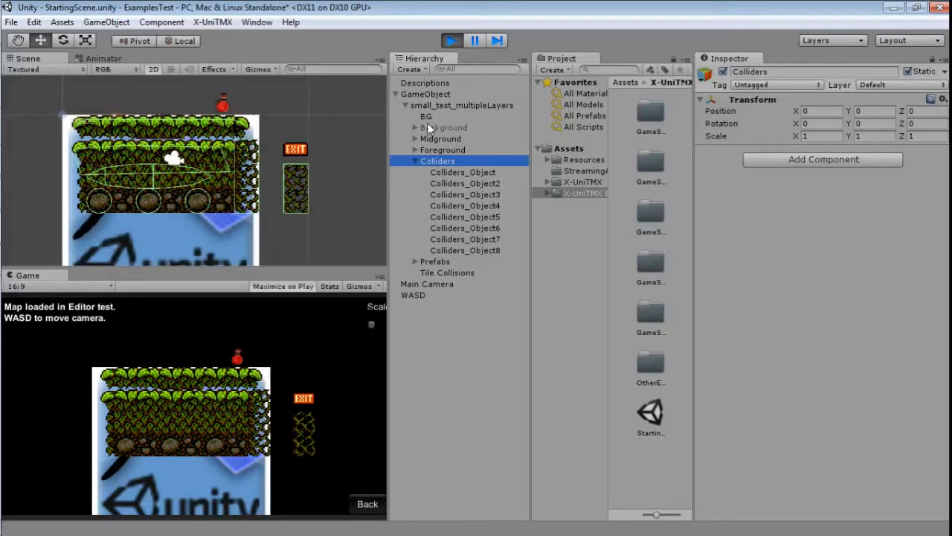
# Toggle the Background object's active state in Unity to compare its effect, leave it inactive and switch to Tiled.
pyautogui.click(439, 128)
pyautogui.click(722, 71)
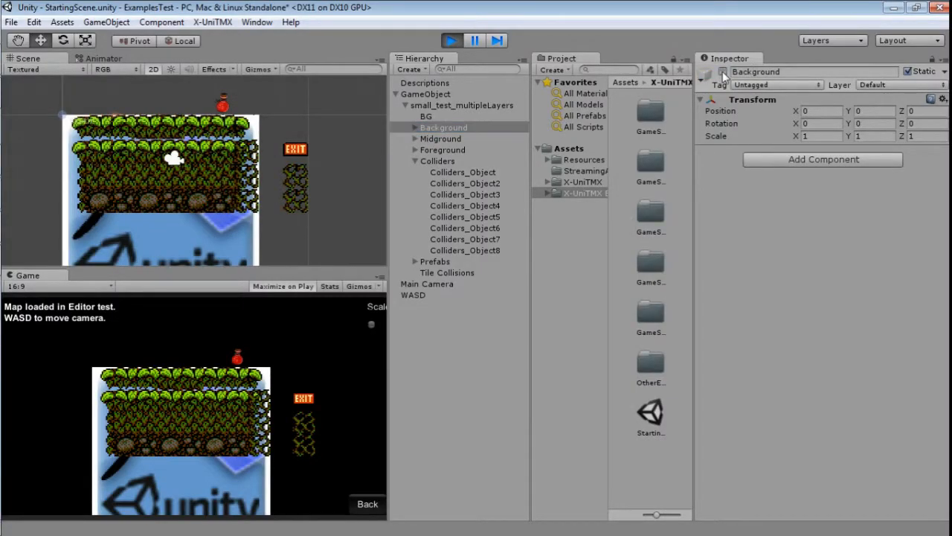
pyautogui.click(723, 72)
pyautogui.click(722, 72)
pyautogui.click(722, 71)
pyautogui.hotkey('alt', 'Tab')
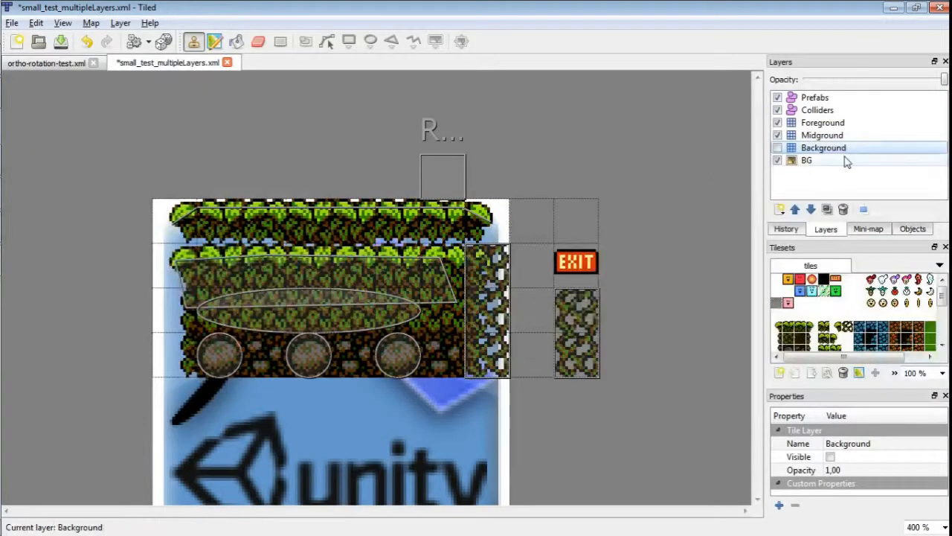
# Select the Midground and Foreground layers in Tiled to point them out, and switch back to Unity.
pyautogui.click(818, 136)
pyautogui.click(818, 123)
pyautogui.hotkey('alt', 'Tab')
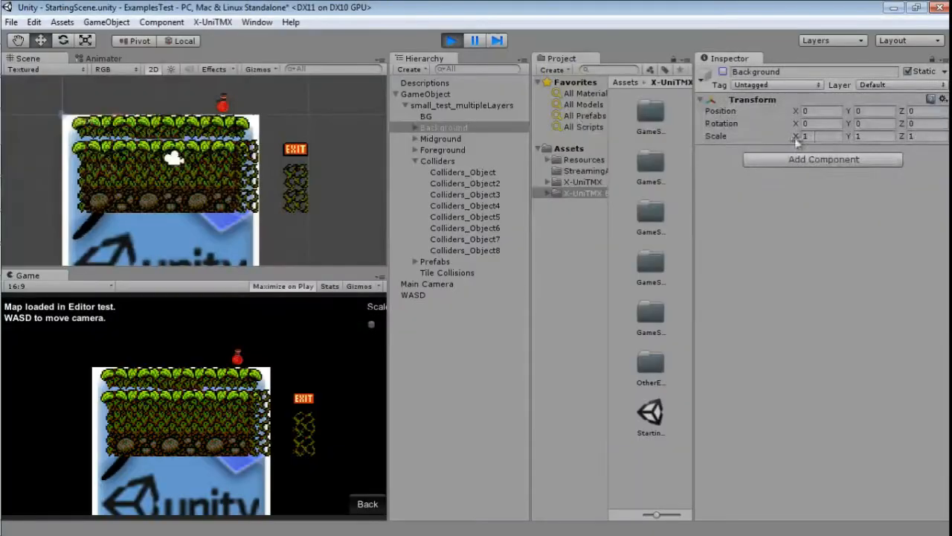
# Expand the Midground object and inspect its tile objects Midground[7, 3], Midground[7, 2] and Midground[7, 1].
pyautogui.click(427, 139)
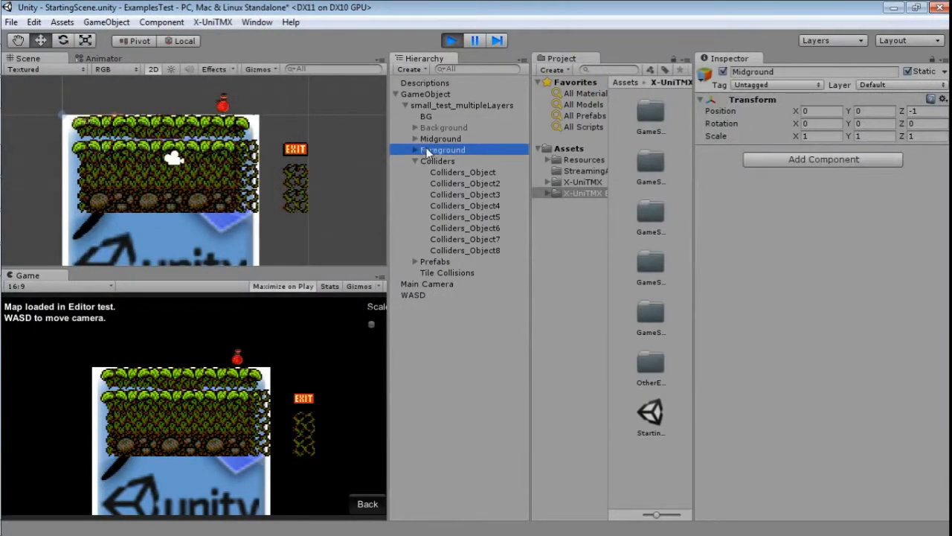
pyautogui.click(425, 94)
pyautogui.click(435, 138)
pyautogui.click(414, 138)
pyautogui.click(456, 149)
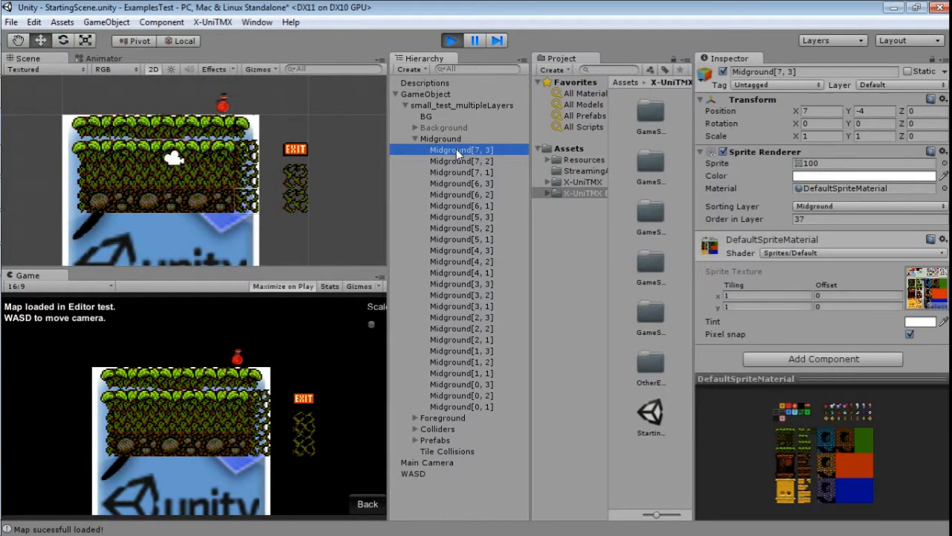
pyautogui.click(459, 164)
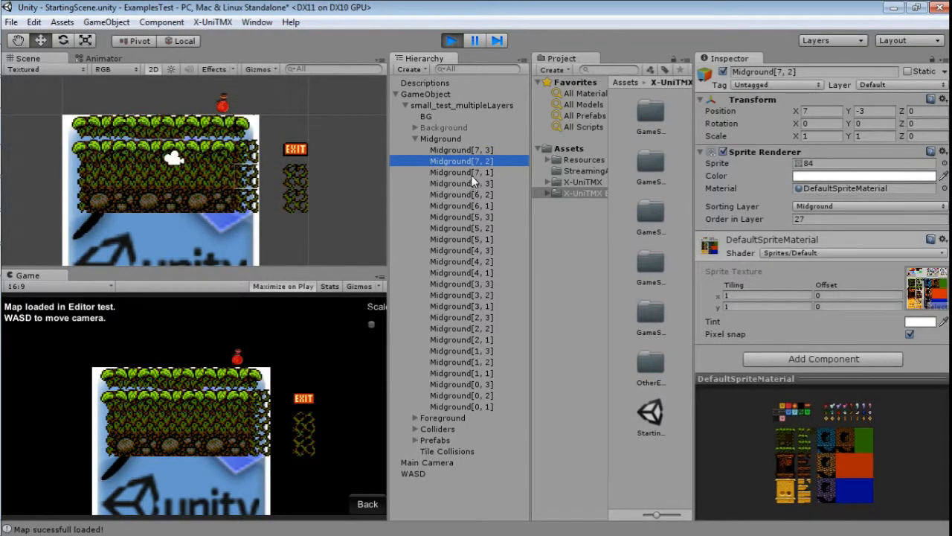
pyautogui.click(470, 175)
pyautogui.click(449, 140)
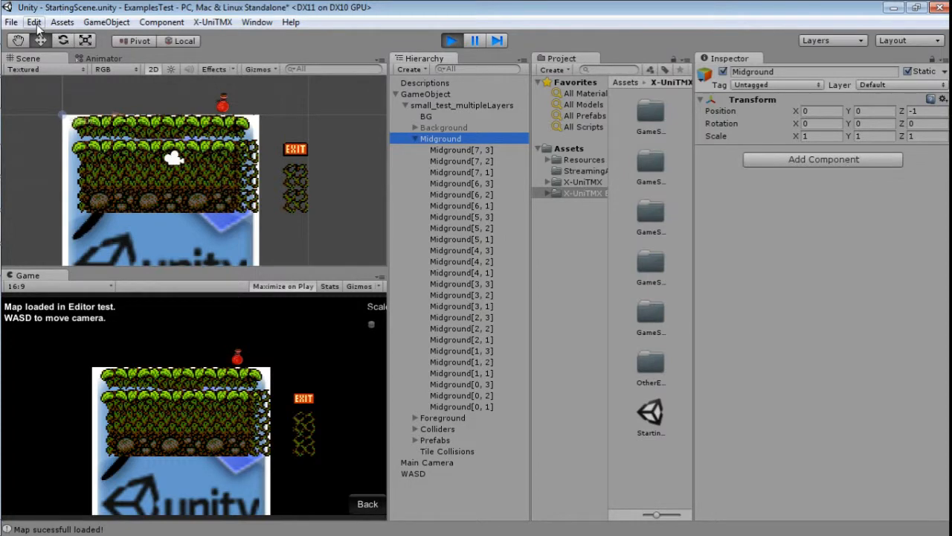
# Examine the available Sorting Layer options of the Midground[7, 3] tile, keep its setting and collapse Midground.
pyautogui.click(467, 149)
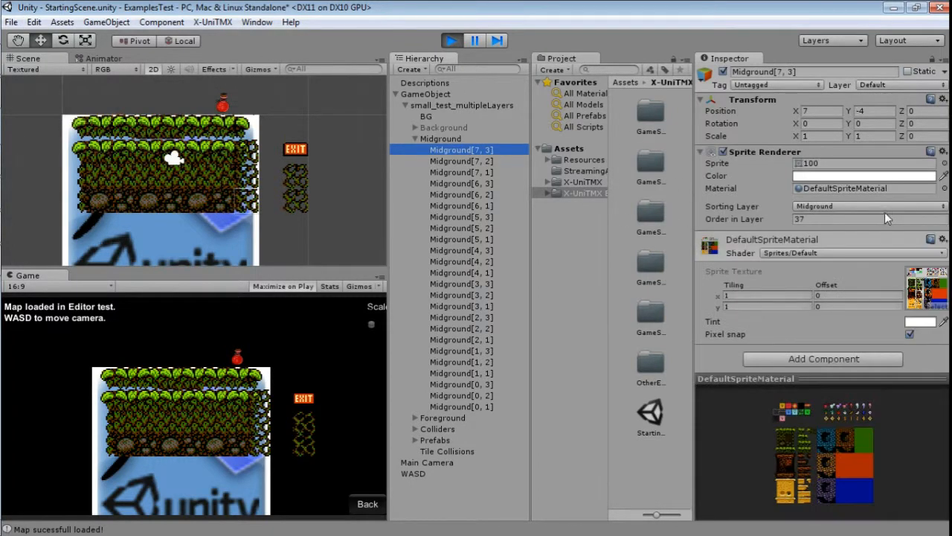
pyautogui.click(874, 206)
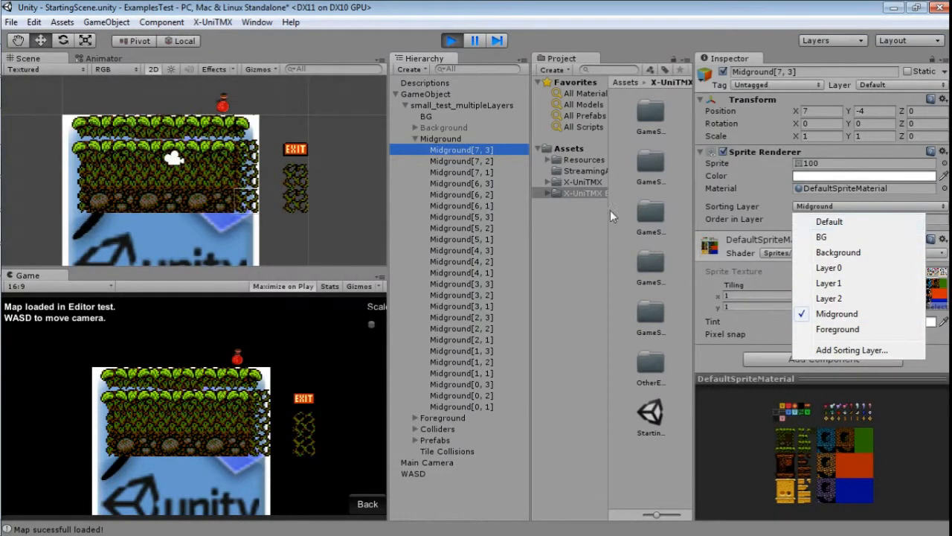
pyautogui.click(416, 139)
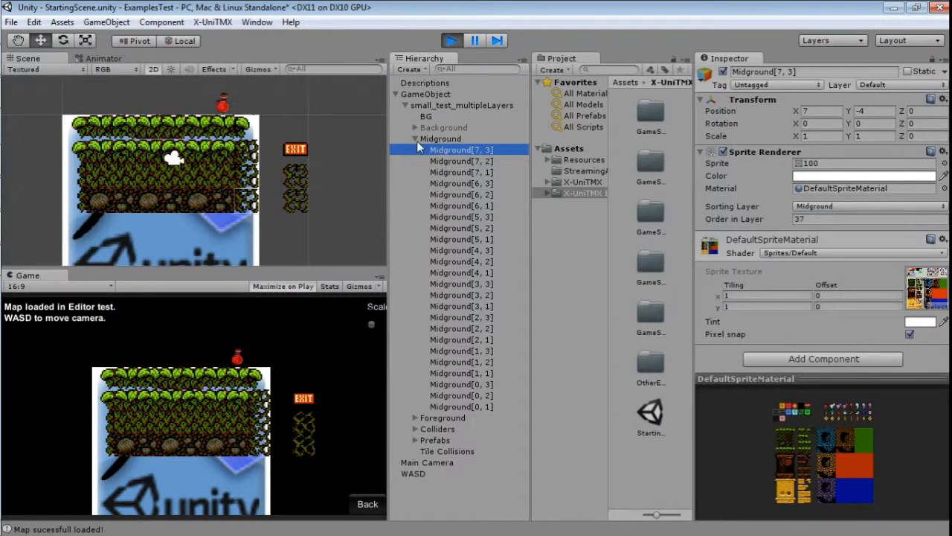
pyautogui.click(416, 139)
# Select Midground and Foreground in Unity, and switch to Tiled to compare its Colliders and Prefabs layers.
pyautogui.click(444, 141)
pyautogui.click(445, 150)
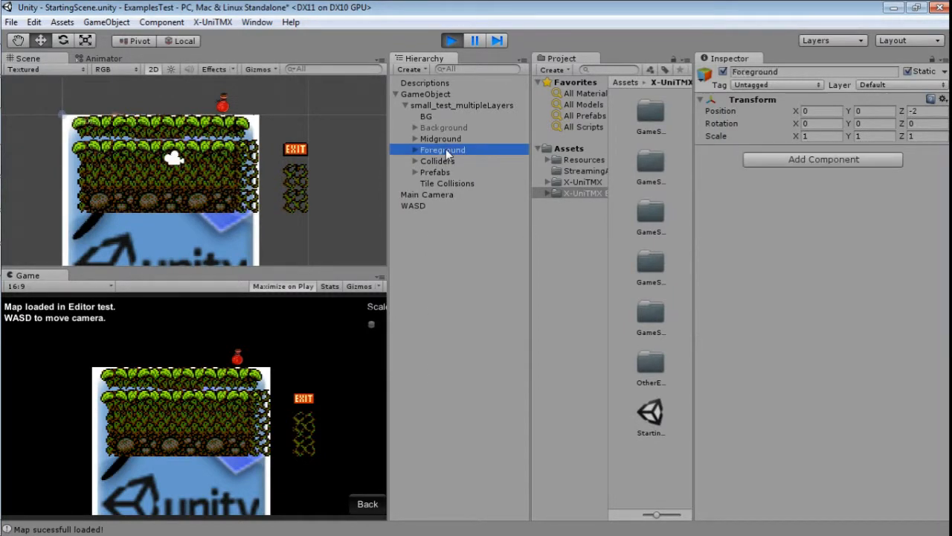
pyautogui.hotkey('alt', 'Tab')
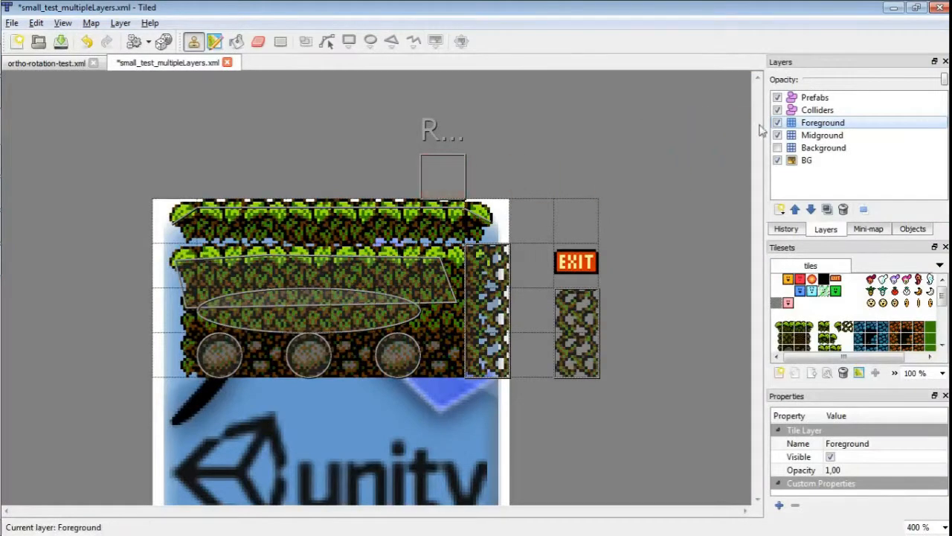
pyautogui.click(827, 110)
pyautogui.click(829, 98)
pyautogui.click(830, 110)
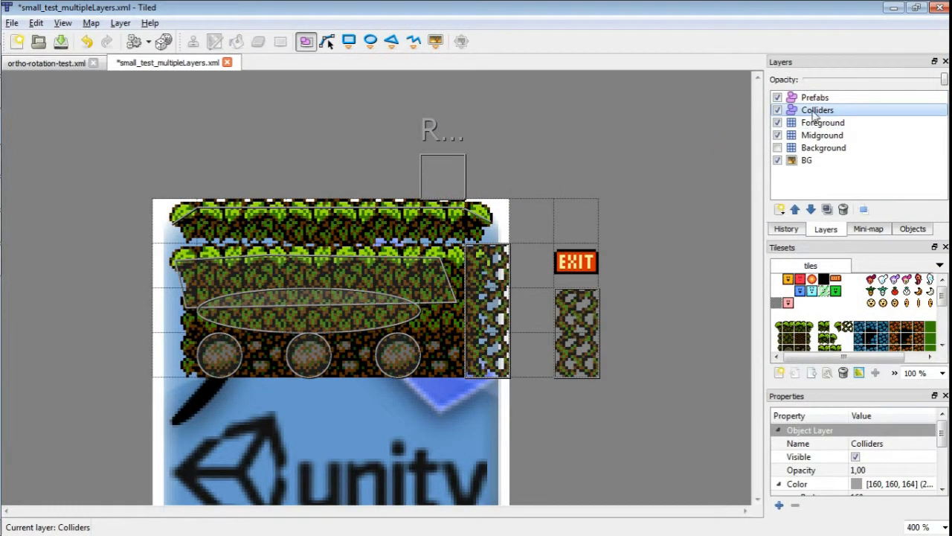
# Hide and show the Colliders, Foreground and Prefabs layers in Tiled to compare their contents, leaving all three visible.
pyautogui.click(778, 111)
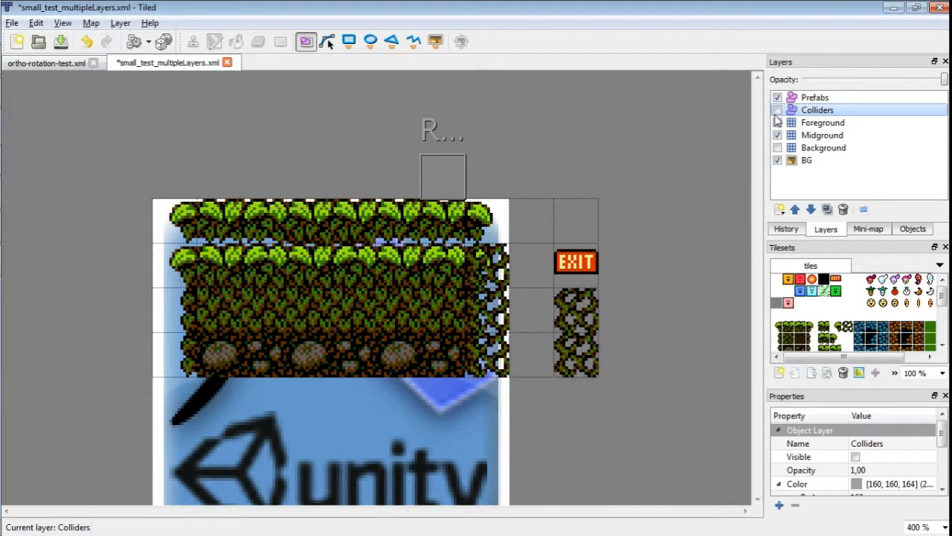
pyautogui.click(777, 123)
pyautogui.click(777, 123)
pyautogui.click(777, 110)
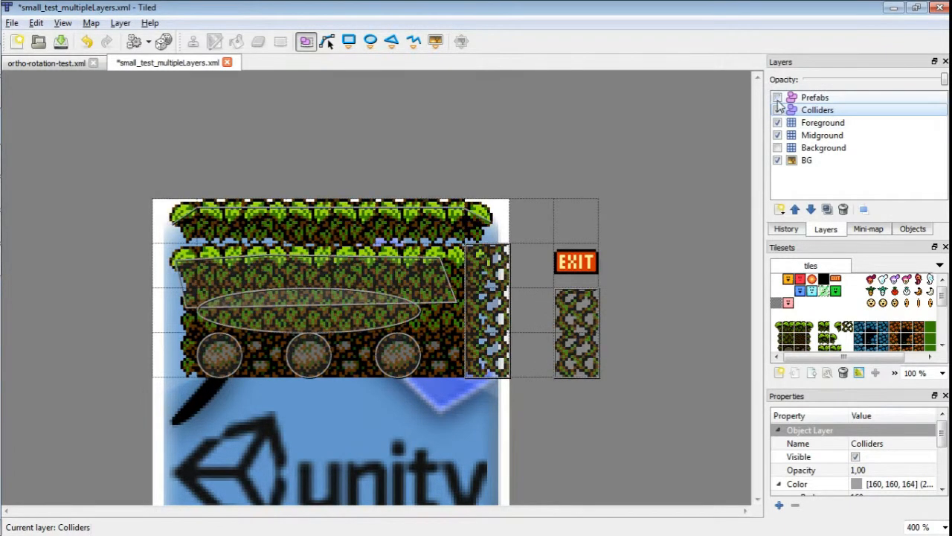
pyautogui.click(777, 97)
pyautogui.click(777, 99)
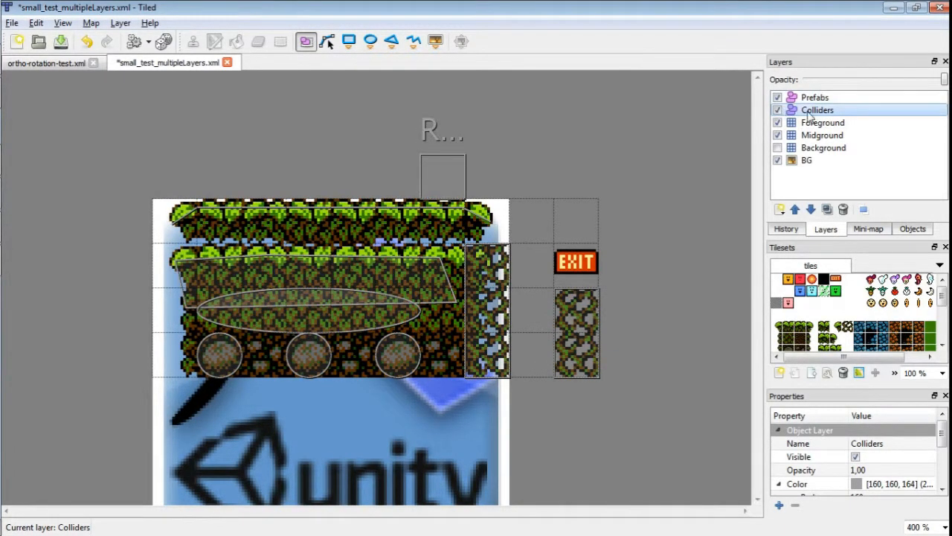
pyautogui.click(778, 110)
pyautogui.click(777, 110)
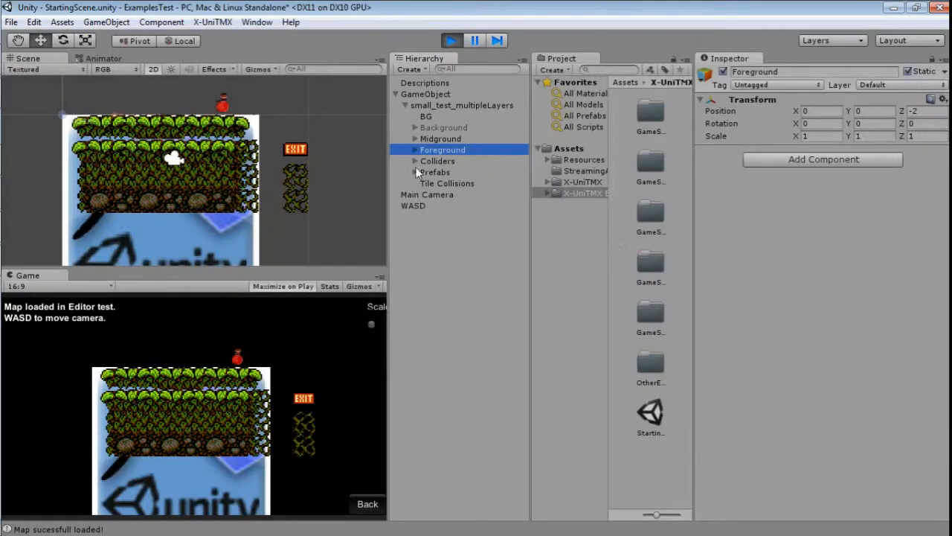
# In Unity, expand the Colliders object and examine the Box Collider 2D of Colliders_Object in the scene.
pyautogui.click(416, 161)
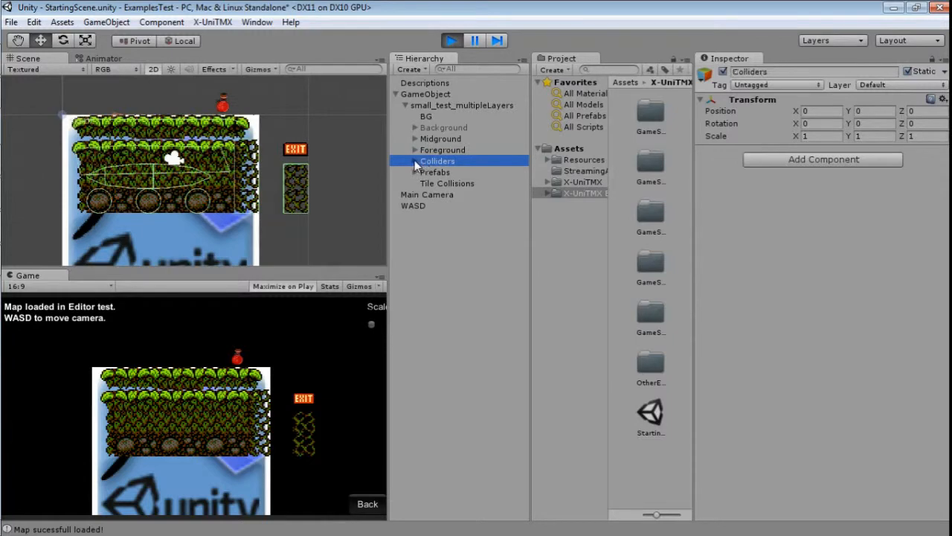
pyautogui.click(415, 160)
pyautogui.click(460, 174)
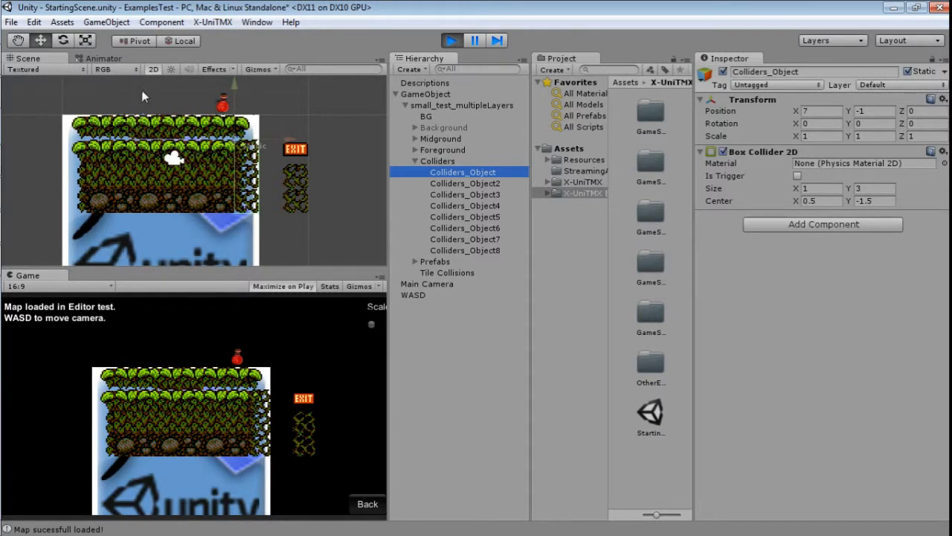
pyautogui.moveTo(273, 114); pyautogui.dragTo(244, 99, button='middle')
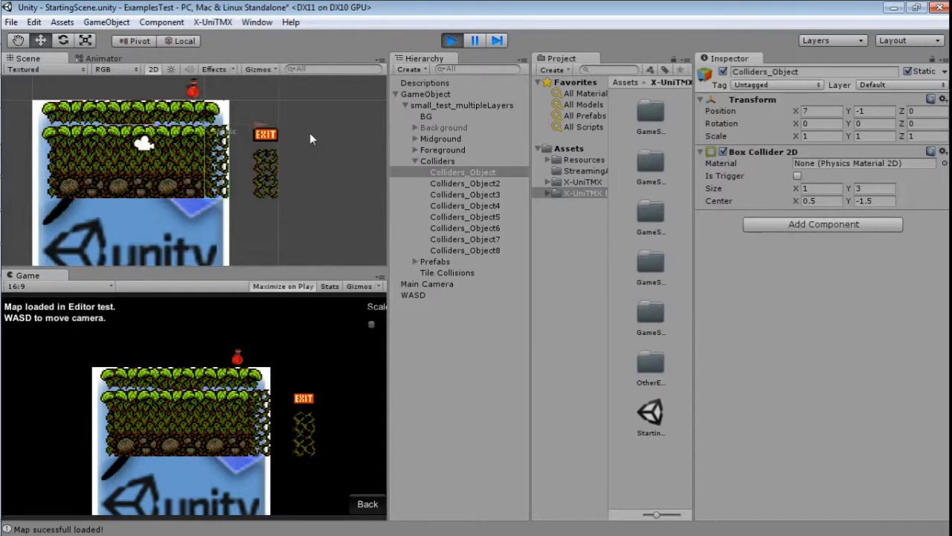
pyautogui.moveTo(306, 114); pyautogui.dragTo(316, 134, button='middle')
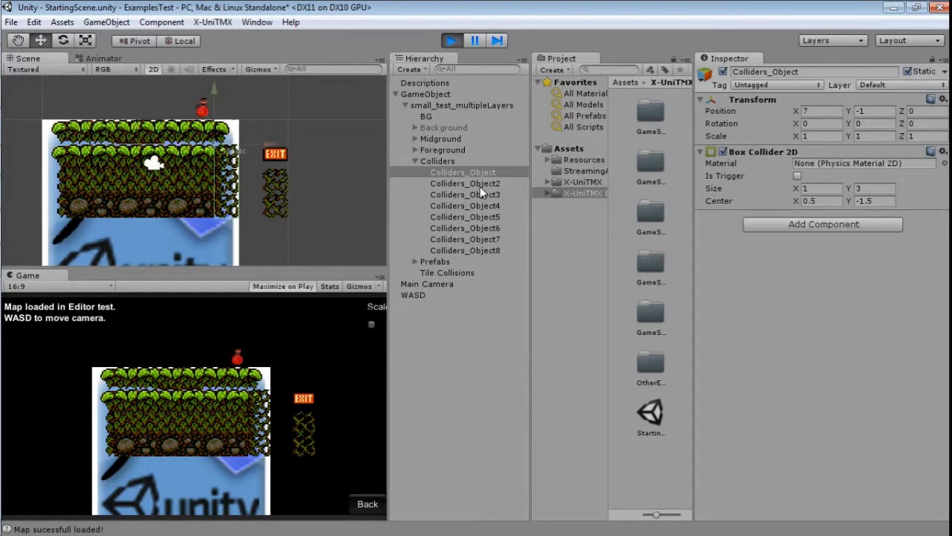
# Switch to Tiled and examine the properties of the matching rectangle object on the Colliders layer.
pyautogui.hotkey('alt', 'Tab')
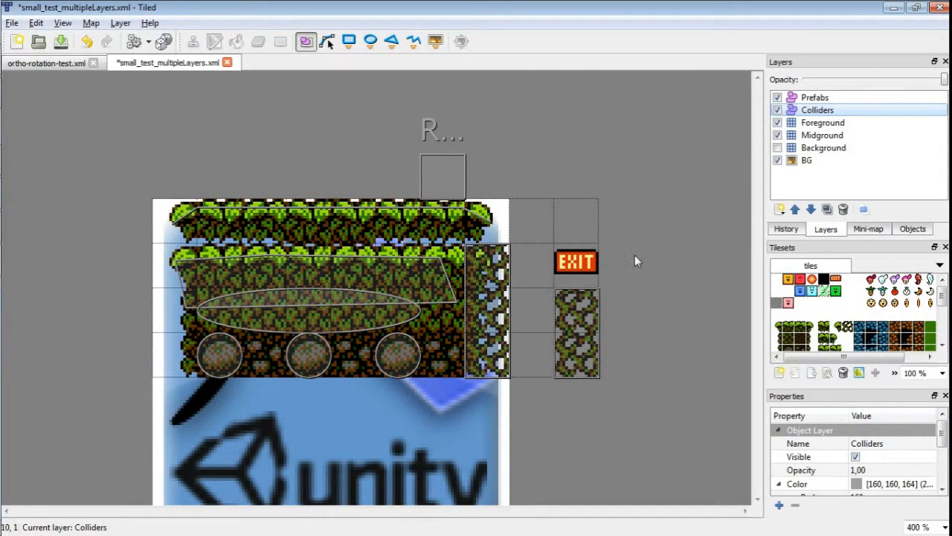
pyautogui.click(503, 257)
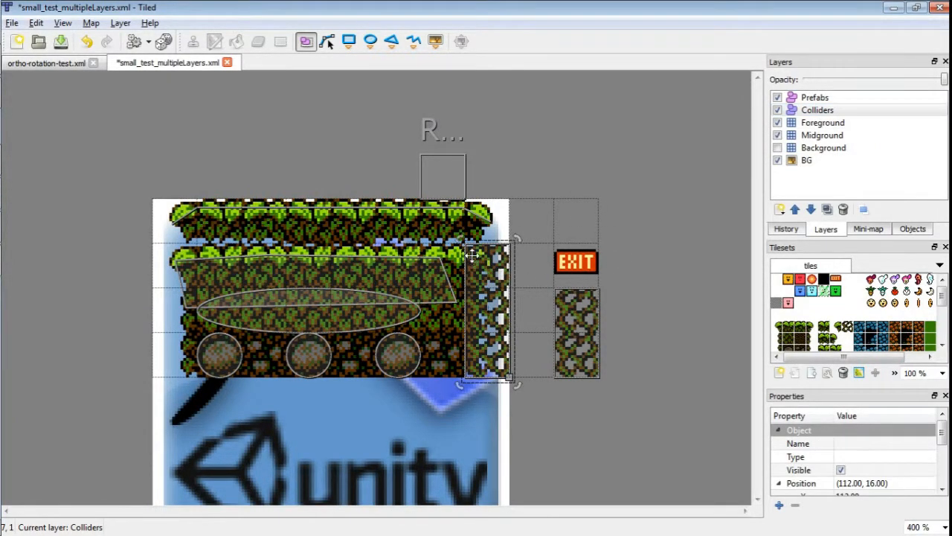
pyautogui.scroll(-2, 854, 453)
pyautogui.scroll(1, 859, 450)
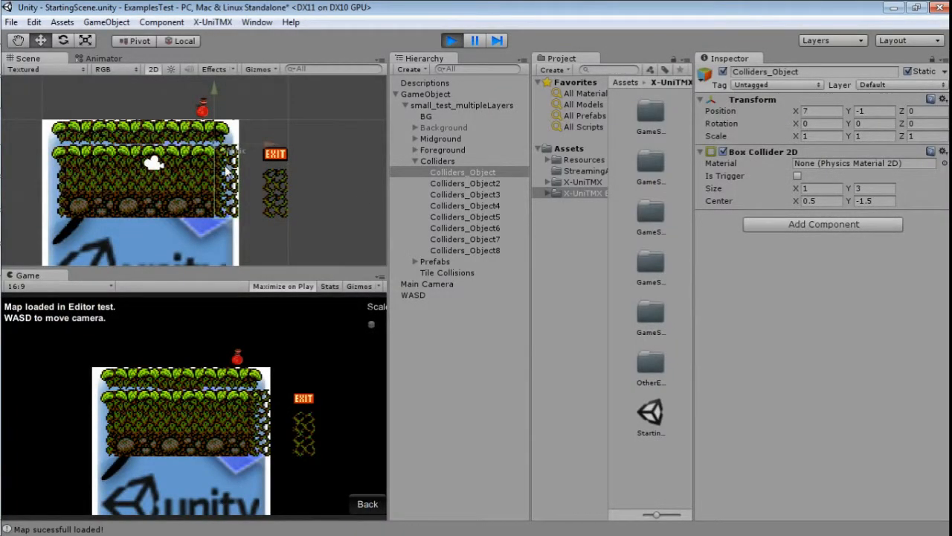
# Back in Unity, select the Colliders object and examine its collider outlines up close in the scene.
pyautogui.click(462, 160)
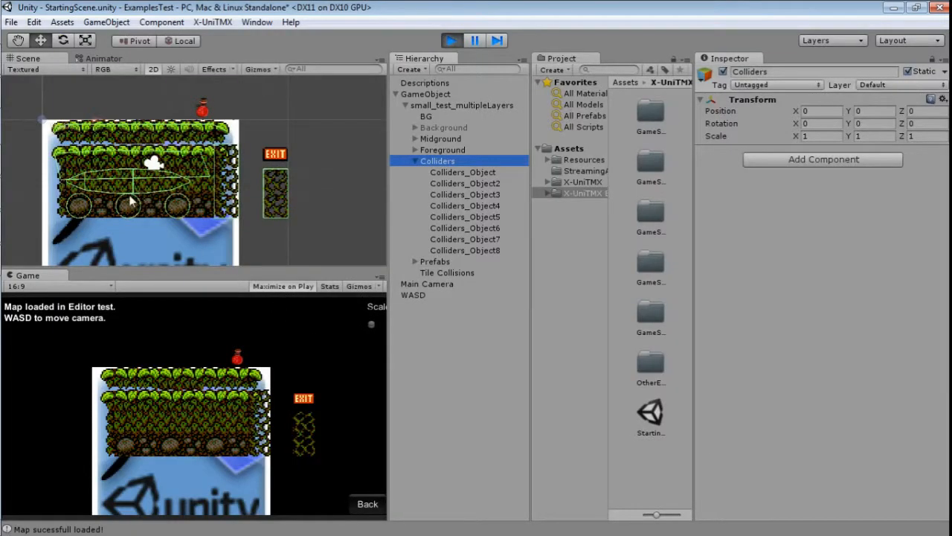
pyautogui.scroll(5, 131, 201)
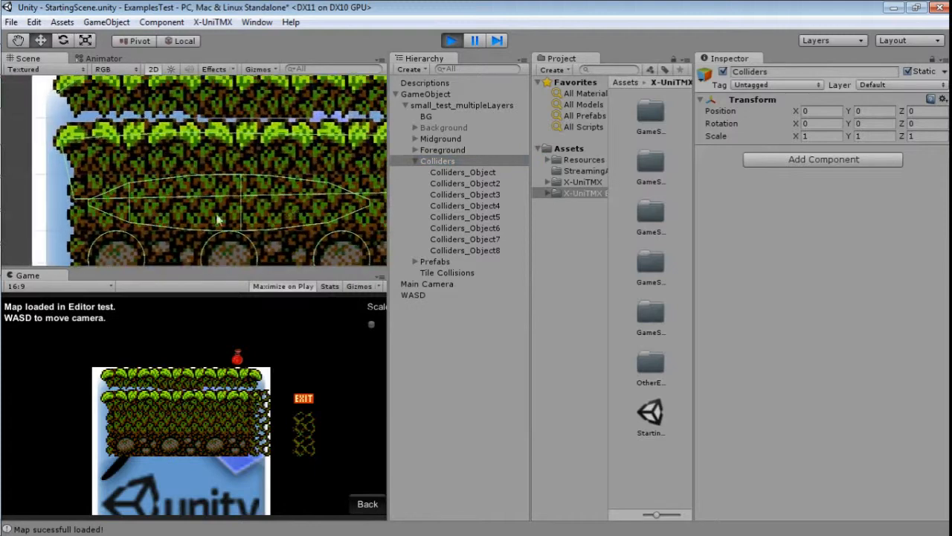
pyautogui.moveTo(200, 214); pyautogui.dragTo(162, 208, button='middle')
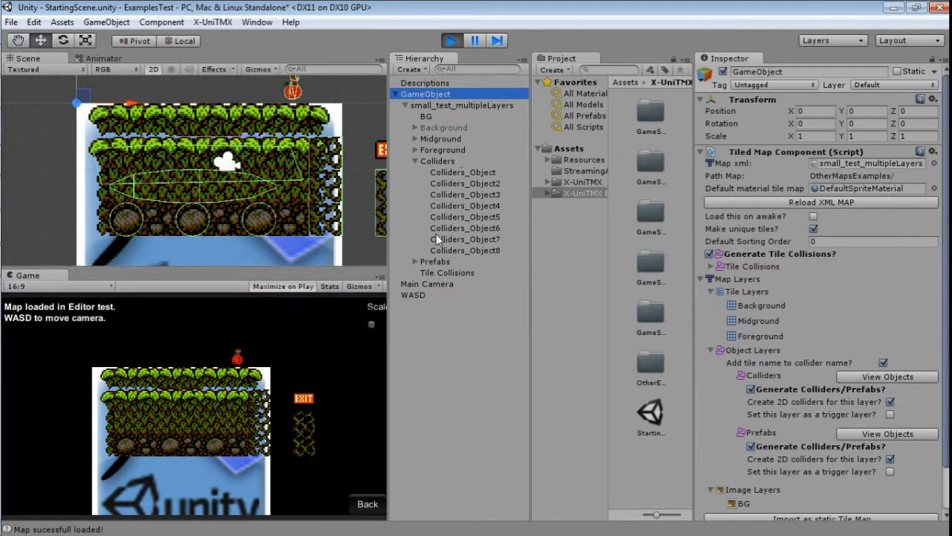
# Collapse Colliders, expand the Prefabs object and inspect the red potion object inside it.
pyautogui.click(439, 261)
pyautogui.click(415, 161)
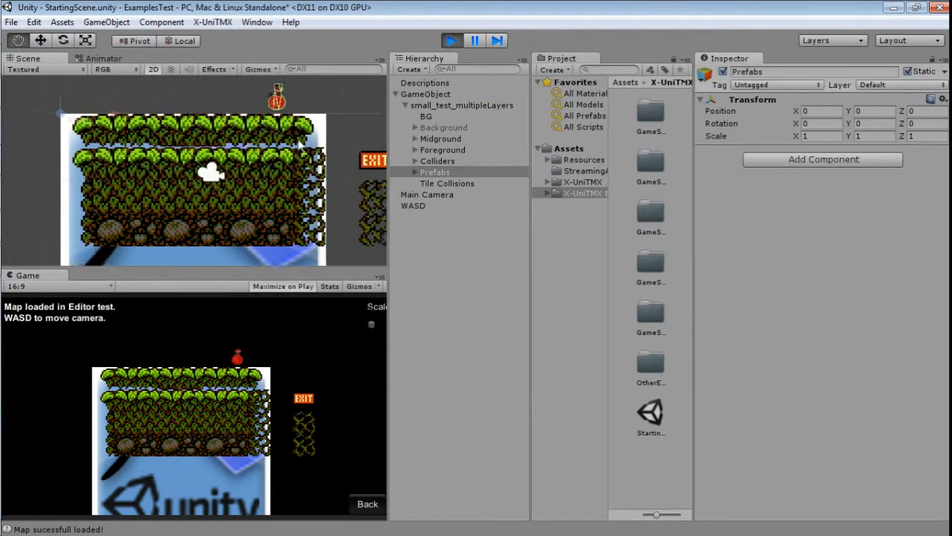
pyautogui.click(416, 172)
pyautogui.click(453, 183)
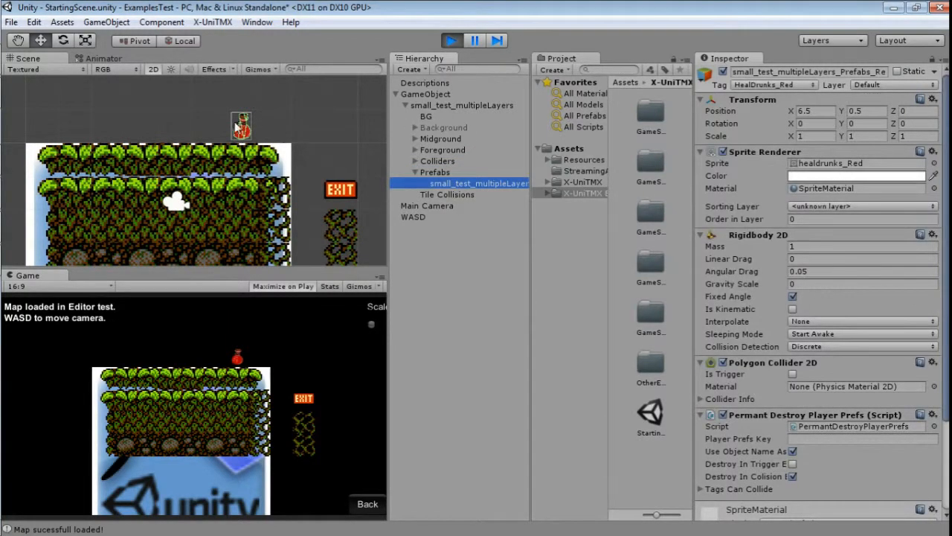
# Expand the project's Resources folder, widen the folder tree and show the contents of its Prefabs folder.
pyautogui.click(548, 160)
pyautogui.moveTo(530, 197); pyautogui.dragTo(500, 197)
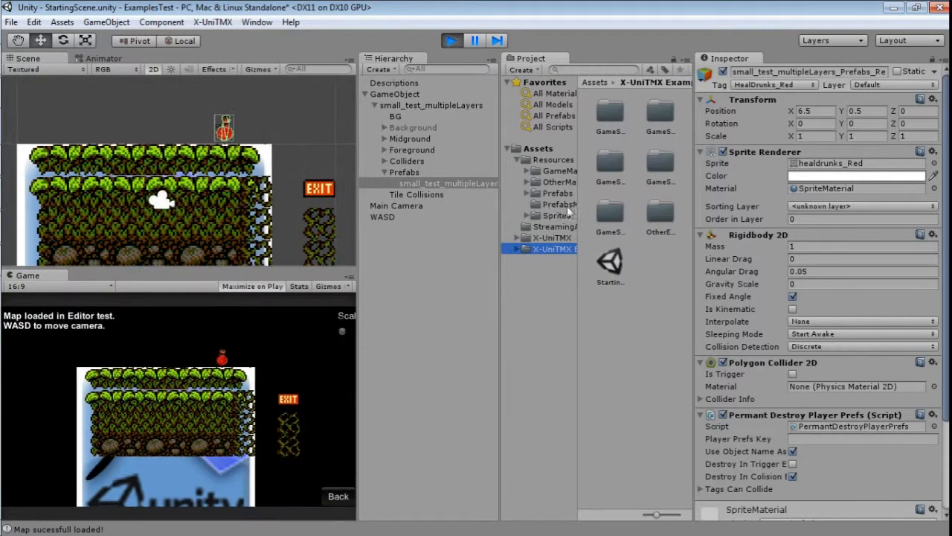
pyautogui.moveTo(578, 206); pyautogui.dragTo(588, 204)
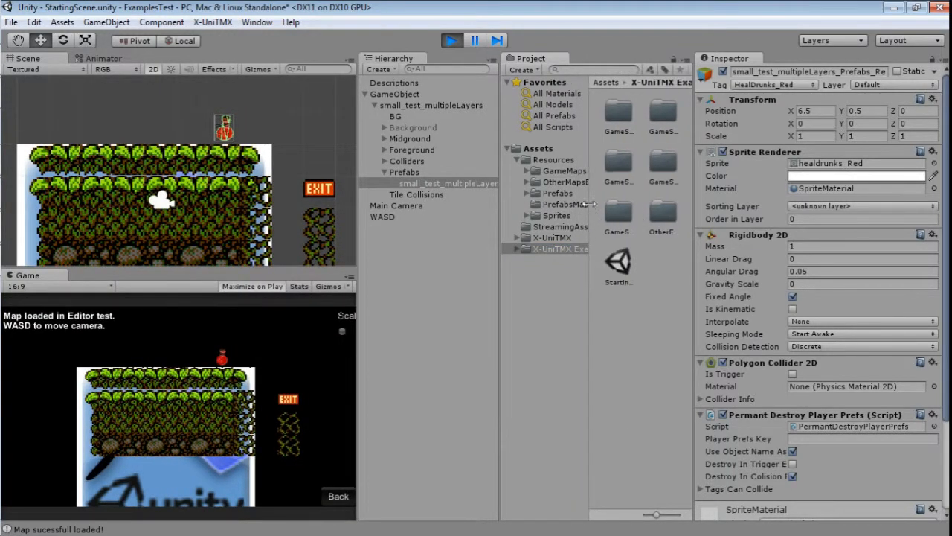
pyautogui.click(527, 193)
pyautogui.click(550, 192)
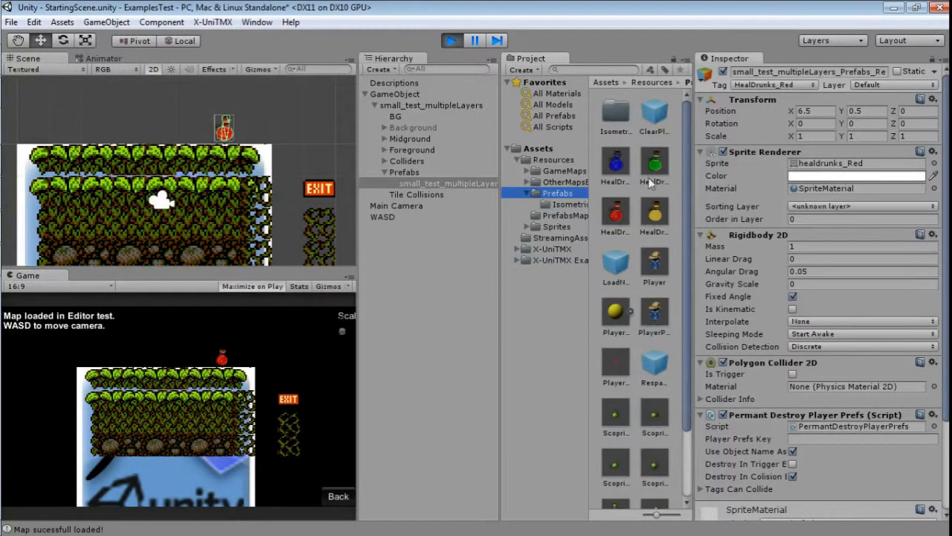
# Inspect the components of the HealDrunks_Red prefab, including its Rigidbody 2D, Polygon Collider 2D and attached script.
pyautogui.click(616, 215)
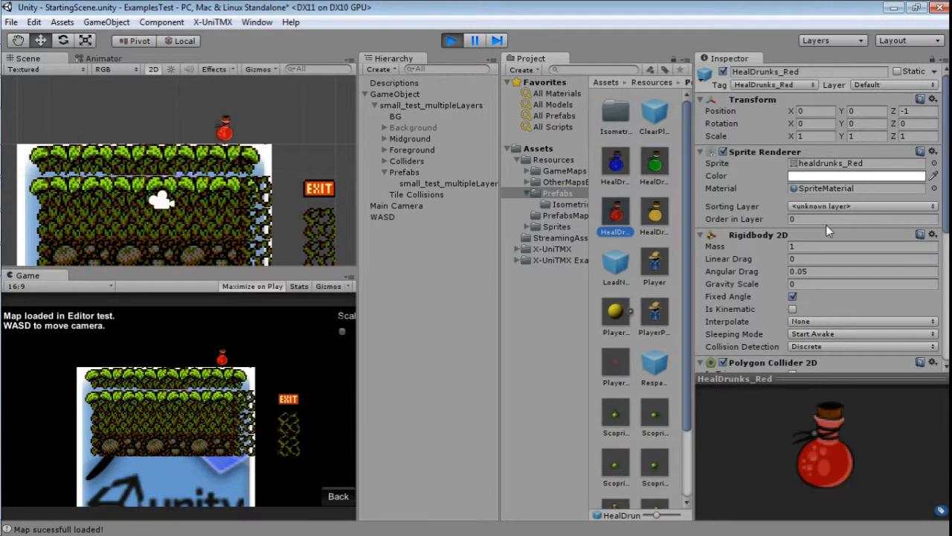
pyautogui.scroll(-5, 826, 232)
pyautogui.scroll(4, 770, 239)
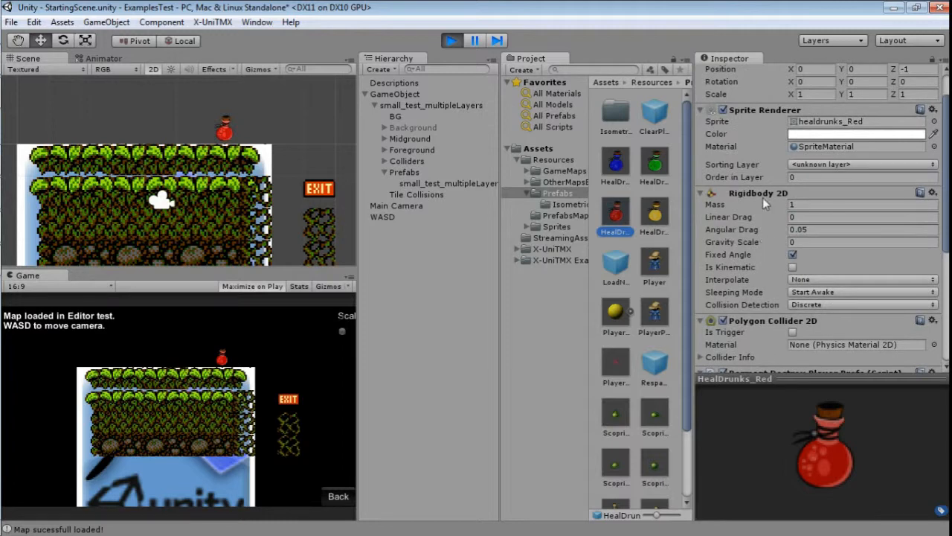
pyautogui.scroll(-3, 763, 197)
pyautogui.scroll(-1, 769, 237)
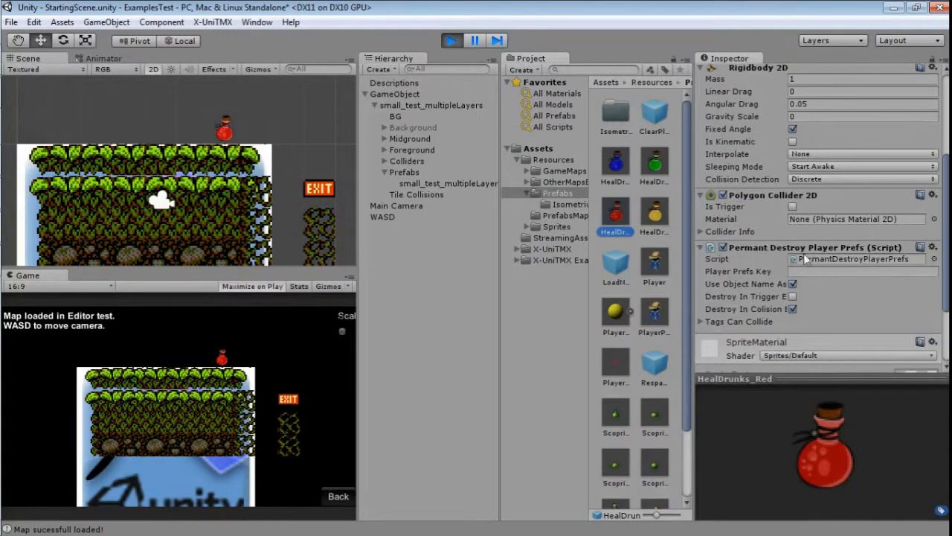
# Review the HealDrunks_Red prefab's components, then select the generated red potion object under Prefabs in the scene to compare it.
pyautogui.scroll(-3, 773, 253)
pyautogui.scroll(6, 754, 262)
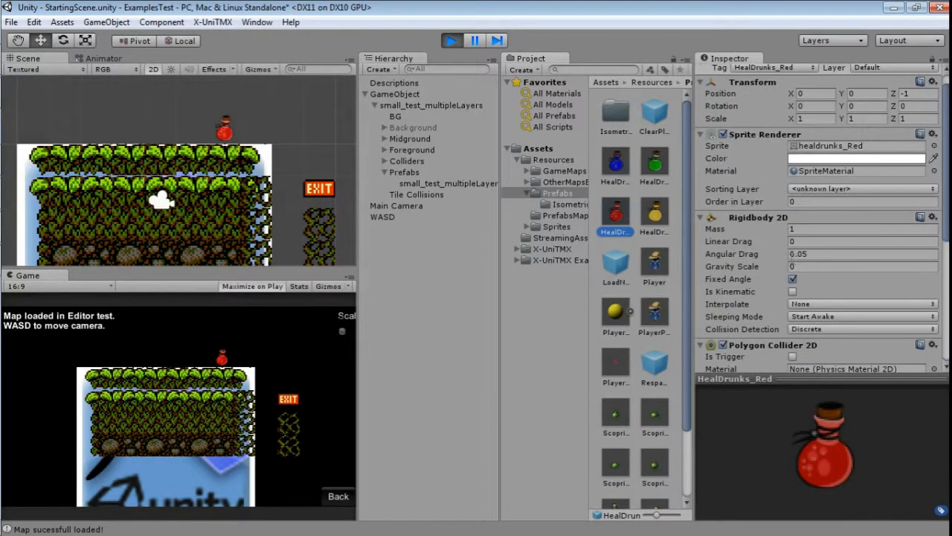
pyautogui.scroll(1, 818, 162)
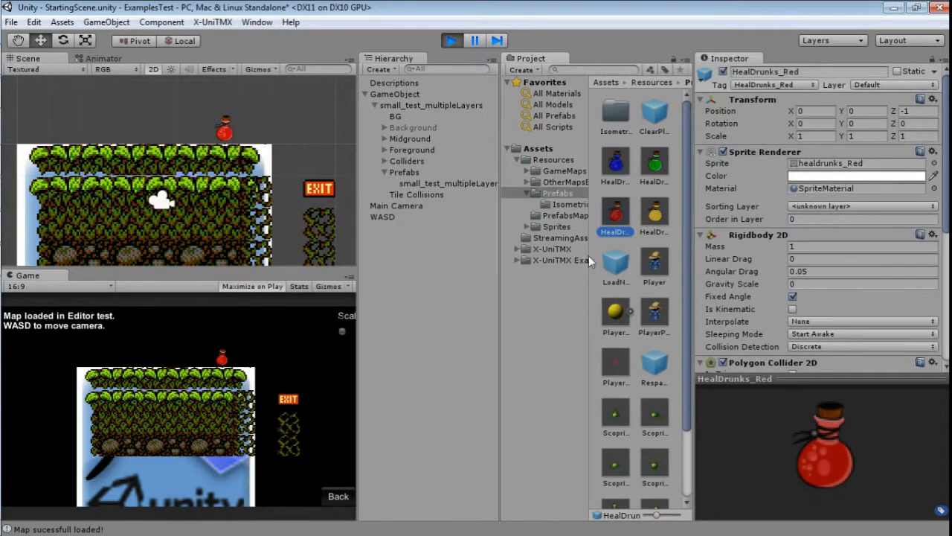
pyautogui.click(420, 183)
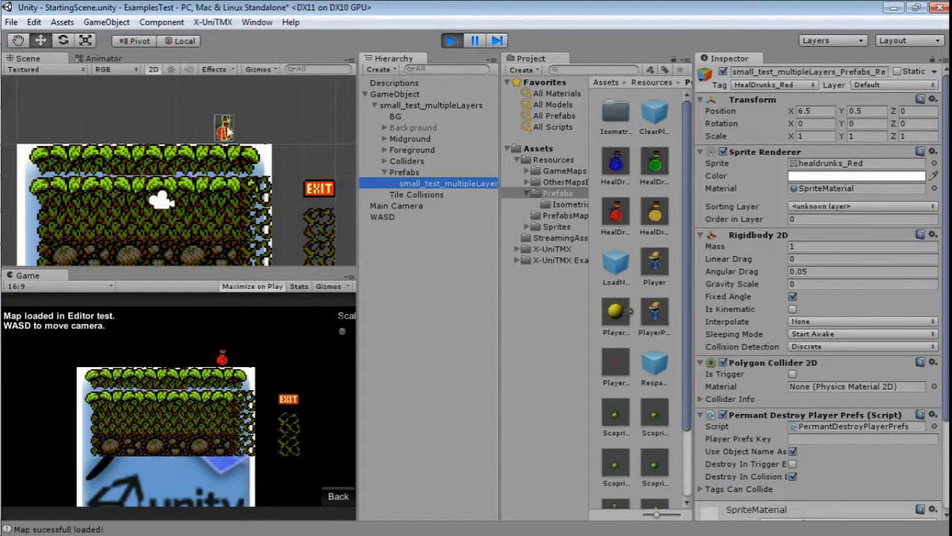
# Switch to Tiled and select the Red Potion2 object above the platform in small_test_multipleLayers.xml.
pyautogui.hotkey('alt', 'Tab')
pyautogui.hotkey('alt', 'Tab')
pyautogui.hotkey('alt', 'Tab')
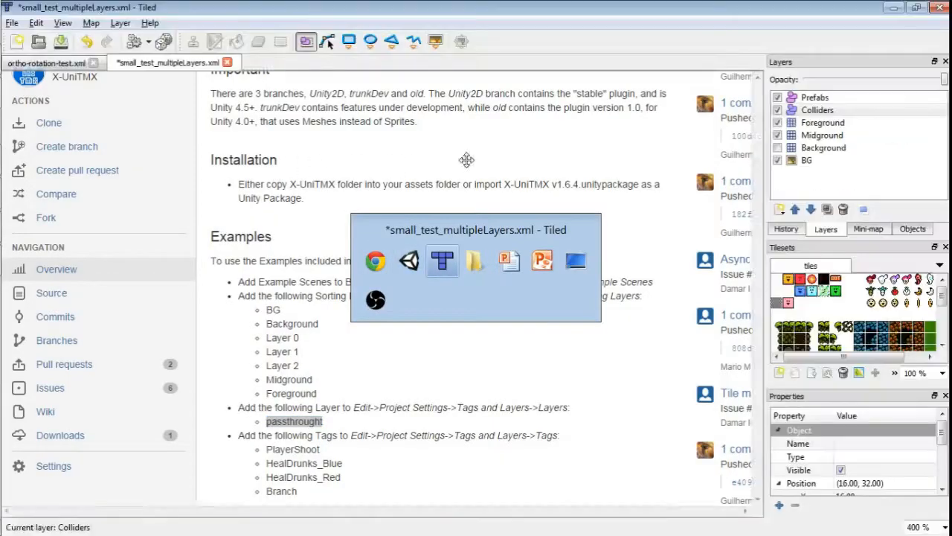
pyautogui.click(451, 166)
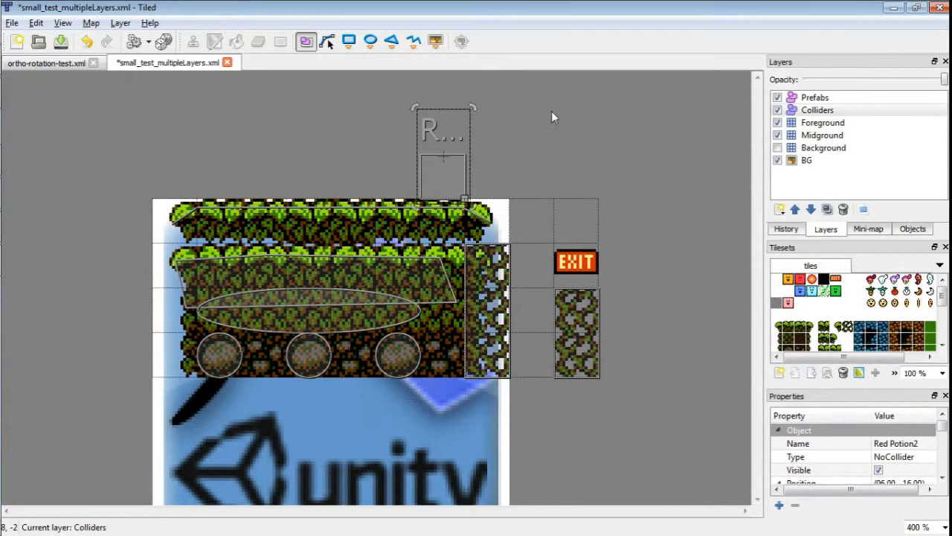
# Compare the Prefabs and Colliders layers, make Prefabs the current layer and widen the area showing layers and properties.
pyautogui.click(815, 97)
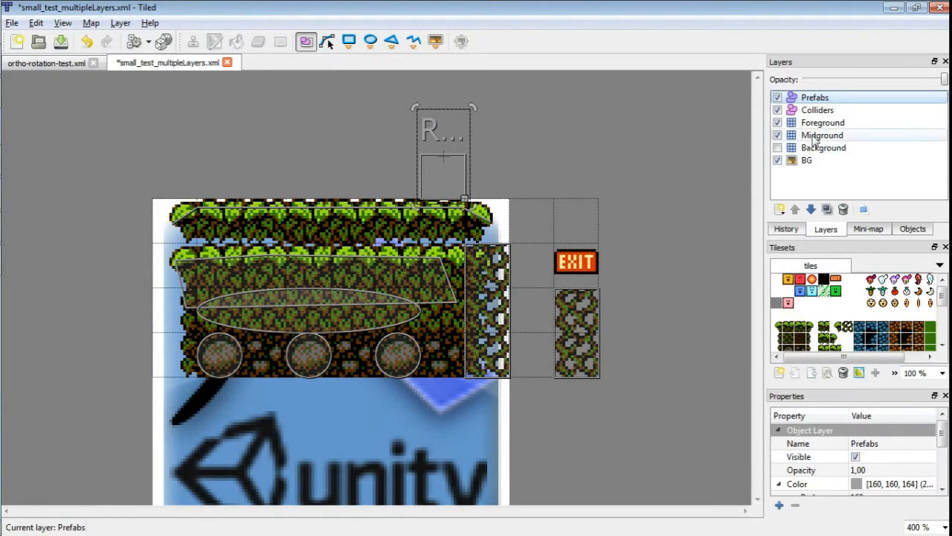
pyautogui.click(817, 110)
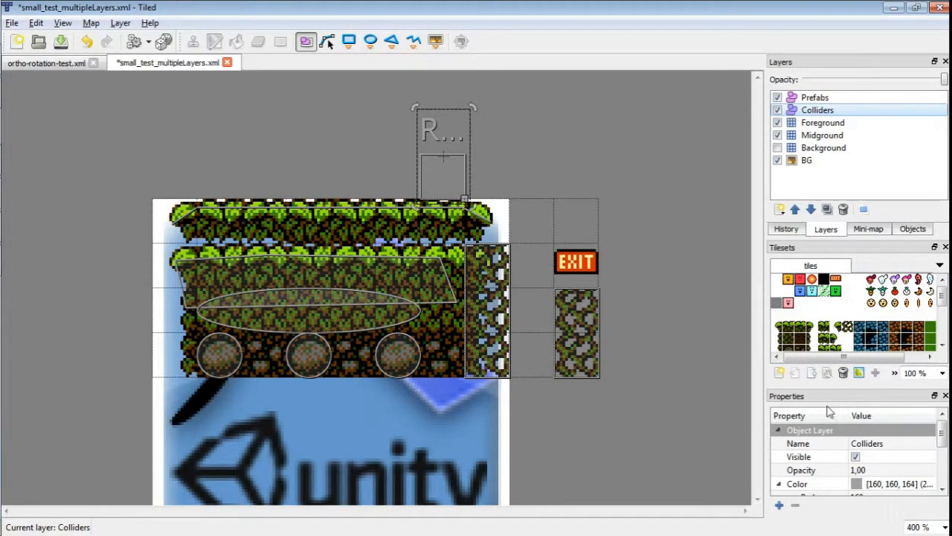
pyautogui.click(815, 98)
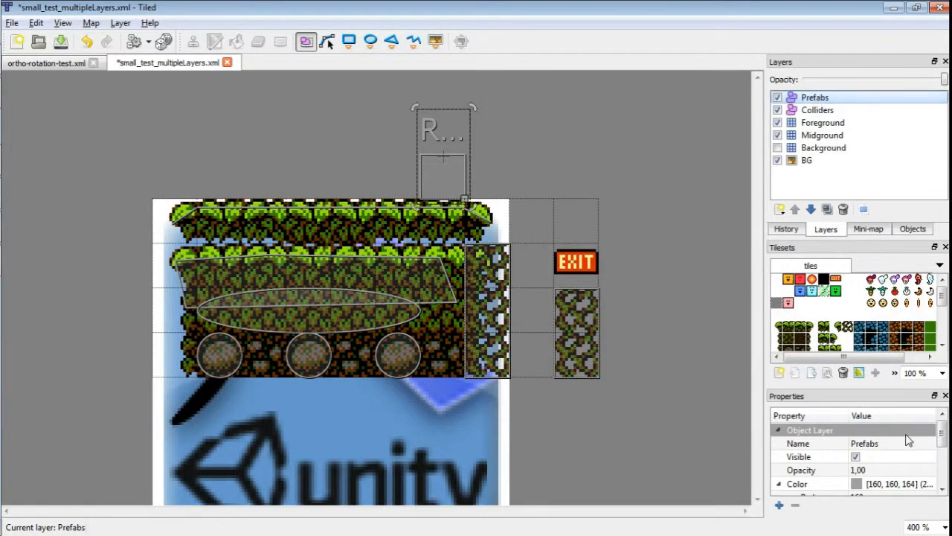
pyautogui.moveTo(764, 419); pyautogui.dragTo(704, 419)
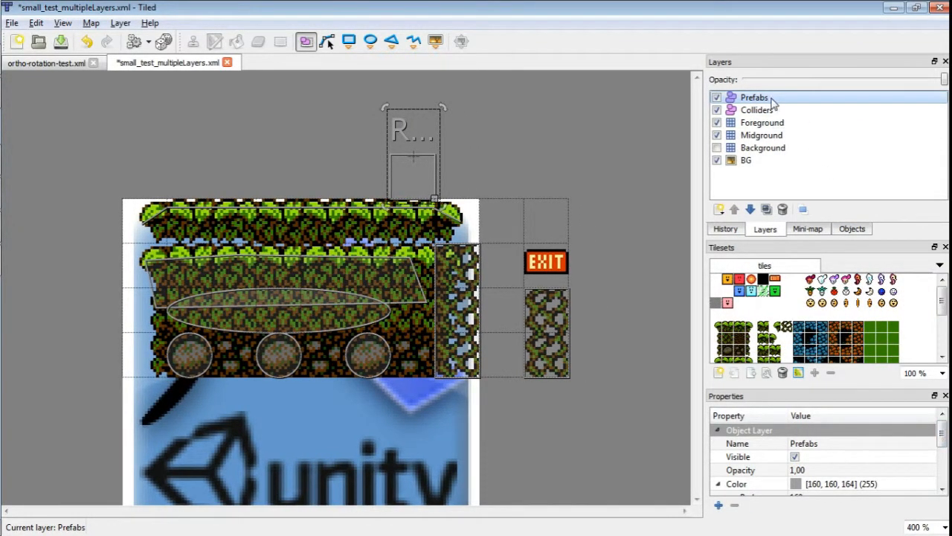
# Inspect the properties of the Red Potion2 object, down to its custom 0-prefab properties.
pyautogui.moveTo(942, 433); pyautogui.dragTo(945, 466)
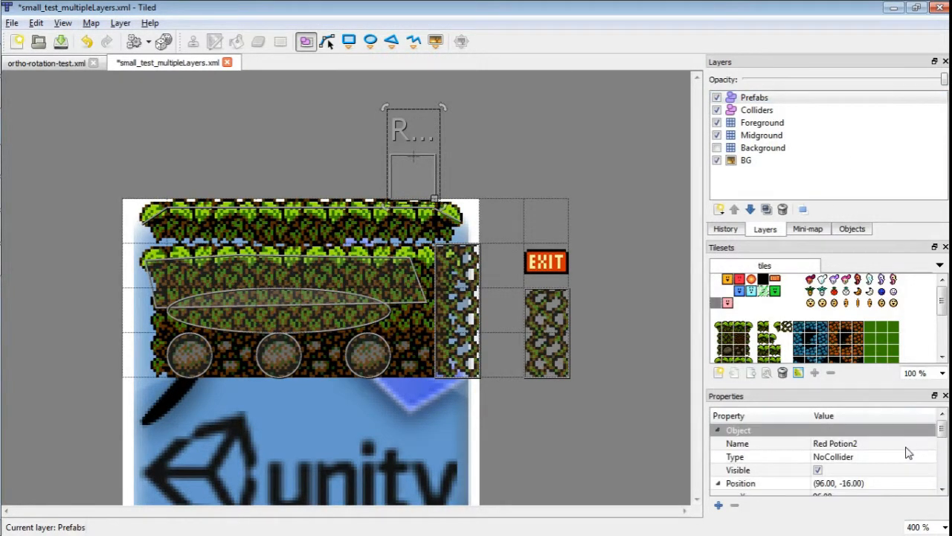
pyautogui.scroll(-1, 907, 450)
pyautogui.scroll(1, 906, 450)
pyautogui.scroll(-4, 880, 460)
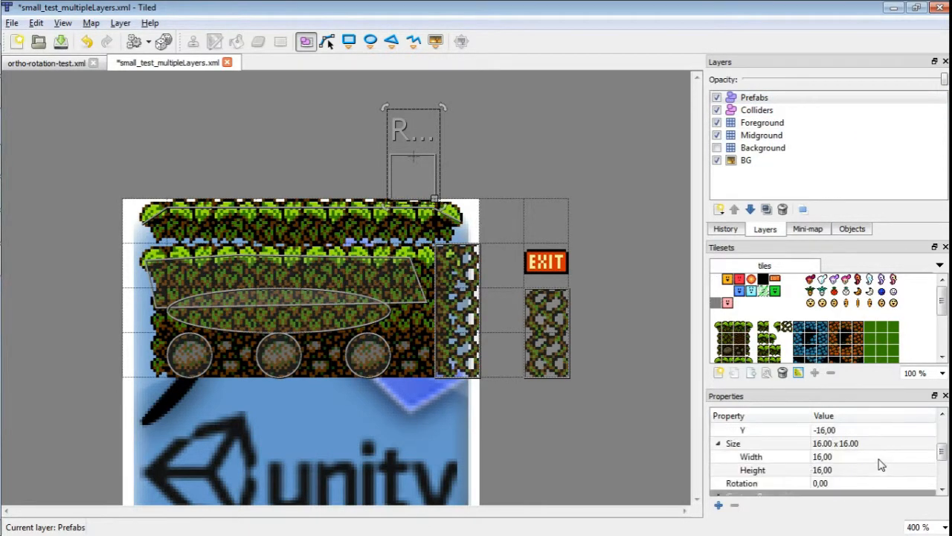
pyautogui.scroll(1, 880, 462)
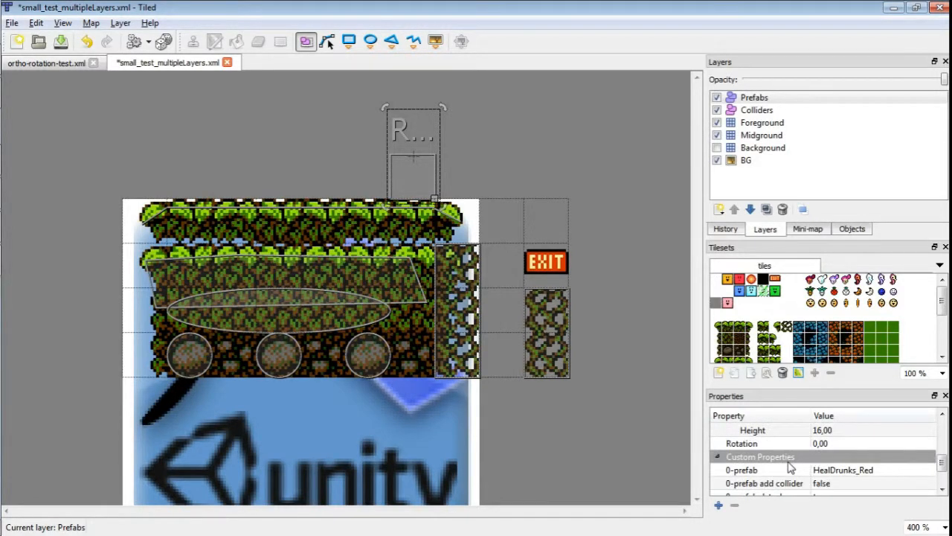
pyautogui.scroll(-1, 786, 462)
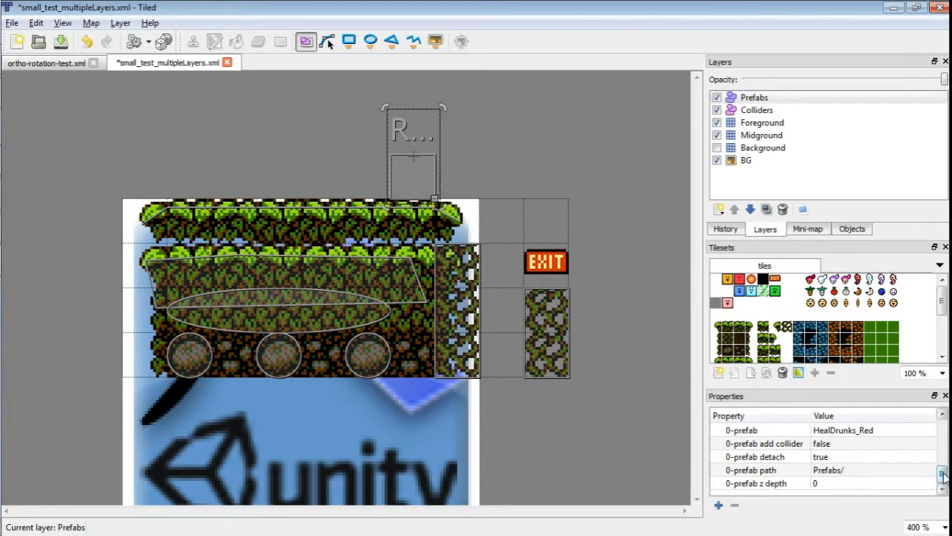
pyautogui.moveTo(943, 474); pyautogui.dragTo(942, 468)
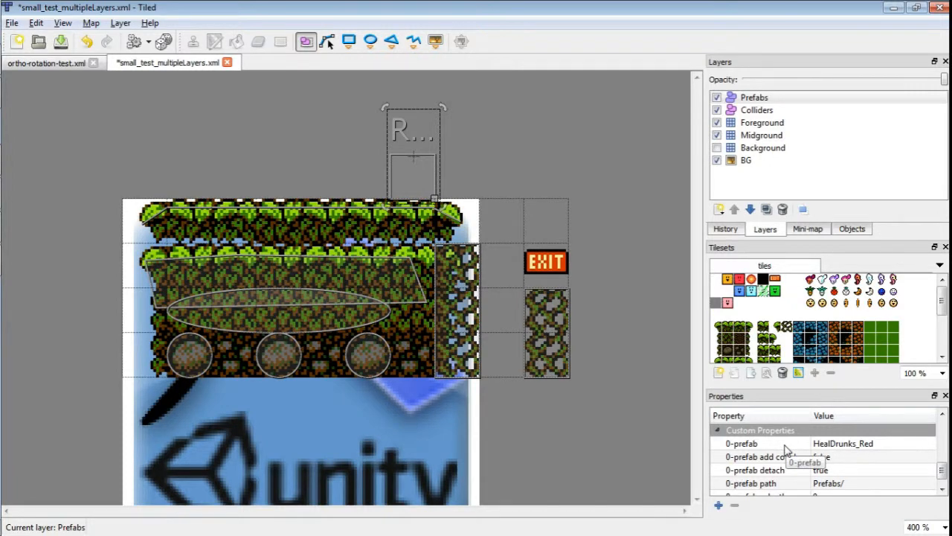
pyautogui.moveTo(941, 473); pyautogui.dragTo(941, 472)
# Switch to the X-UniTMX page in the browser, open the project's wiki and follow the Custom Tiled Properties guide.
pyautogui.hotkey('alt', 'Tab')
pyautogui.hotkey('alt', 'Tab')
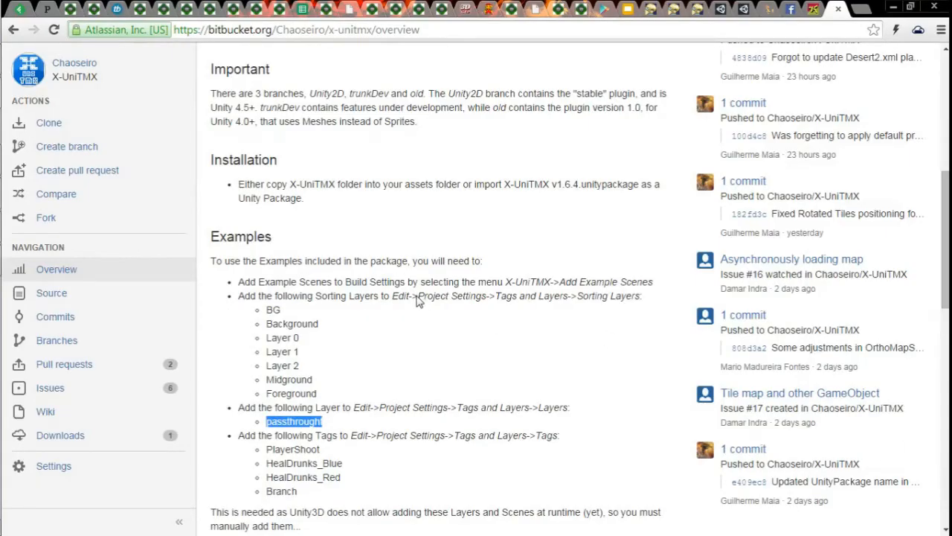
pyautogui.scroll(5, 415, 293)
pyautogui.click(294, 314)
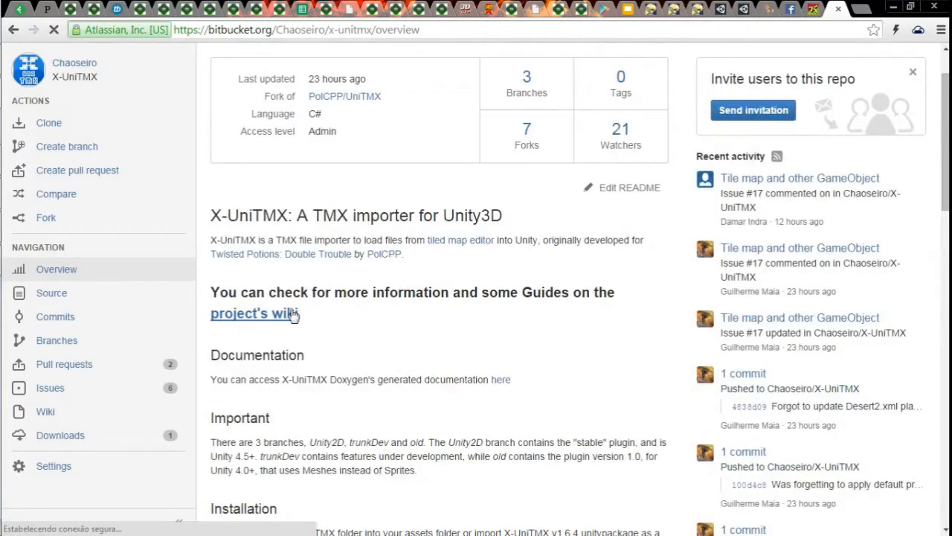
pyautogui.click(325, 273)
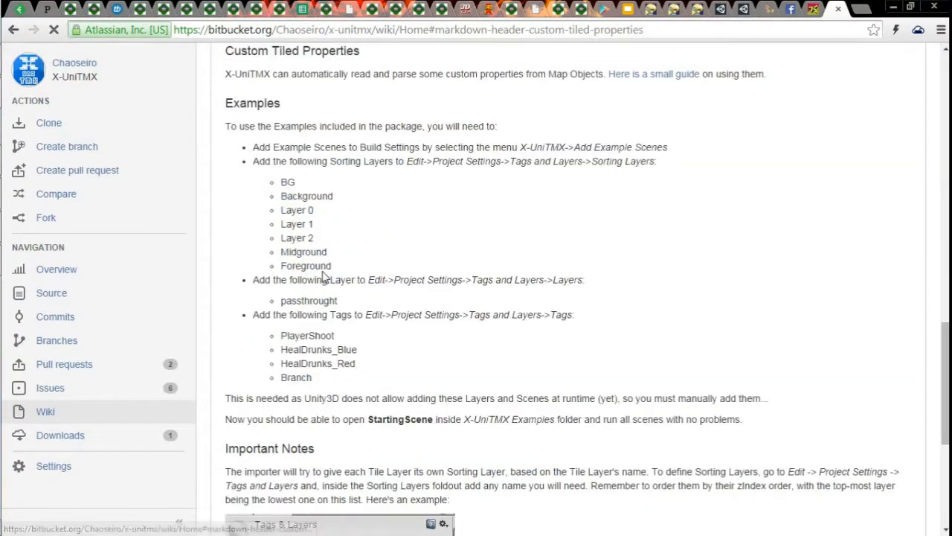
pyautogui.click(676, 74)
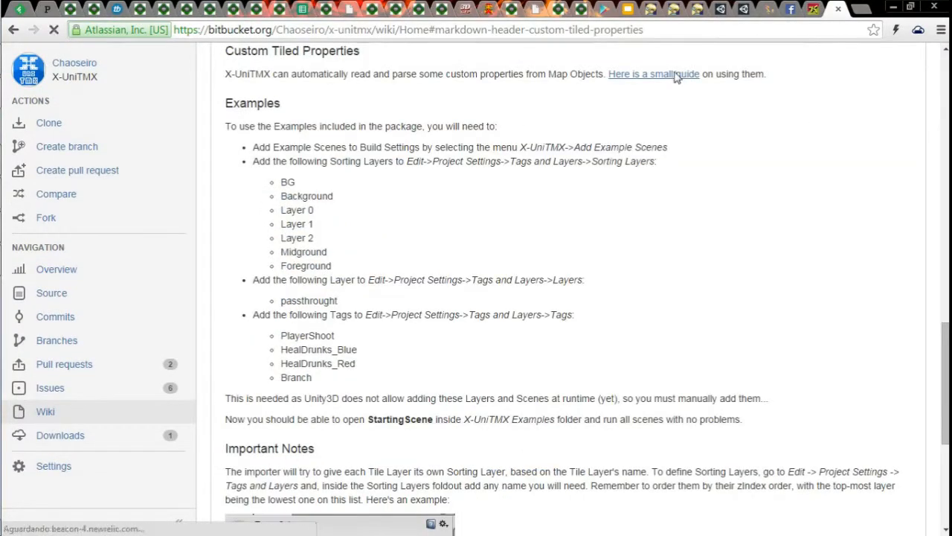
# Look through the Properties Guide, examining the prefab instantiation properties and highlighting the other general properties list.
pyautogui.scroll(-12, 534, 137)
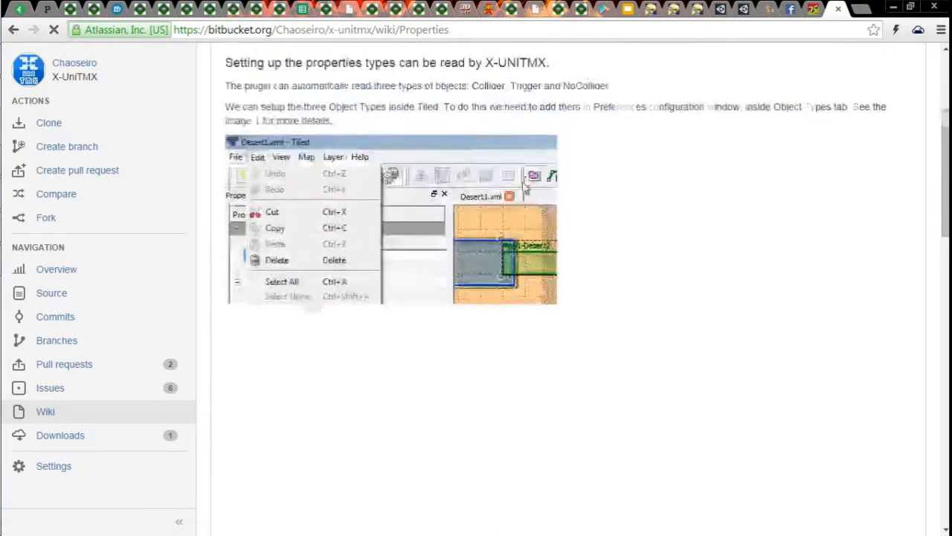
pyautogui.scroll(15, 527, 191)
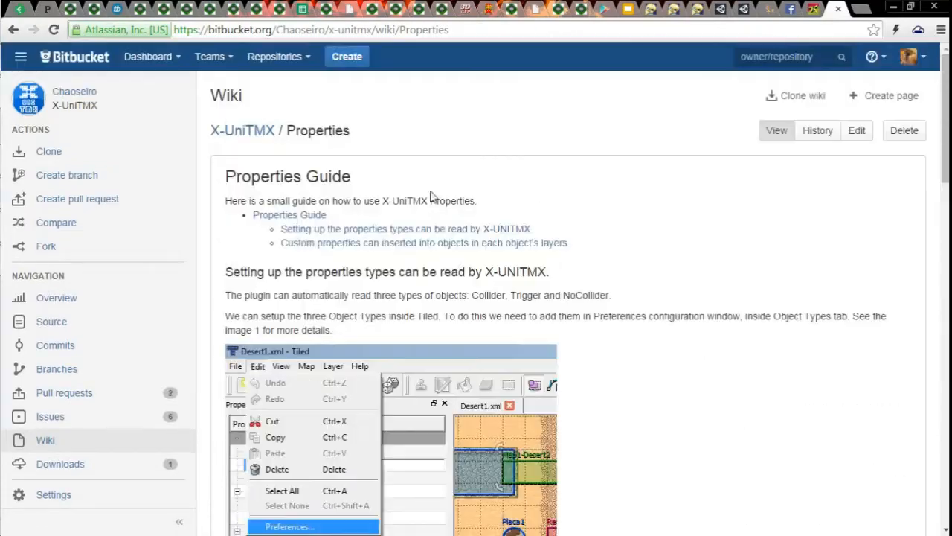
pyautogui.scroll(-15, 477, 199)
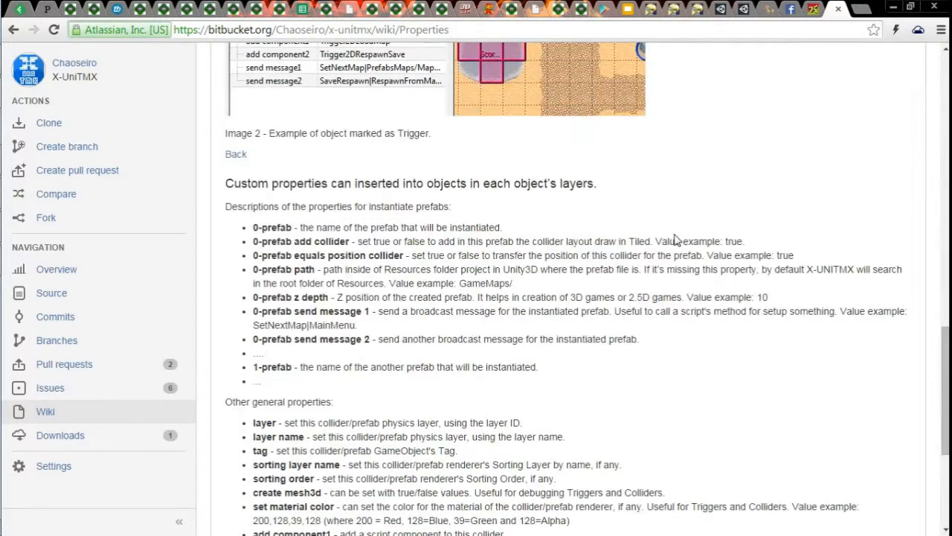
pyautogui.scroll(-3, 360, 241)
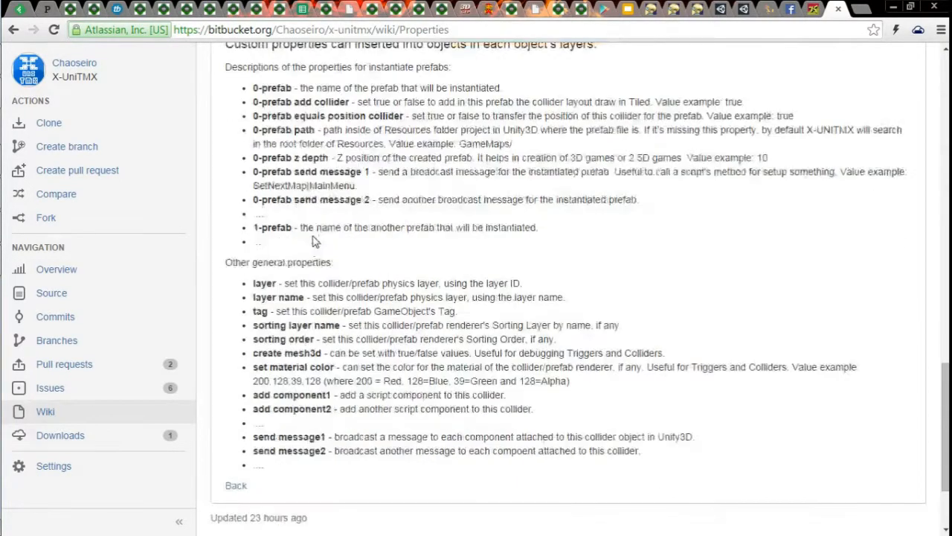
pyautogui.scroll(2, 312, 235)
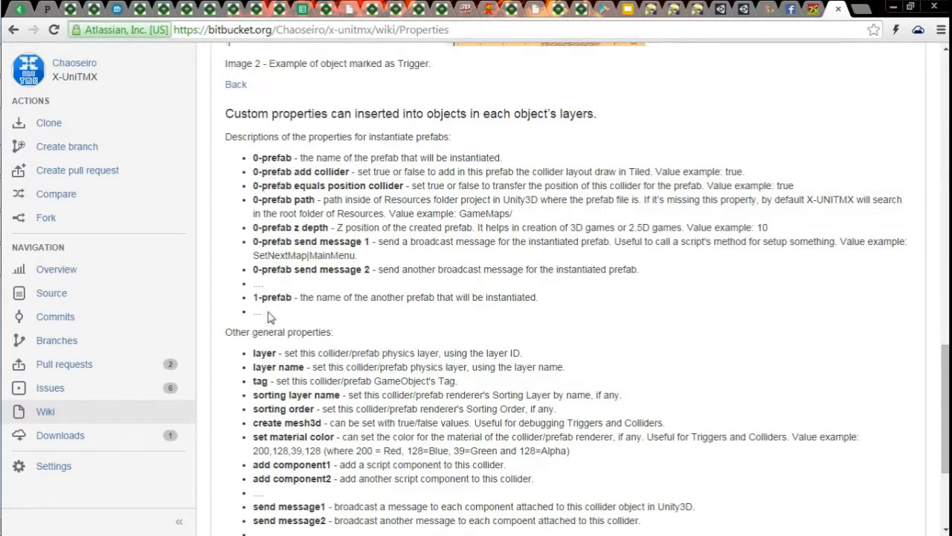
pyautogui.moveTo(254, 353); pyautogui.dragTo(322, 520)
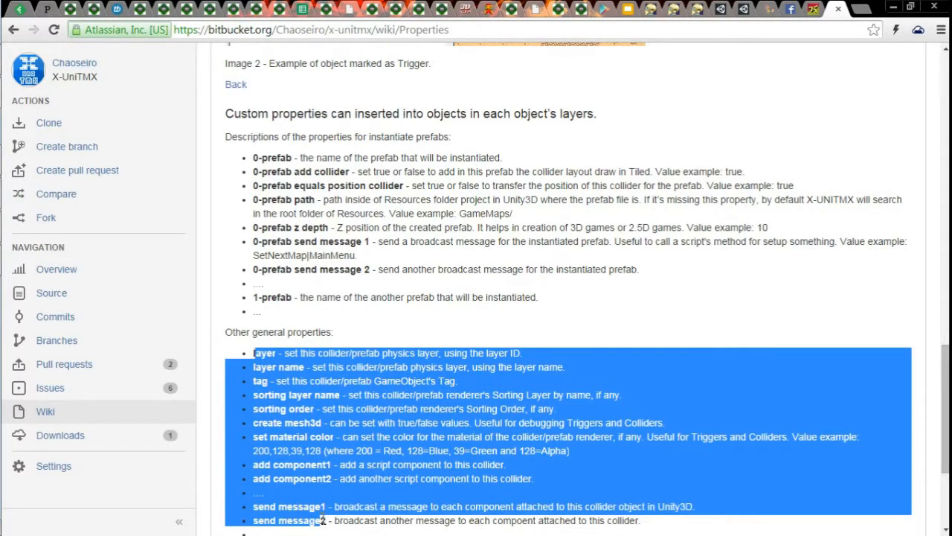
pyautogui.click(267, 352)
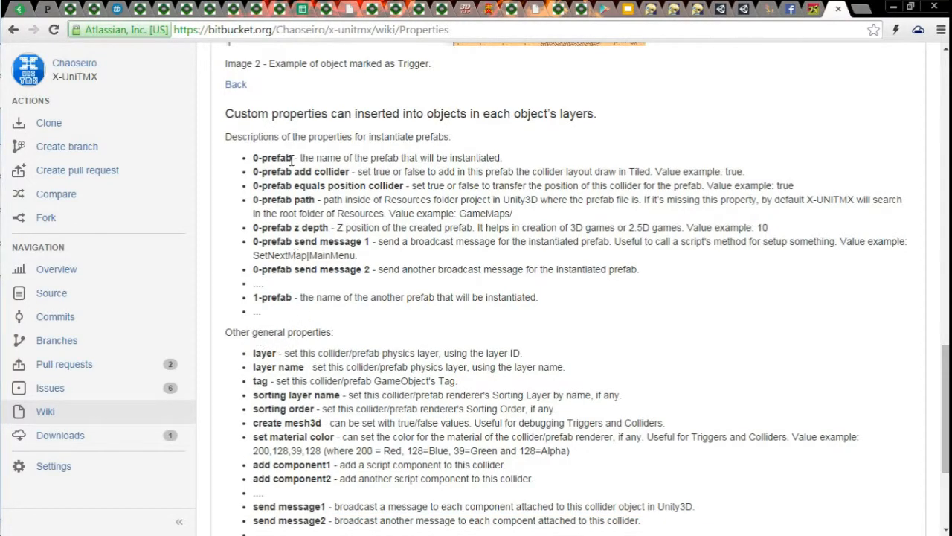
# Highlight the 0-prefab property and its description in the Properties Guide.
pyautogui.moveTo(255, 157); pyautogui.dragTo(318, 173)
pyautogui.click(270, 152)
pyautogui.moveTo(254, 156); pyautogui.dragTo(294, 157)
pyautogui.doubleClick(279, 158)
pyautogui.click(302, 158)
pyautogui.moveTo(301, 158); pyautogui.dragTo(434, 158)
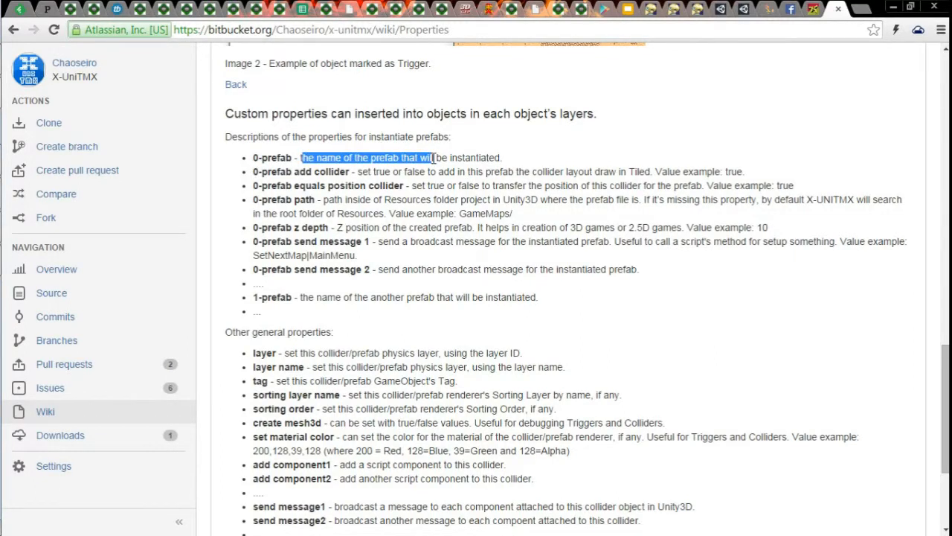
# Check the potion object's 0-prefab value in Tiled against the HealDrunks_Red prefab in Unity's Prefabs folder.
pyautogui.hotkey('alt', 'Tab')
pyautogui.doubleClick(855, 444)
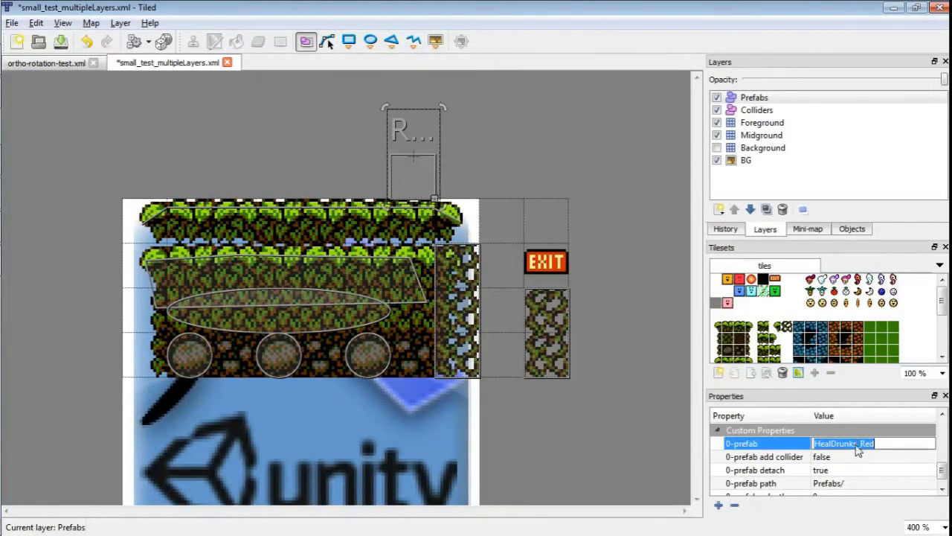
pyautogui.click(774, 447)
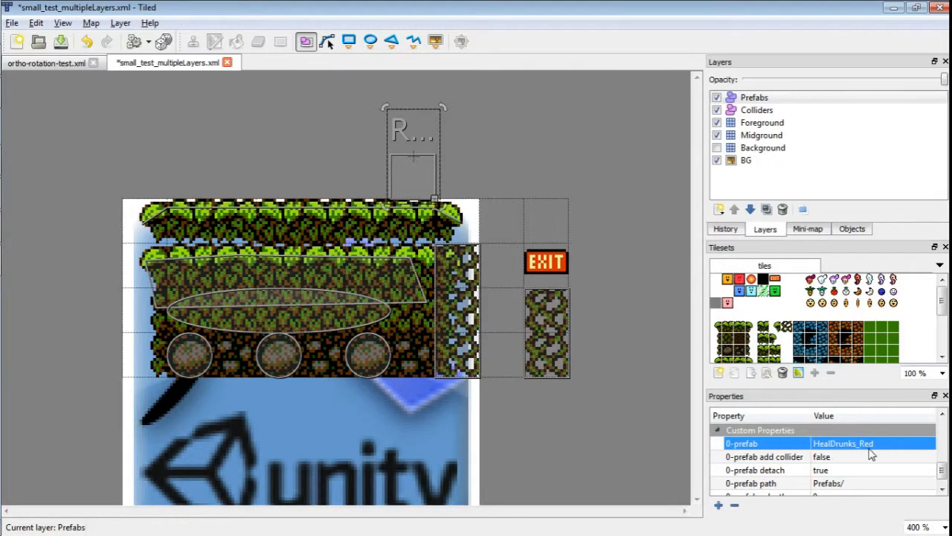
pyautogui.hotkey('alt', 'Tab')
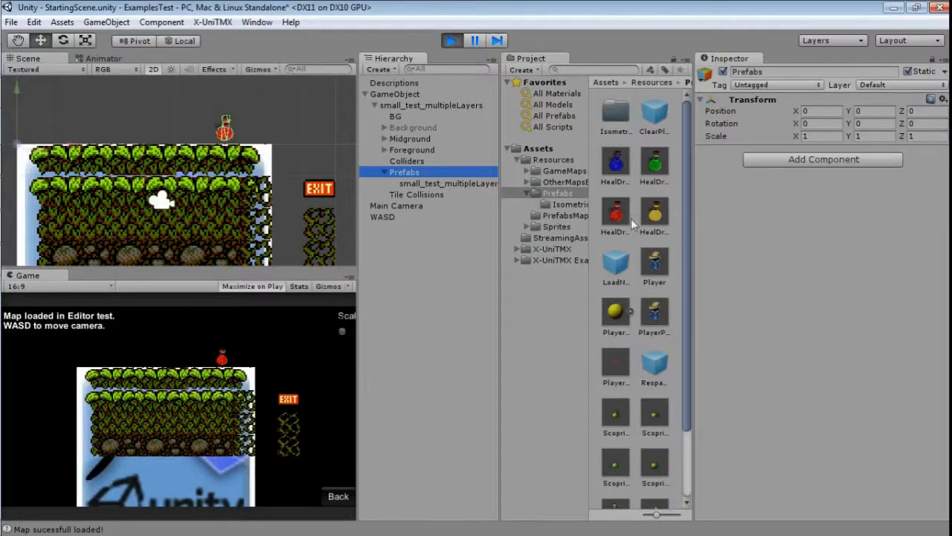
pyautogui.click(620, 220)
# Compare the potion's 0-prefab add collider property in Tiled with the colliders on Unity's HealDrunks_Red prefab and generated potion object.
pyautogui.hotkey('alt', 'Tab')
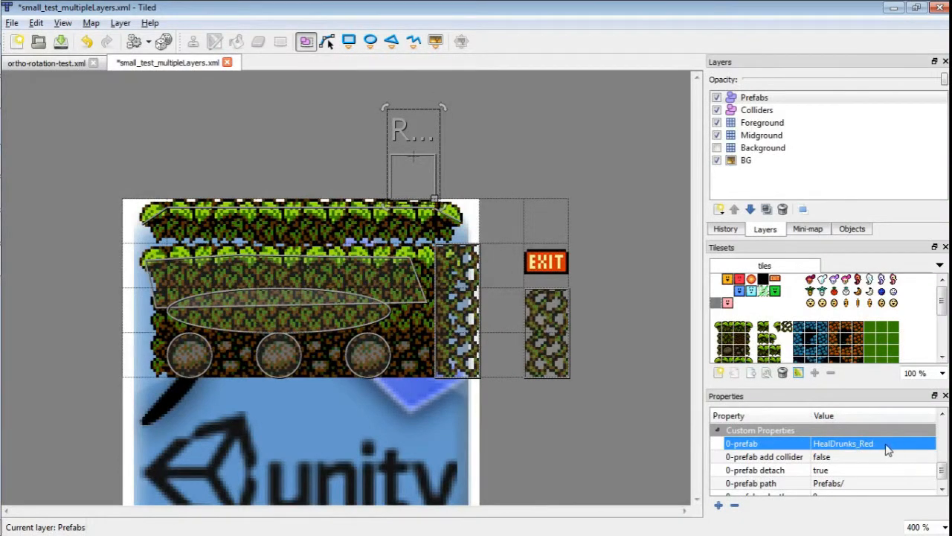
pyautogui.click(793, 460)
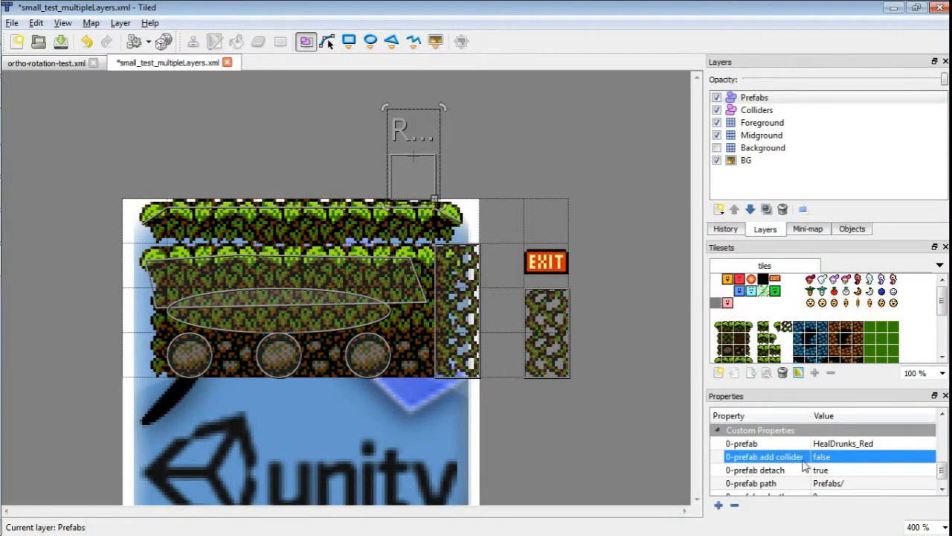
pyautogui.hotkey('alt', 'Tab')
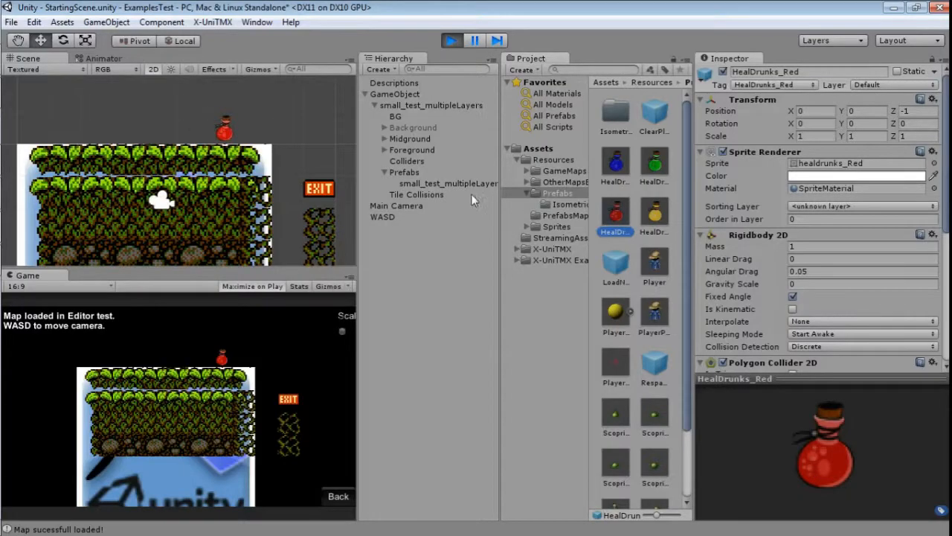
pyautogui.scroll(-5, 755, 177)
pyautogui.hotkey('alt', 'Tab')
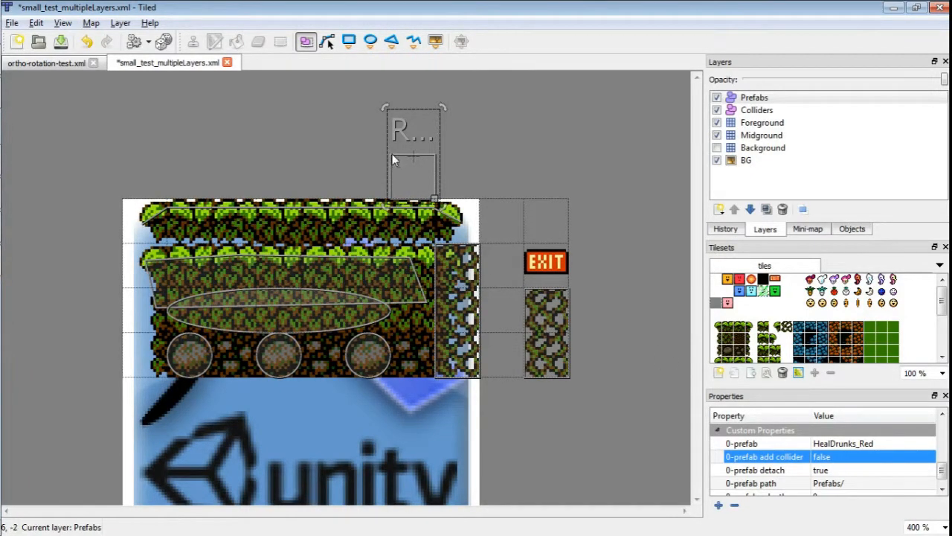
pyautogui.hotkey('alt', 'Tab')
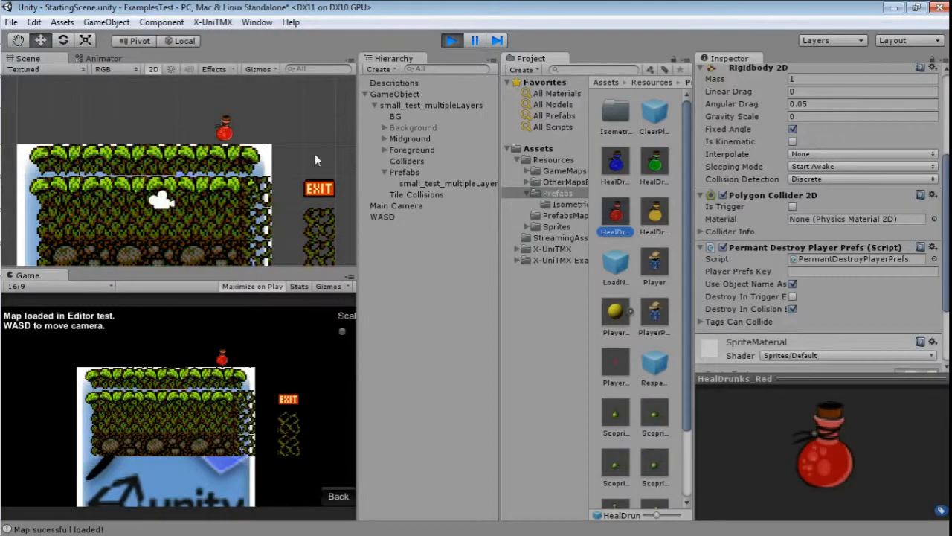
pyautogui.click(443, 184)
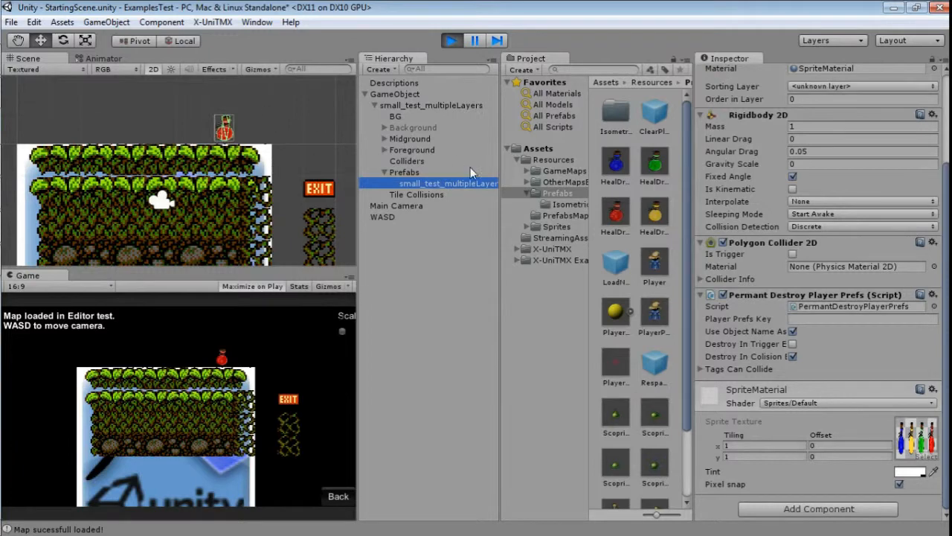
# Examine the generated potion object and its collider outline up close in the Scene view.
pyautogui.scroll(5, 232, 137)
pyautogui.moveTo(307, 145); pyautogui.dragTo(281, 195, button='middle')
pyautogui.scroll(2, 311, 166)
pyautogui.moveTo(312, 167); pyautogui.dragTo(283, 173, button='middle')
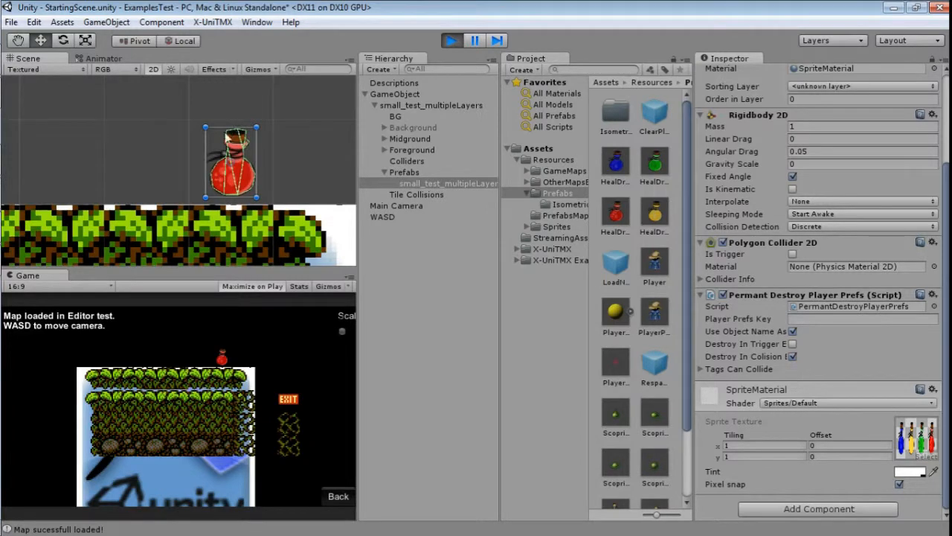
# Compare the potion's 0-prefab path property in Tiled with the Resources folder in the Unity project.
pyautogui.hotkey('alt', 'Tab')
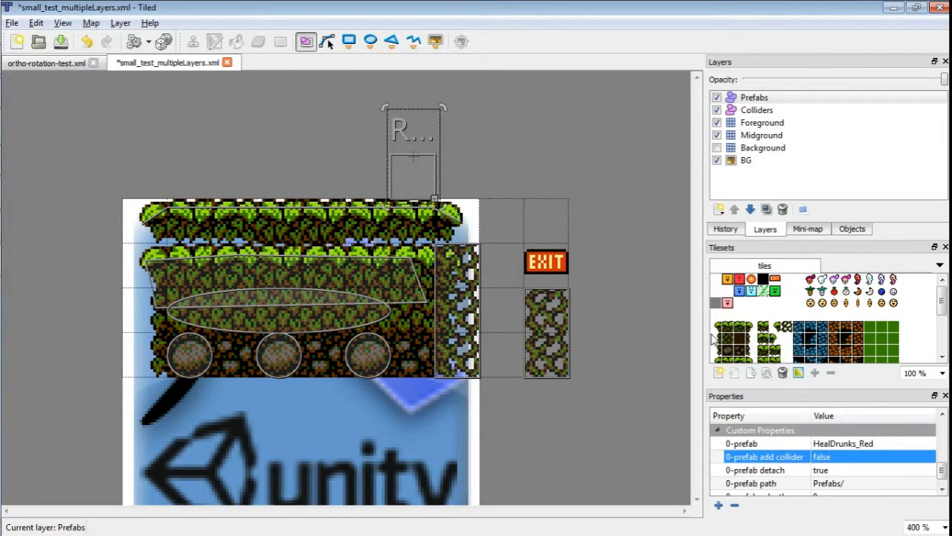
pyautogui.scroll(-1, 802, 476)
pyautogui.click(798, 472)
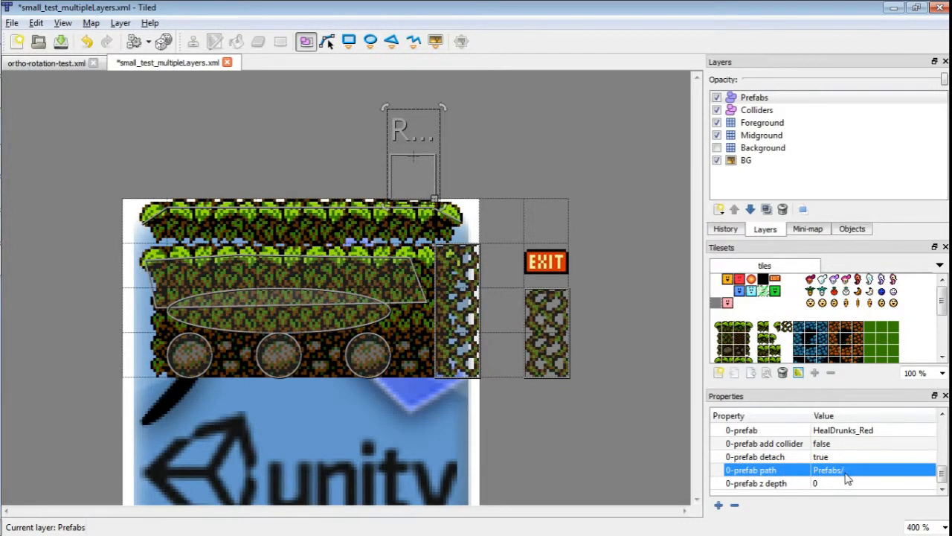
pyautogui.hotkey('alt', 'Tab')
pyautogui.hotkey('alt', 'Tab')
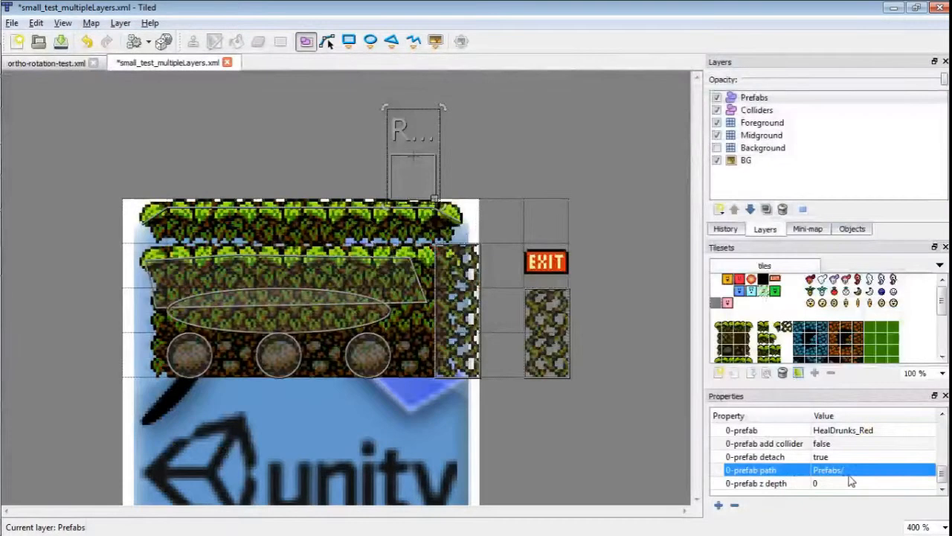
pyautogui.hotkey('alt', 'Tab')
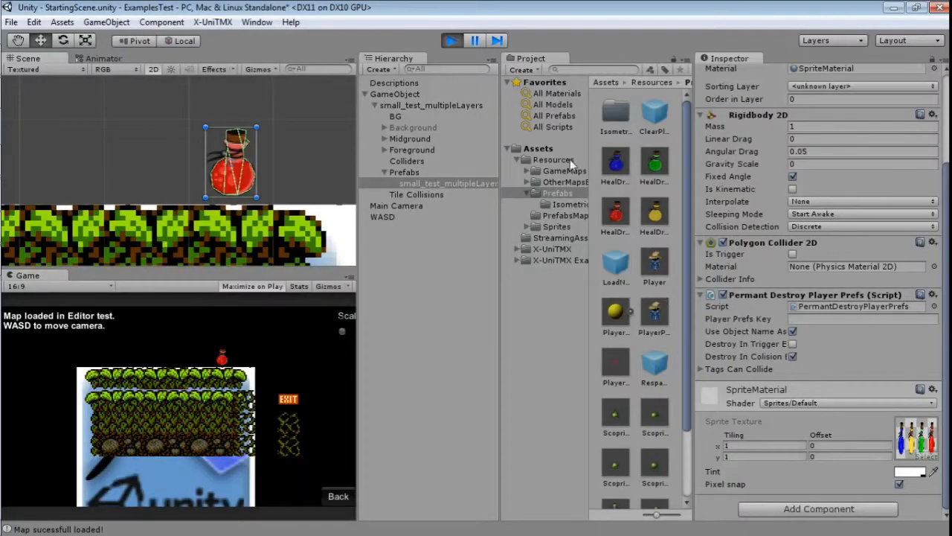
pyautogui.click(562, 162)
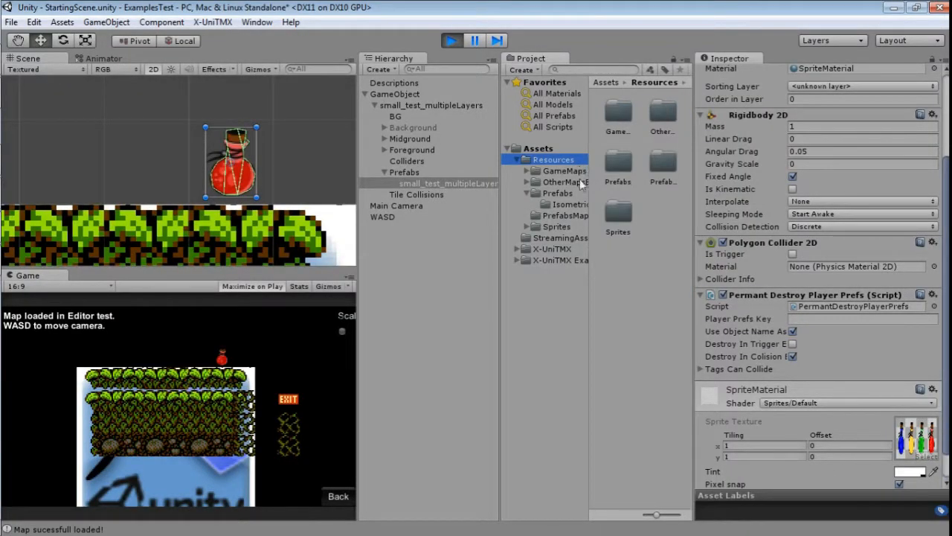
# Open the Prefabs folder inside Resources in Unity and inspect the HealDrunks_Red prefab.
pyautogui.hotkey('alt', 'Tab')
pyautogui.hotkey('alt', 'Tab')
pyautogui.hotkey('alt', 'Tab')
pyautogui.hotkey('alt', 'Tab')
pyautogui.click(557, 193)
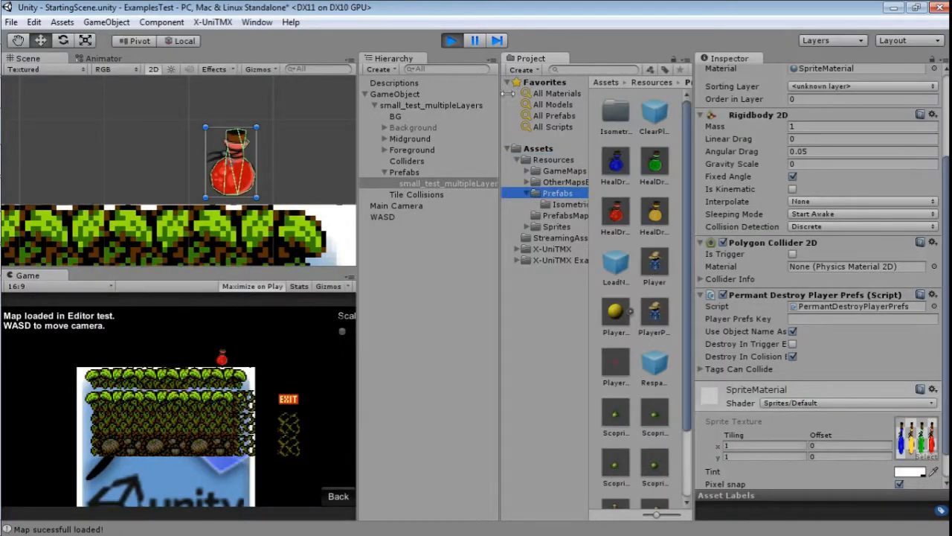
pyautogui.click(614, 220)
pyautogui.scroll(5, 731, 211)
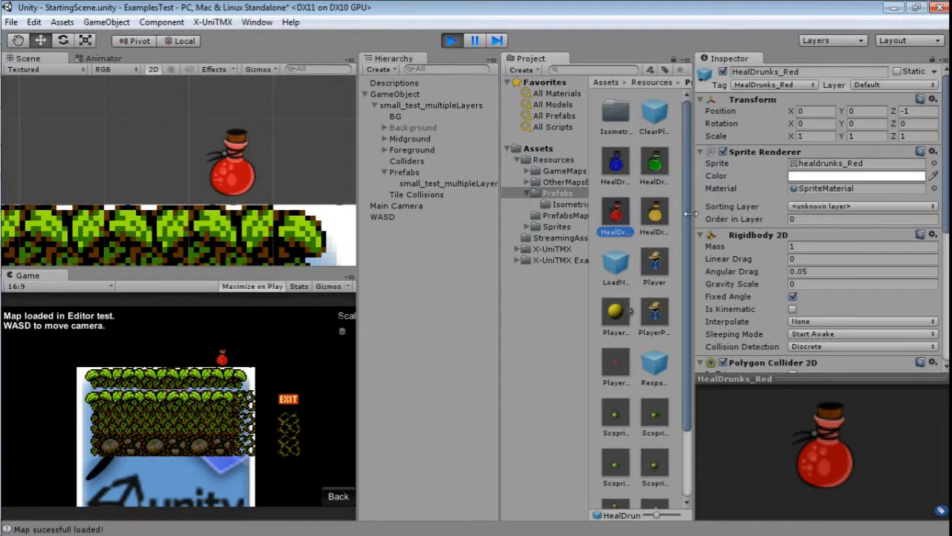
# Check the 0-prefab z depth property in Tiled against the Z position of Unity's generated potion object.
pyautogui.hotkey('alt', 'Tab')
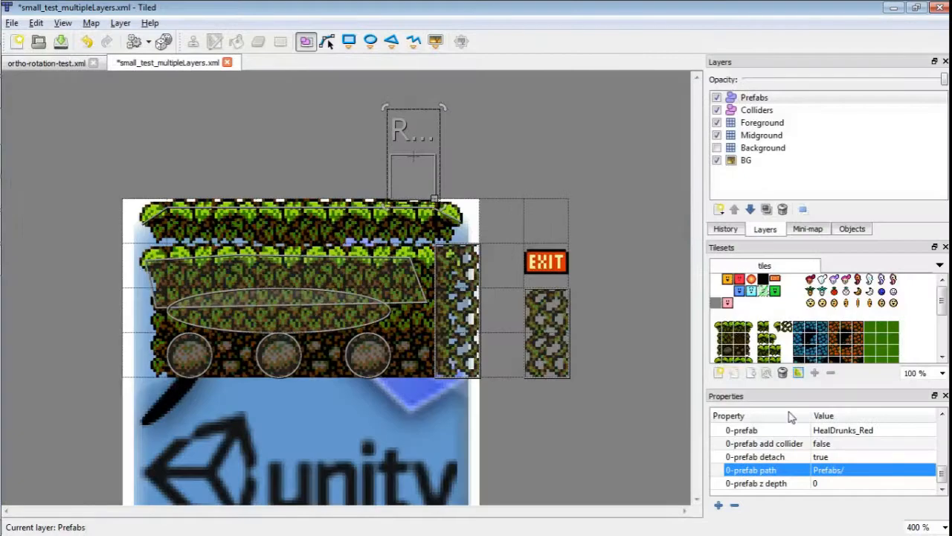
pyautogui.click(784, 488)
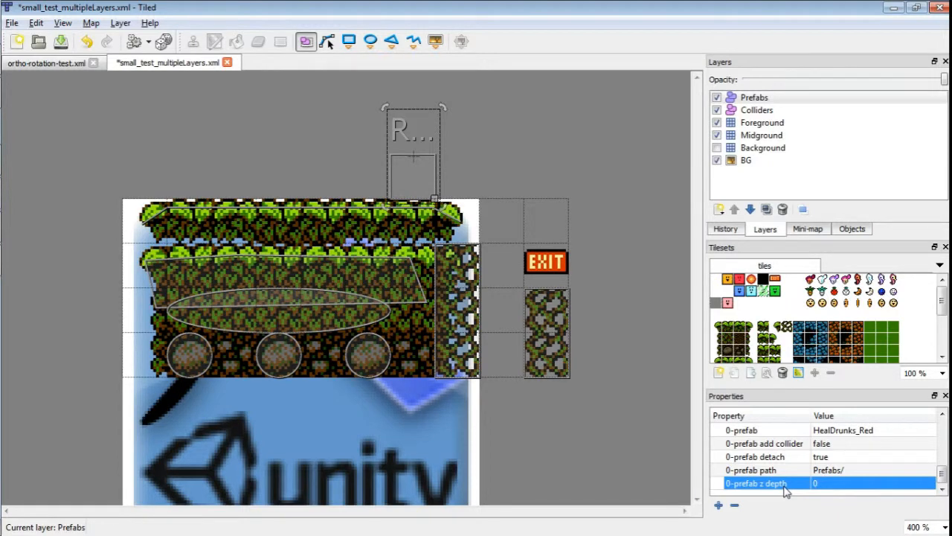
pyautogui.hotkey('alt', 'Tab')
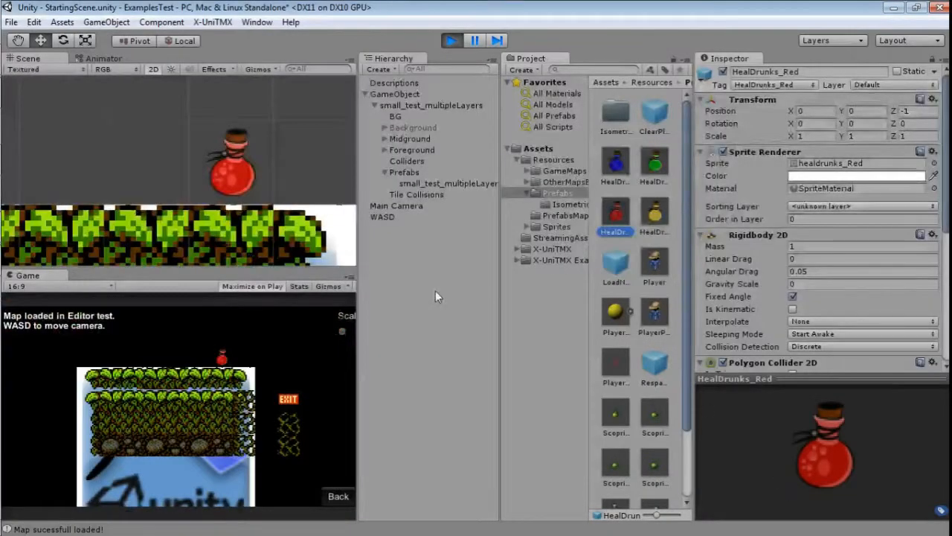
pyautogui.click(439, 182)
# Switch to the Properties wiki page in the browser and highlight the send message 1 prefab property.
pyautogui.hotkey('alt', 'Tab')
pyautogui.hotkey('alt', 'Tab')
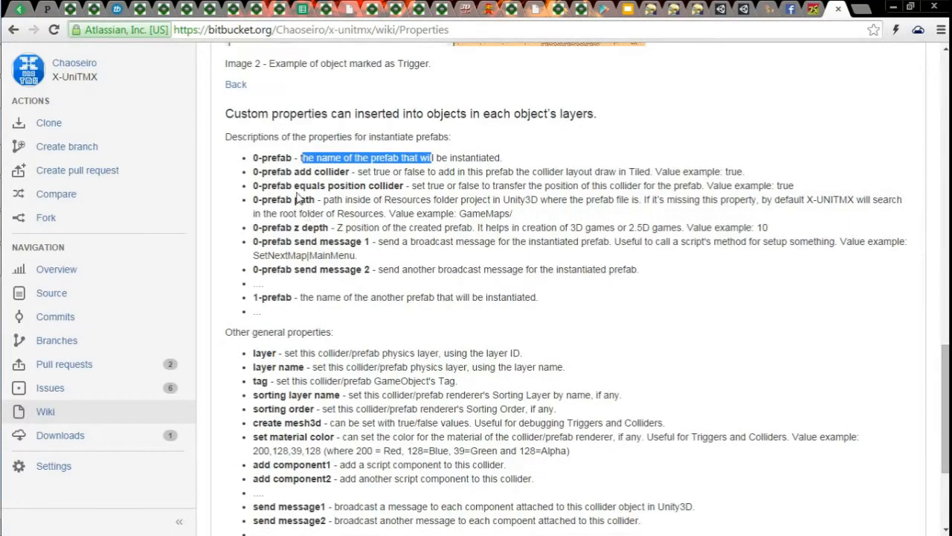
pyautogui.click(294, 242)
pyautogui.moveTo(296, 242); pyautogui.dragTo(366, 241)
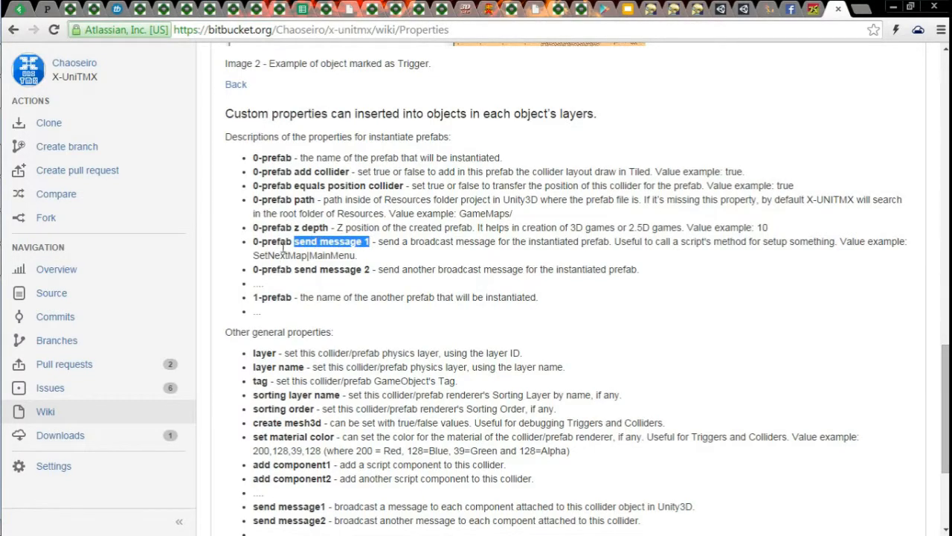
# Highlight the layer property and its layer ID description in the other general properties list.
pyautogui.scroll(-1, 534, 264)
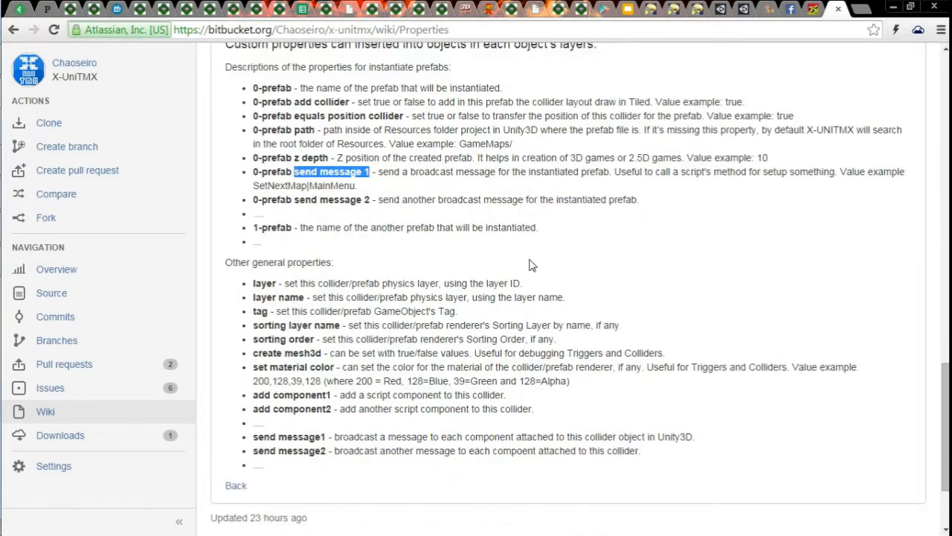
pyautogui.doubleClick(262, 284)
pyautogui.click(259, 287)
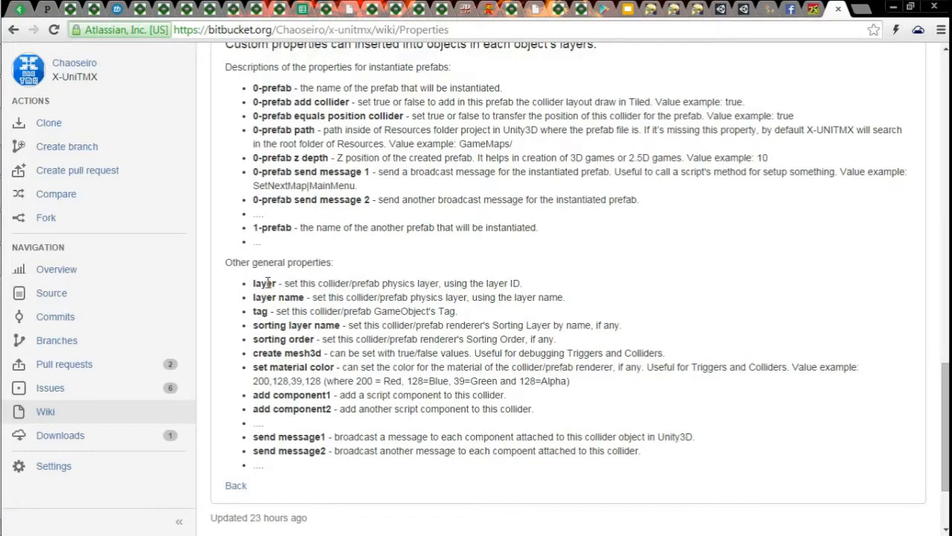
pyautogui.doubleClick(264, 283)
pyautogui.moveTo(486, 284); pyautogui.dragTo(518, 283)
pyautogui.click(519, 283)
# Open Unity's Tags and Layers project settings and look through the numbered layers.
pyautogui.hotkey('alt', 'Tab')
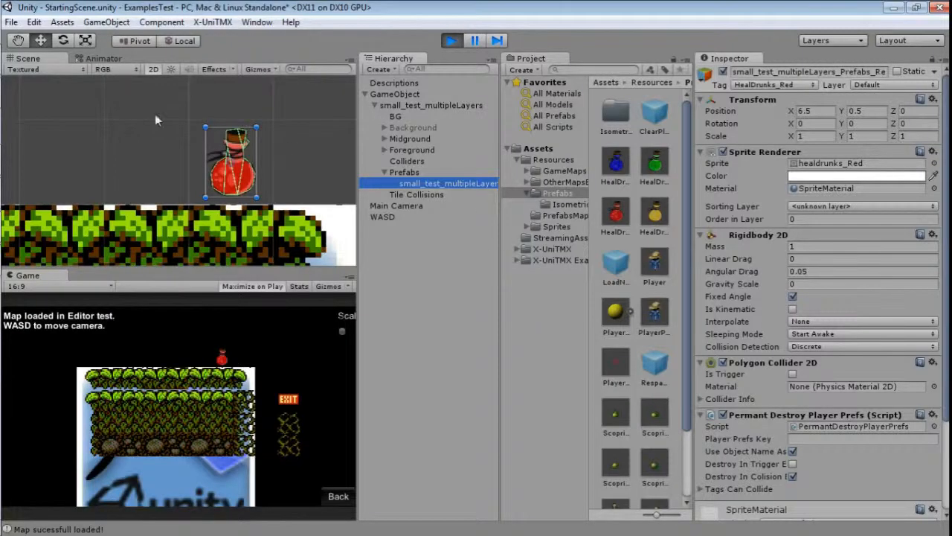
pyautogui.click(34, 21)
pyautogui.moveTo(117, 346)
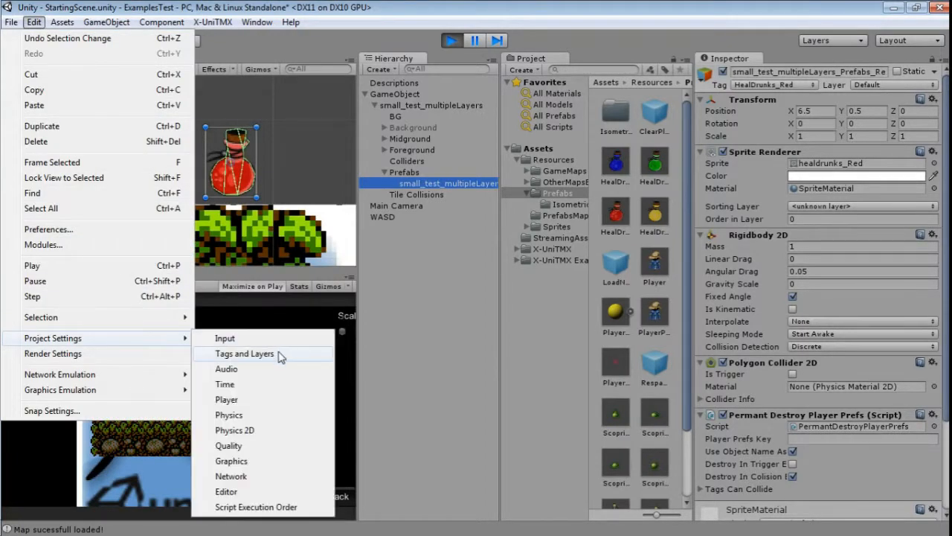
pyautogui.click(277, 353)
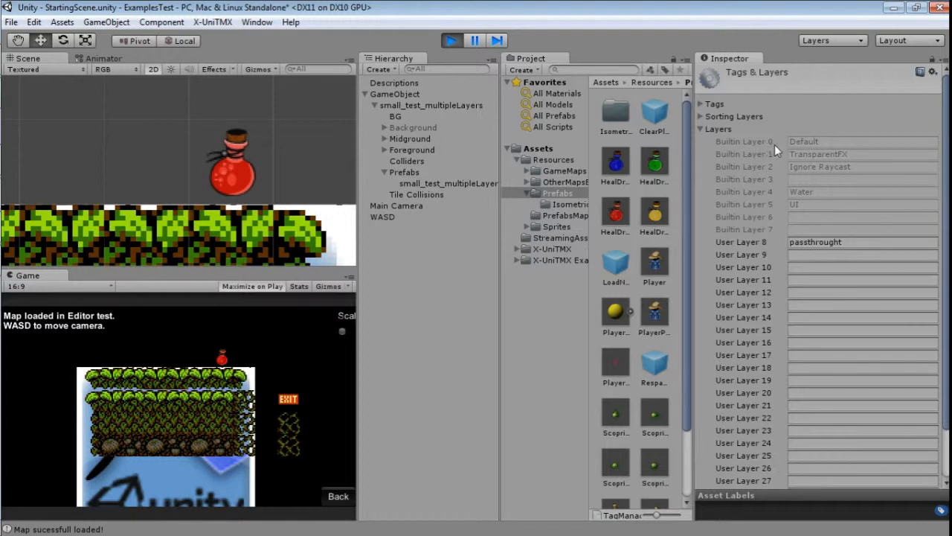
pyautogui.scroll(-3, 776, 151)
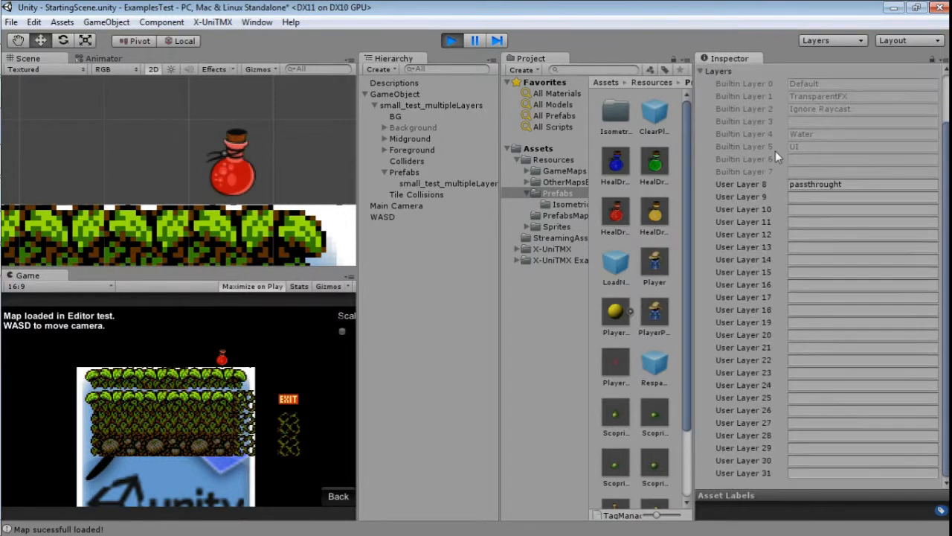
pyautogui.scroll(3, 764, 254)
# Return to the Properties wiki page in the browser and highlight the layer name and tag properties.
pyautogui.hotkey('alt', 'Tab')
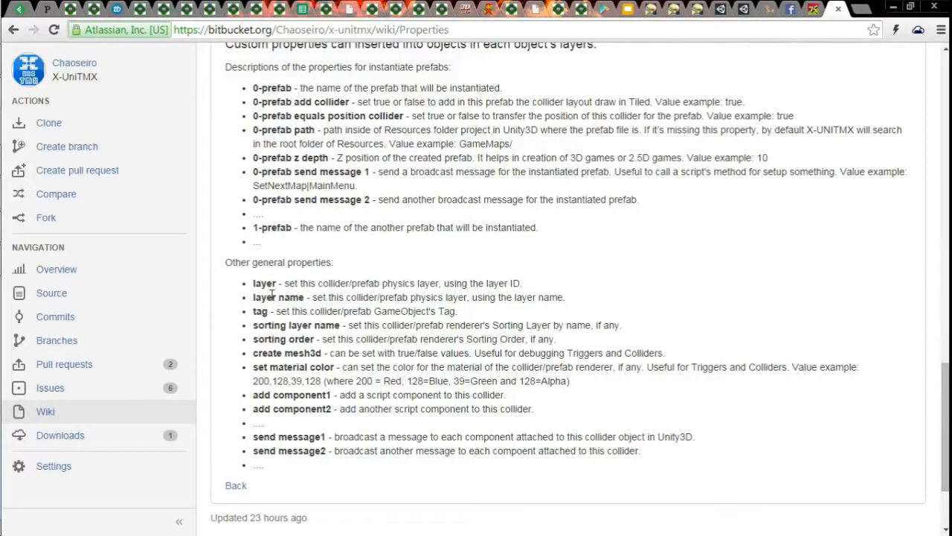
pyautogui.moveTo(253, 297); pyautogui.dragTo(301, 297)
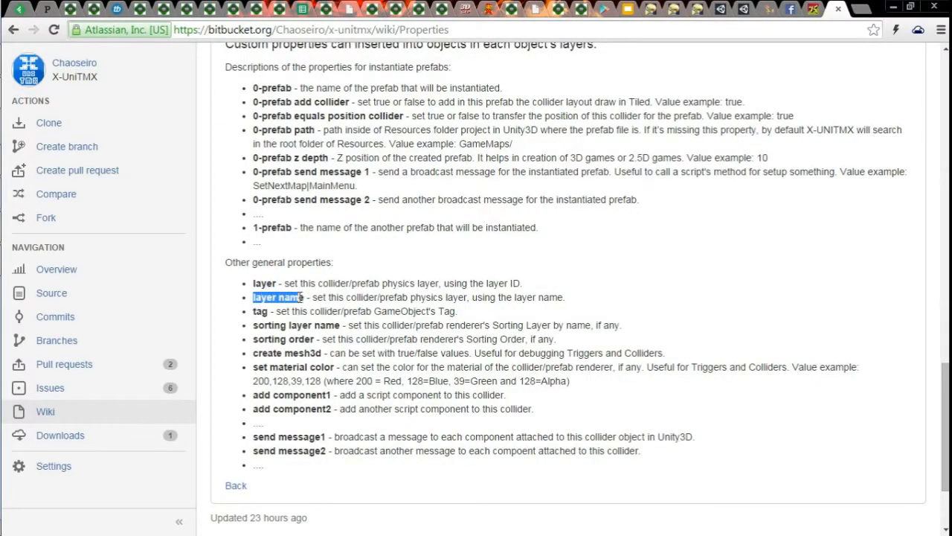
pyautogui.click(303, 297)
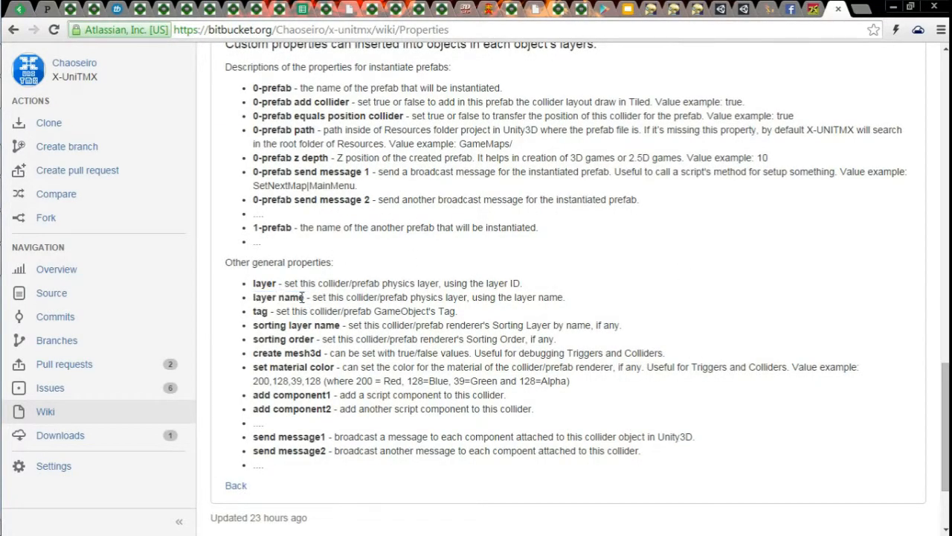
pyautogui.doubleClick(290, 297)
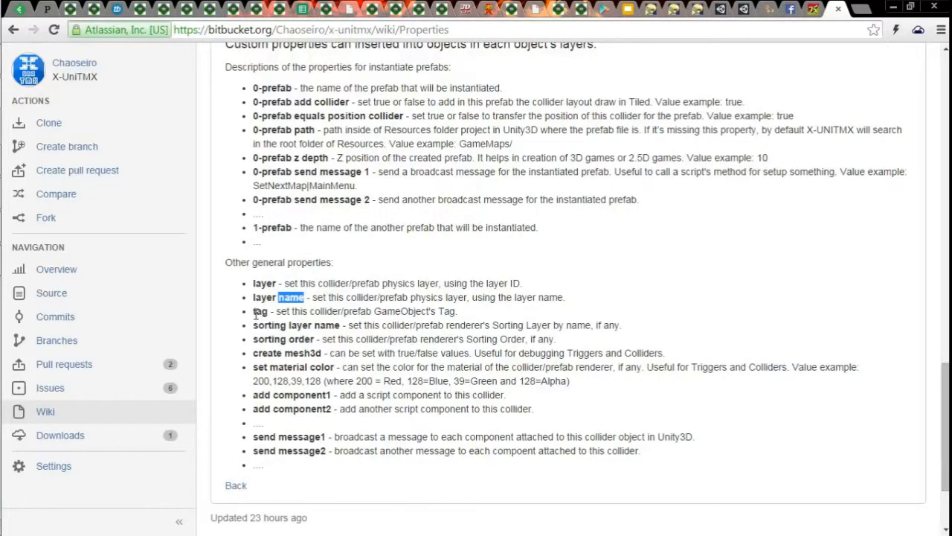
pyautogui.doubleClick(260, 311)
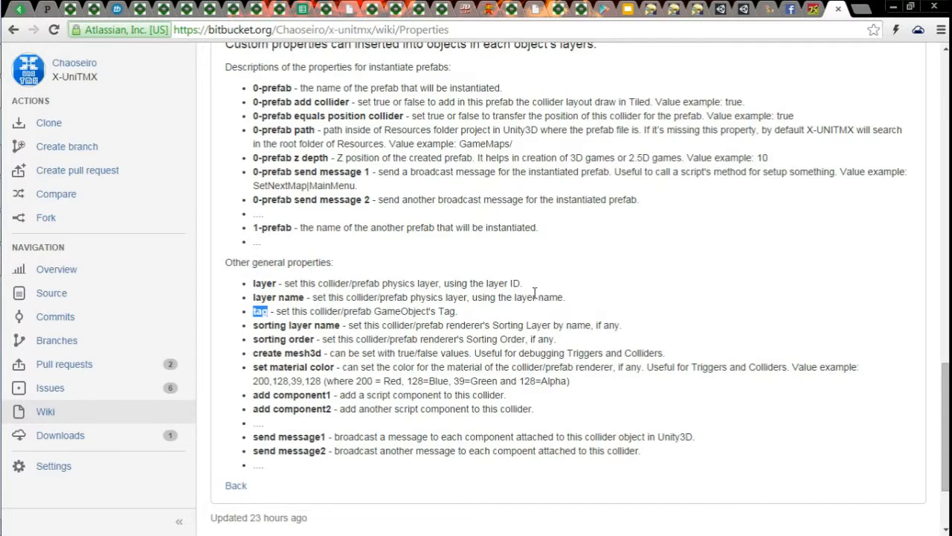
# Highlight the sorting layer name and sorting order properties in the general properties list.
pyautogui.moveTo(253, 325); pyautogui.dragTo(323, 320)
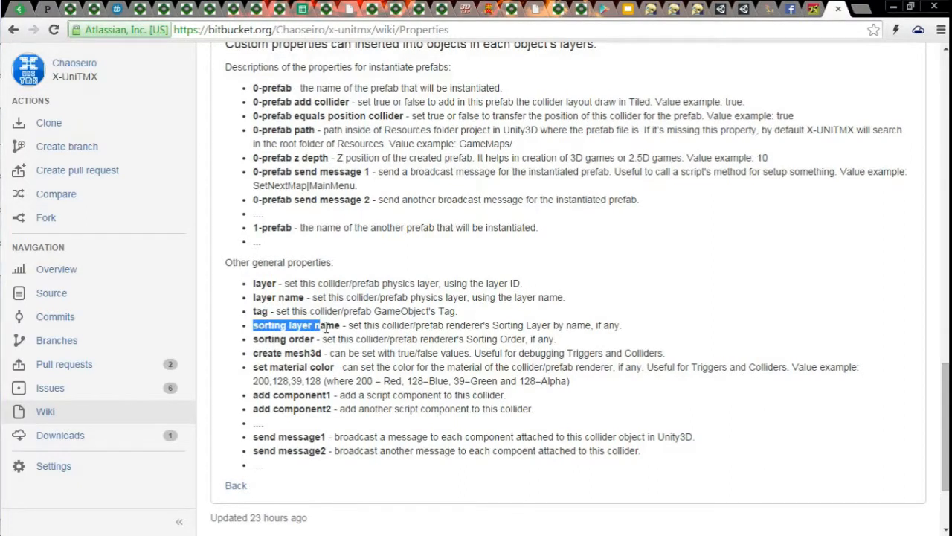
pyautogui.click(259, 326)
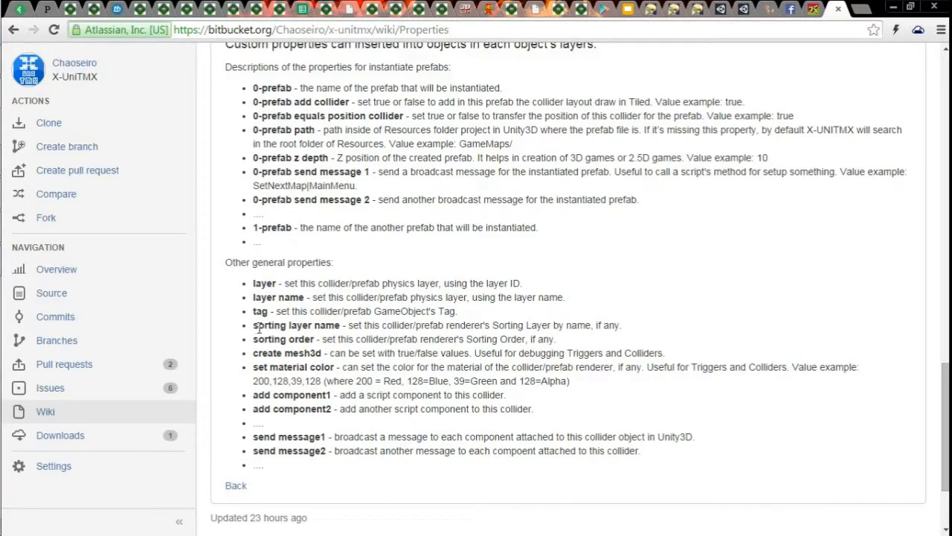
pyautogui.moveTo(253, 340); pyautogui.dragTo(317, 340)
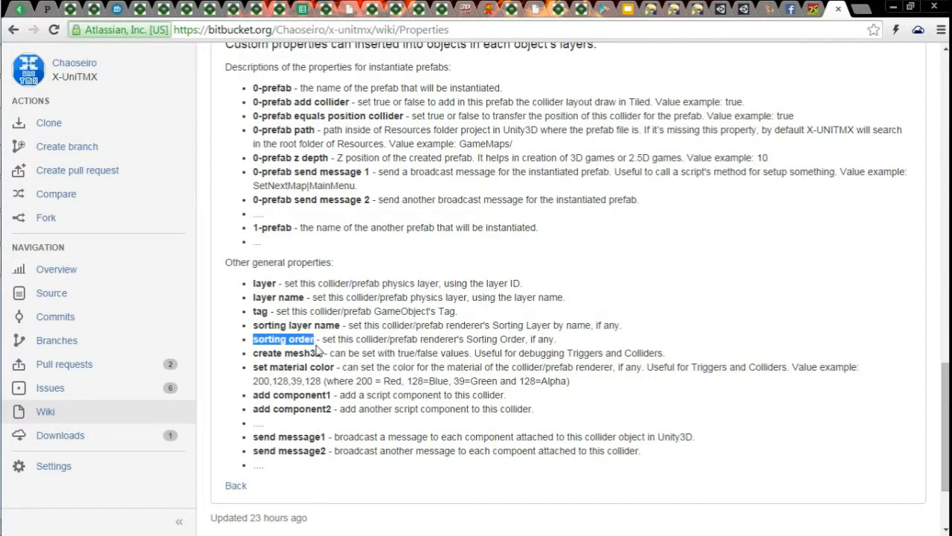
# Highlight the create mesh3d property in the general properties list while reviewing its description.
pyautogui.click(254, 352)
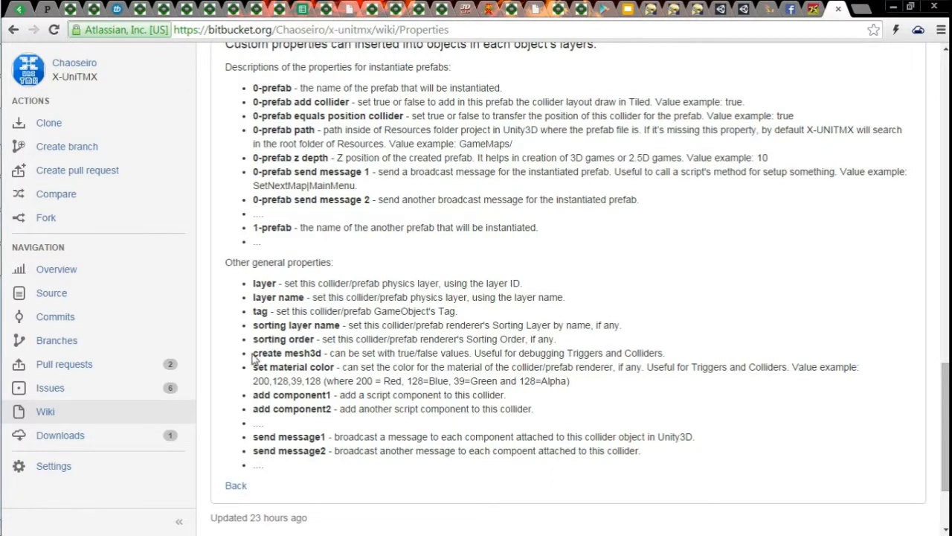
pyautogui.moveTo(252, 353); pyautogui.dragTo(316, 355)
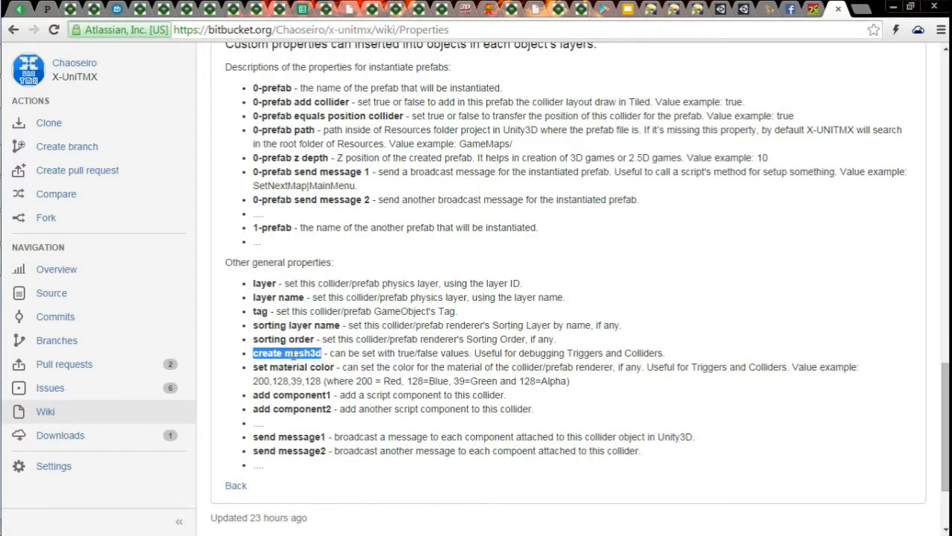
pyautogui.click(274, 354)
pyautogui.moveTo(255, 353); pyautogui.dragTo(321, 354)
pyautogui.click(299, 357)
pyautogui.moveTo(286, 353); pyautogui.dragTo(323, 353)
pyautogui.click(318, 353)
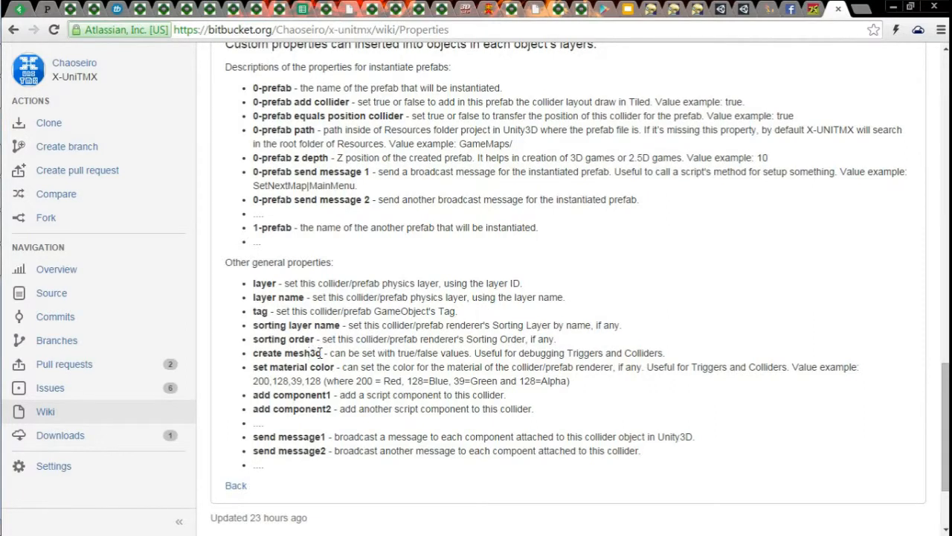
pyautogui.moveTo(322, 353); pyautogui.dragTo(287, 357)
pyautogui.click(316, 354)
pyautogui.moveTo(253, 354); pyautogui.dragTo(323, 354)
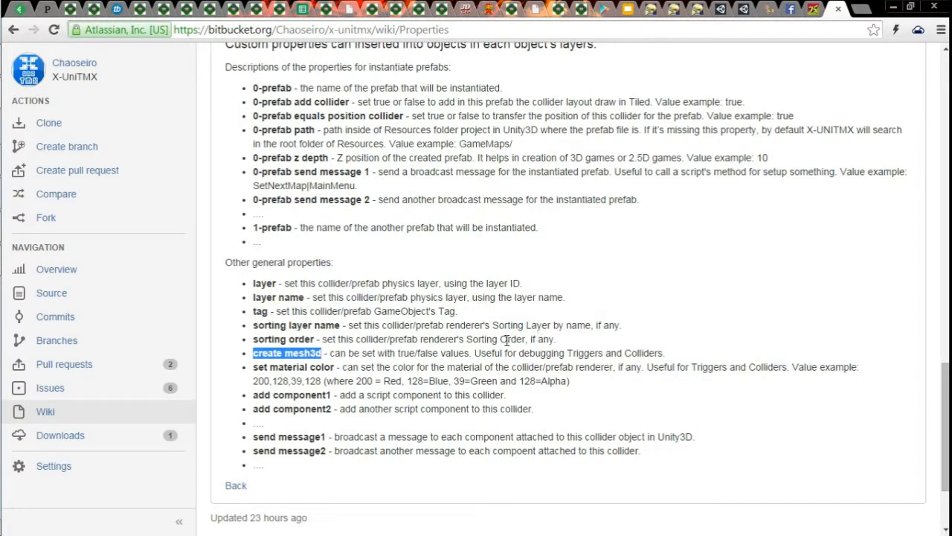
# Highlight the set material color and add component1 properties in the general properties list.
pyautogui.click(272, 368)
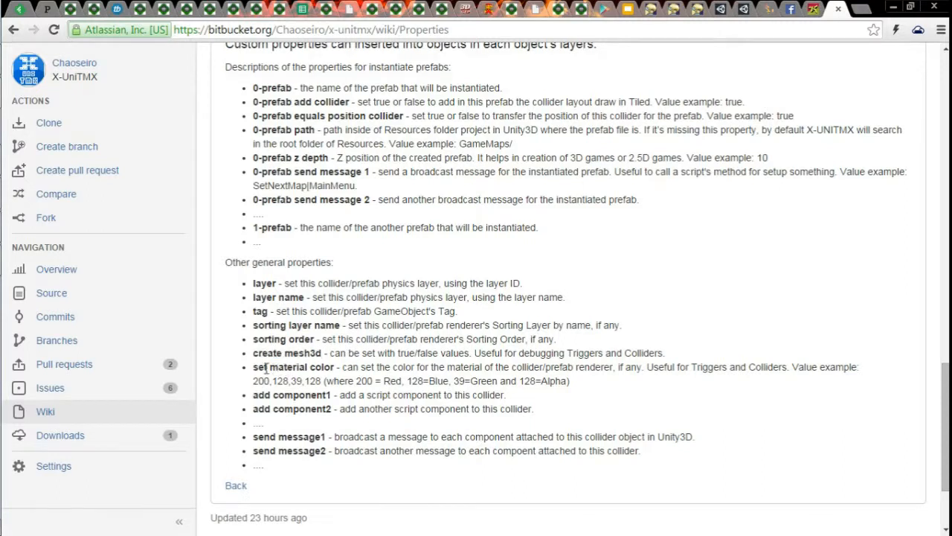
pyautogui.moveTo(256, 368); pyautogui.dragTo(335, 368)
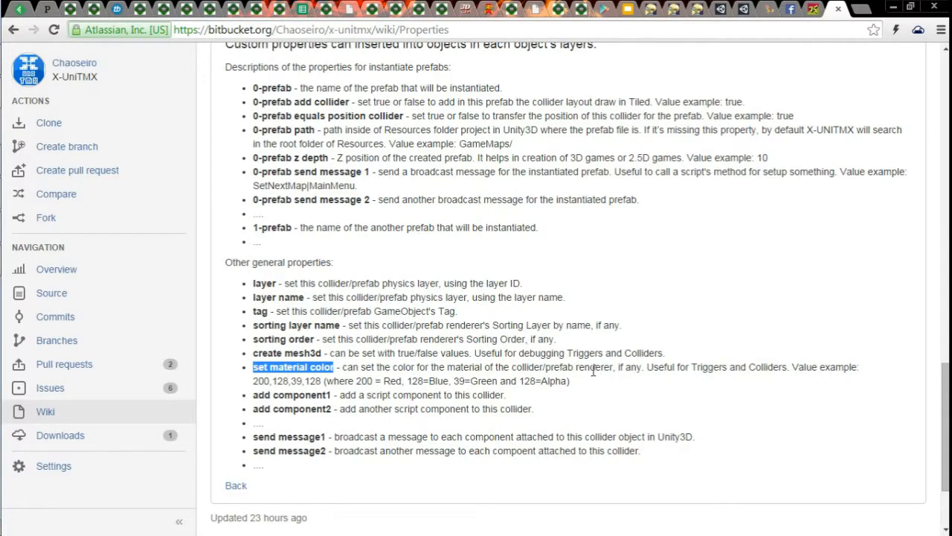
pyautogui.click(270, 394)
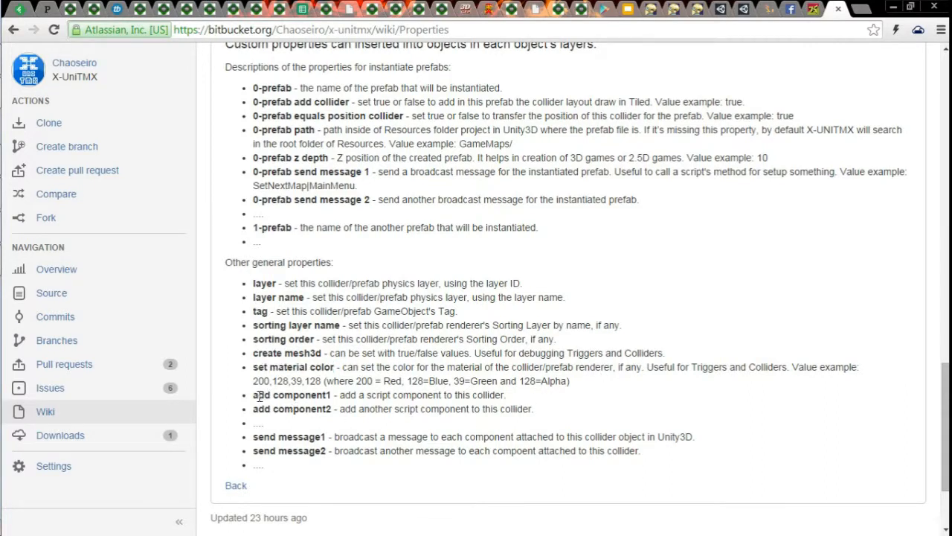
pyautogui.moveTo(253, 395); pyautogui.dragTo(330, 395)
pyautogui.click(330, 395)
pyautogui.moveTo(255, 395); pyautogui.dragTo(332, 395)
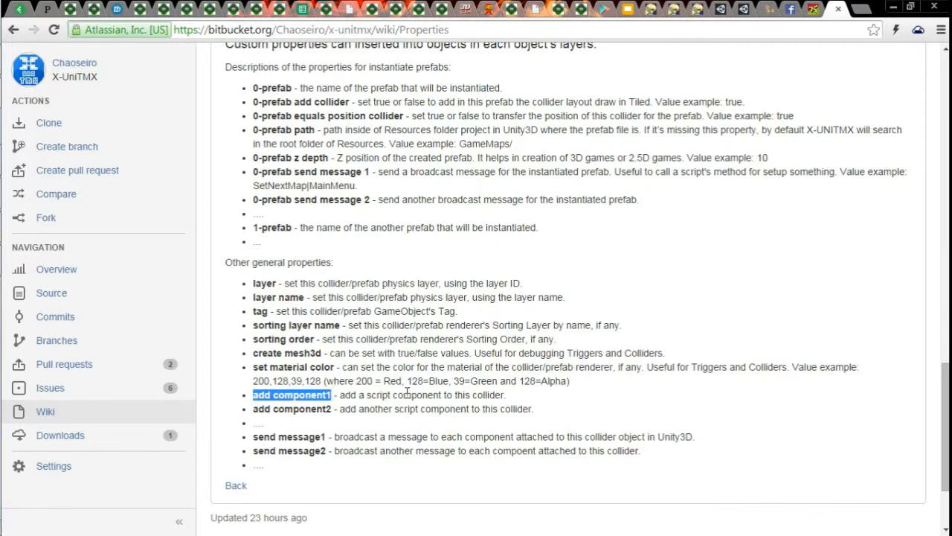
# Highlight the send message1 property in the general properties list while reviewing its description.
pyautogui.moveTo(255, 437); pyautogui.dragTo(323, 433)
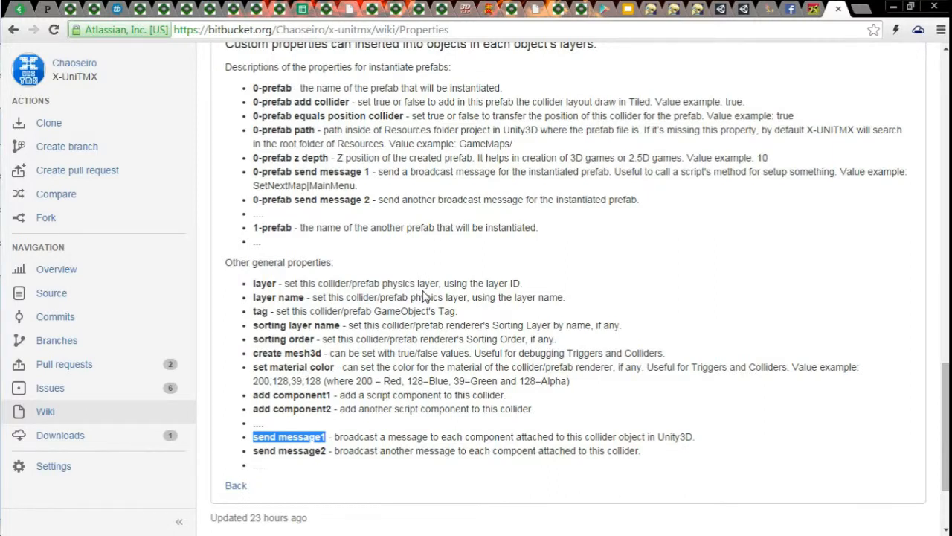
pyautogui.doubleClick(312, 438)
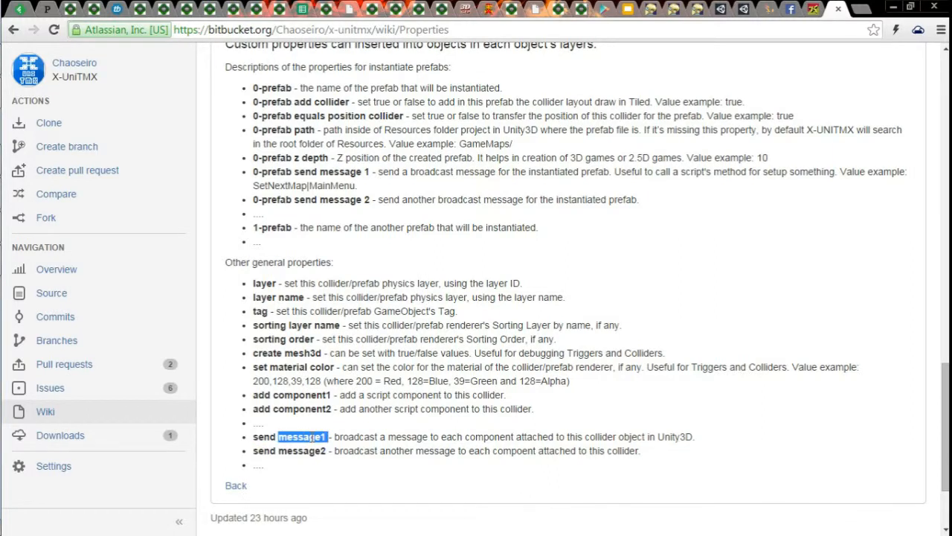
pyautogui.doubleClick(408, 436)
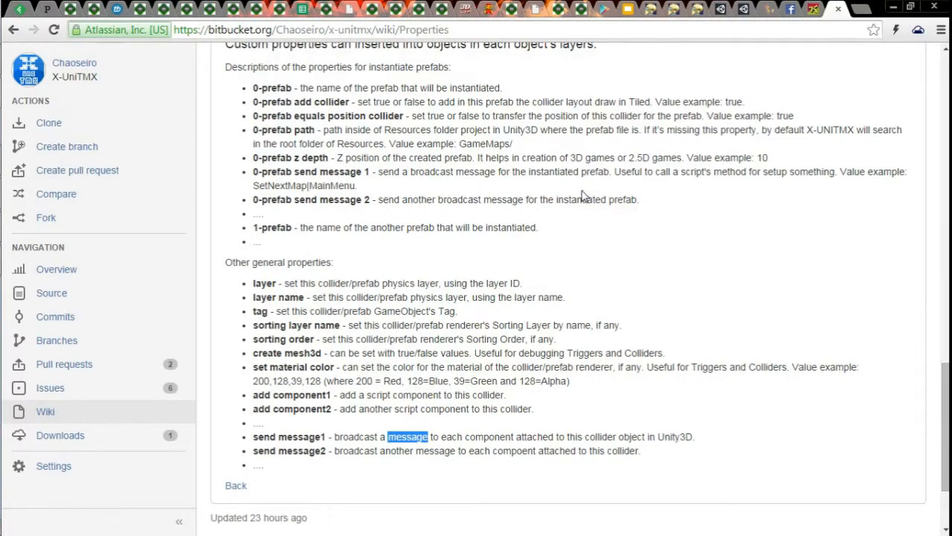
pyautogui.click(325, 438)
pyautogui.moveTo(325, 438); pyautogui.dragTo(253, 440)
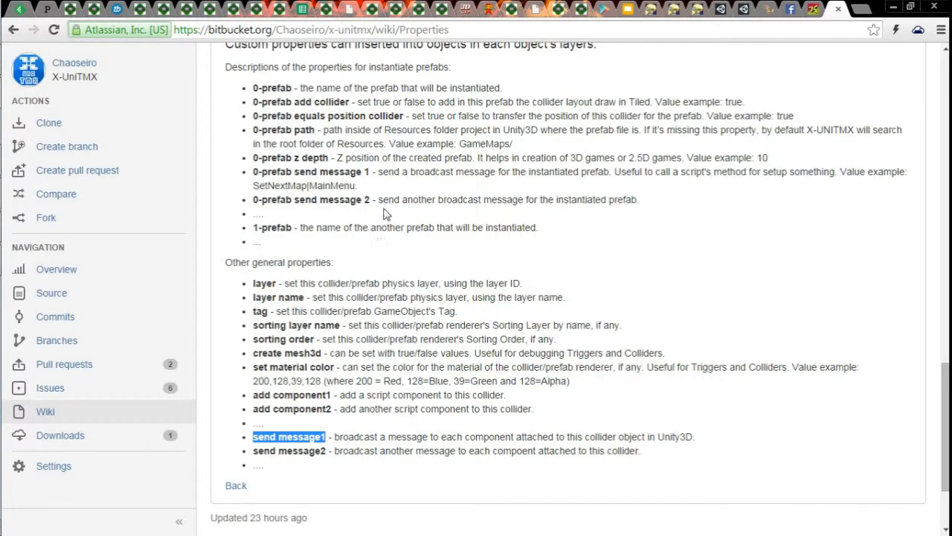
# Switch to Unity, return to the test scenes list, maximize the Game view and load the (Ortho) Ortho Map with Tile Collisions example.
pyautogui.hotkey('alt', 'Tab')
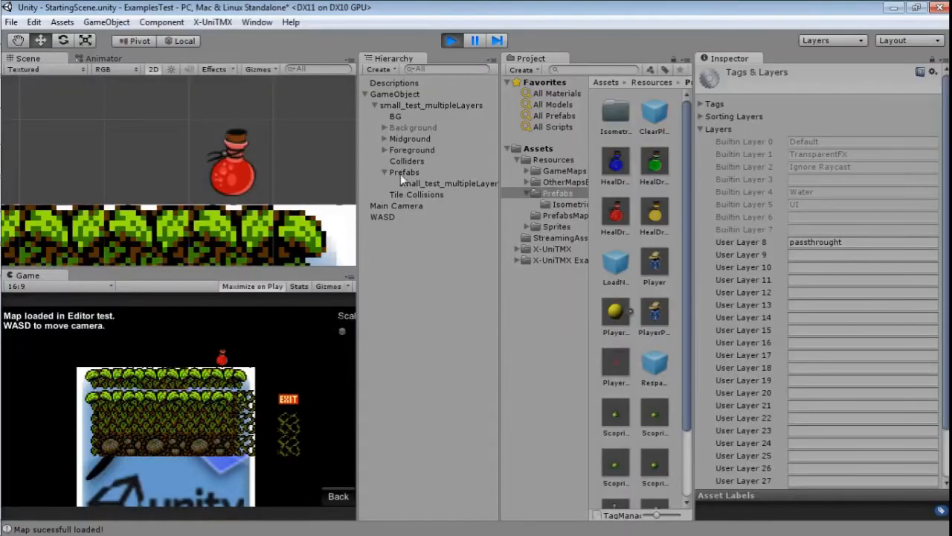
pyautogui.click(336, 496)
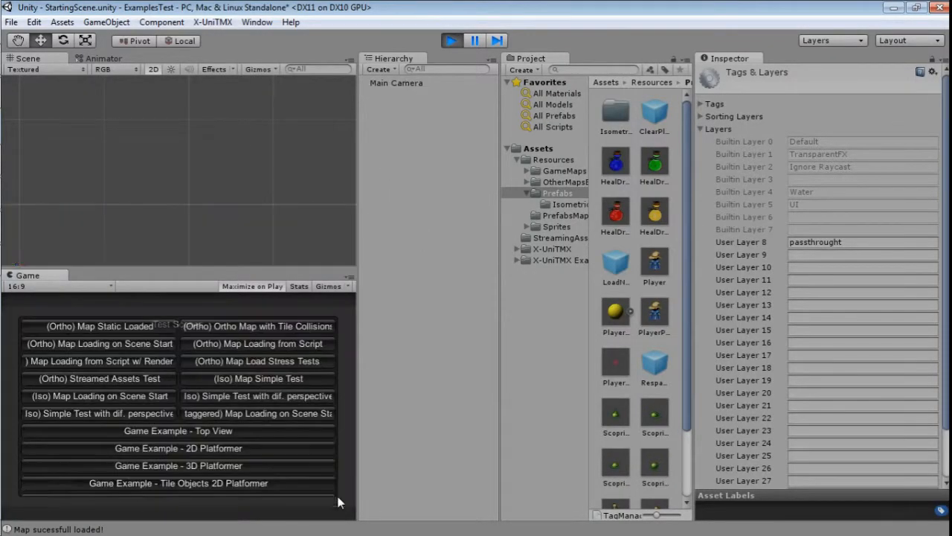
pyautogui.click(350, 278)
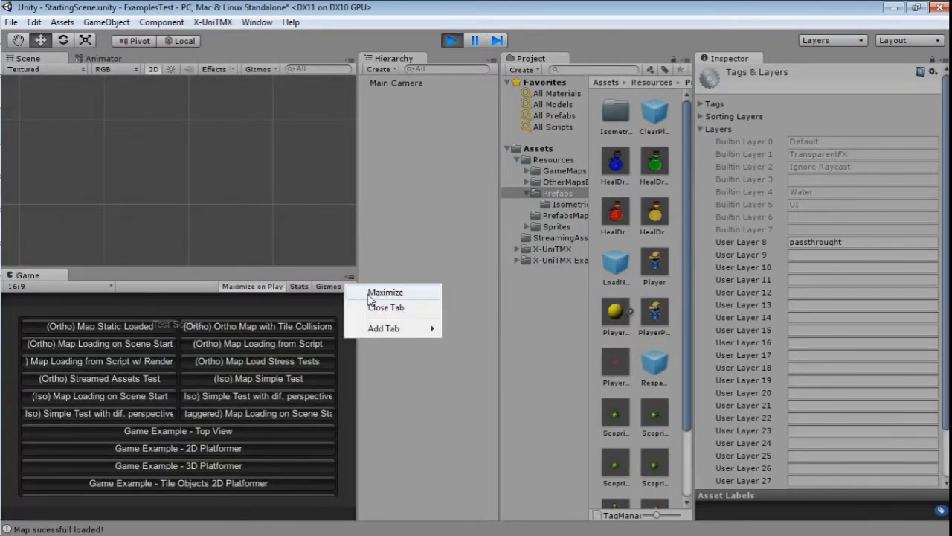
pyautogui.click(367, 294)
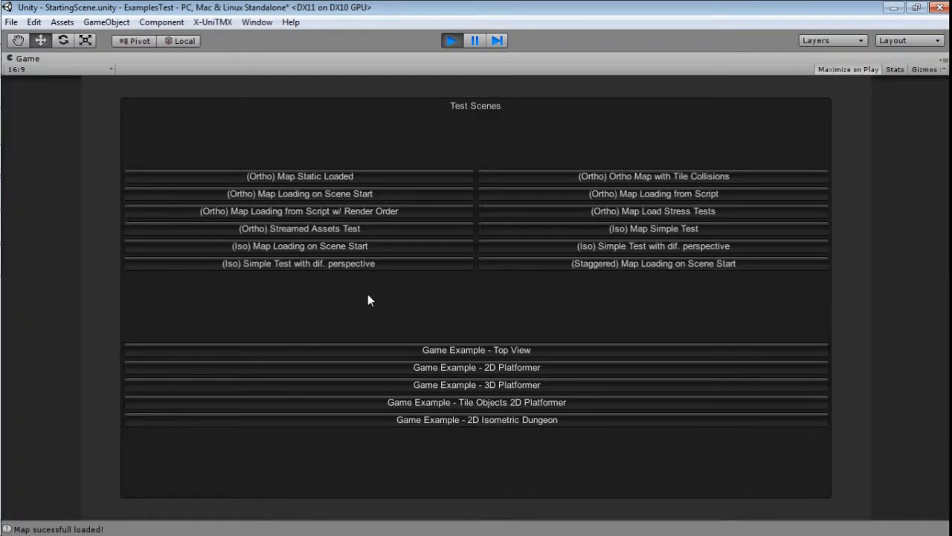
pyautogui.click(690, 180)
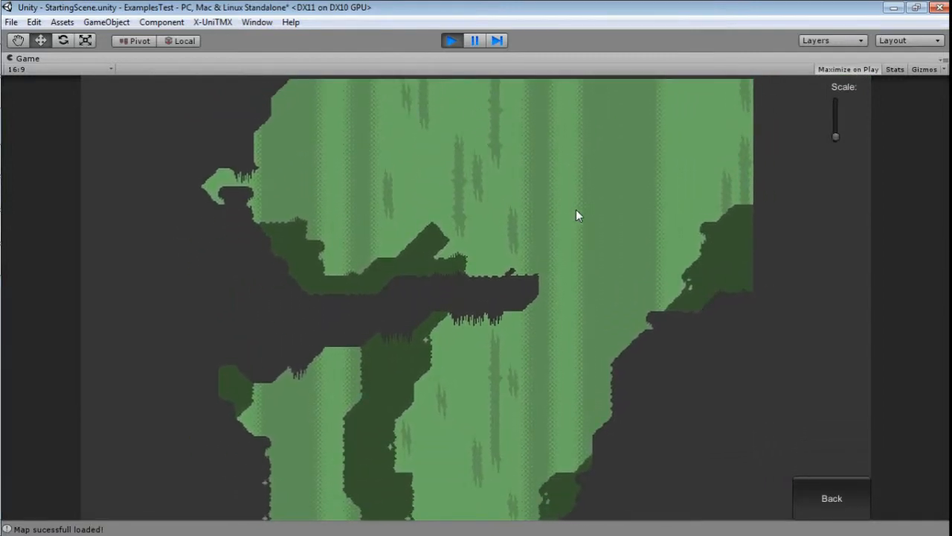
# Restore the Game view to its normal size and select the Tiled Game Map object to show its tile collision settings.
pyautogui.click(943, 58)
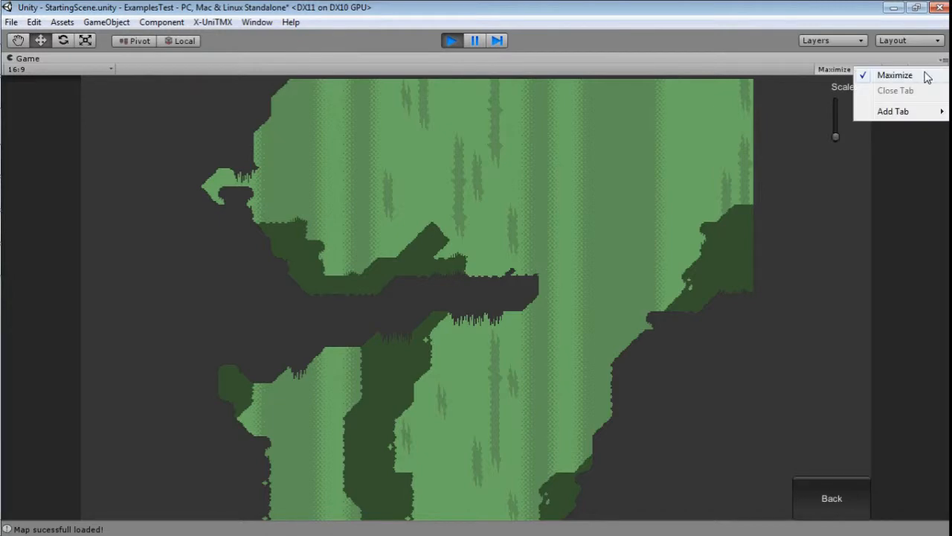
pyautogui.click(925, 74)
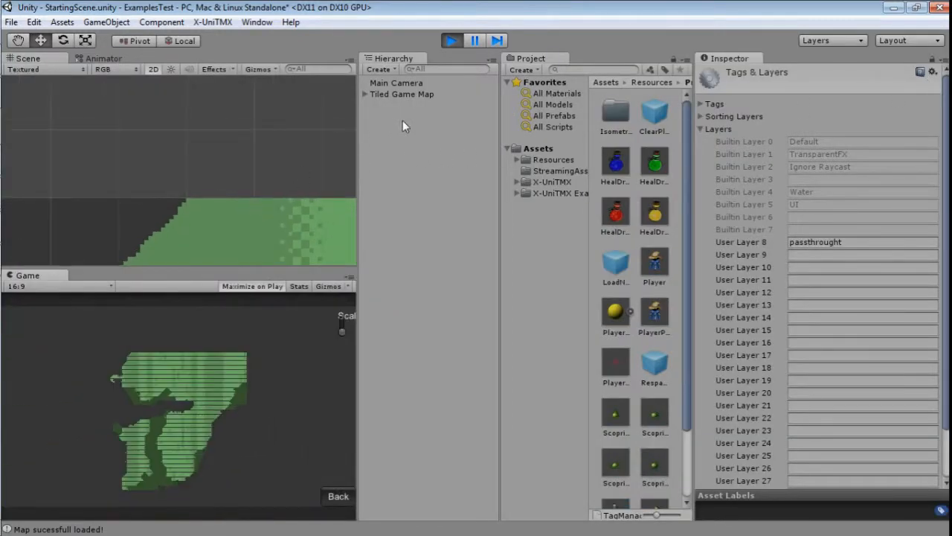
pyautogui.click(404, 93)
pyautogui.moveTo(287, 232); pyautogui.dragTo(290, 134, button='middle')
pyautogui.scroll(-12, 290, 139)
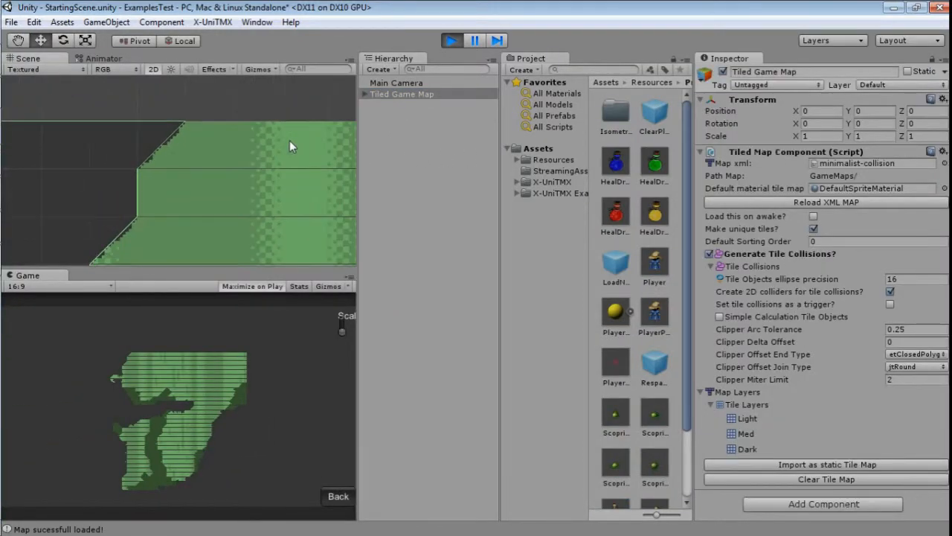
# Expand minimalist-collision down to Tile Collisions Dark and inspect the Tile Collisions Dark_0 edge collider along the map in the Scene view.
pyautogui.click(364, 95)
pyautogui.click(363, 93)
pyautogui.click(373, 104)
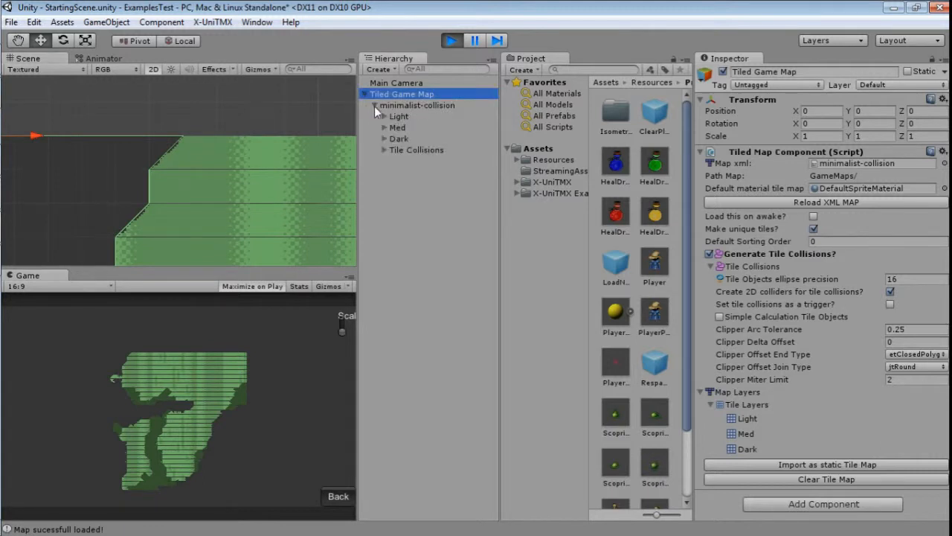
pyautogui.click(388, 149)
pyautogui.click(384, 150)
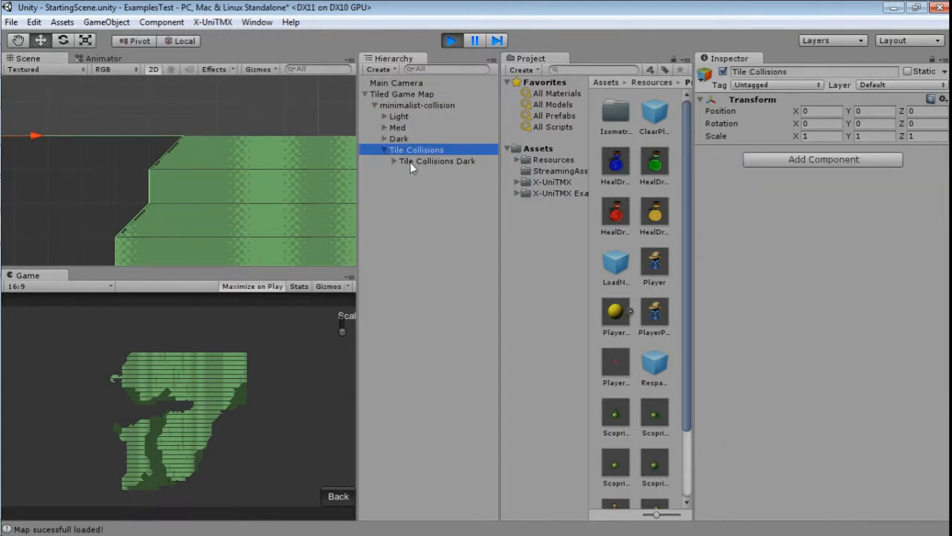
pyautogui.click(410, 162)
pyautogui.click(394, 160)
pyautogui.click(435, 172)
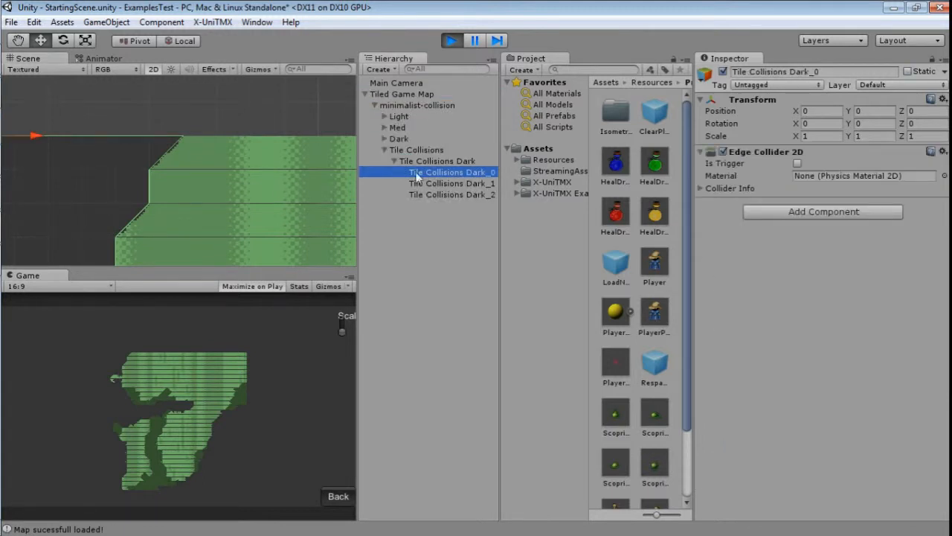
pyautogui.scroll(-5, 273, 191)
pyautogui.moveTo(276, 222); pyautogui.dragTo(239, 59, button='middle')
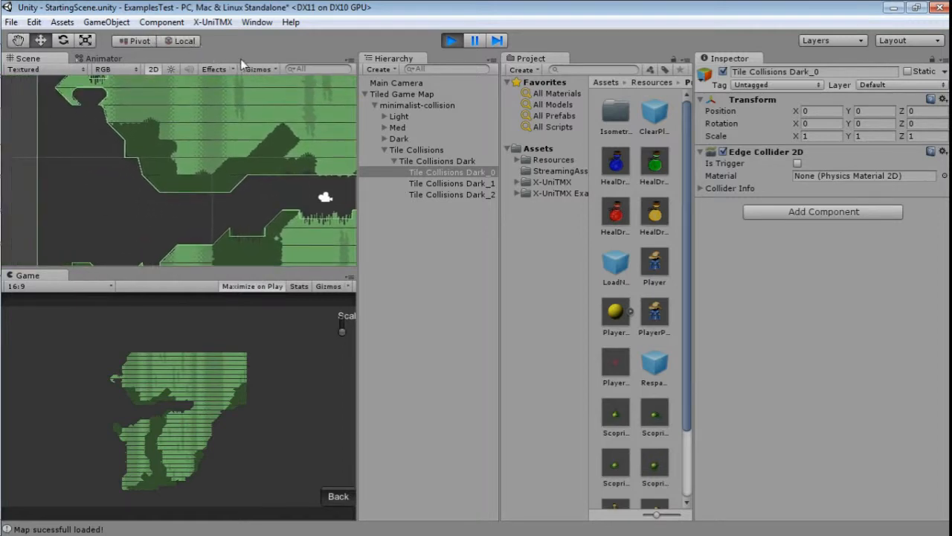
pyautogui.moveTo(80, 70); pyautogui.dragTo(187, 155, button='middle')
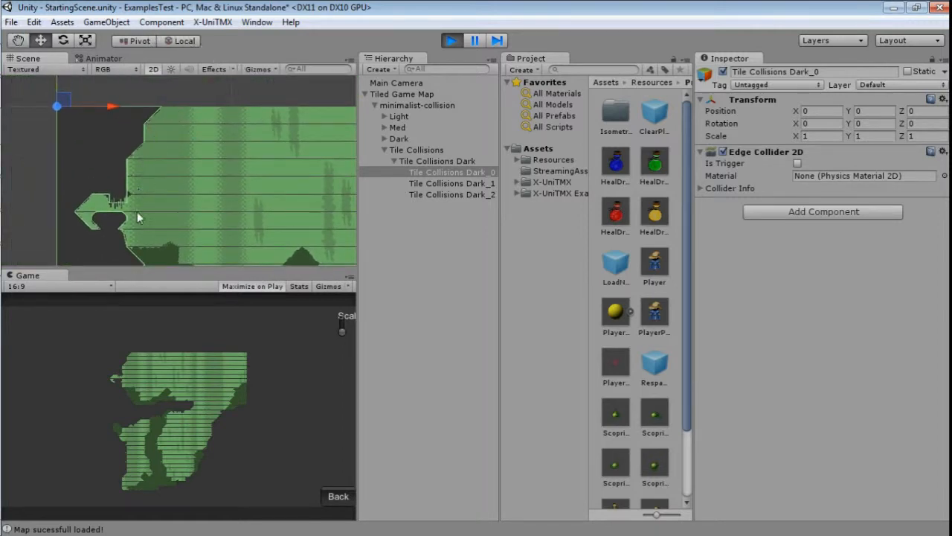
# Switch to Tiled and open the map minimalist-collision.xml from the Resources/GameMaps folder.
pyautogui.moveTo(3, 144)
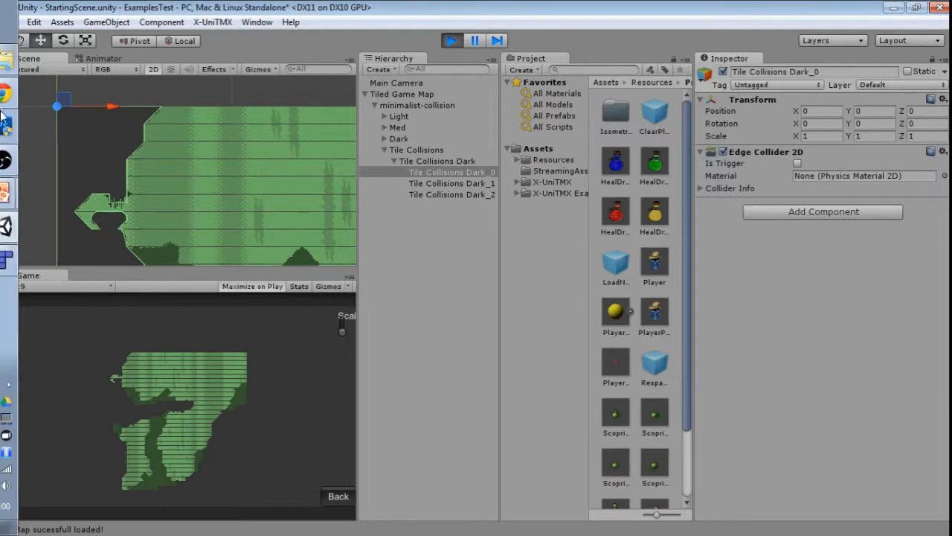
pyautogui.click(17, 258)
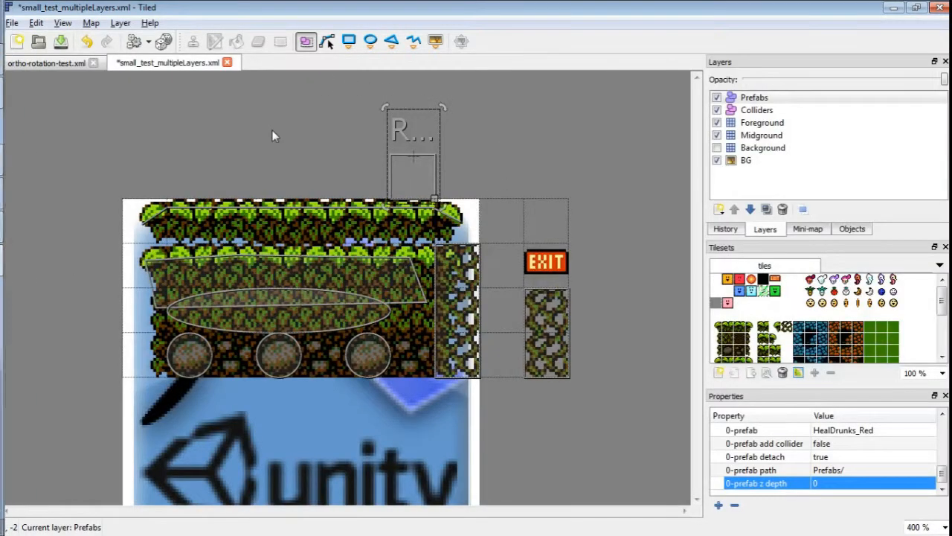
pyautogui.hotkey('ctrl', 'o')
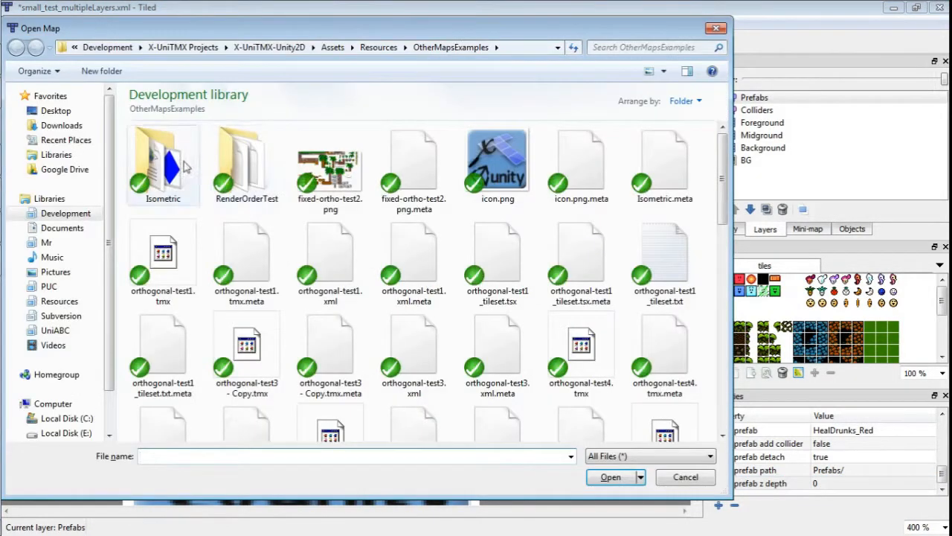
pyautogui.click(379, 47)
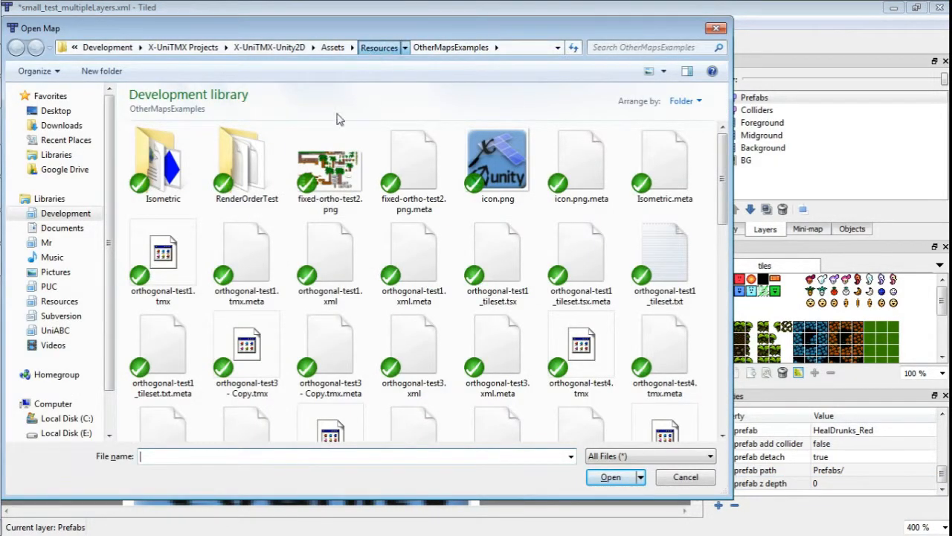
pyautogui.doubleClick(151, 173)
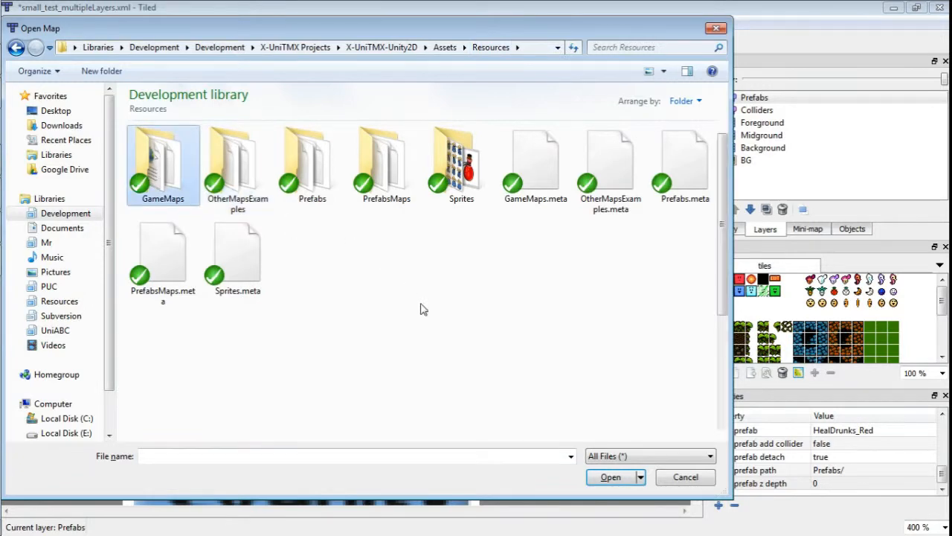
pyautogui.scroll(-3, 489, 279)
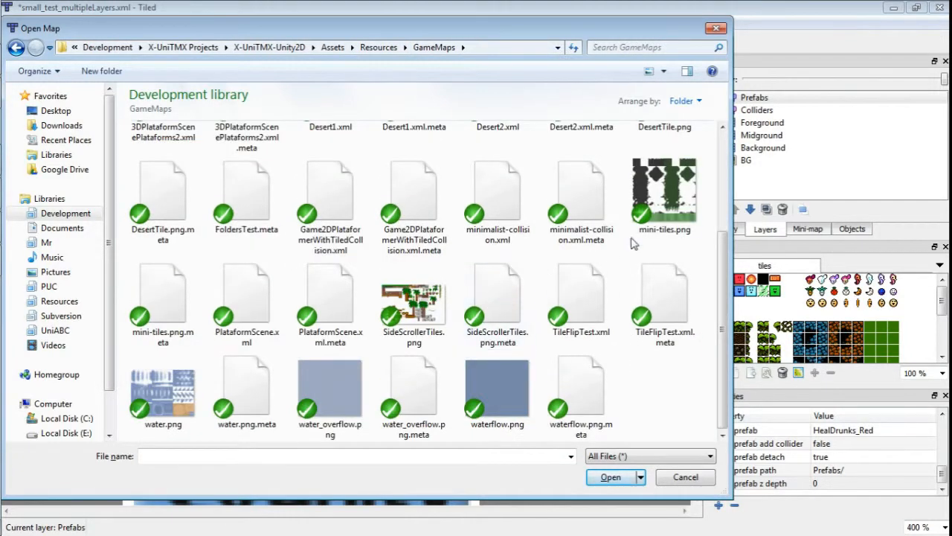
pyautogui.click(498, 200)
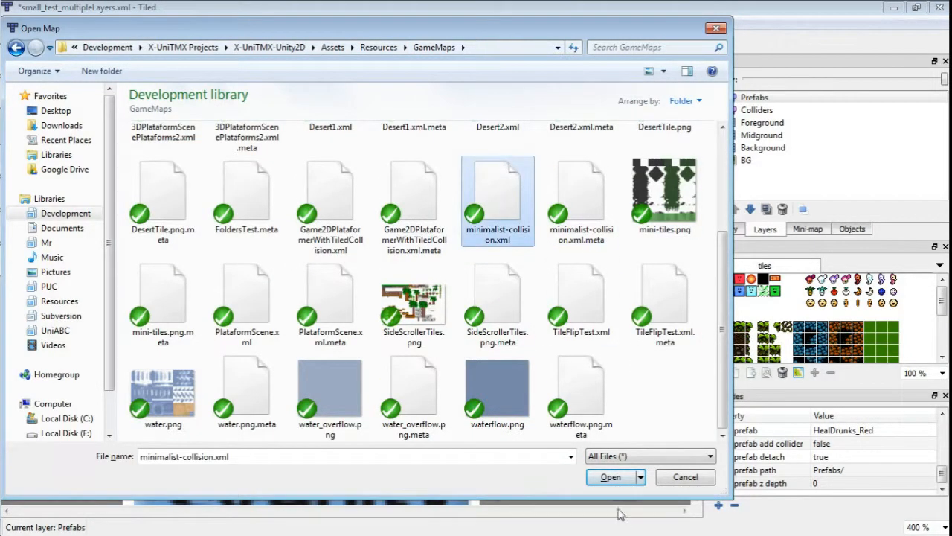
pyautogui.click(618, 478)
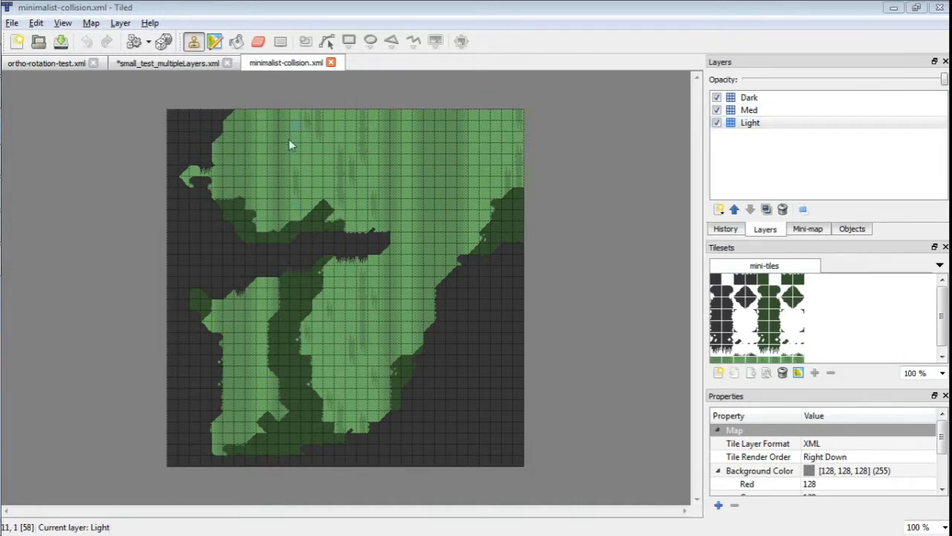
# Open the Tile Collision Editor for the first mini-tiles tile, enlarged to 800 %.
pyautogui.click(716, 280)
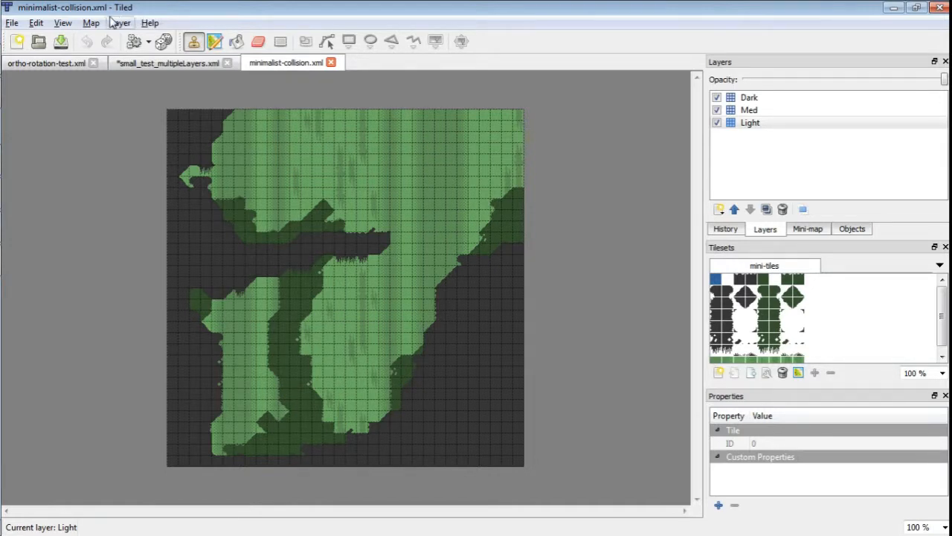
pyautogui.click(70, 24)
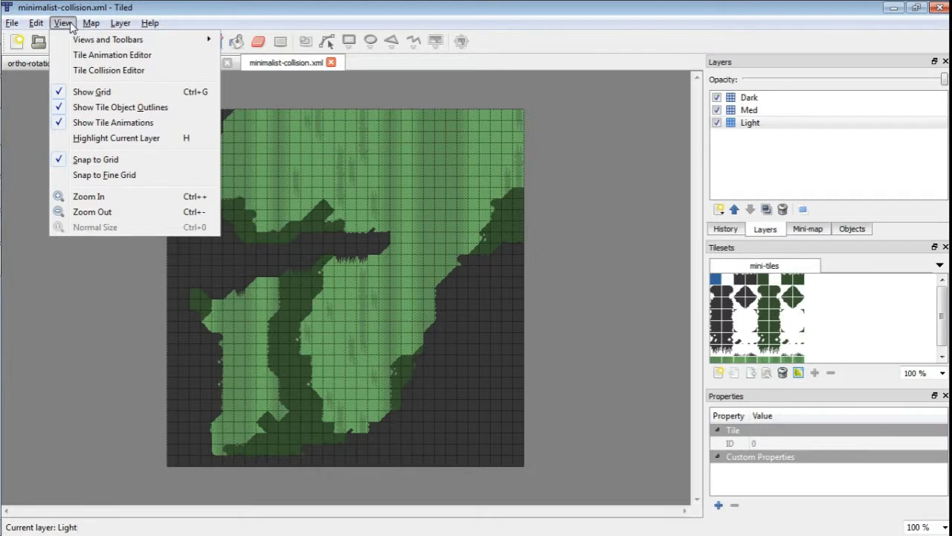
pyautogui.click(146, 71)
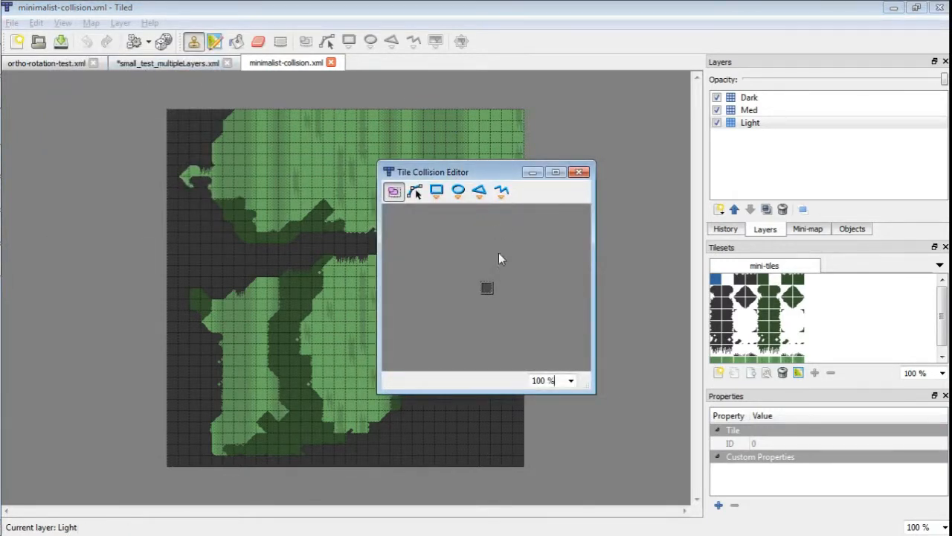
pyautogui.keyDown('ctrl'); pyautogui.scroll(6, 506, 293); pyautogui.keyUp('ctrl')
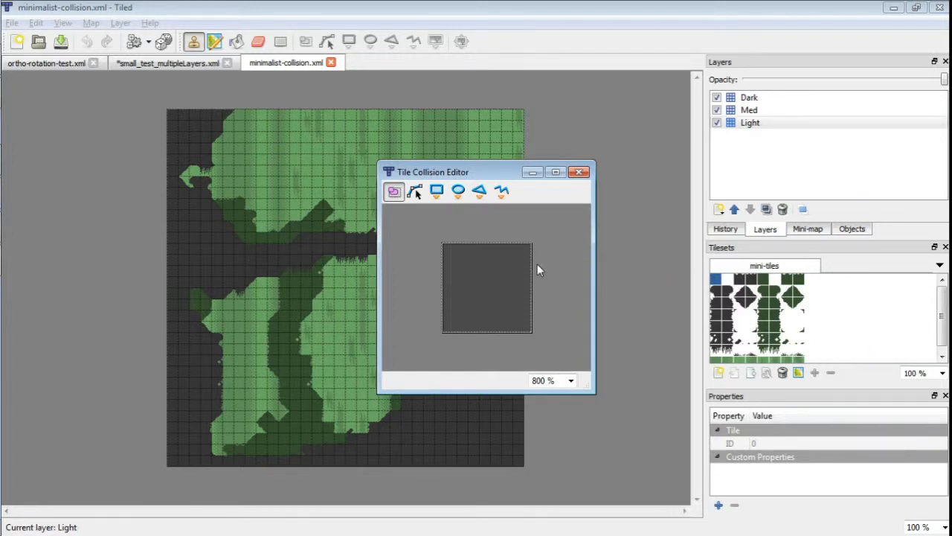
pyautogui.moveTo(497, 178); pyautogui.dragTo(438, 153)
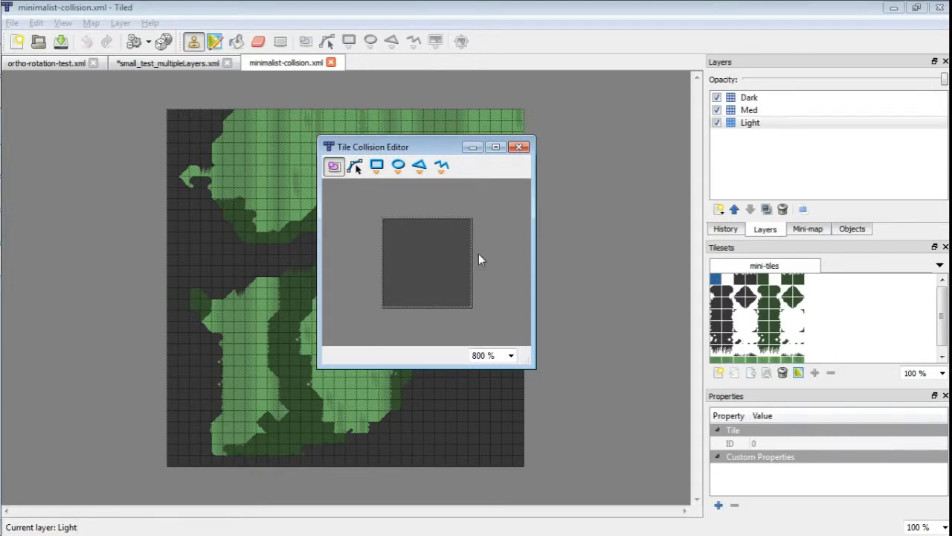
# Examine the first tile's square collision shape and the collision polygon of the tile with ID 8.
pyautogui.click(434, 249)
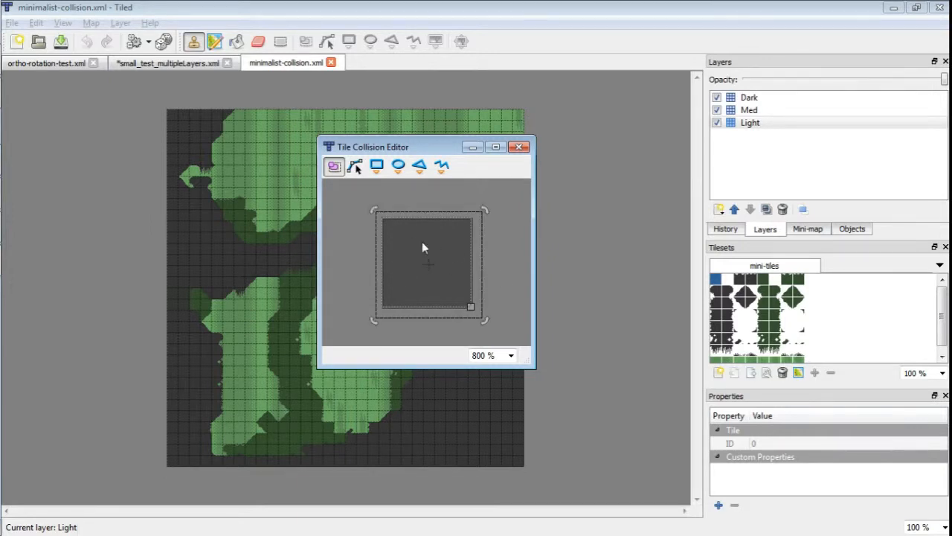
pyautogui.rightClick(423, 242)
pyautogui.click(500, 391)
pyautogui.click(717, 292)
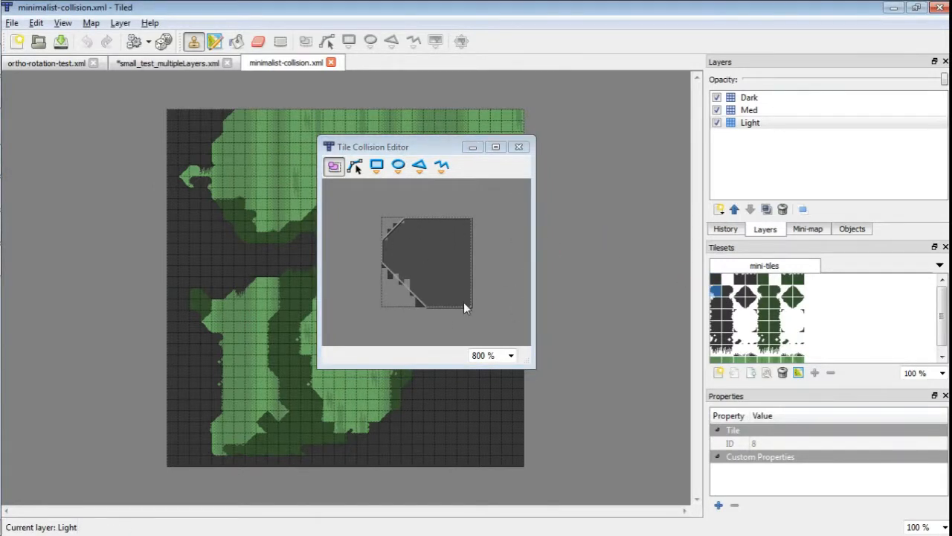
# Inspect the collision shapes of several dark tiles in the mini-tiles tileset and close the Tile Collision Editor.
pyautogui.click(743, 293)
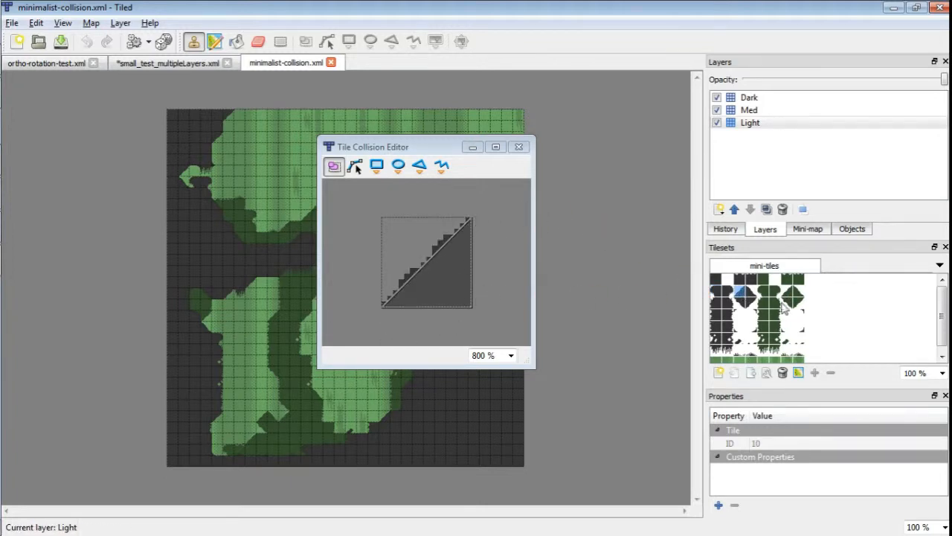
pyautogui.click(728, 317)
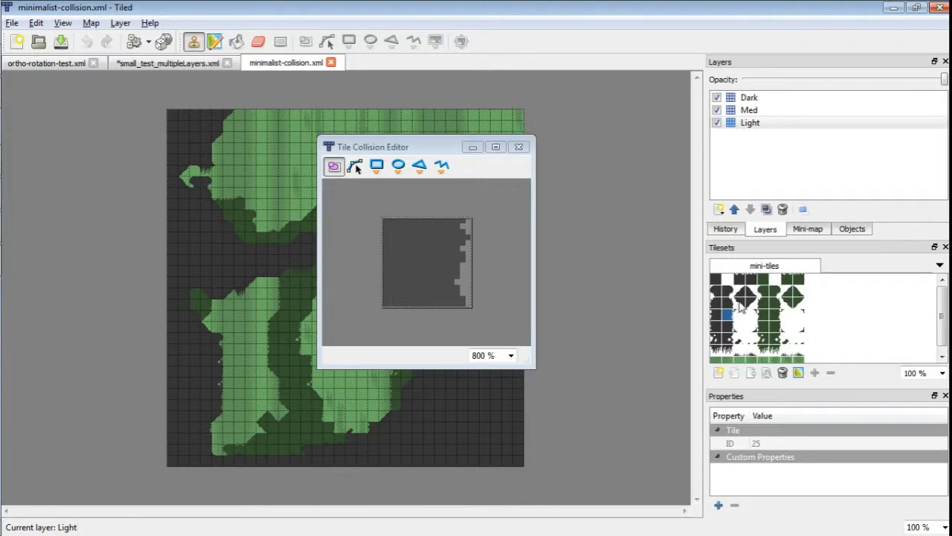
pyautogui.click(741, 305)
pyautogui.click(740, 318)
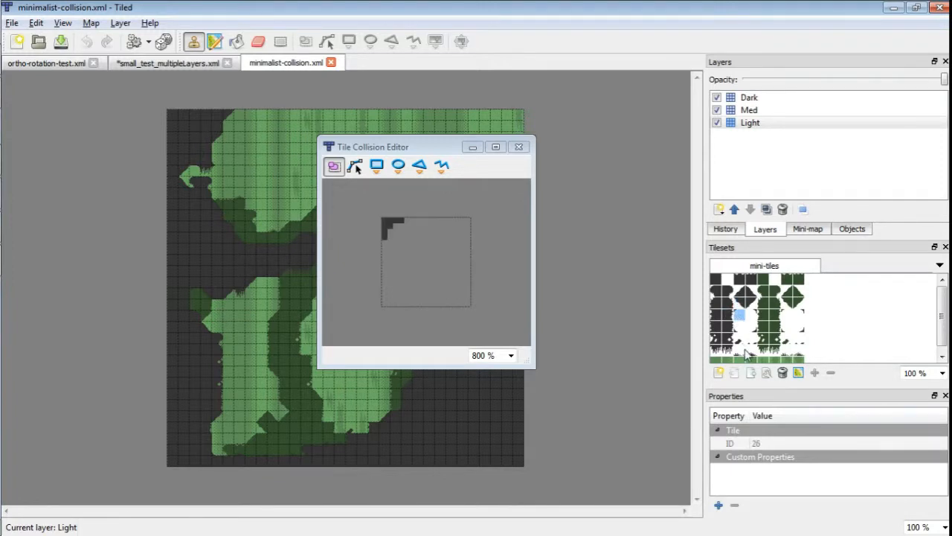
pyautogui.click(729, 340)
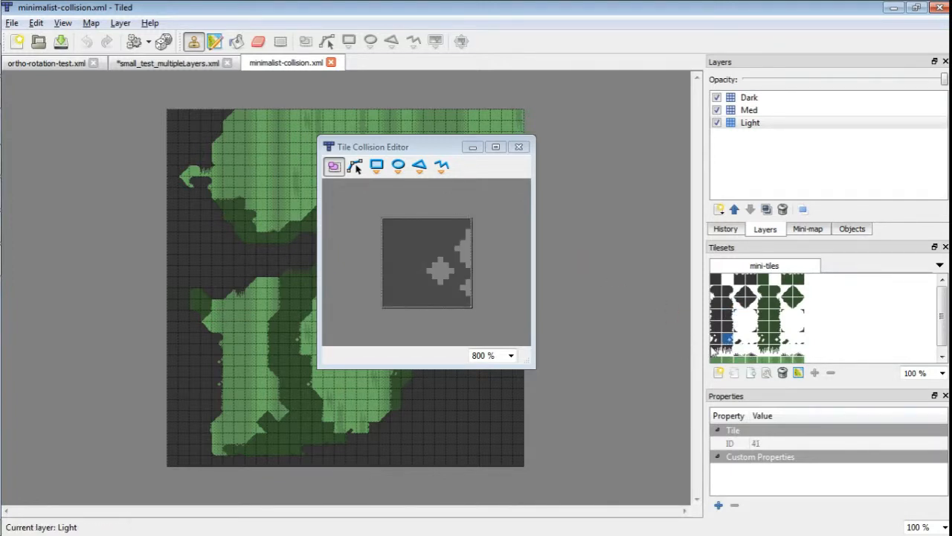
pyautogui.click(715, 350)
pyautogui.click(398, 157)
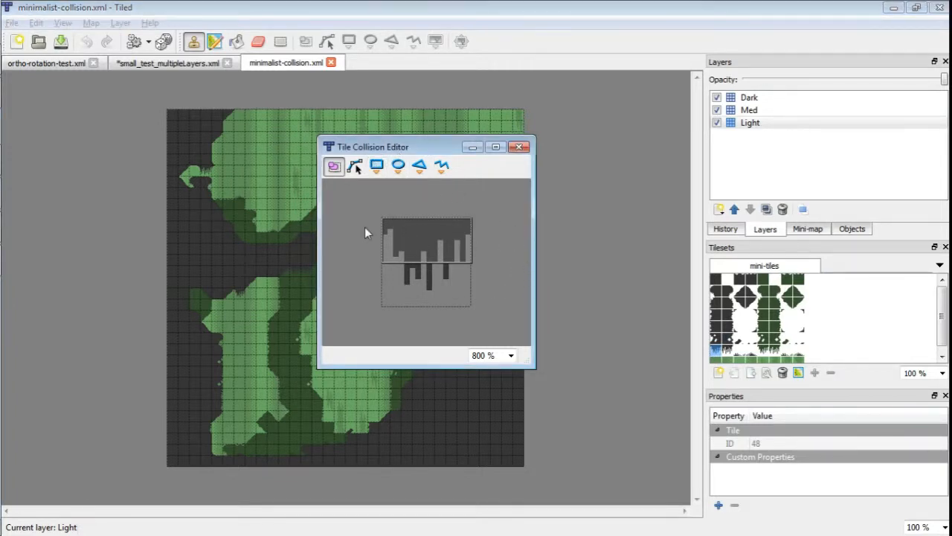
pyautogui.click(750, 297)
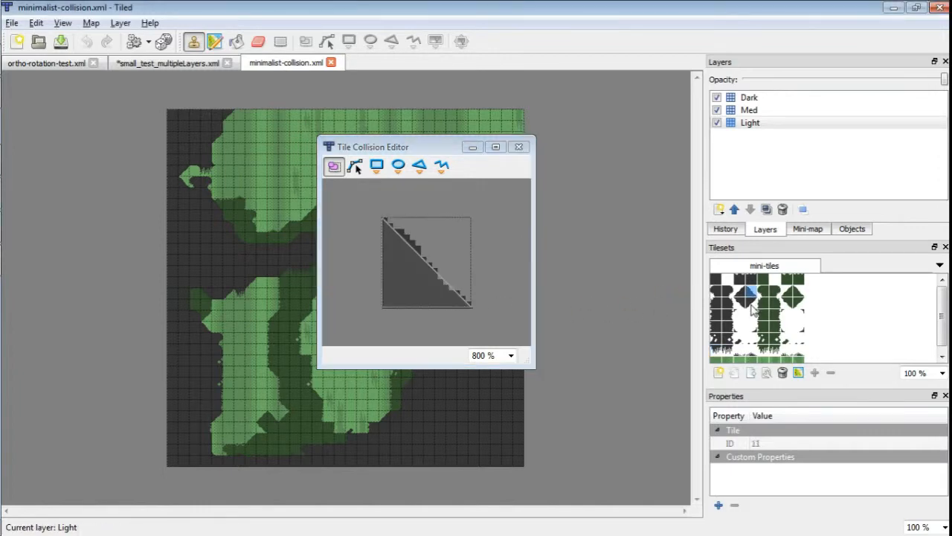
pyautogui.click(749, 280)
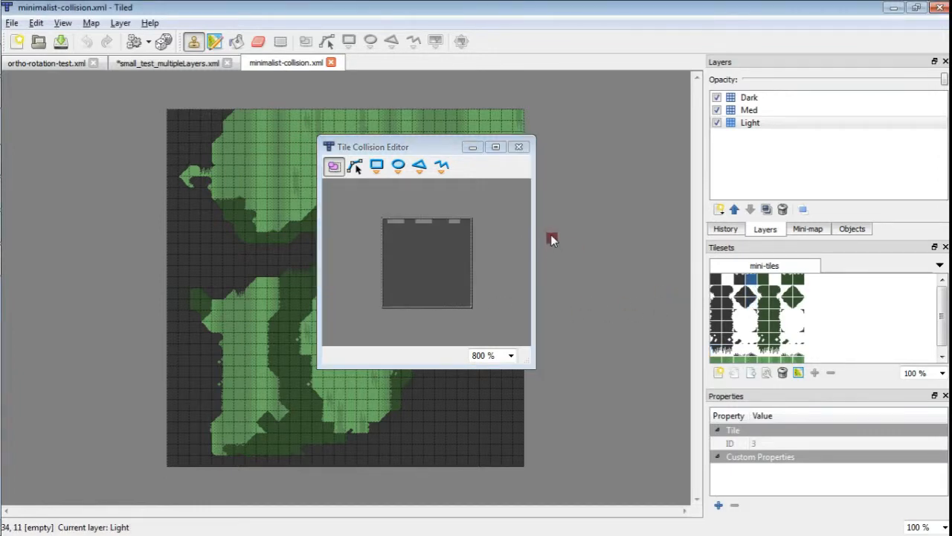
pyautogui.click(519, 147)
# Switch to Unity and examine the generated tile collision edges across the minimalist-collision map in the Scene view.
pyautogui.hotkey('alt', 'Tab')
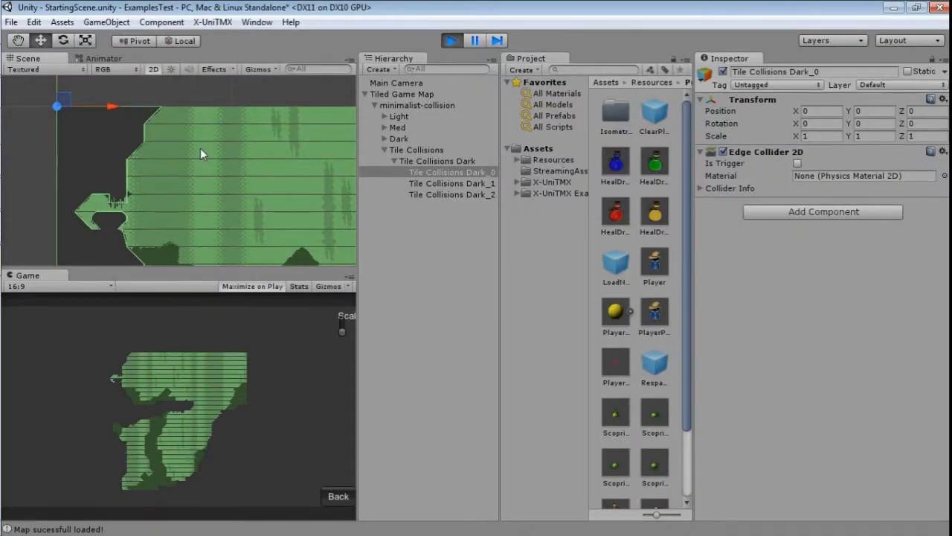
pyautogui.moveTo(197, 230); pyautogui.dragTo(112, 305, button='middle')
pyautogui.moveTo(17, 345); pyautogui.dragTo(818, 85, button='middle')
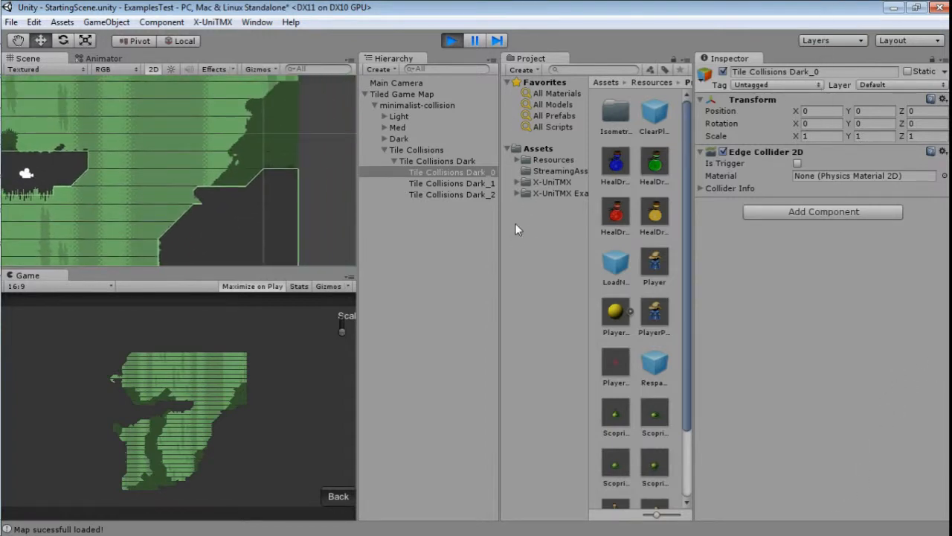
# Switch to Tiled and view the Colliders object layer of small_test_multipleLayers.xml.
pyautogui.hotkey('alt', 'Tab')
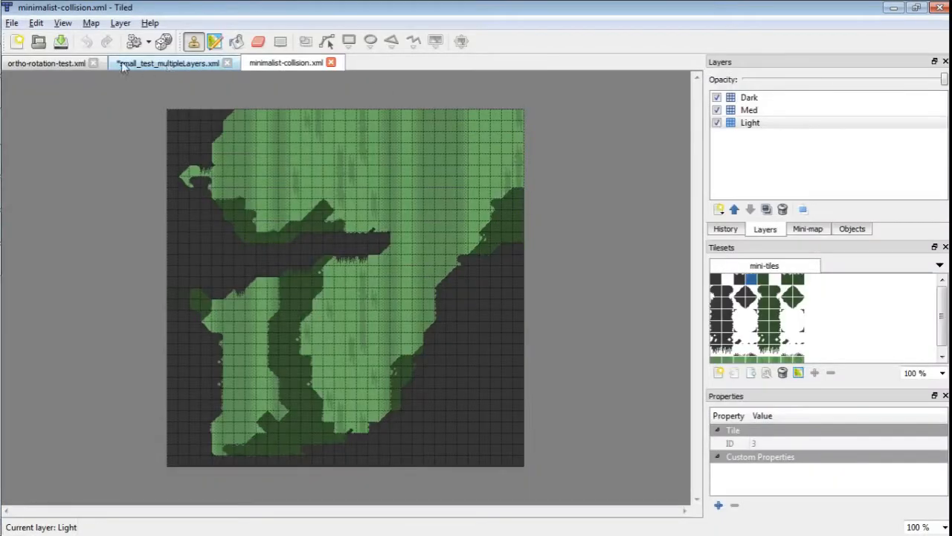
pyautogui.click(165, 63)
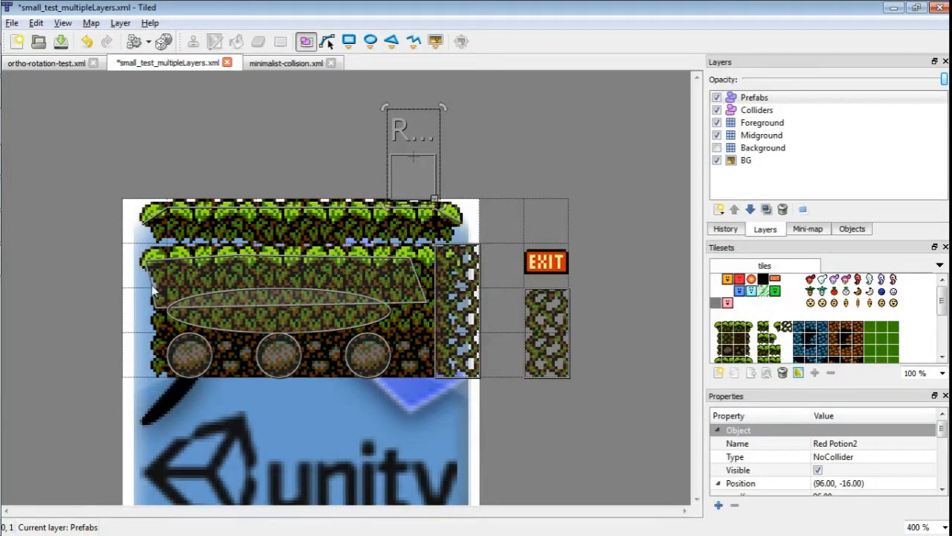
pyautogui.click(773, 112)
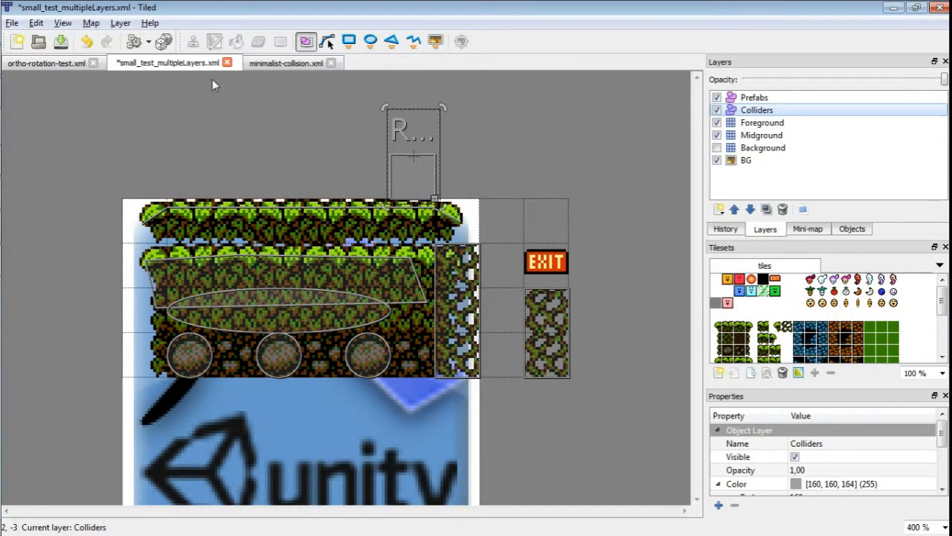
# In minimalist-collision.xml, view the collision polygon of the tile with ID 8 and close the Tile Collision Editor.
pyautogui.click(286, 62)
pyautogui.click(718, 293)
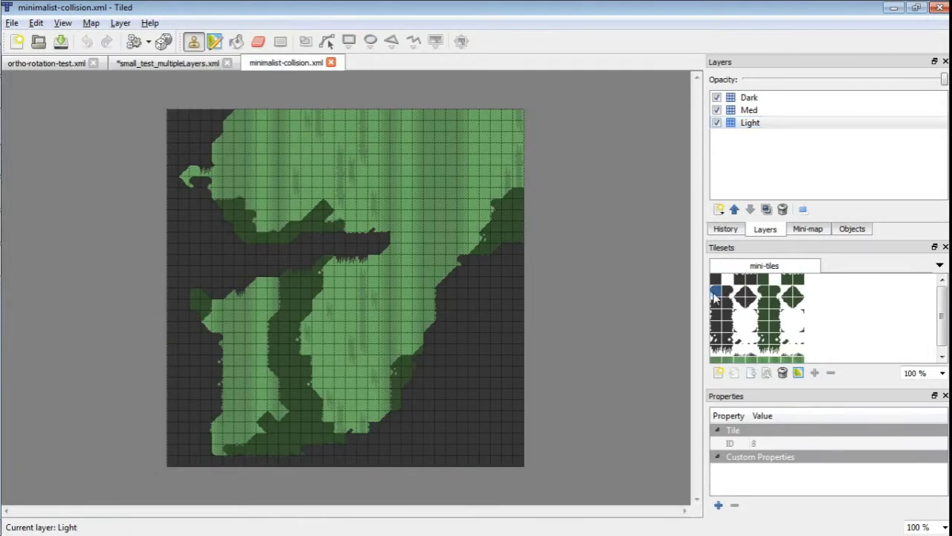
pyautogui.click(63, 23)
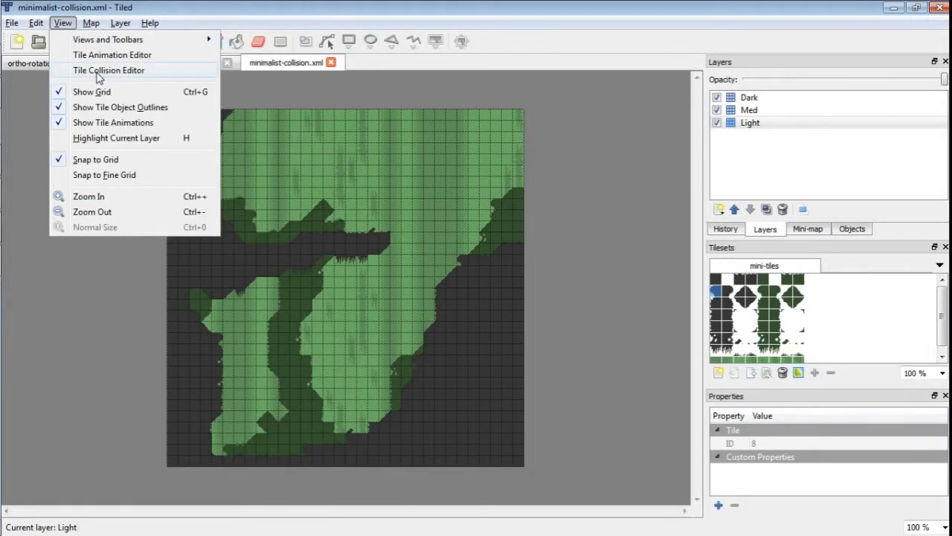
pyautogui.click(98, 71)
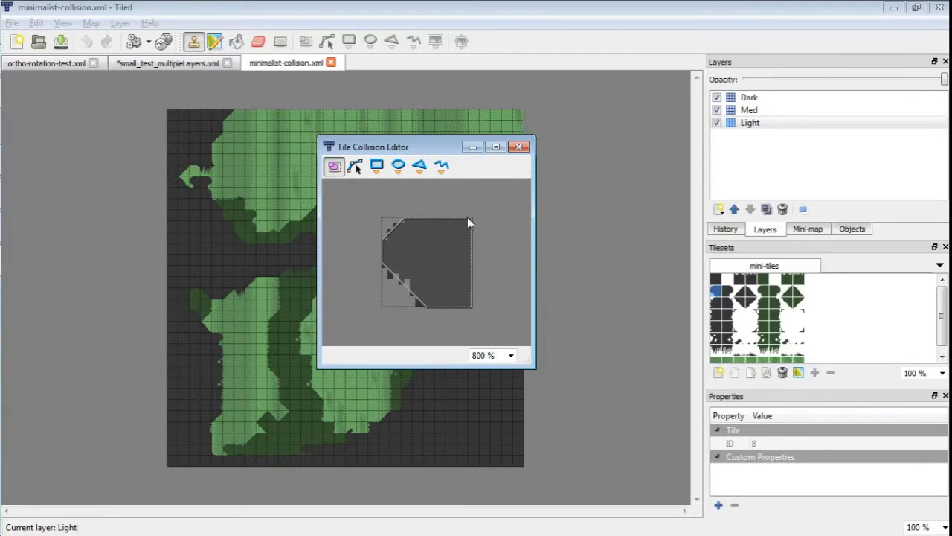
pyautogui.click(519, 147)
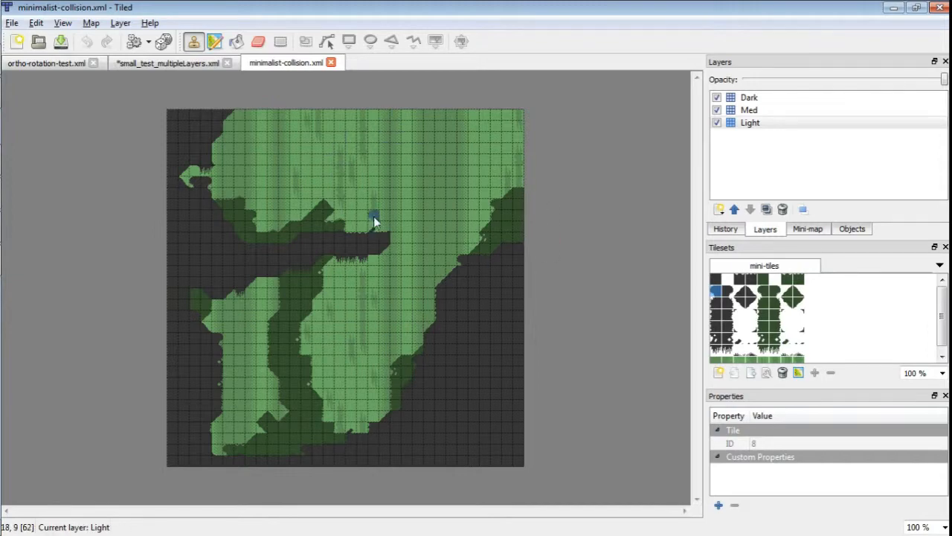
# Switch to Unity, return the running game to the Test Scenes list and maximize the Game view.
pyautogui.hotkey('alt', 'Tab')
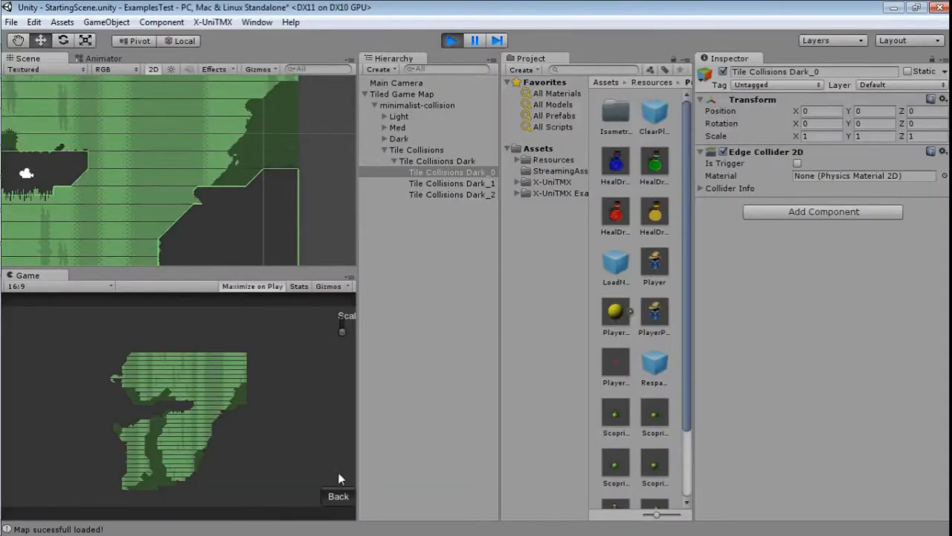
pyautogui.click(342, 497)
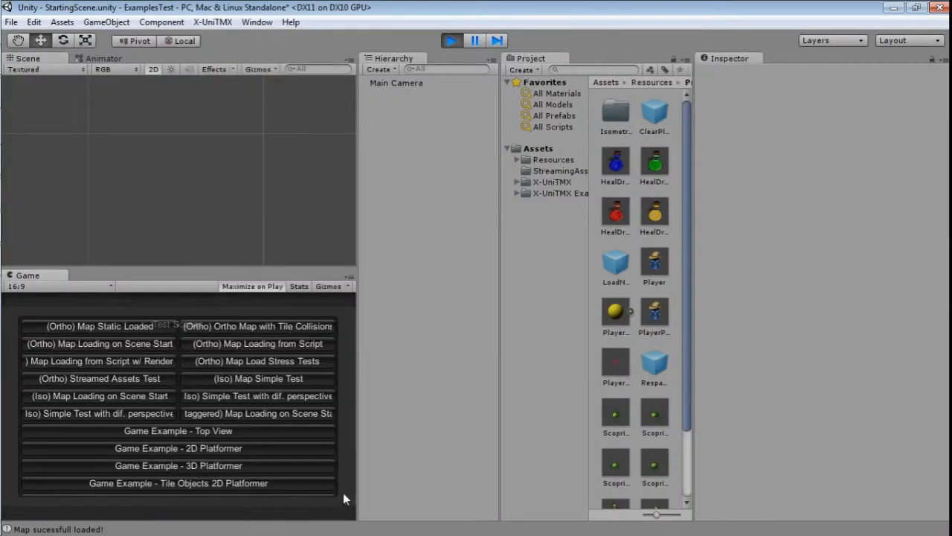
pyautogui.click(350, 277)
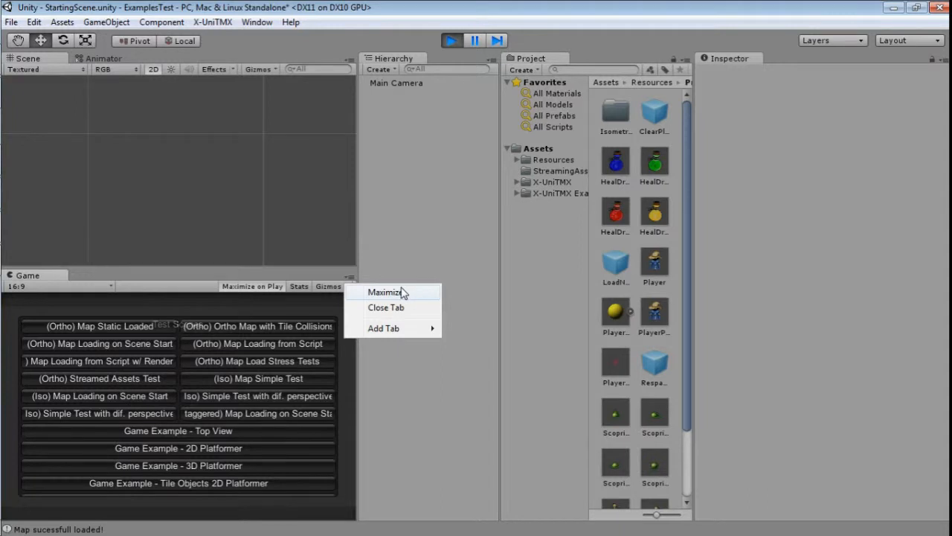
pyautogui.click(399, 293)
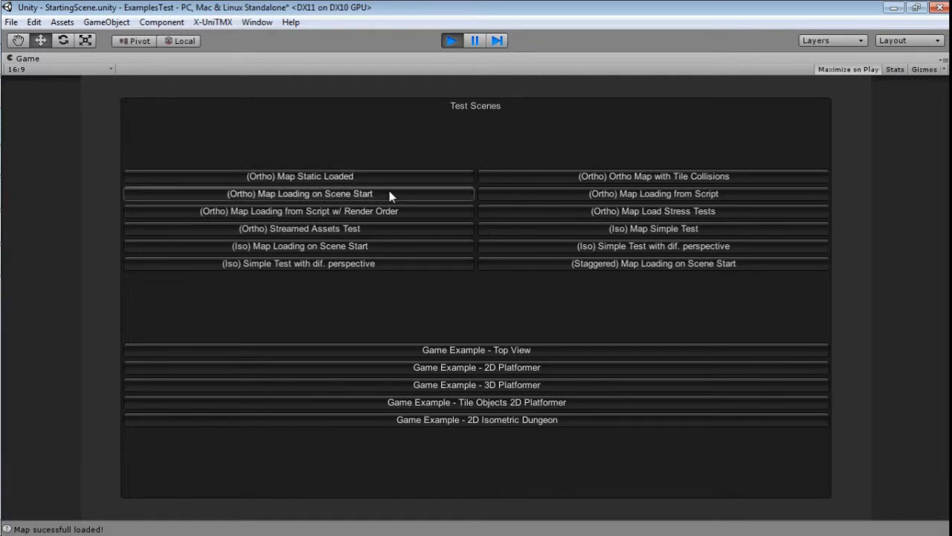
# Start the (Ortho) Map Loading from Script test, advance one map, and restore the Game view from its maximized state.
pyautogui.click(584, 195)
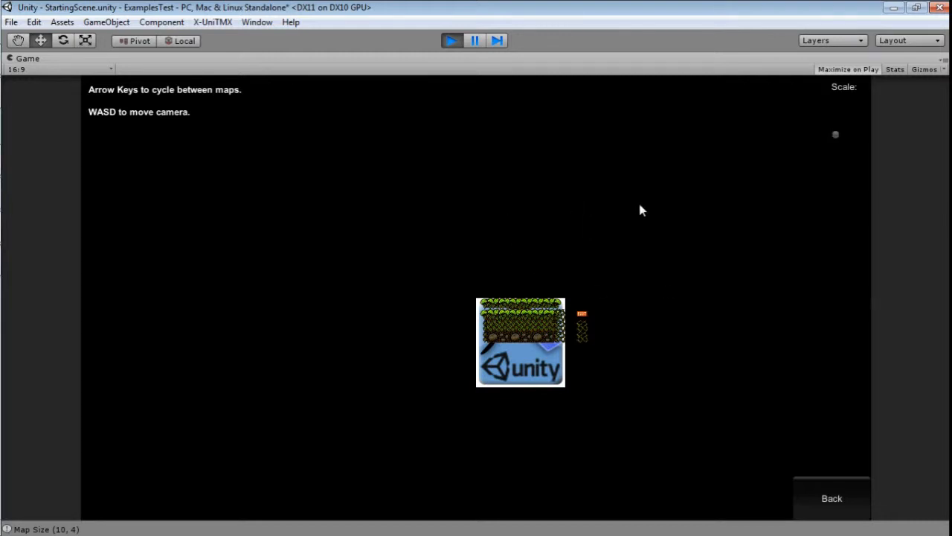
pyautogui.press('Right')
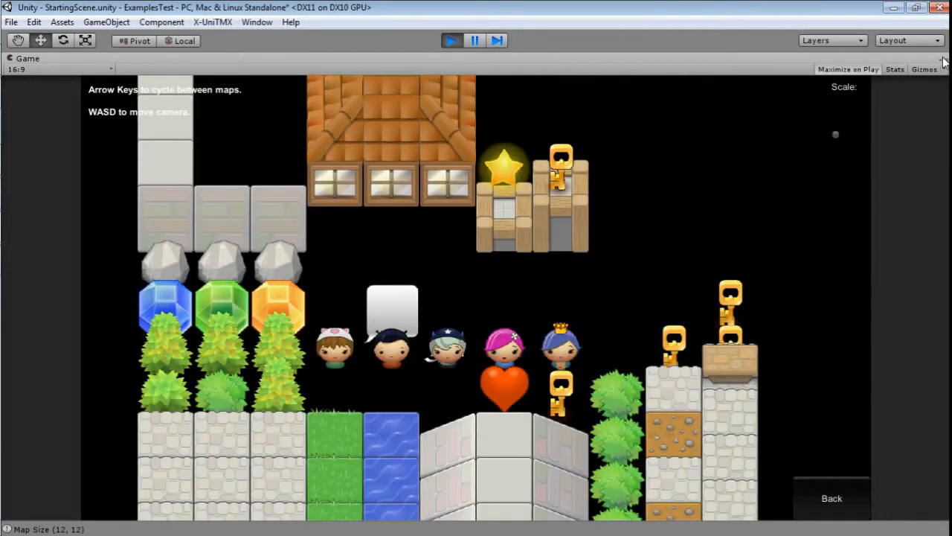
pyautogui.click(943, 62)
pyautogui.click(897, 72)
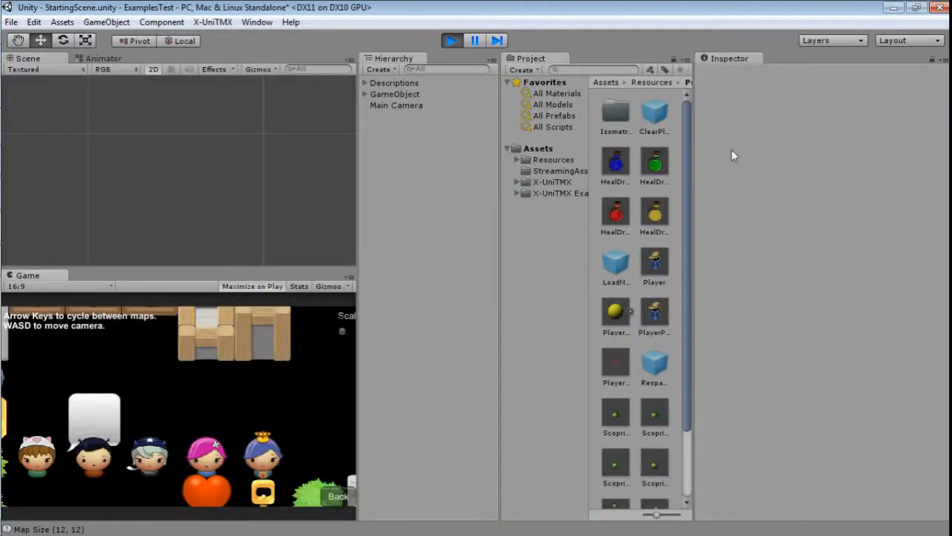
# Cycle backwards through the test scene's example maps, widening the Game view slightly.
pyautogui.press('Left')
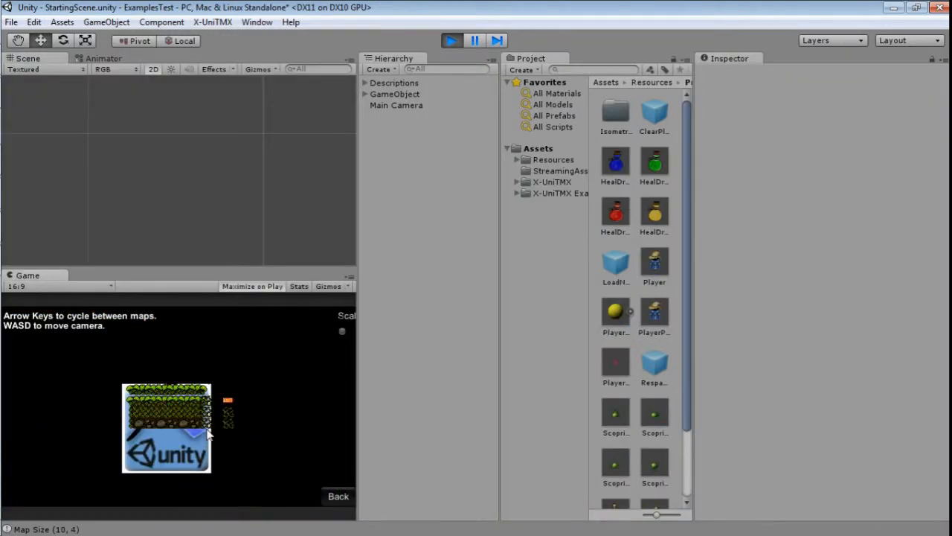
pyautogui.press('Left')
pyautogui.press('Left')
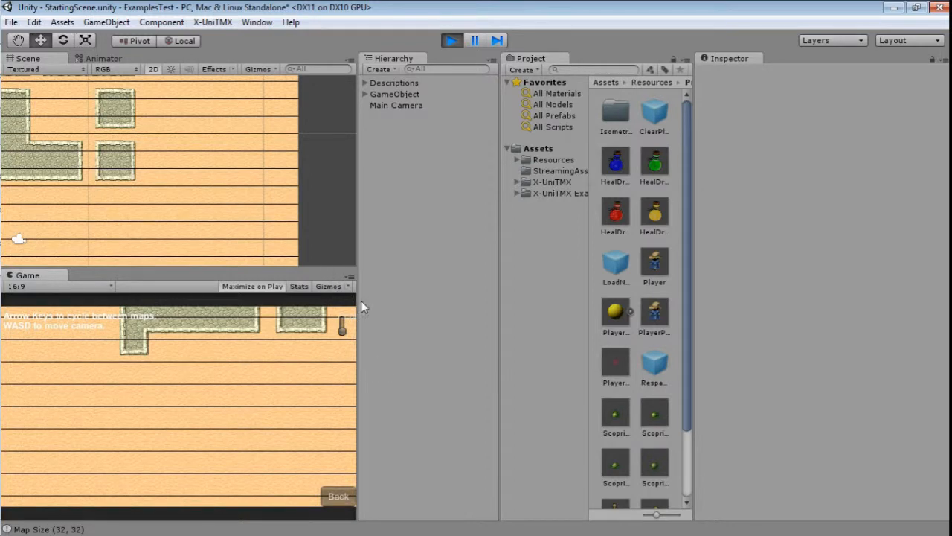
pyautogui.moveTo(358, 298); pyautogui.dragTo(361, 298)
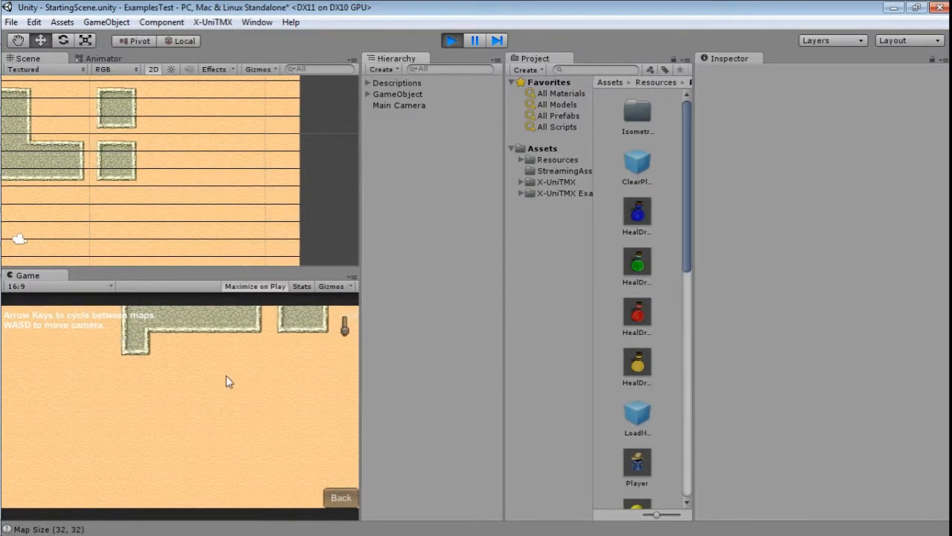
pyautogui.press('Left')
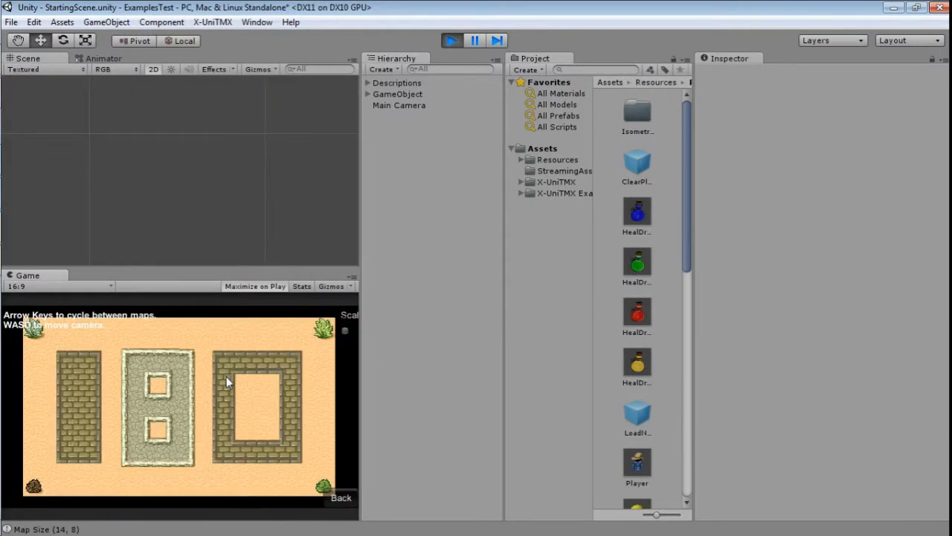
pyautogui.press('Left')
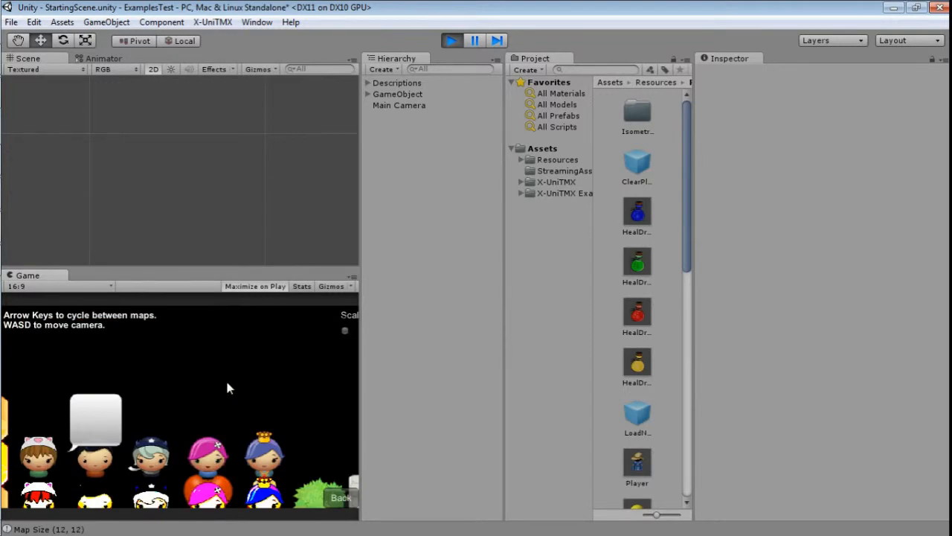
# Continue to the earlier example maps and move the camera around each one to examine its tiles.
pyautogui.press('s')
pyautogui.press('a')
pyautogui.press('Left')
pyautogui.press('w')
pyautogui.press('a')
pyautogui.press('s')
pyautogui.press('d')
pyautogui.press('w')
pyautogui.press('a')
pyautogui.press('s')
pyautogui.press('Left')
pyautogui.press('a')
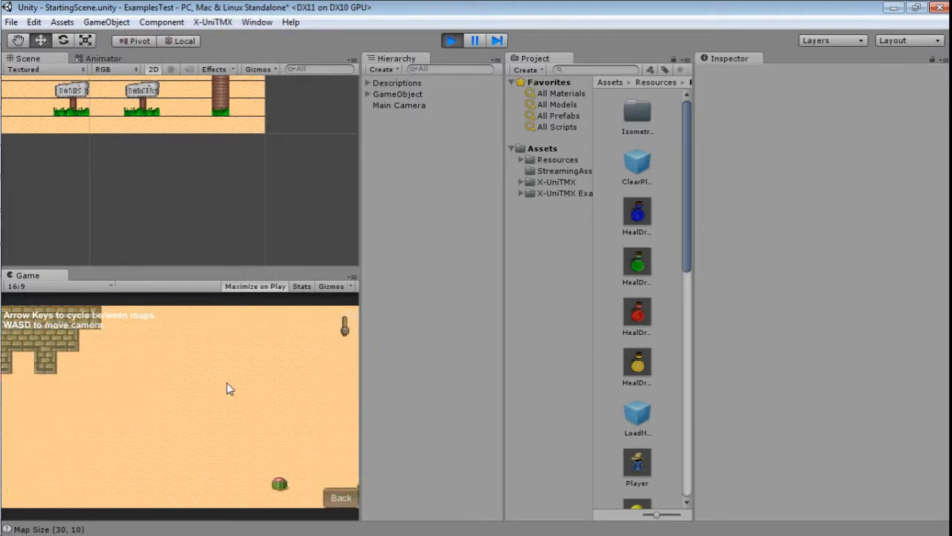
pyautogui.press('w')
pyautogui.press('s')
pyautogui.press('d')
pyautogui.press('w')
pyautogui.press('a')
pyautogui.press('s')
pyautogui.press('w')
pyautogui.press('s')
pyautogui.press('d')
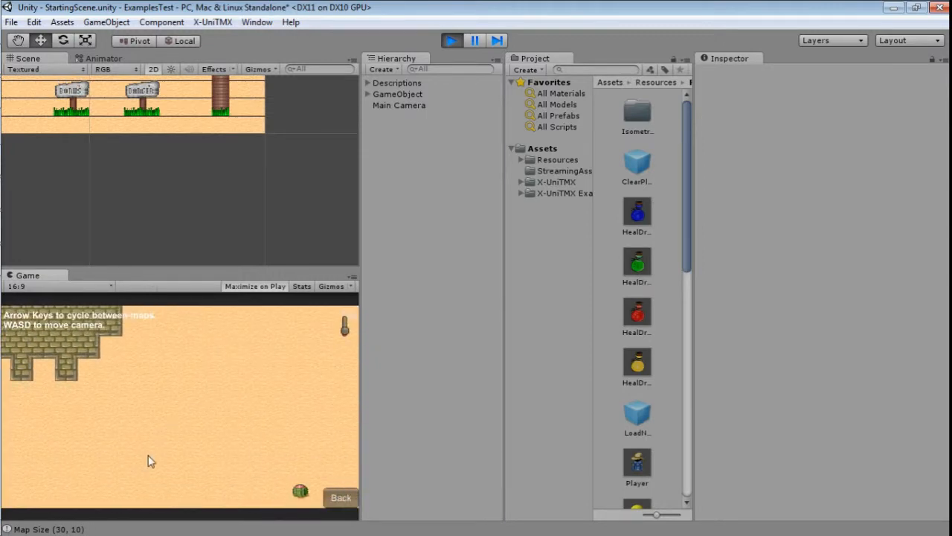
# Cycle back through the remaining maps to the one with the Unity logo background and shift the camera around it.
pyautogui.press('Left')
pyautogui.press('a')
pyautogui.press('s')
pyautogui.press('w')
pyautogui.press('d')
pyautogui.press('Left')
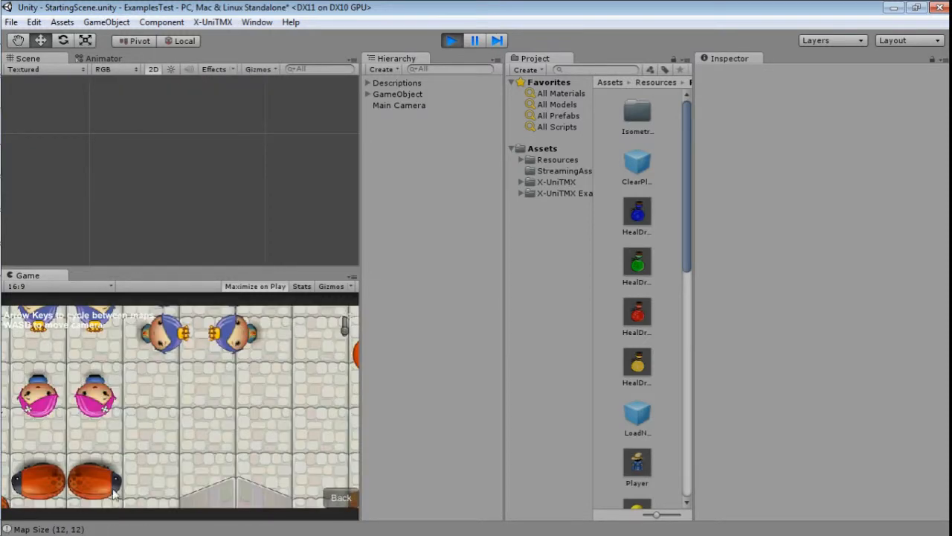
pyautogui.press('s')
pyautogui.press('w')
pyautogui.press('Left')
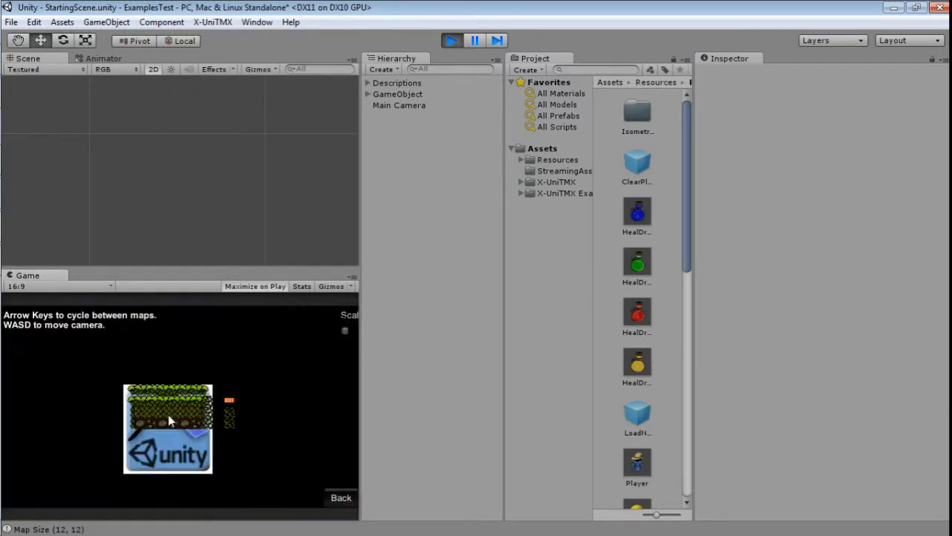
pyautogui.press('d')
pyautogui.press('a')
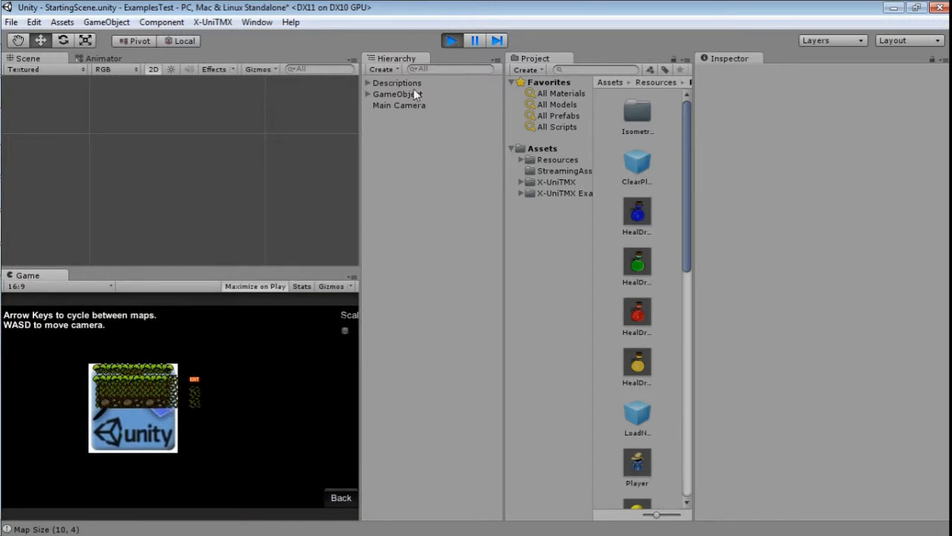
# Show the Map Loader settings of GameObject and expand its Maps array to view the listed map files.
pyautogui.click(383, 93)
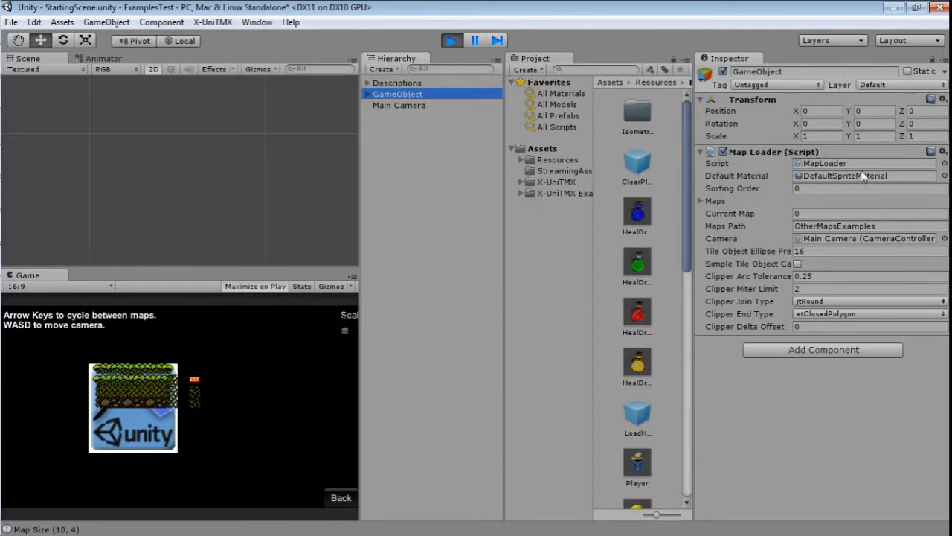
pyautogui.click(699, 200)
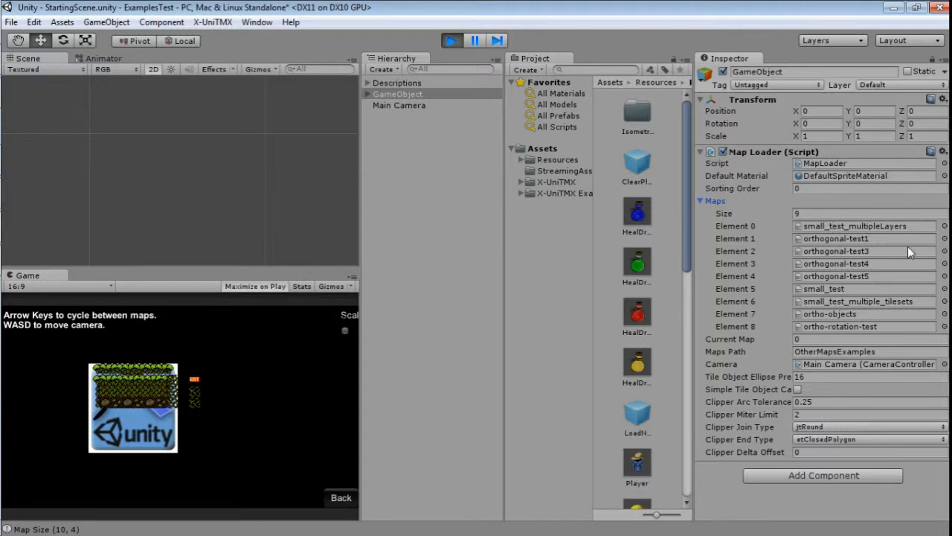
# Show the text assets selectable for Element 0 of the Maps array, then close the selection window without changing the map.
pyautogui.click(943, 226)
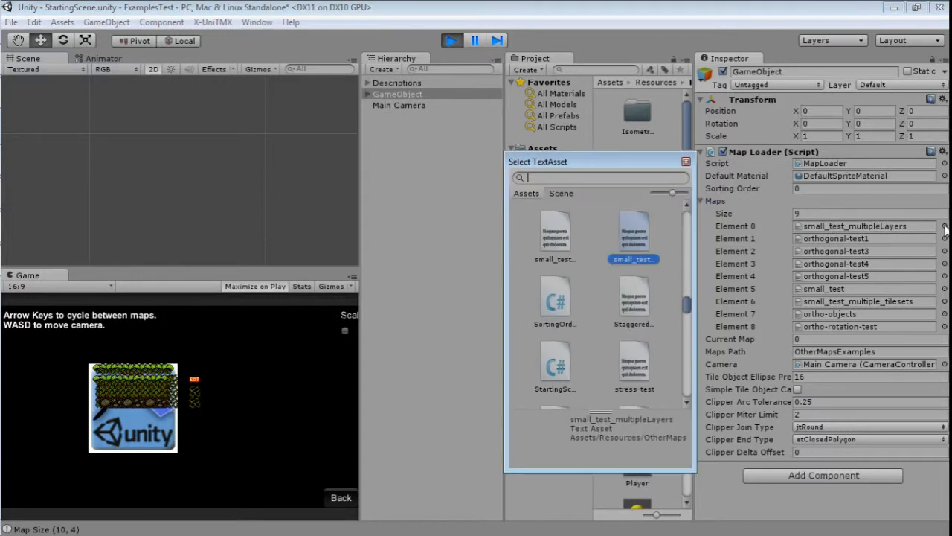
pyautogui.moveTo(612, 167); pyautogui.dragTo(410, 136)
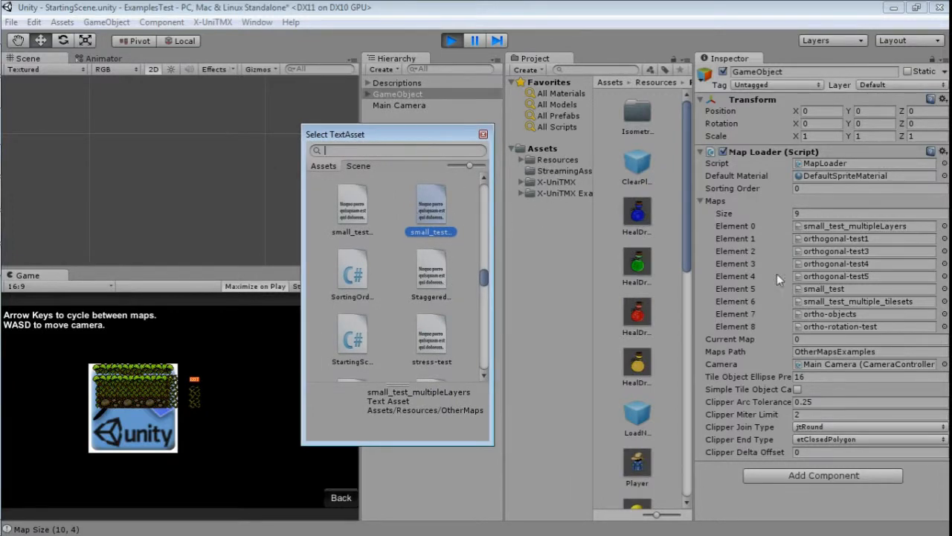
pyautogui.click(483, 134)
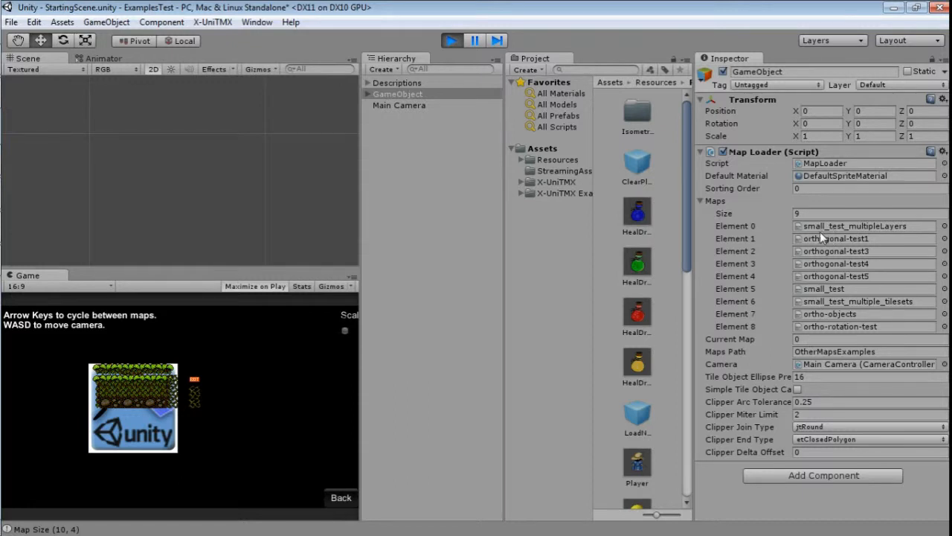
# Cycle between the maps in the running scene to examine how the Map Loader's Current Map value follows them.
pyautogui.click(779, 338)
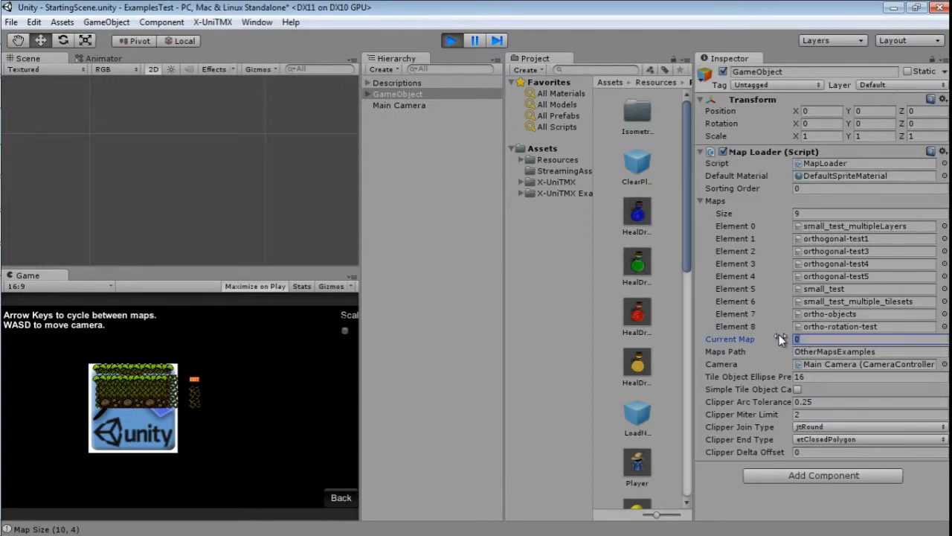
pyautogui.click(242, 368)
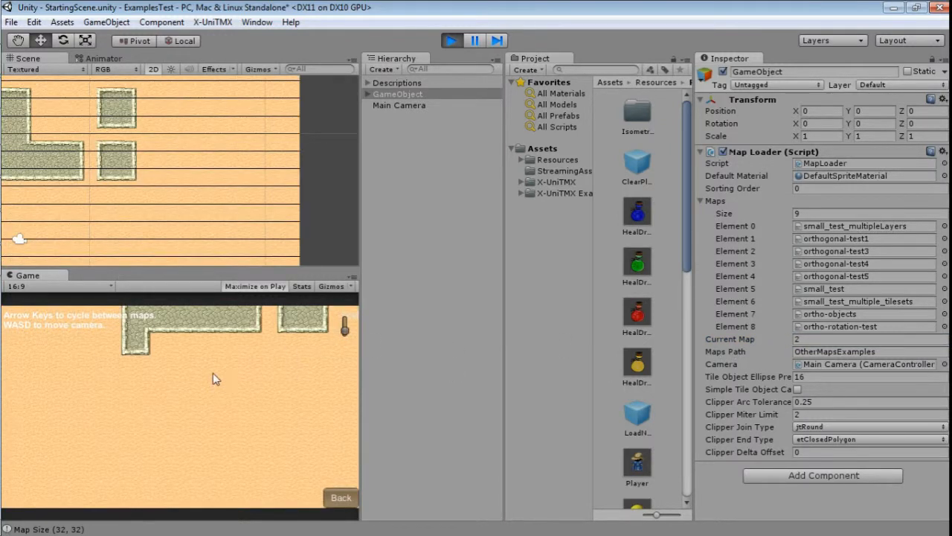
pyautogui.press('Left')
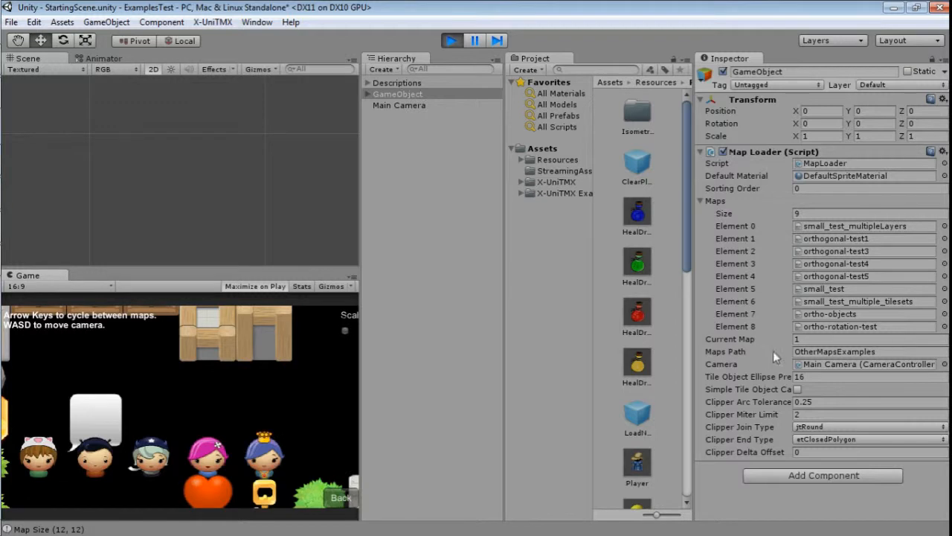
pyautogui.press('Right')
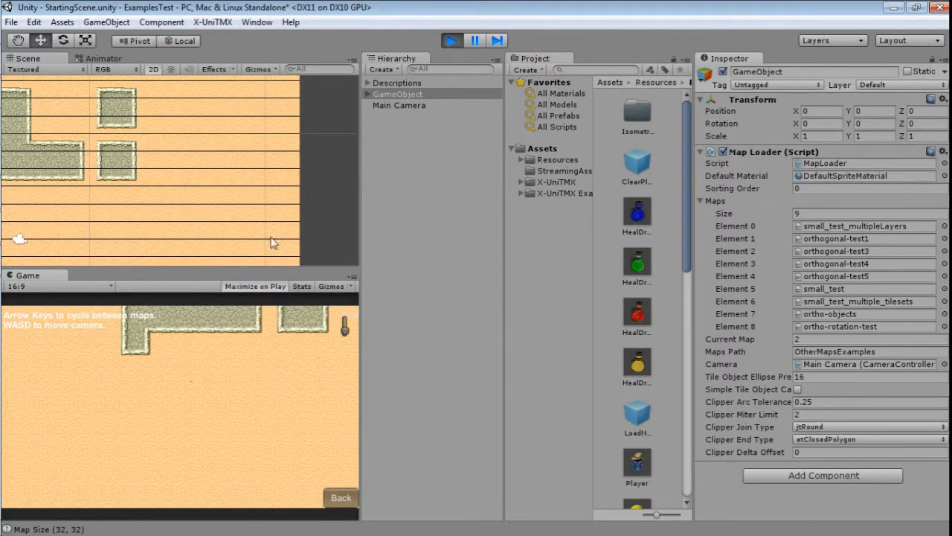
# Open the MapLoader script in Visual Studio and highlight the TiledMap variable in its declaration.
pyautogui.doubleClick(876, 161)
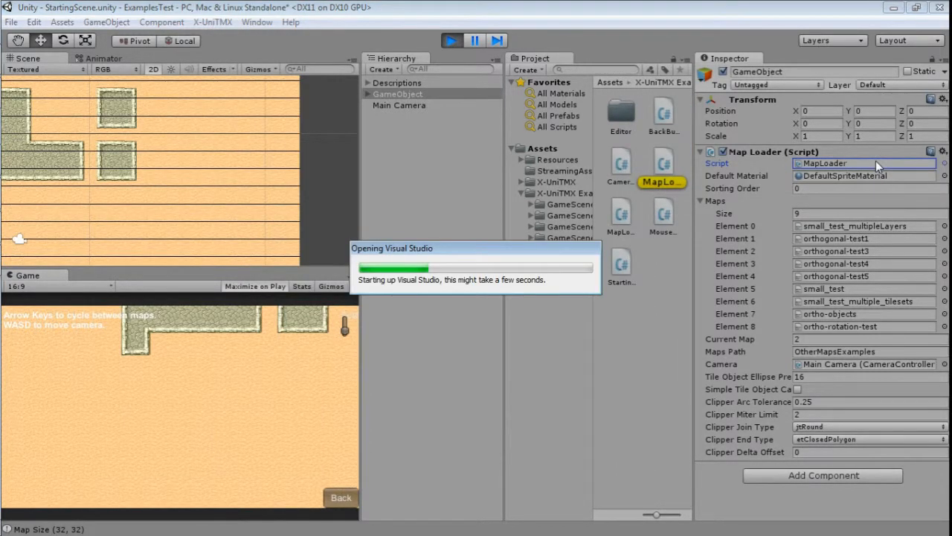
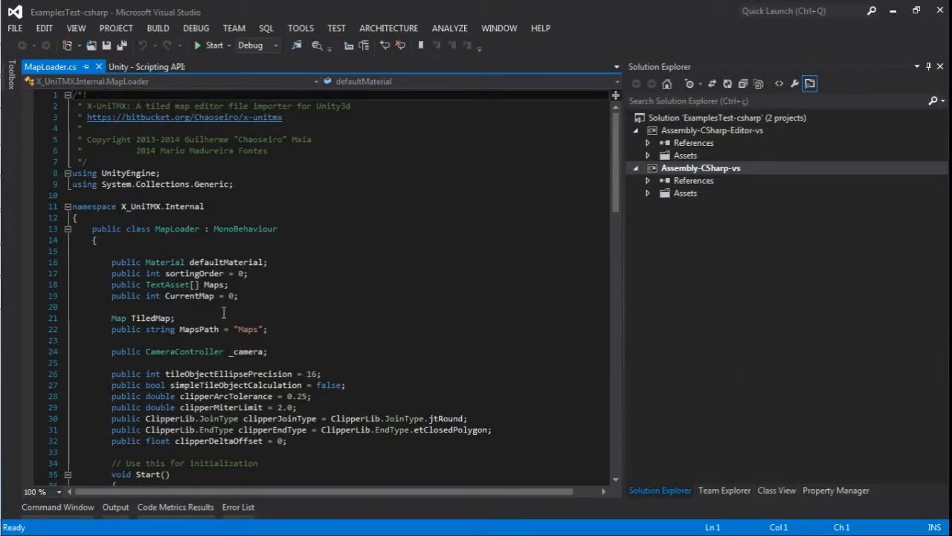
pyautogui.click(114, 318)
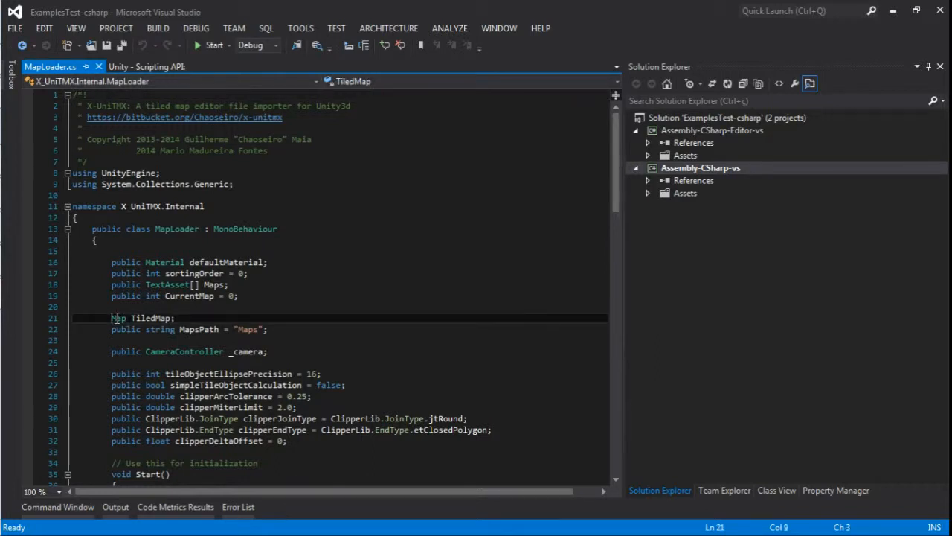
pyautogui.doubleClick(149, 318)
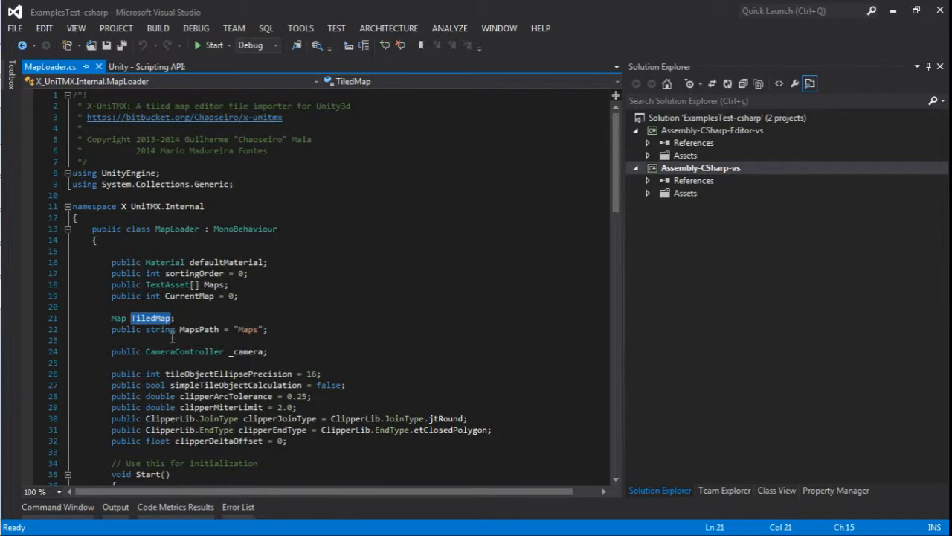
# Highlight the TiledPositionToWorldPoint, GetObjectLayer and GenerateCollidersFromLayer calls in the OnMapLoaded method.
pyautogui.scroll(-11, 268, 337)
pyautogui.scroll(-12, 405, 363)
pyautogui.doubleClick(311, 430)
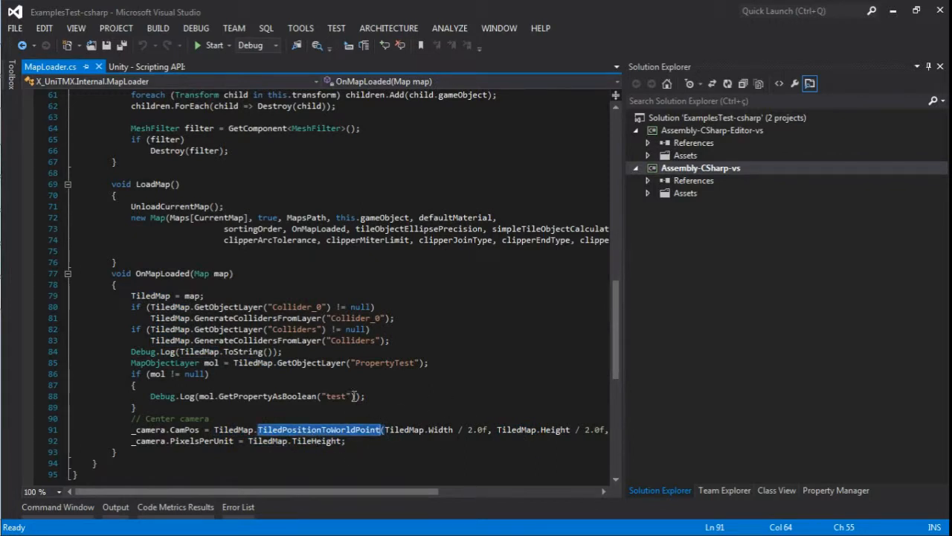
pyautogui.doubleClick(236, 307)
pyautogui.doubleClick(240, 319)
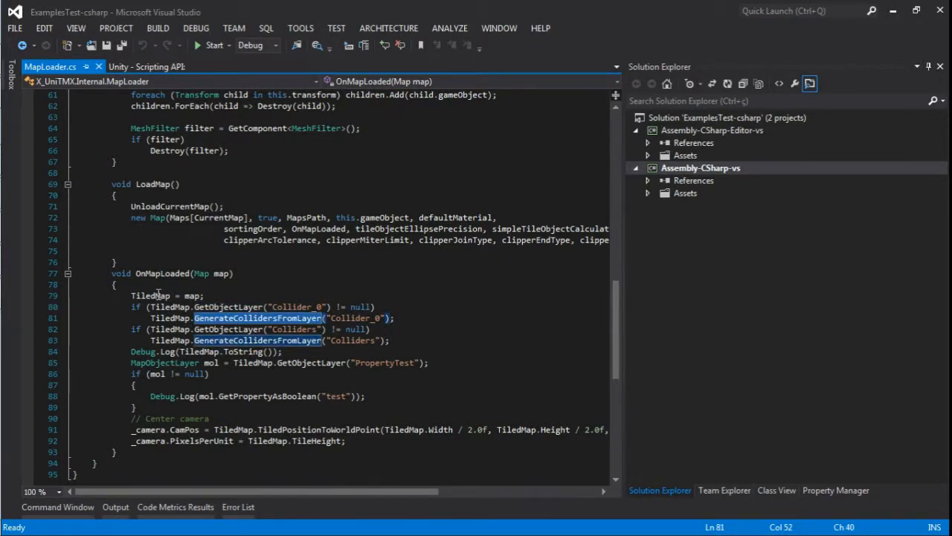
# Highlight the Map constructor call in LoadMap and go to its definition in Map.cs to show the parameter descriptions.
pyautogui.doubleClick(158, 219)
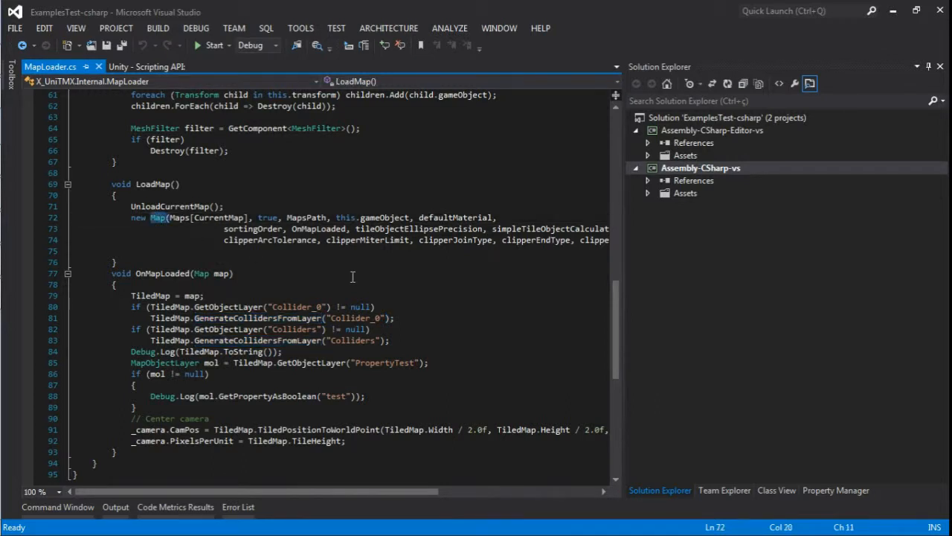
pyautogui.scroll(2, 354, 279)
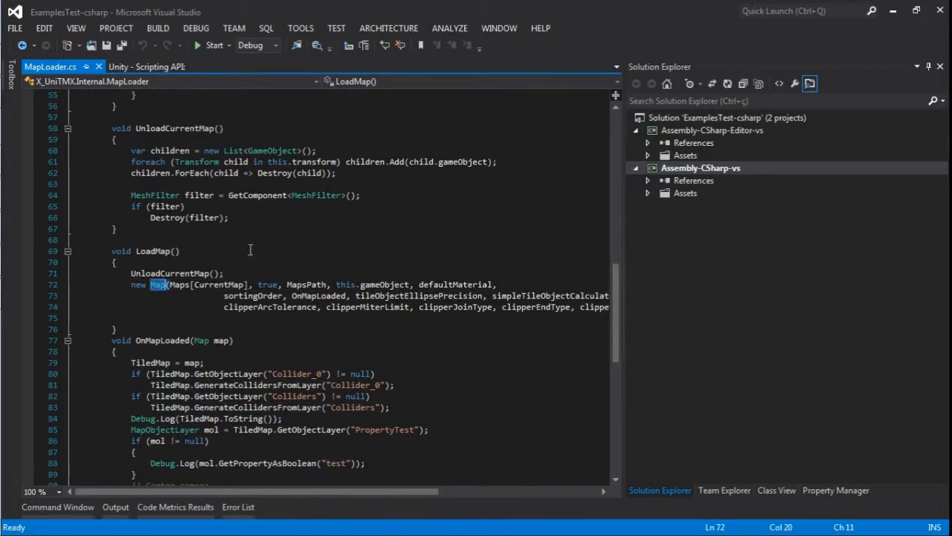
pyautogui.hotkey('alt', 'Tab')
pyautogui.hotkey('alt', 'Tab')
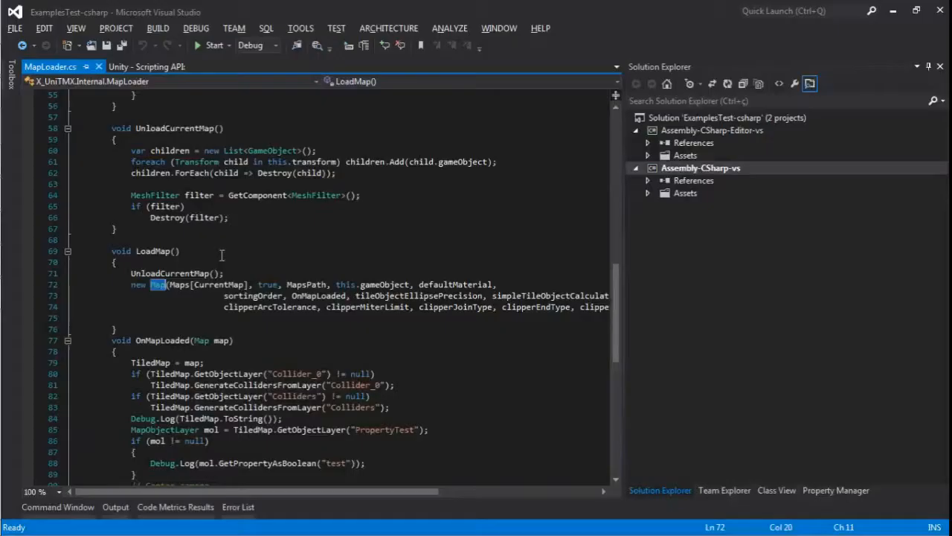
pyautogui.click(157, 286)
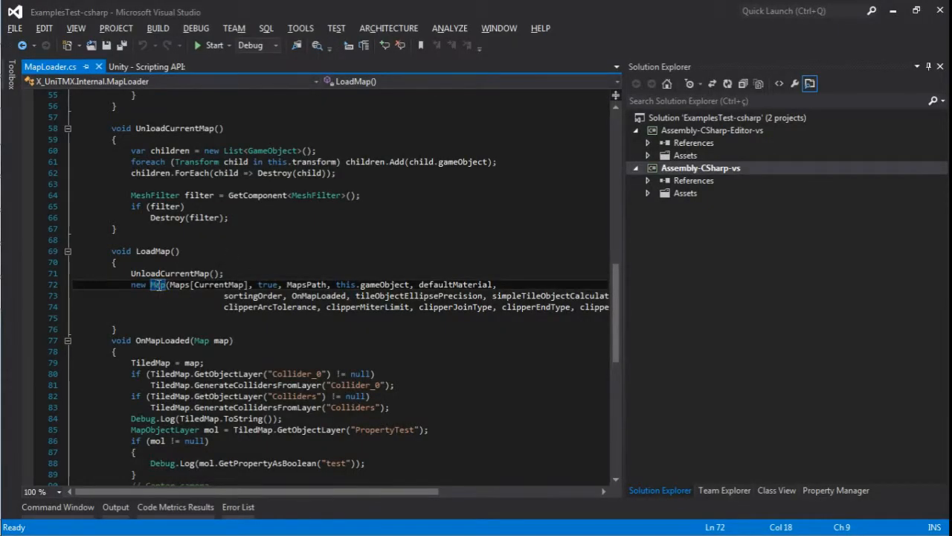
pyautogui.press('F12')
pyautogui.scroll(3, 145, 209)
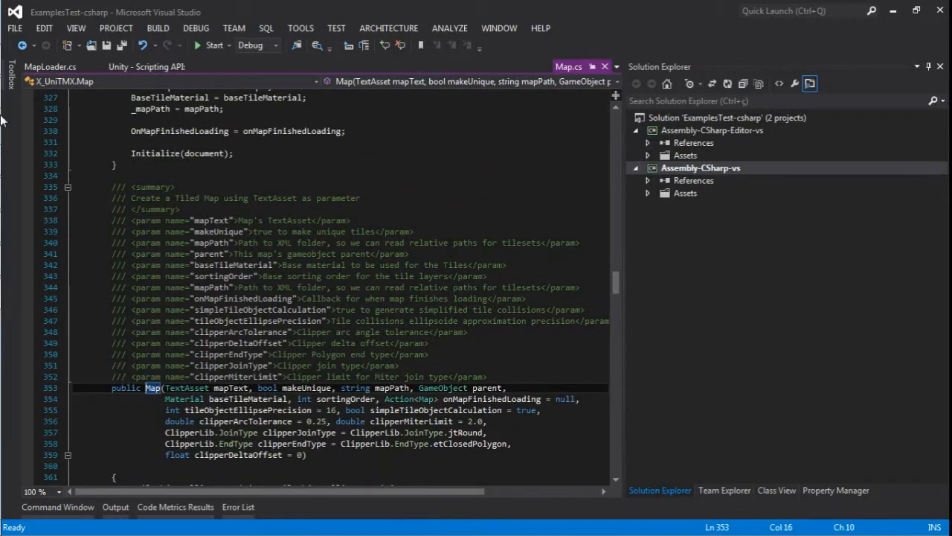
# Switch to the browser, show the X-UniTMX repository overview and open its Doxygen-generated documentation.
pyautogui.click(18, 94)
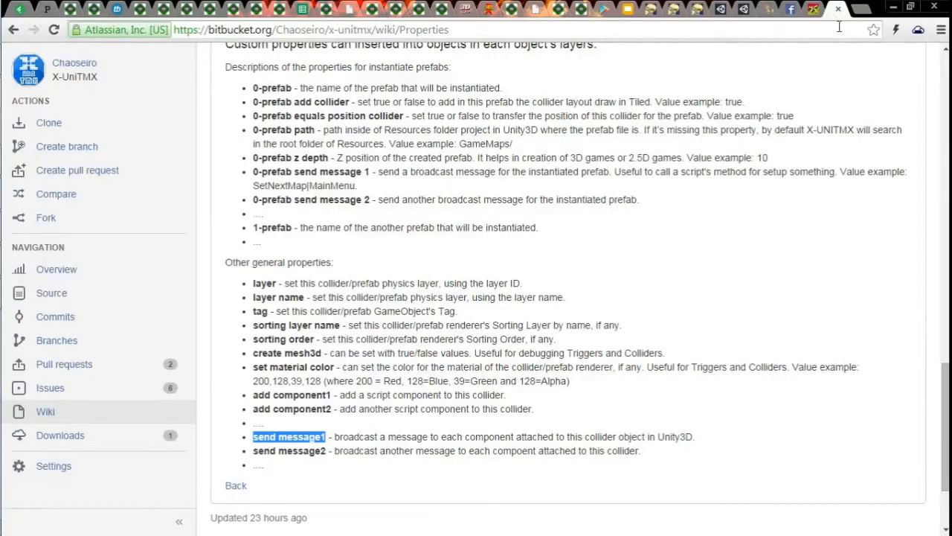
pyautogui.scroll(5, 664, 155)
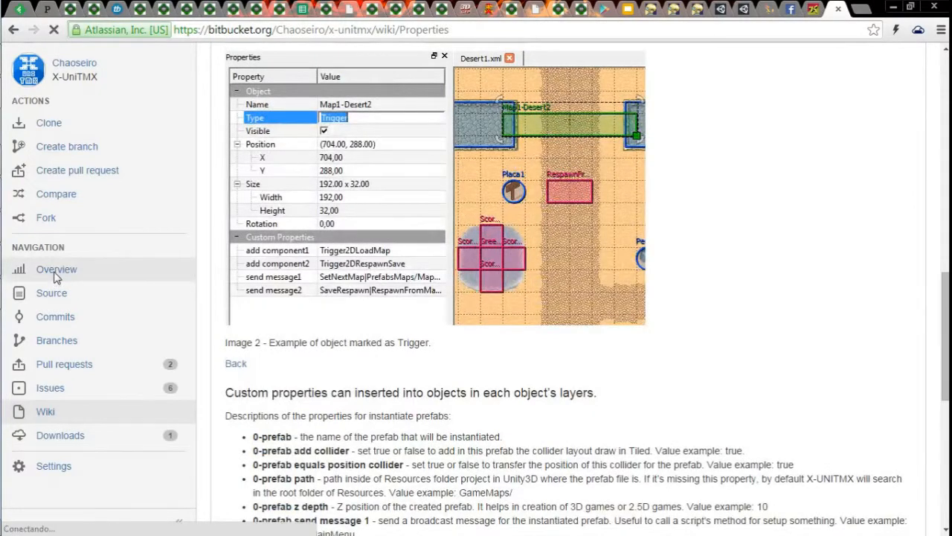
pyautogui.click(55, 272)
pyautogui.scroll(-1, 489, 343)
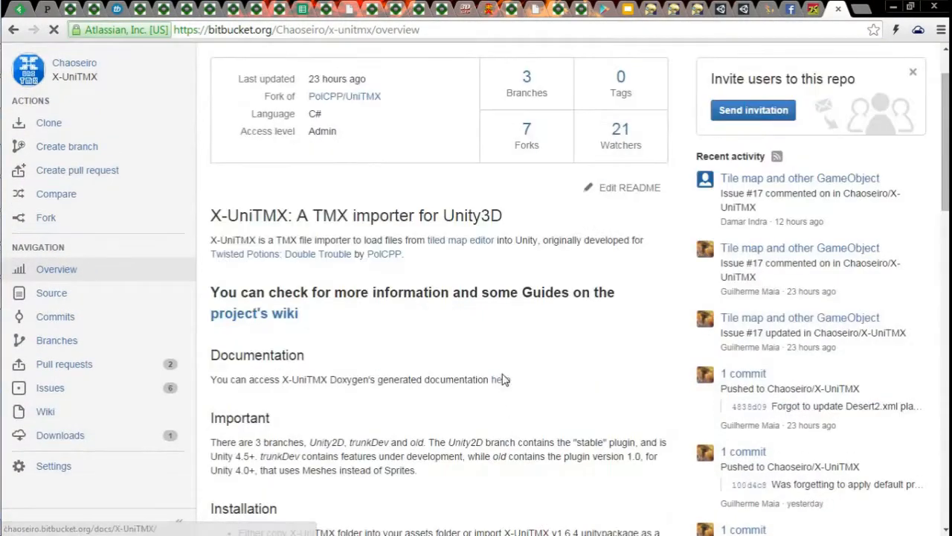
pyautogui.click(502, 380)
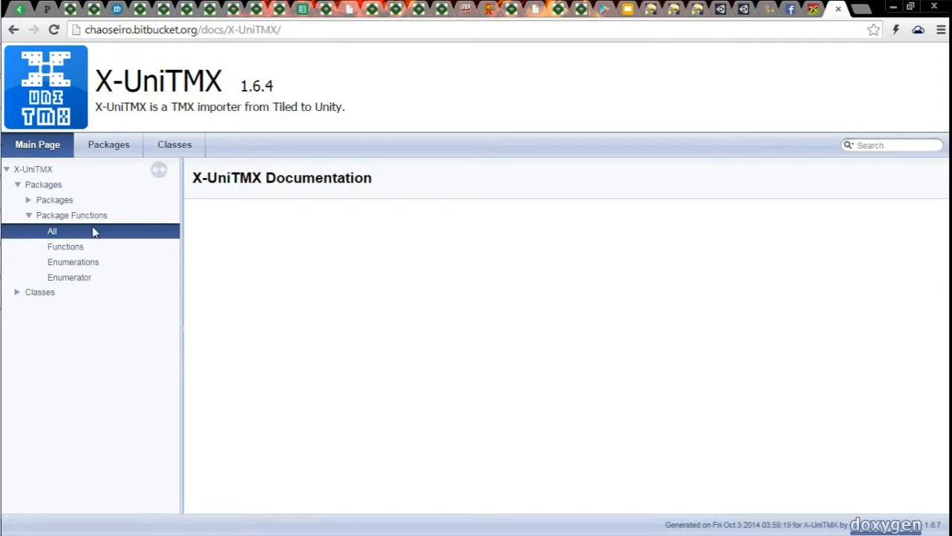
# Open the X_UniTMX package in the documentation and show the reference page of its Map class.
pyautogui.click(47, 187)
pyautogui.click(48, 186)
pyautogui.click(56, 202)
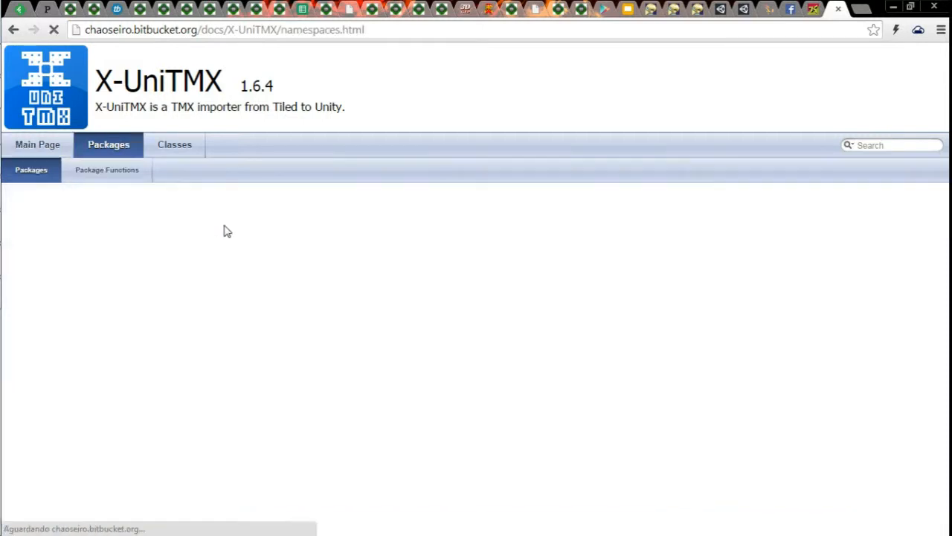
pyautogui.click(244, 335)
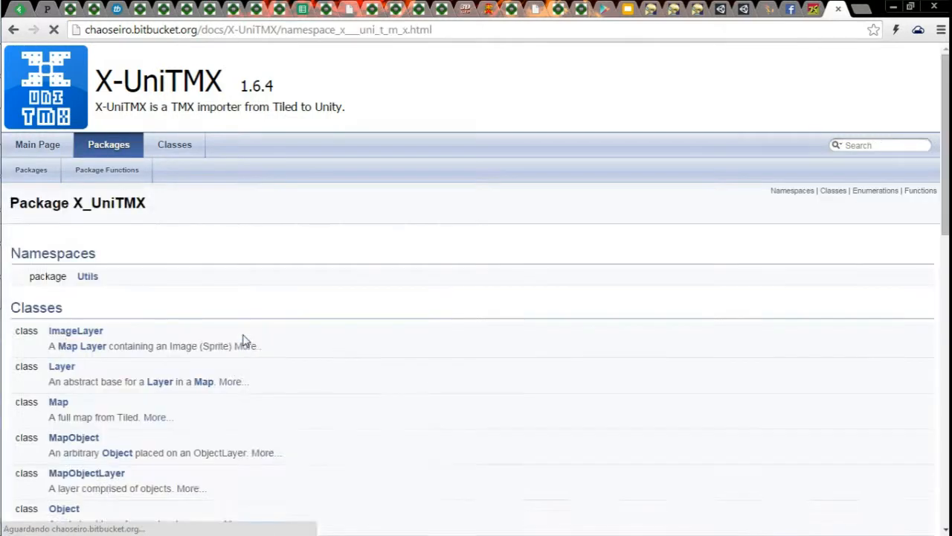
pyautogui.scroll(-2, 338, 276)
pyautogui.scroll(-2, 327, 297)
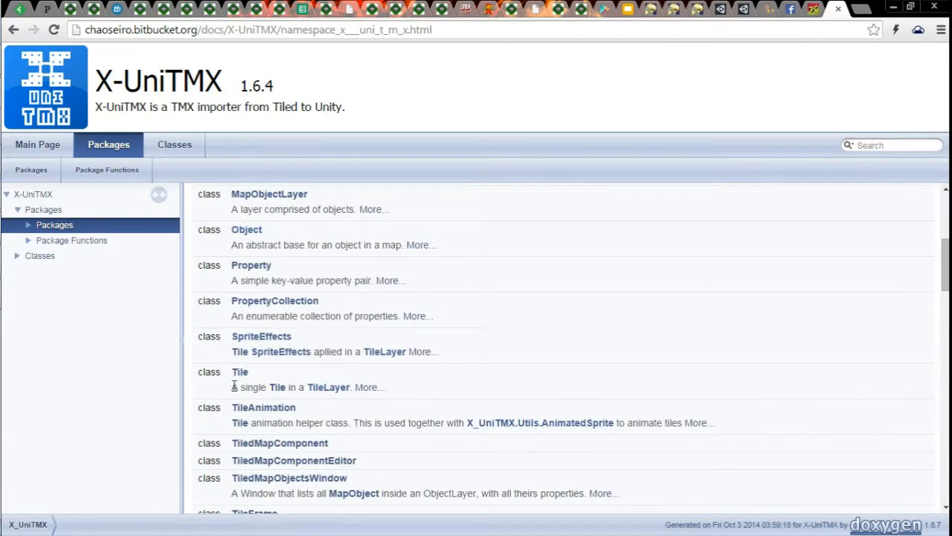
pyautogui.scroll(2, 298, 383)
pyautogui.click(246, 263)
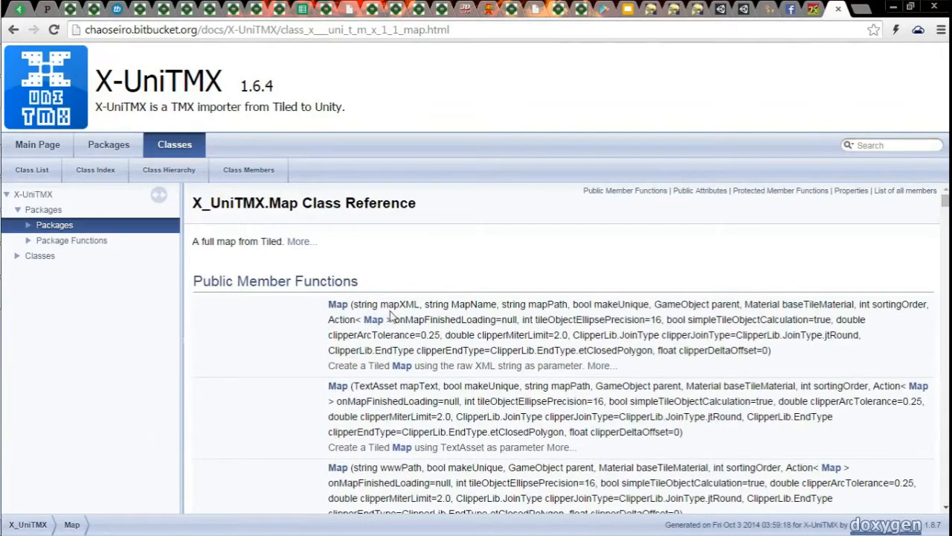
# Examine the Map class's public member functions, from the constructors down to the collider generation functions.
pyautogui.scroll(-8, 361, 317)
pyautogui.scroll(8, 368, 328)
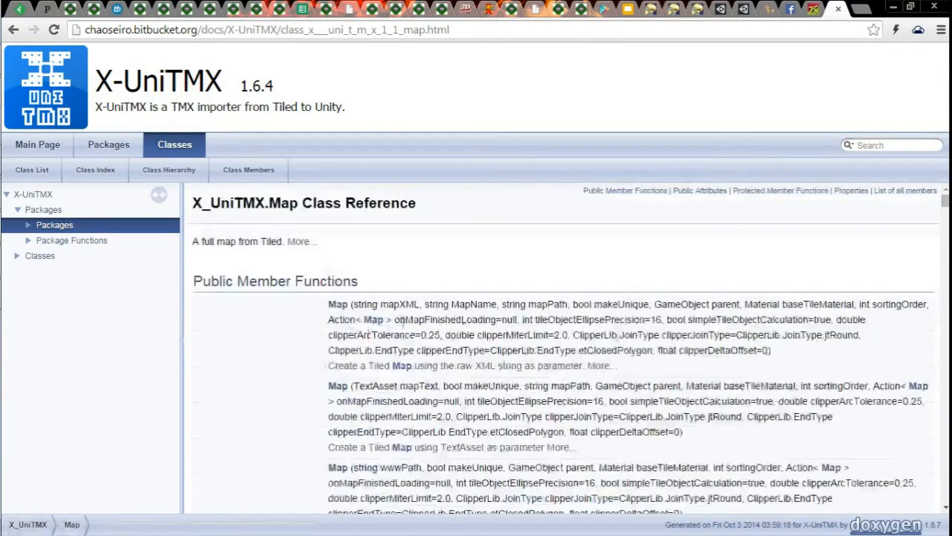
pyautogui.scroll(-4, 462, 319)
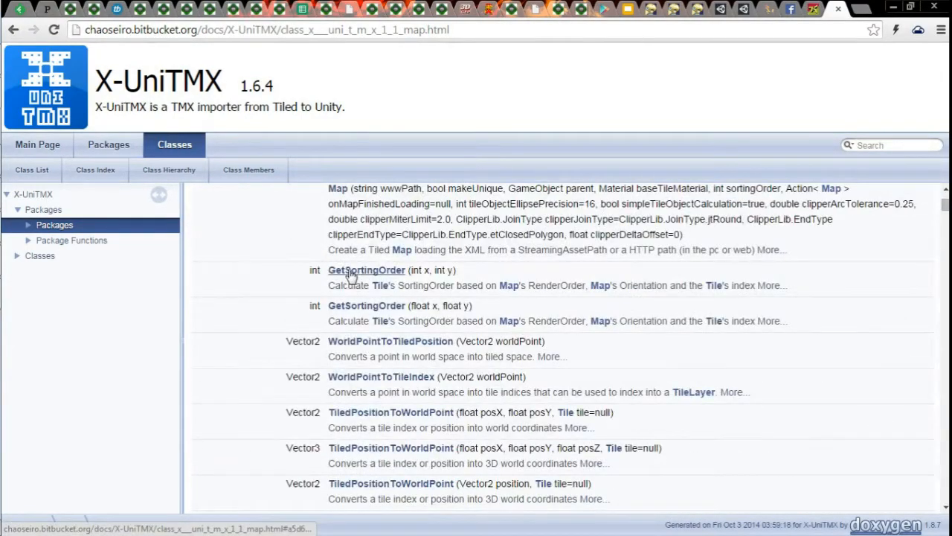
pyautogui.scroll(-3, 349, 277)
pyautogui.scroll(2, 361, 312)
pyautogui.scroll(-9, 363, 311)
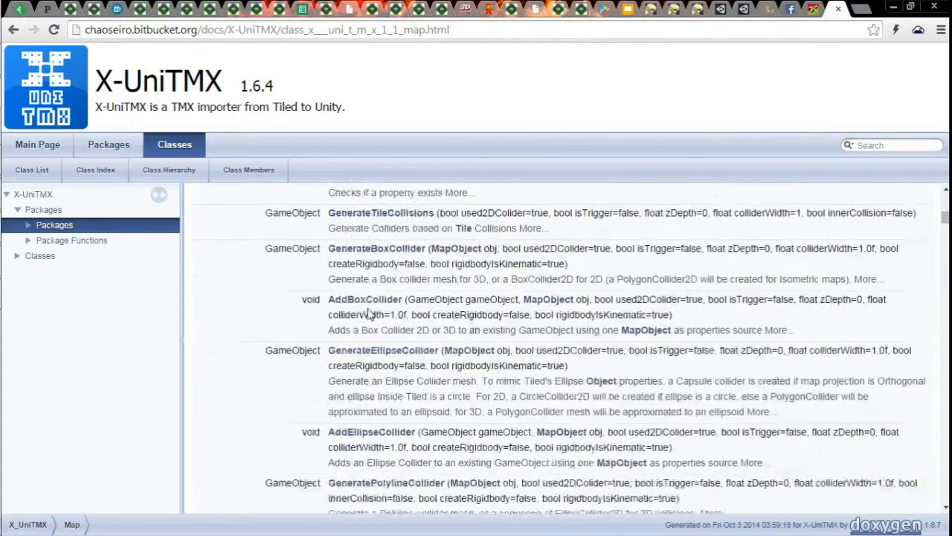
pyautogui.scroll(-2, 369, 314)
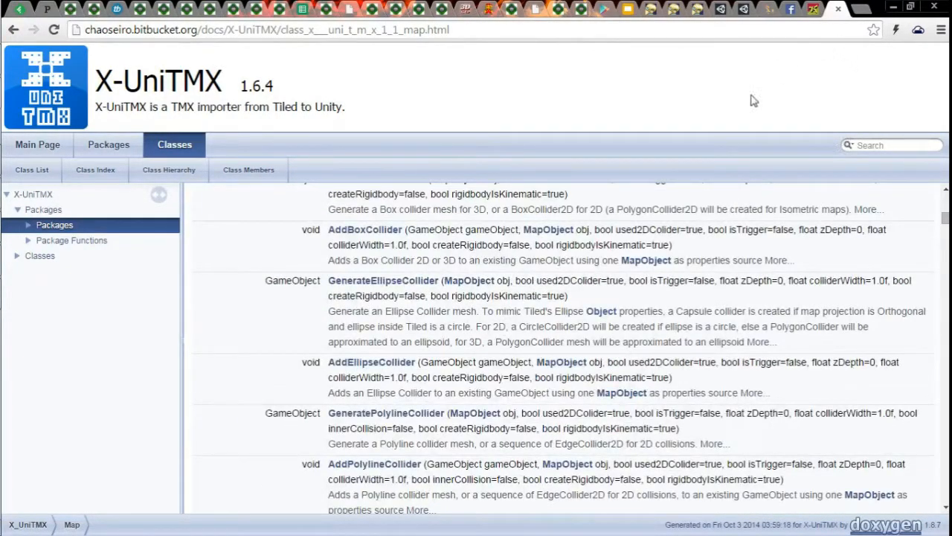
# Return to Unity, switch from the current test scene to the (Ortho) Streamed Assets Test and show the StreamingAssets folder's contents.
pyautogui.click(892, 9)
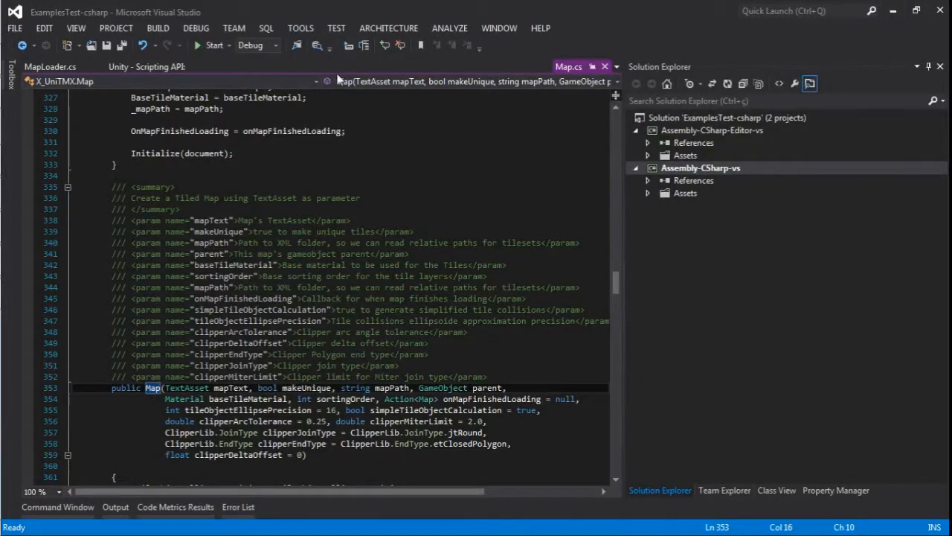
pyautogui.hotkey('alt', 'Tab')
pyautogui.press('Tab')
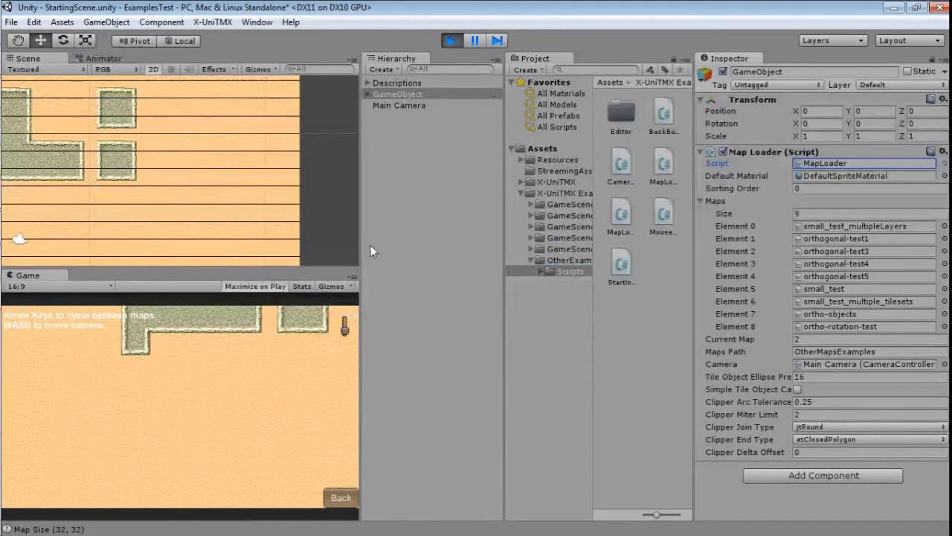
pyautogui.click(340, 498)
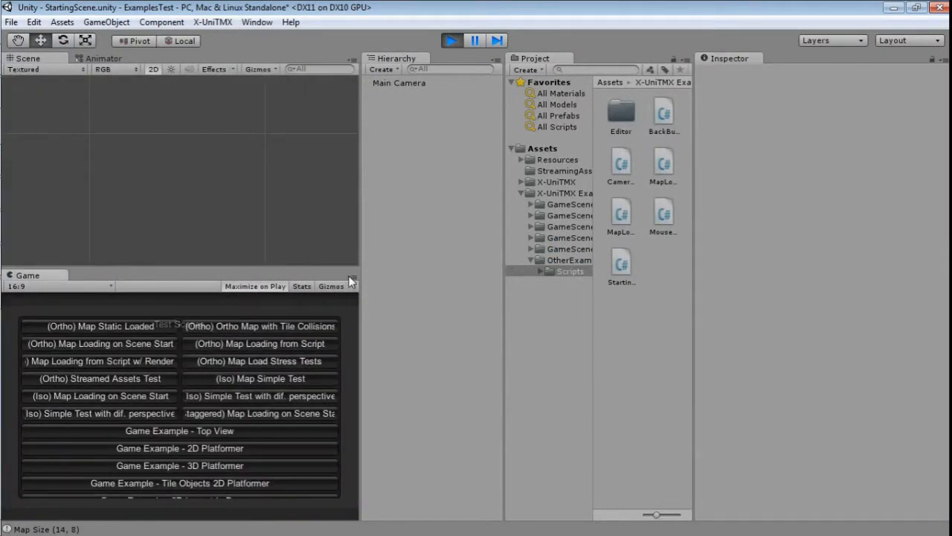
pyautogui.click(117, 379)
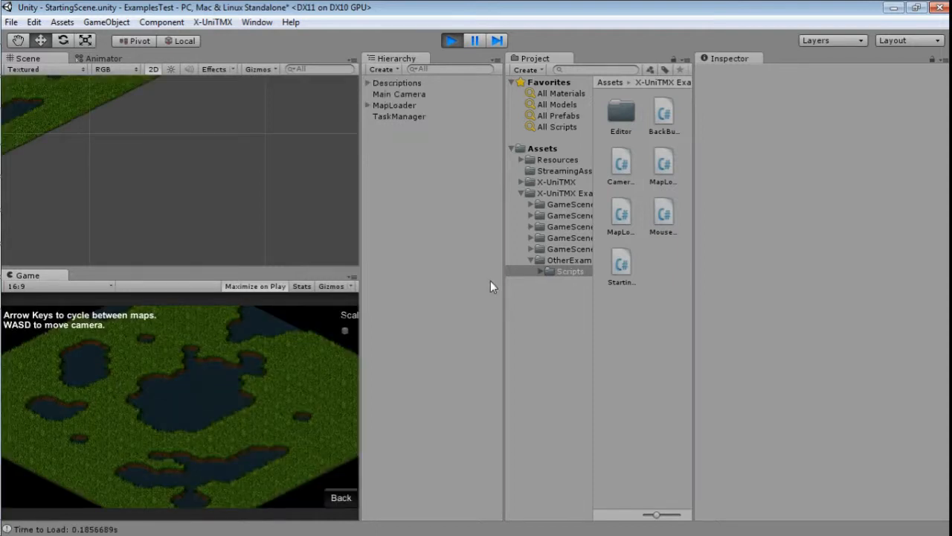
pyautogui.click(551, 171)
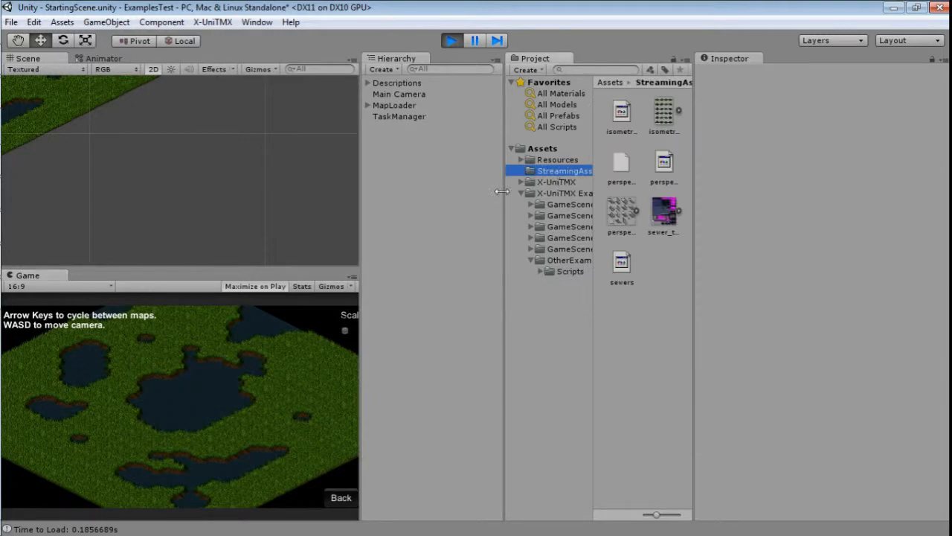
# Widen the project's folder tree and examine the isometric_grass_and_water texture's import settings in the StreamingAssets folder.
pyautogui.moveTo(503, 191); pyautogui.dragTo(494, 191)
pyautogui.moveTo(585, 192); pyautogui.dragTo(608, 192)
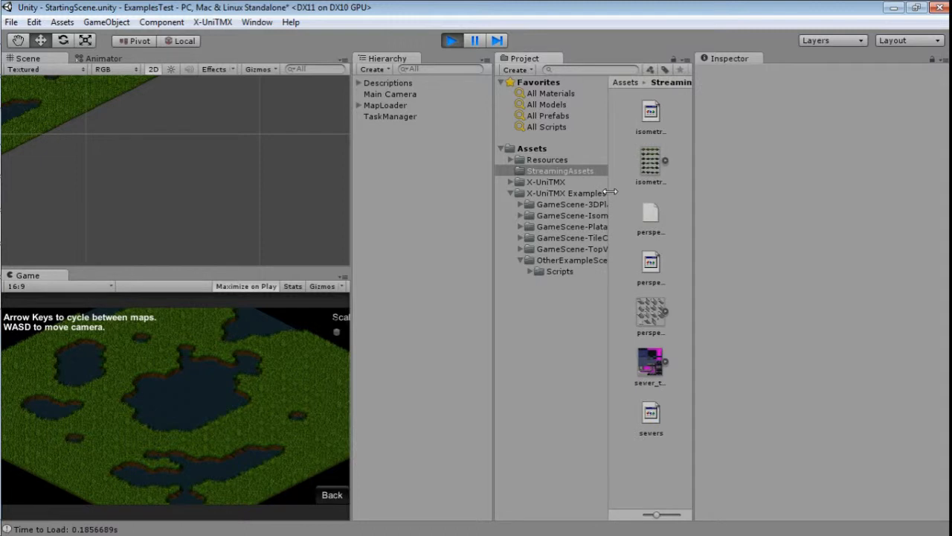
pyautogui.click(555, 160)
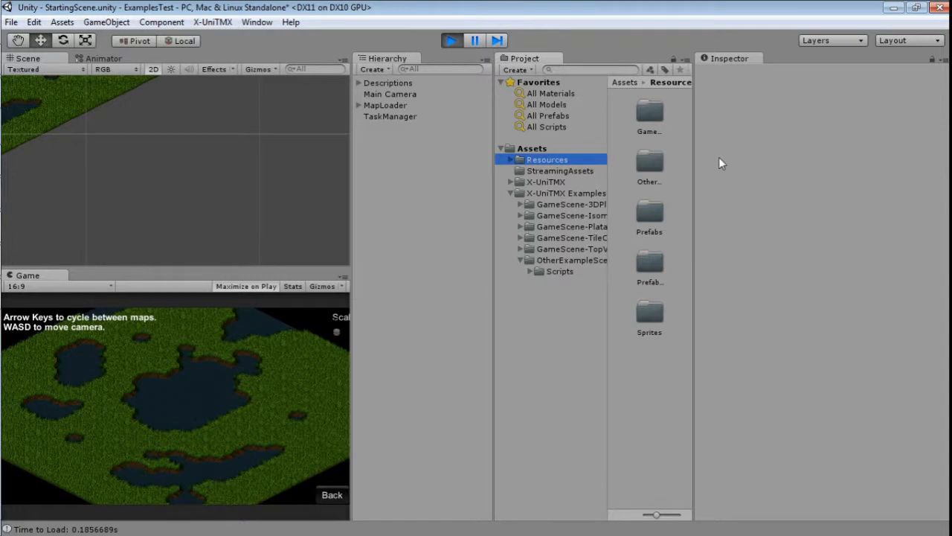
pyautogui.click(553, 171)
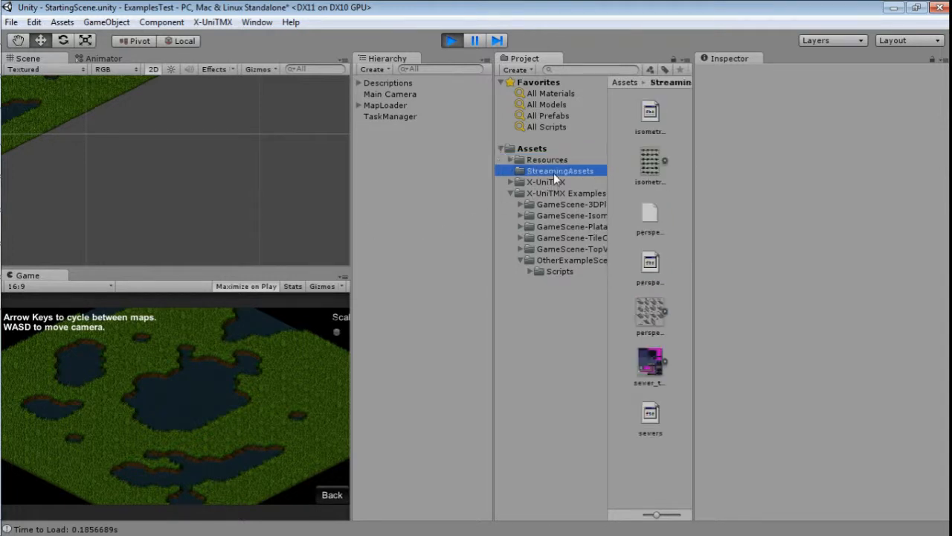
pyautogui.click(649, 173)
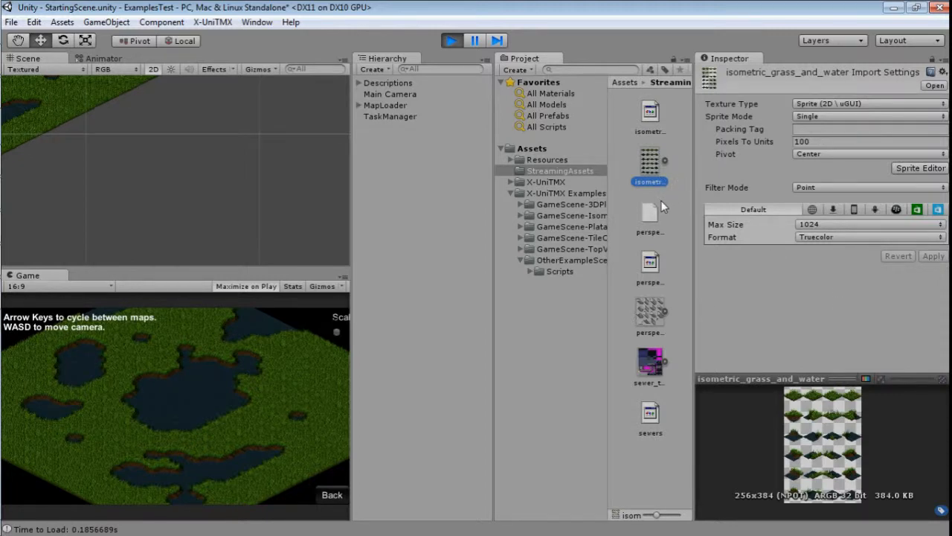
pyautogui.click(588, 171)
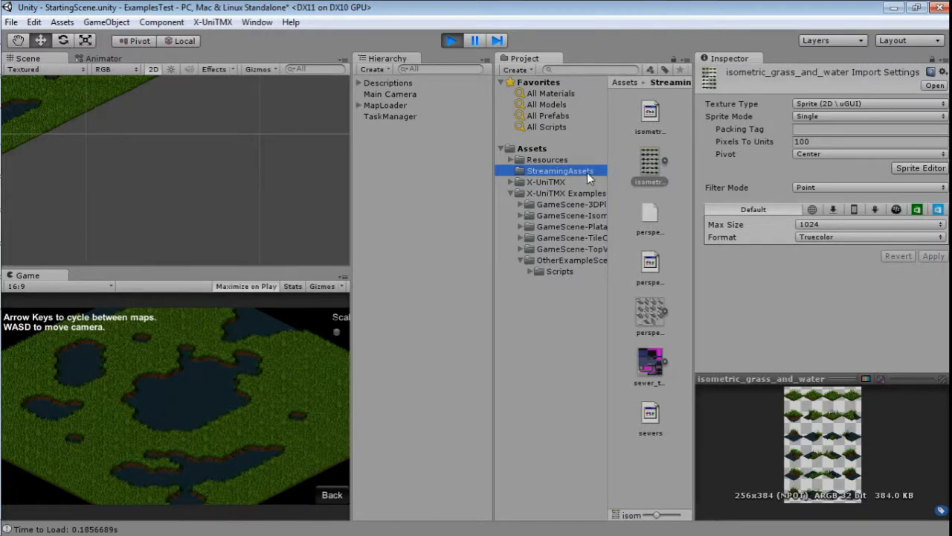
# Switch to the file explorer and open the Winx86 build folder inside the Builds folder of X-UniTMX Projects.
pyautogui.moveTo(2, 87)
pyautogui.click(15, 65)
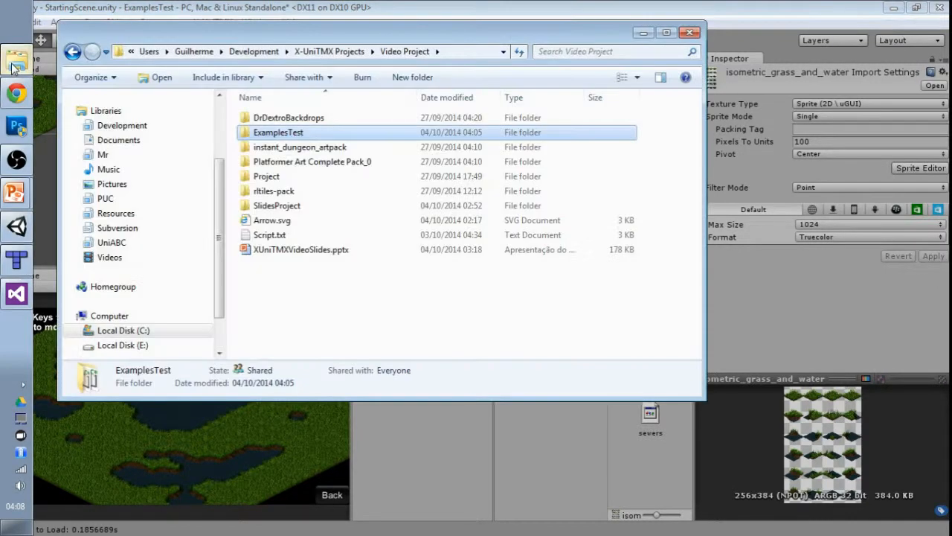
pyautogui.click(328, 51)
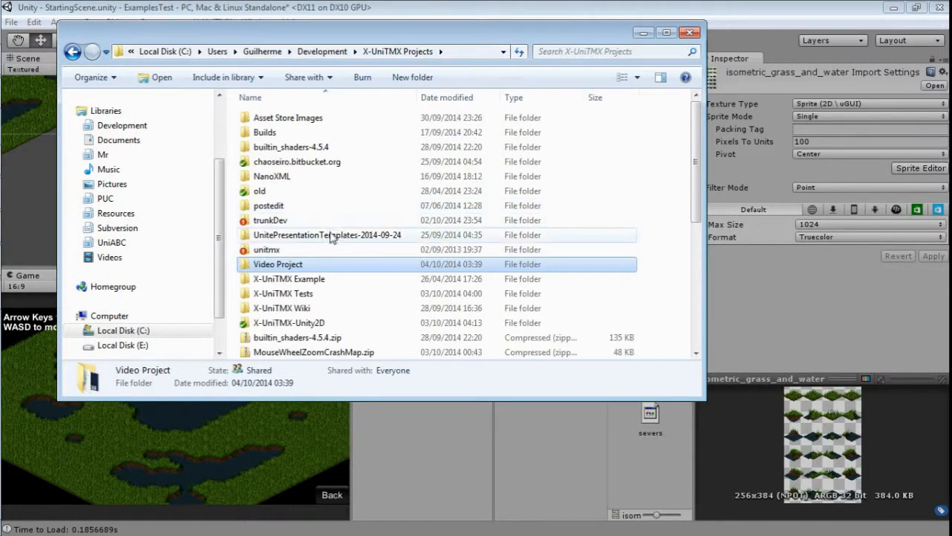
pyautogui.doubleClick(315, 277)
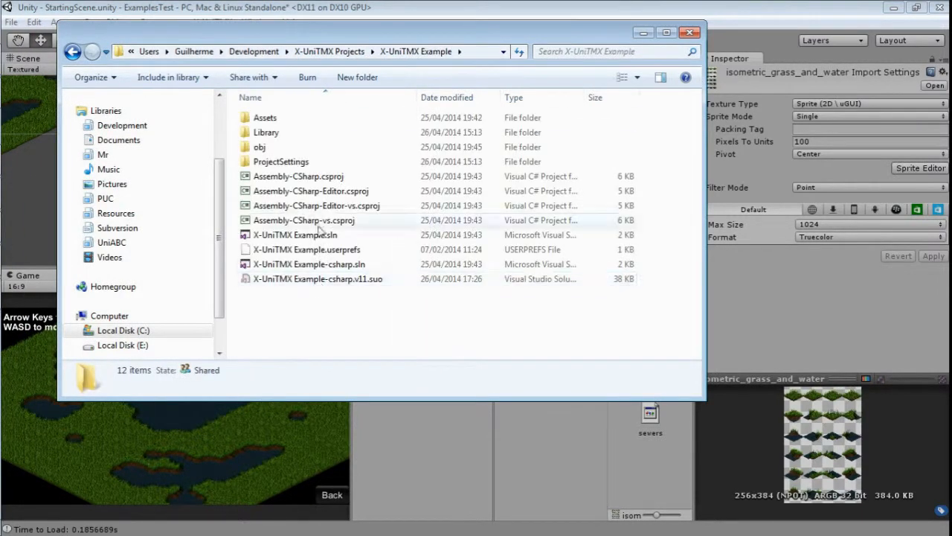
pyautogui.click(344, 52)
pyautogui.doubleClick(294, 133)
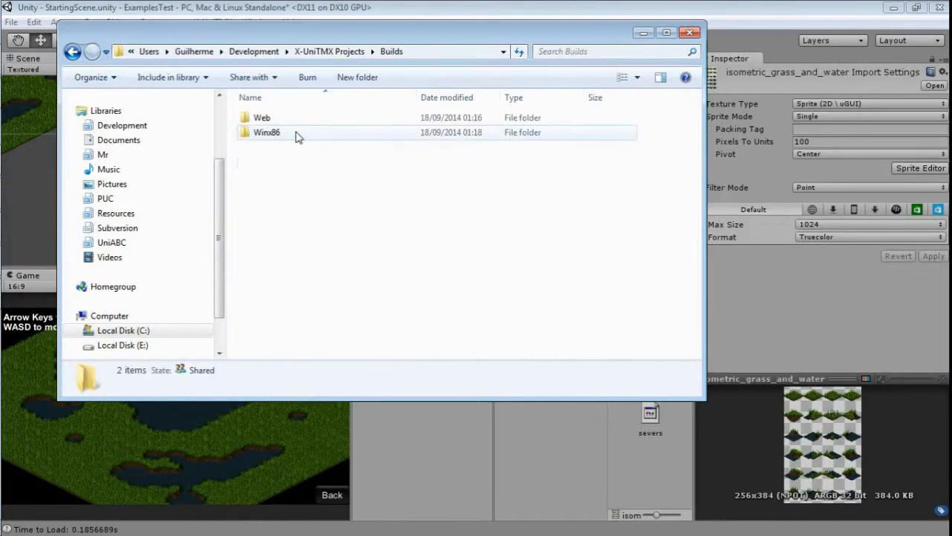
pyautogui.click(295, 136)
pyautogui.doubleClick(294, 134)
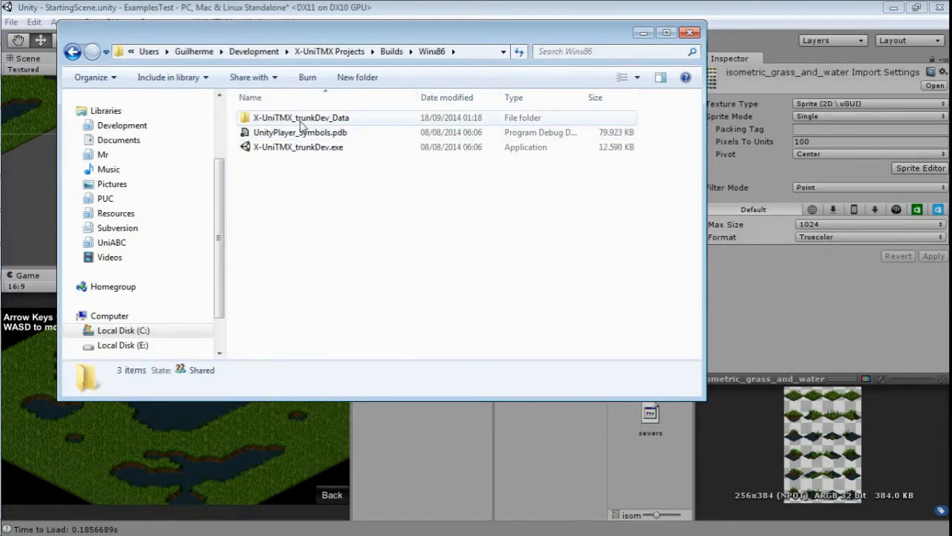
# Open the Web build folder and show the map and tileset files in its StreamingAssets folder.
pyautogui.click(391, 52)
pyautogui.doubleClick(331, 119)
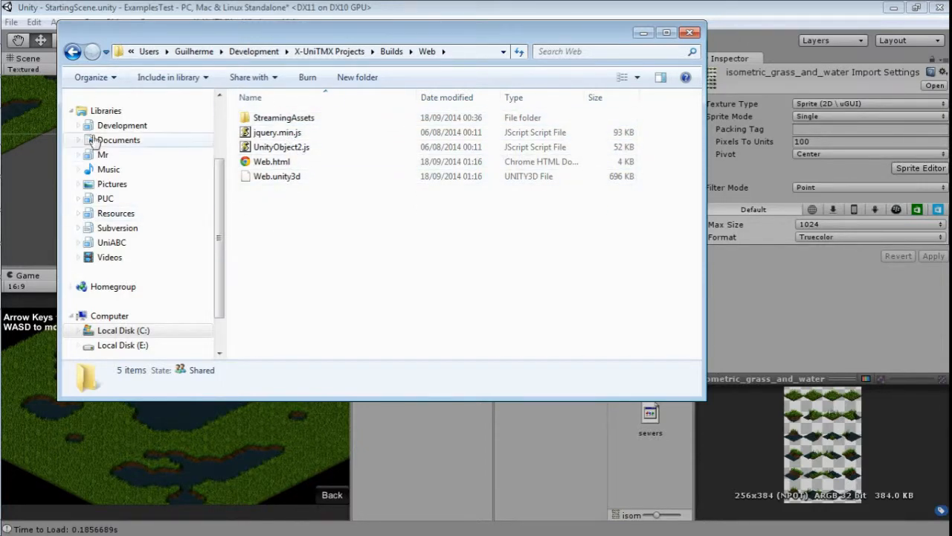
pyautogui.click(291, 121)
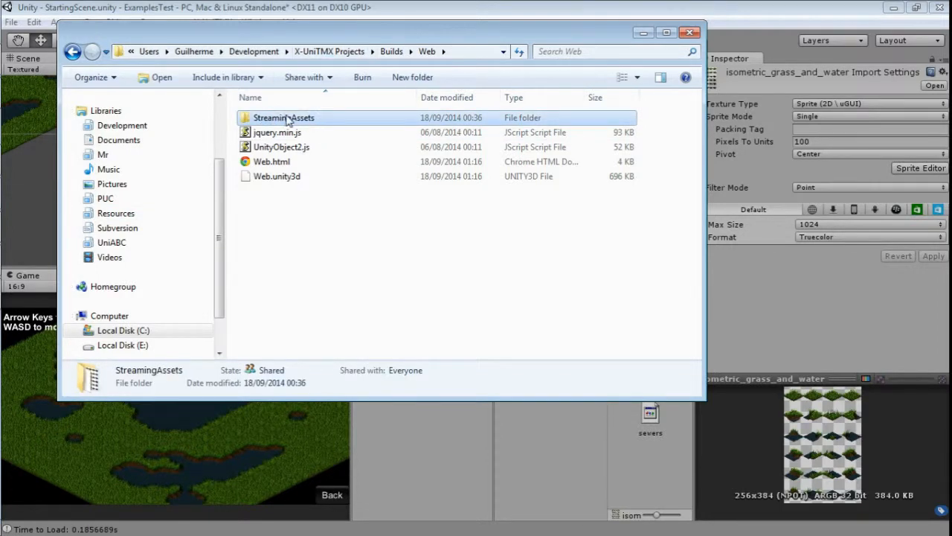
pyautogui.doubleClick(289, 120)
pyautogui.moveTo(345, 38); pyautogui.dragTo(244, 247)
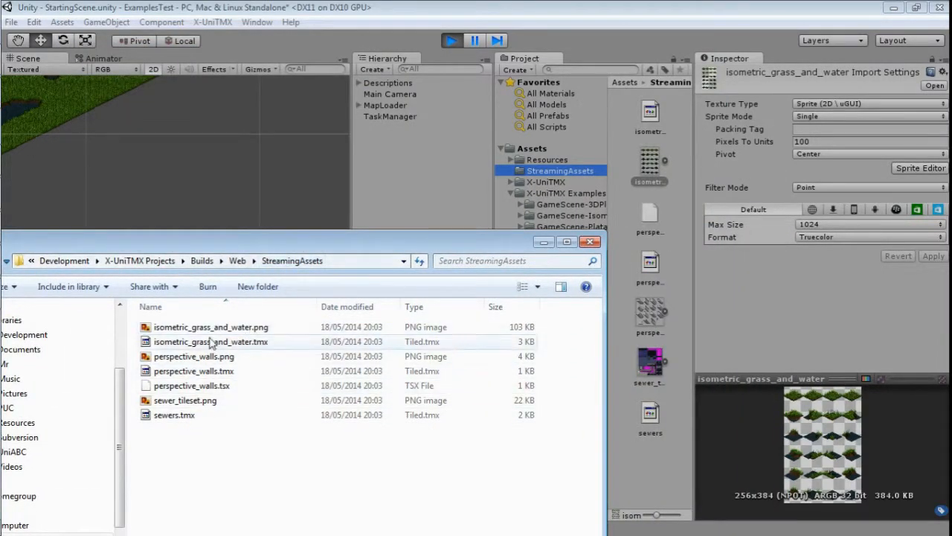
pyautogui.moveTo(240, 244); pyautogui.dragTo(302, 89)
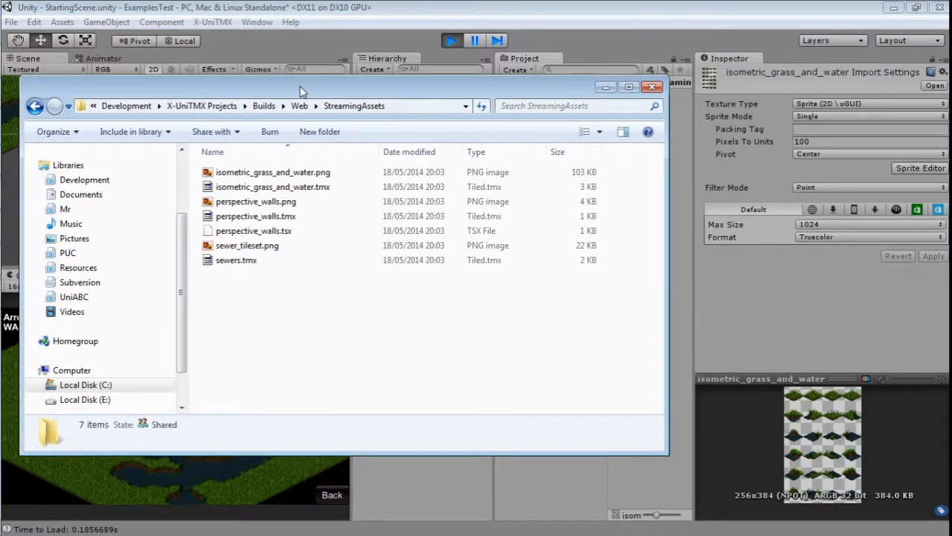
pyautogui.click(300, 107)
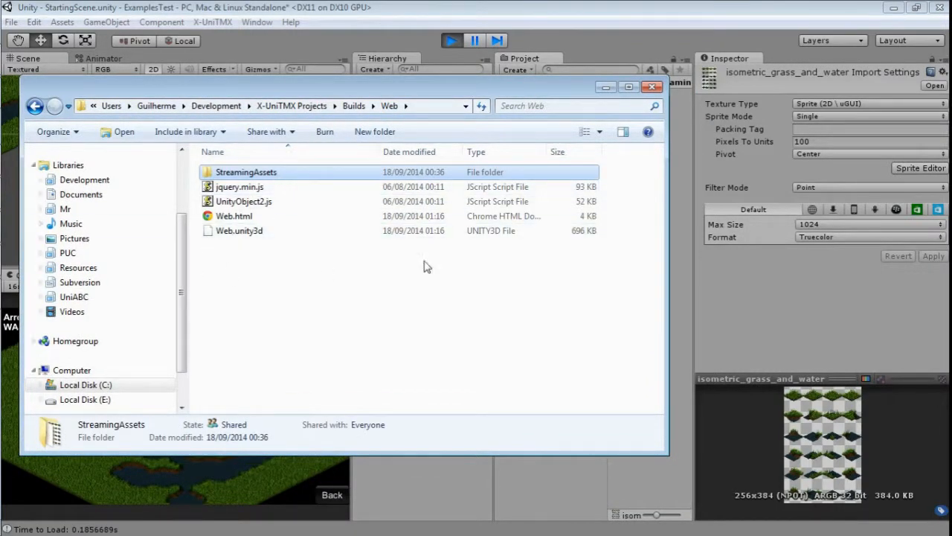
pyautogui.doubleClick(275, 174)
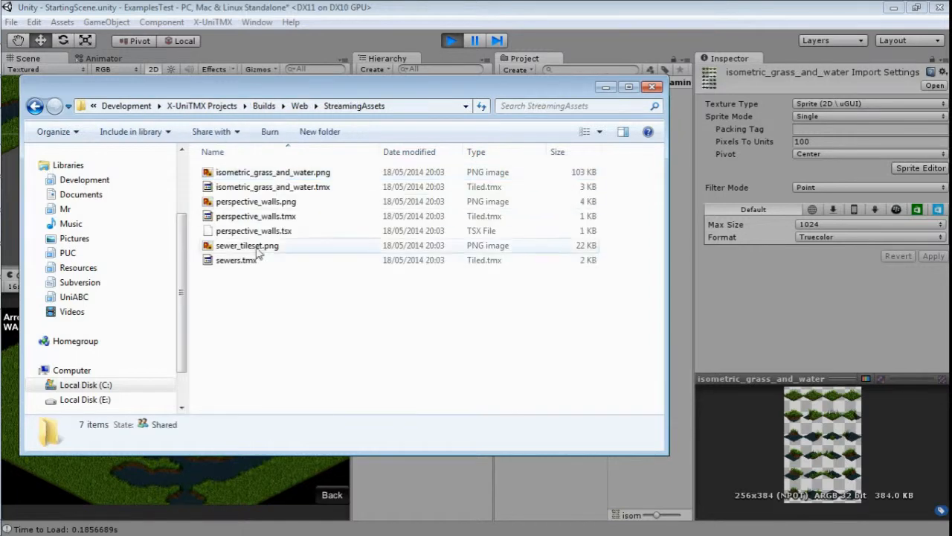
pyautogui.moveTo(433, 90); pyautogui.dragTo(422, 56)
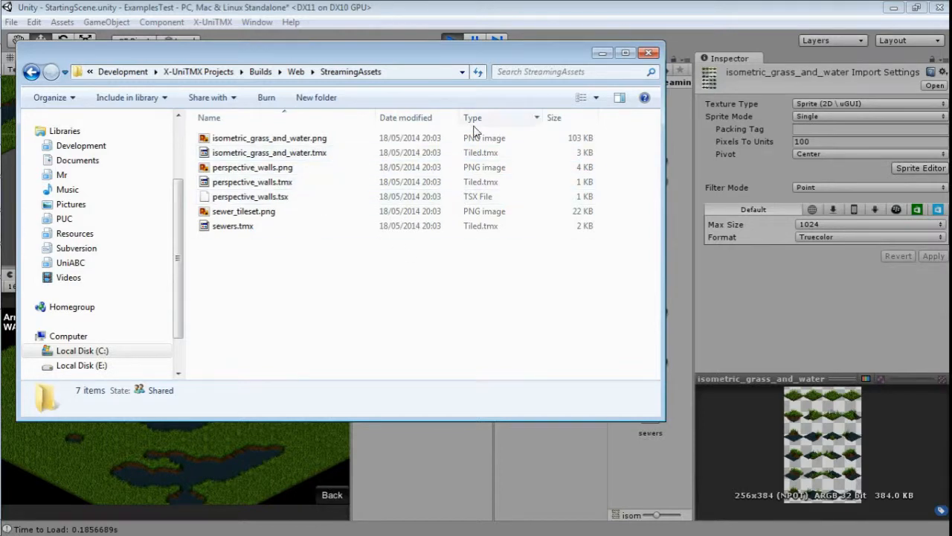
# Return to Unity and cycle the running streamed assets test to the sewers map.
pyautogui.click(579, 16)
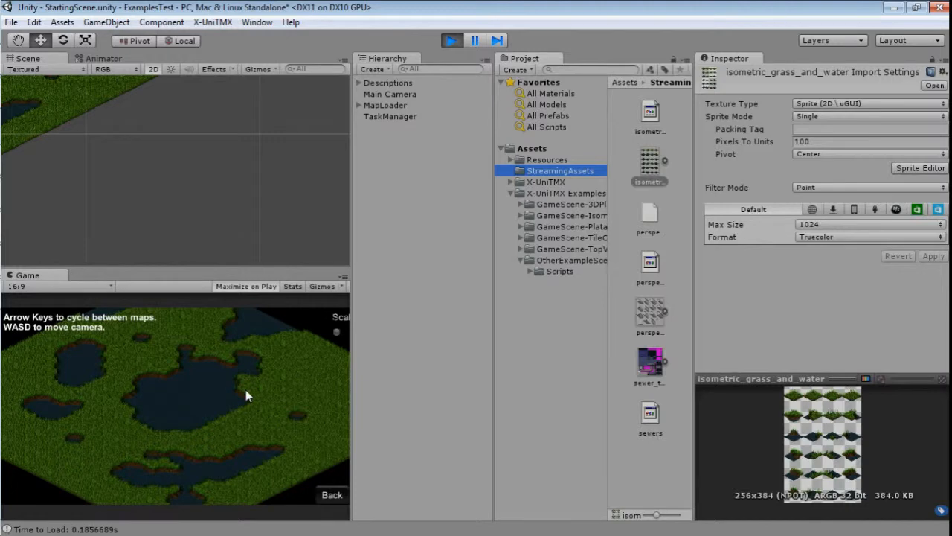
pyautogui.press('Right')
pyautogui.press('Left')
pyautogui.press('Right')
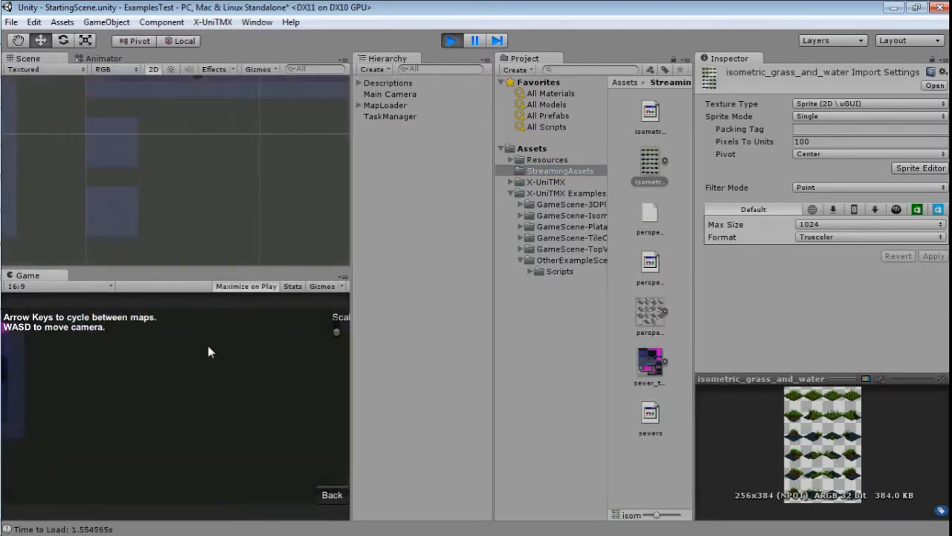
# Expand the MapLoader object and its Maps list, and copy the sewers.tmx web address from Element 2.
pyautogui.click(395, 105)
pyautogui.click(358, 105)
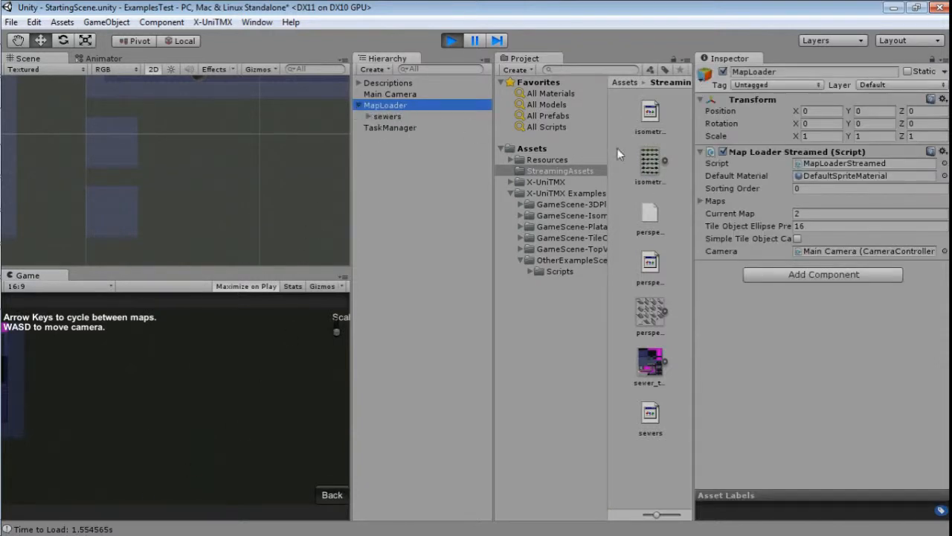
pyautogui.click(700, 201)
pyautogui.click(828, 250)
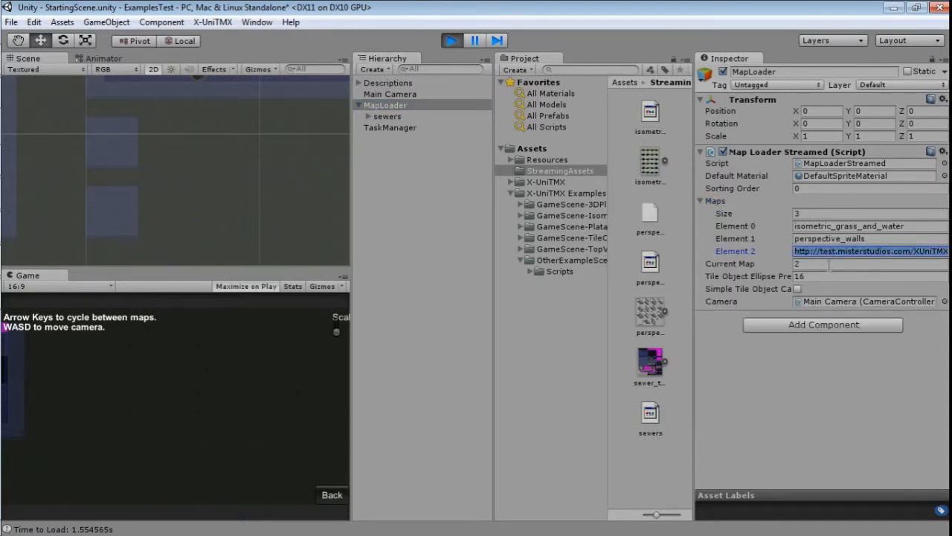
pyautogui.press('End')
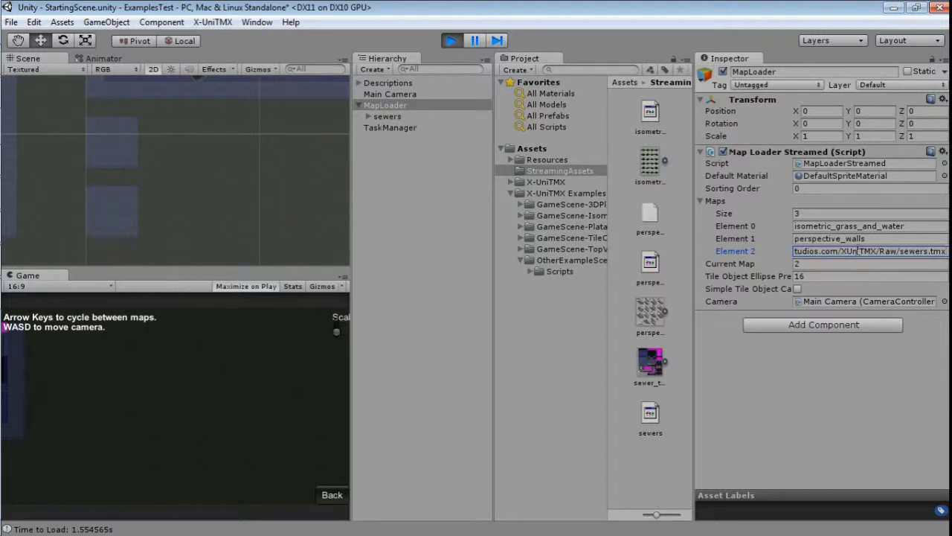
pyautogui.hotkey('ctrl', 'a')
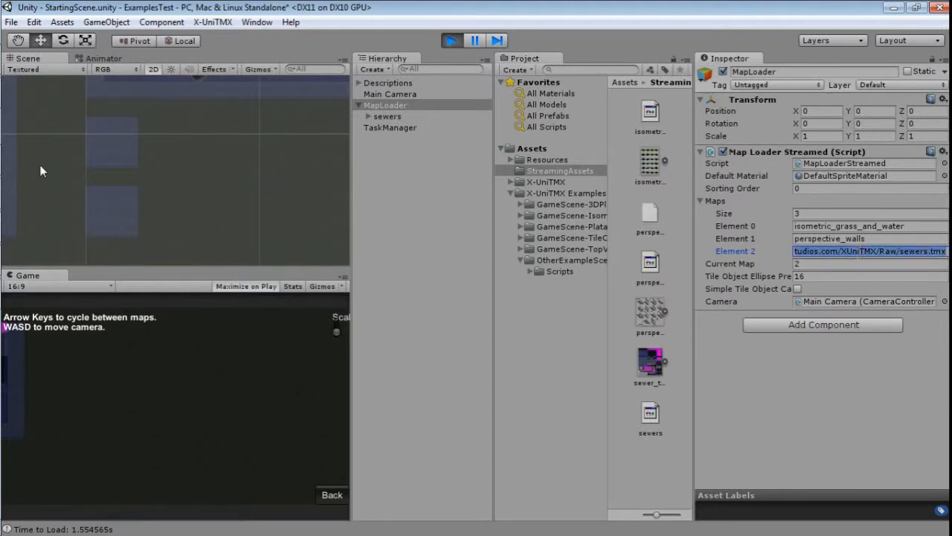
pyautogui.moveTo(22, 117)
pyautogui.click(19, 98)
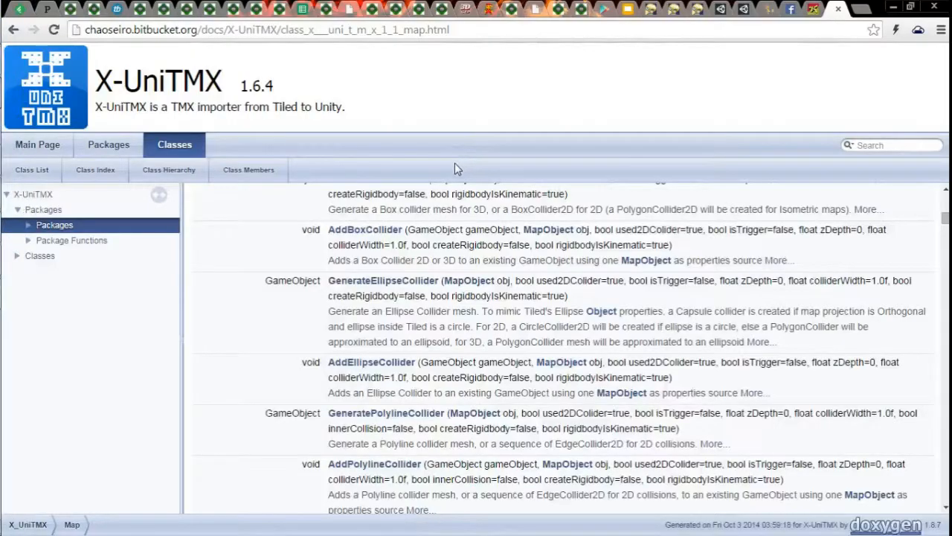
pyautogui.hotkey('ctrl', 't')
pyautogui.write('http://test.misterstudios.com/XUniTMX/Raw/sewers.tmx')
pyautogui.press('Return')
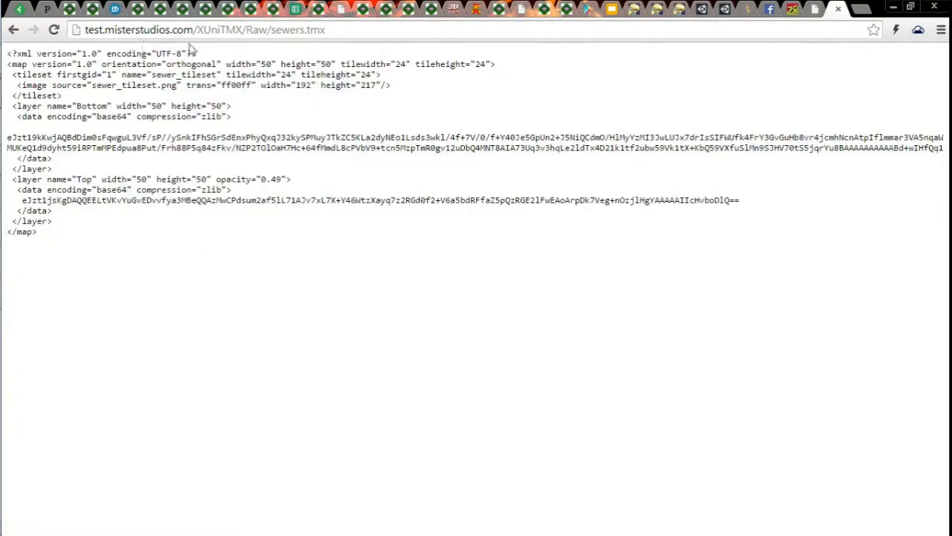
pyautogui.moveTo(154, 244); pyautogui.dragTo(6, 51)
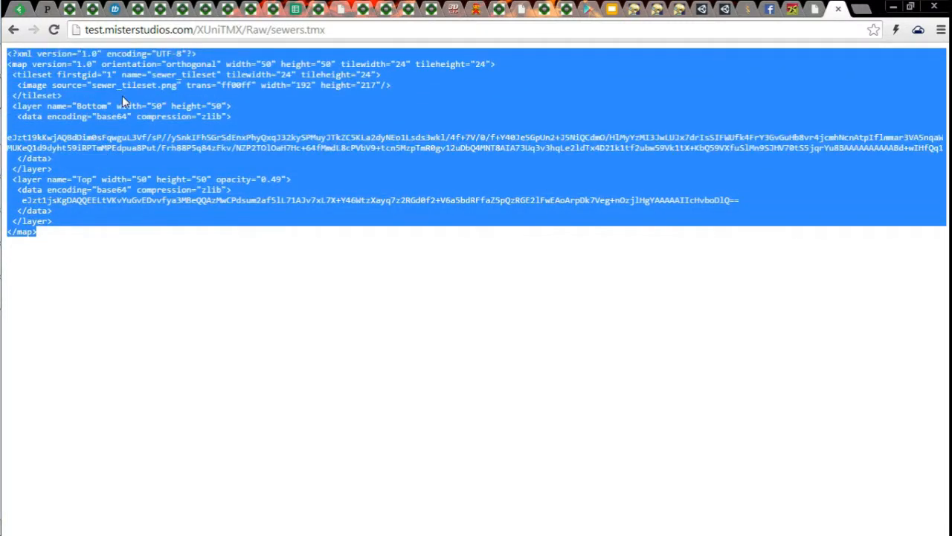
pyautogui.click(240, 152)
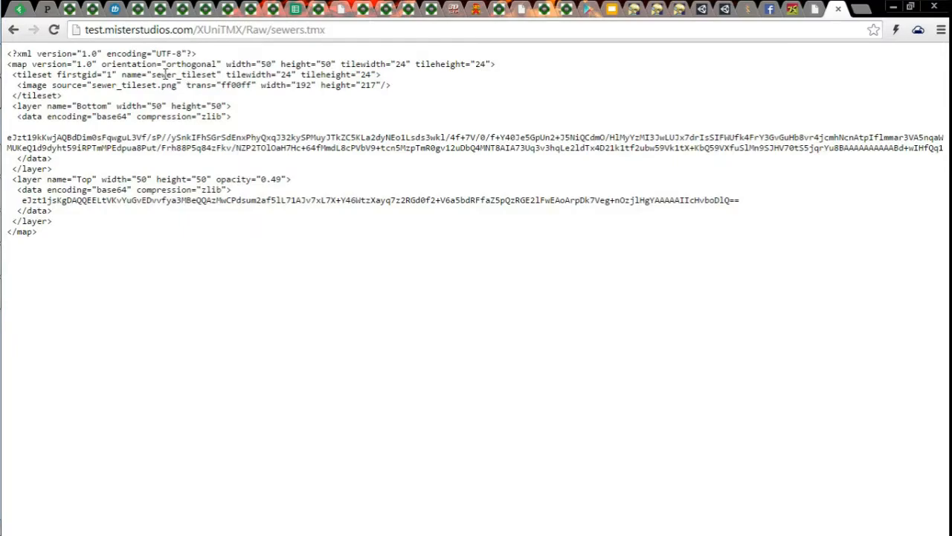
# Return to Unity, leave the streamed assets test and start the (Iso) Map Loading on Scene Start test.
pyautogui.hotkey('alt', 'Tab')
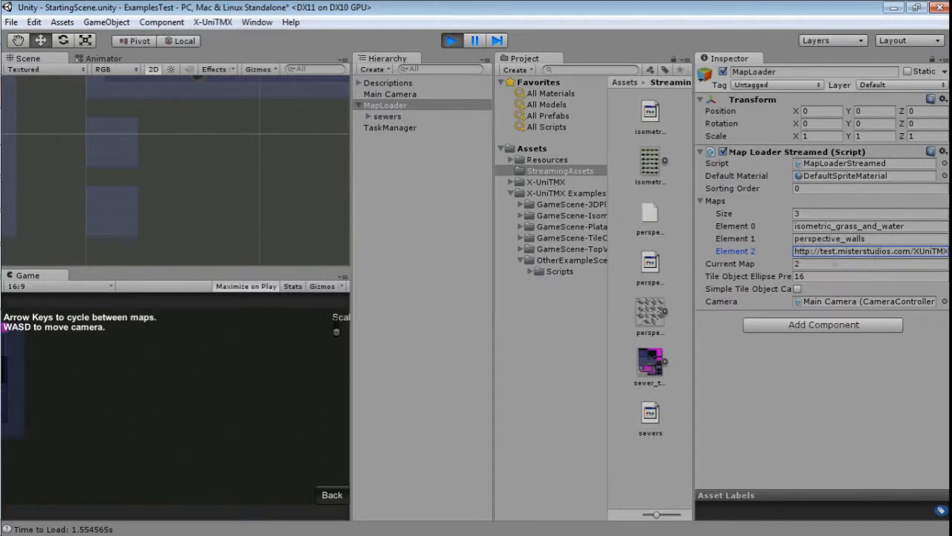
pyautogui.hotkey('alt', 'Tab')
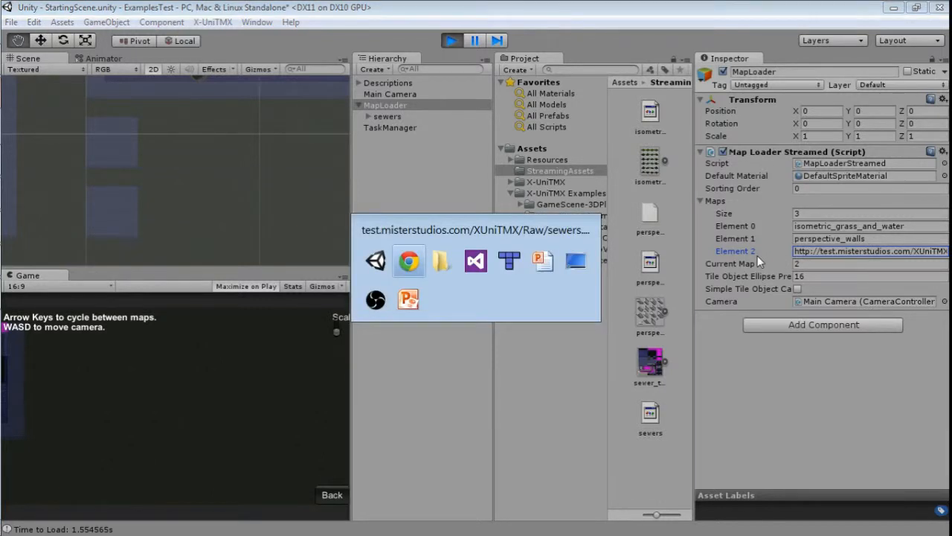
pyautogui.hotkey('alt', 'Tab')
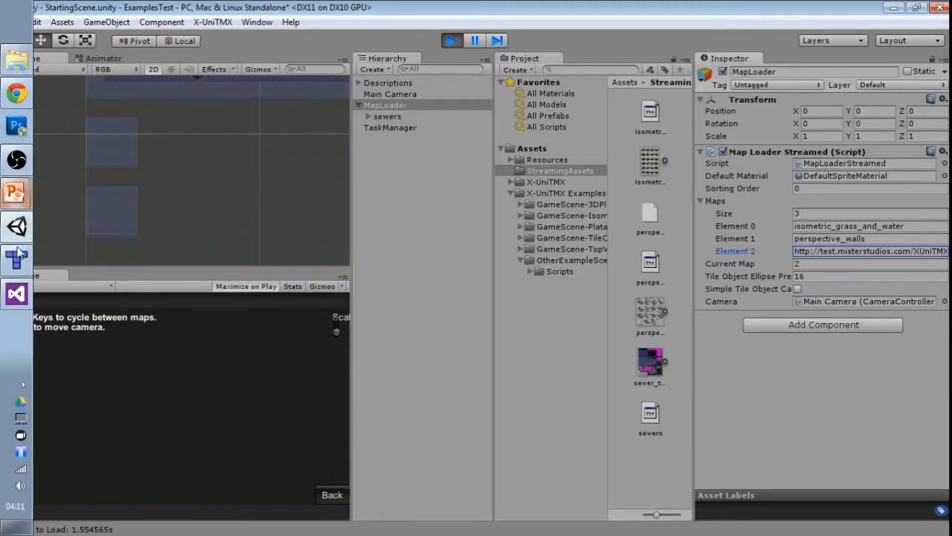
pyautogui.click(327, 494)
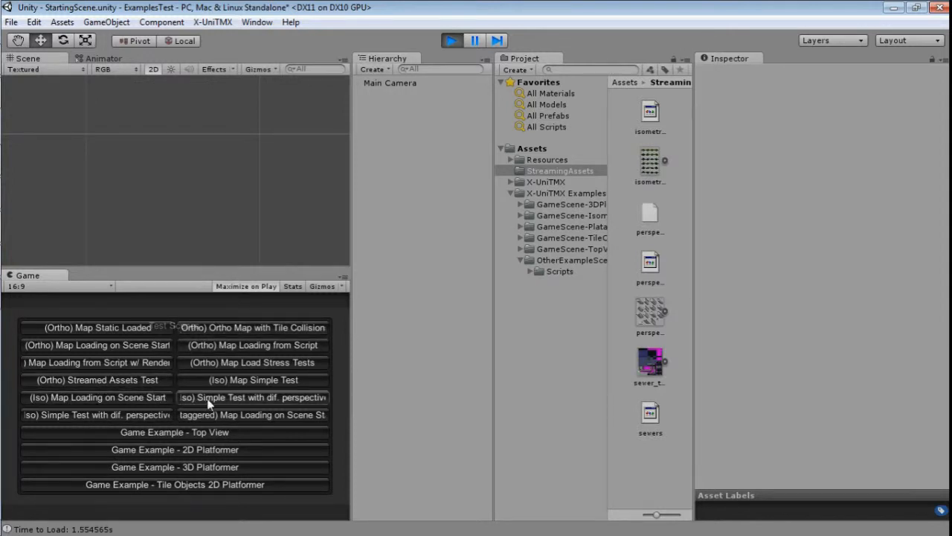
pyautogui.click(145, 398)
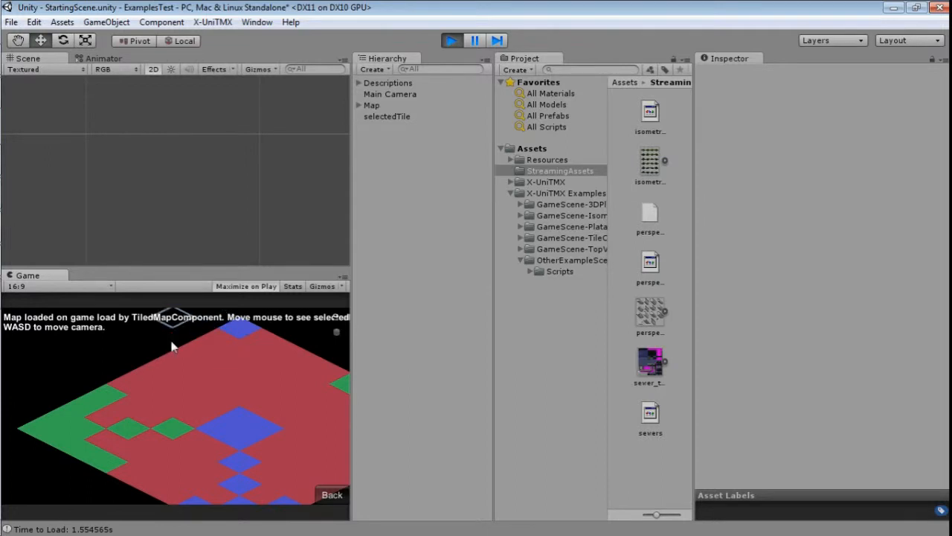
# Set the sorting layer of the selectedTile object's Sprite Renderer to Layer 2.
pyautogui.click(407, 116)
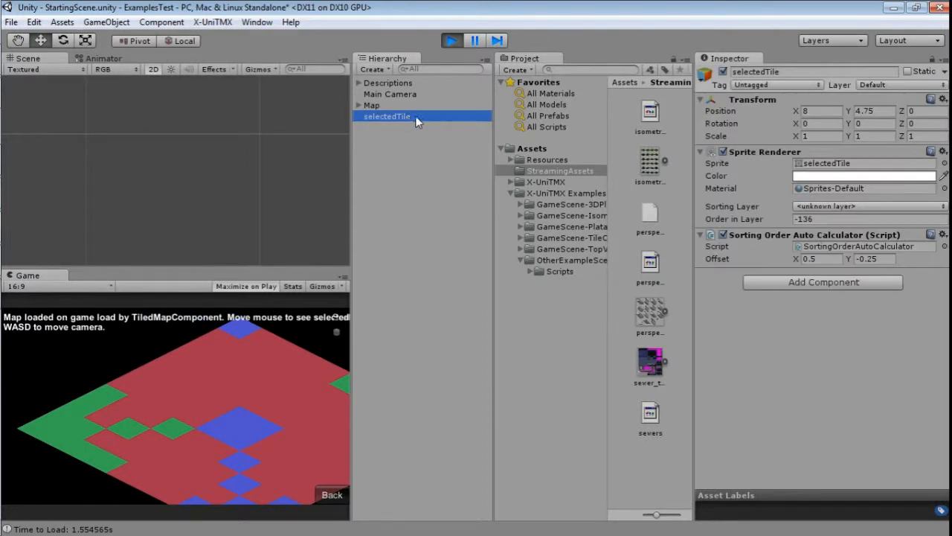
pyautogui.click(868, 206)
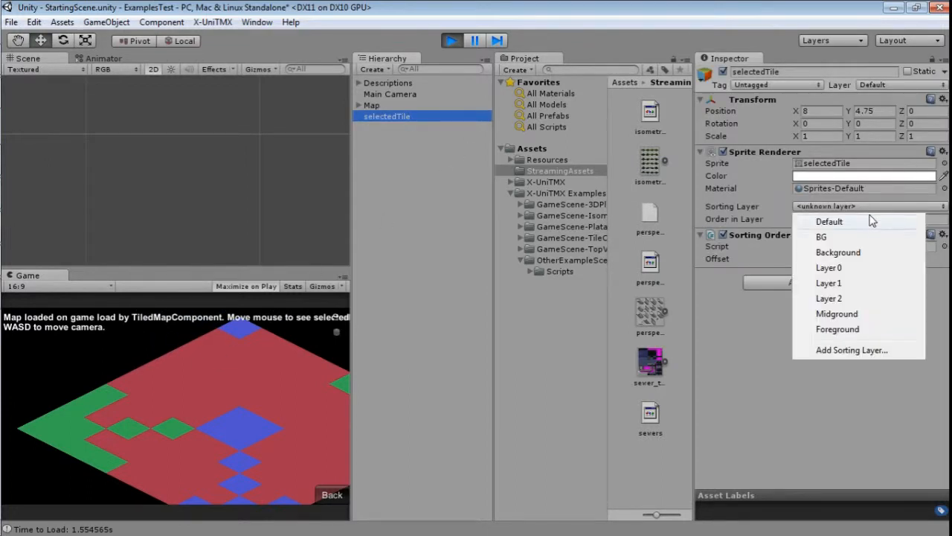
pyautogui.click(863, 298)
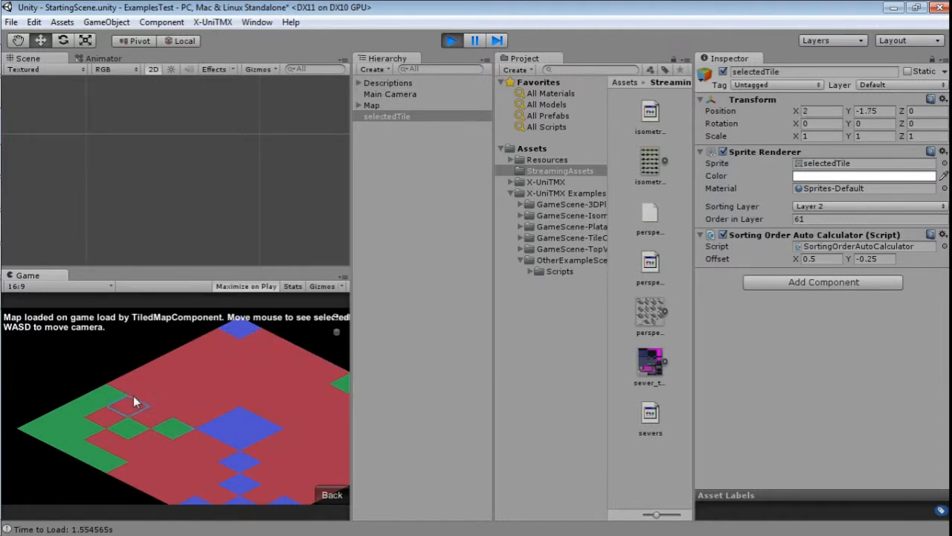
# Leave the isometric map test and start the (Staggered) Map Loading on Scene Start test.
pyautogui.press('s')
pyautogui.press('w')
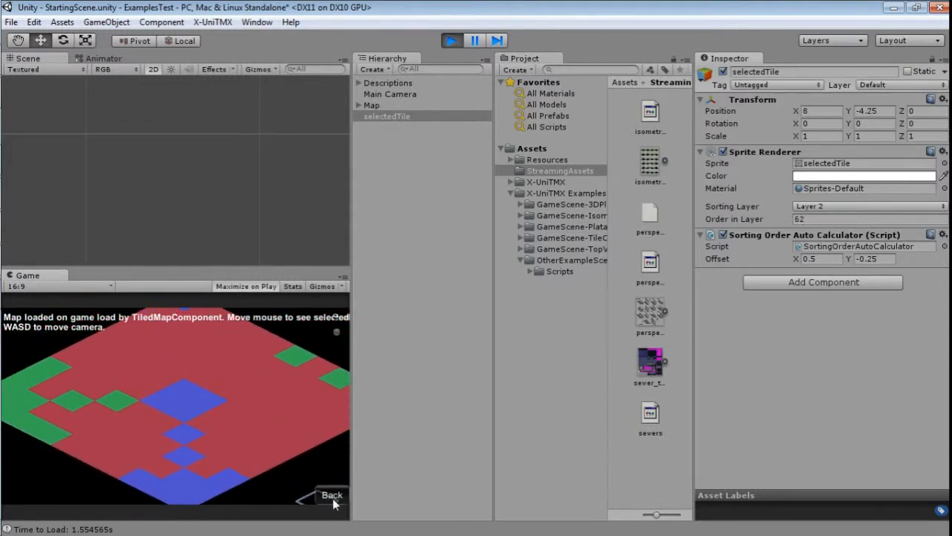
pyautogui.click(333, 499)
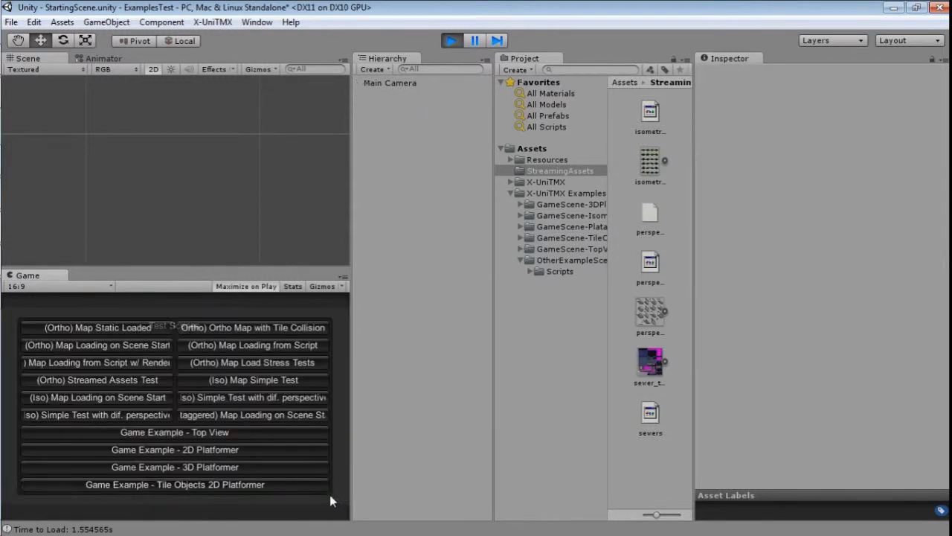
pyautogui.click(288, 415)
pyautogui.press('d')
pyautogui.press('s')
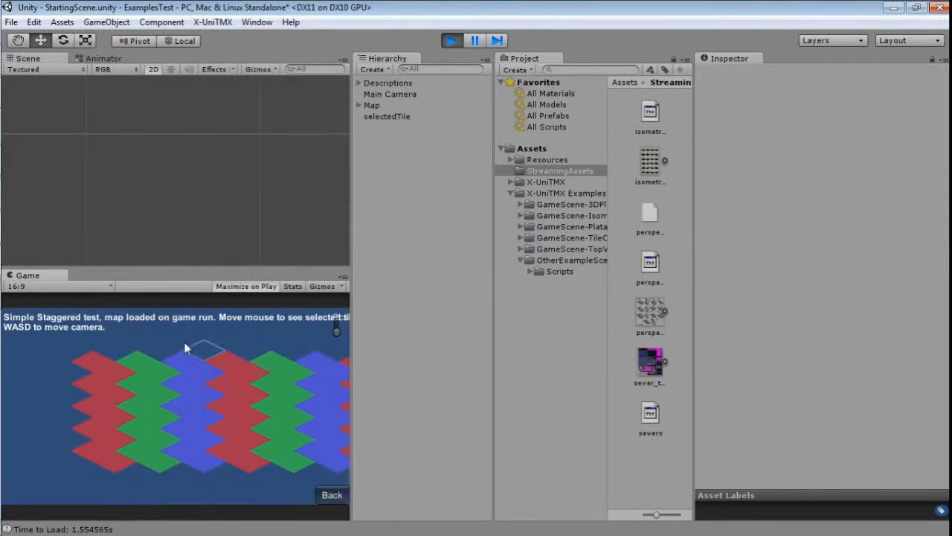
pyautogui.press('w')
# Set the sorting layer of the staggered scene's selectedTile Sprite Renderer to Foreground.
pyautogui.click(417, 116)
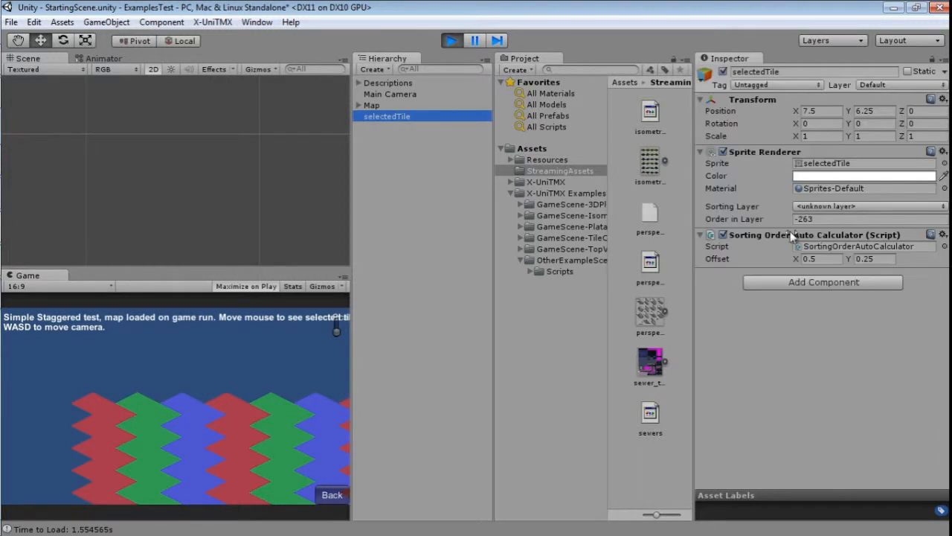
pyautogui.click(832, 206)
pyautogui.click(839, 329)
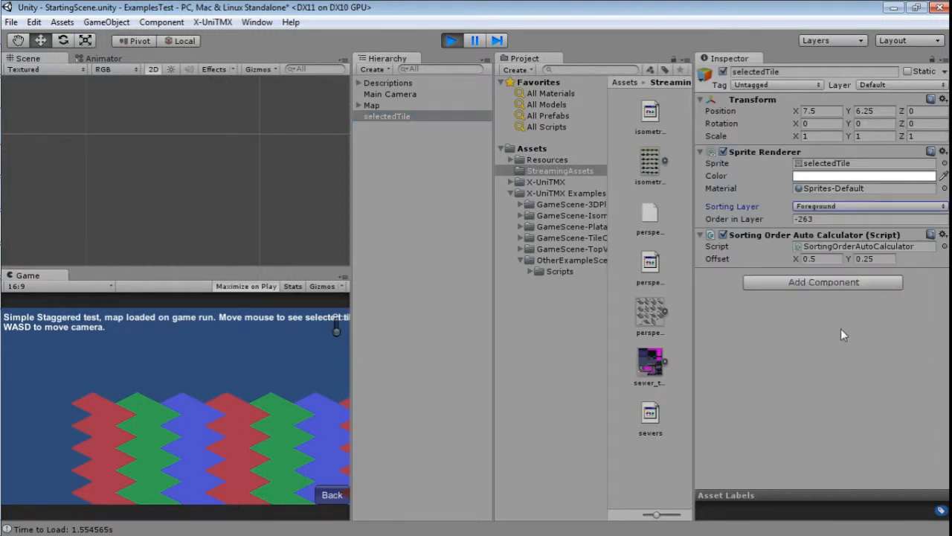
# Examine the running staggered map from end to end, checking how the tile highlight follows the pointer.
pyautogui.press('d')
pyautogui.press('s')
pyautogui.press('w')
pyautogui.press('d')
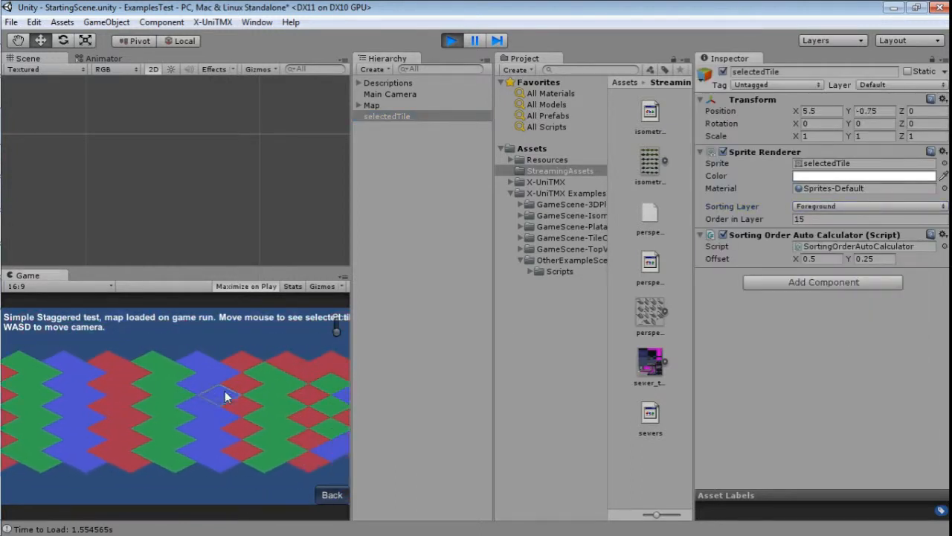
pyautogui.press('d')
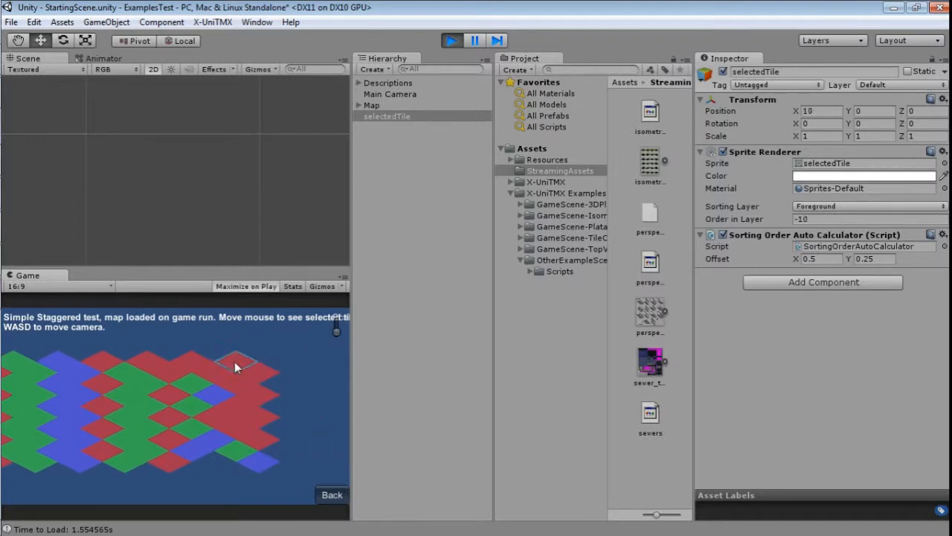
pyautogui.press('a')
pyautogui.press('d')
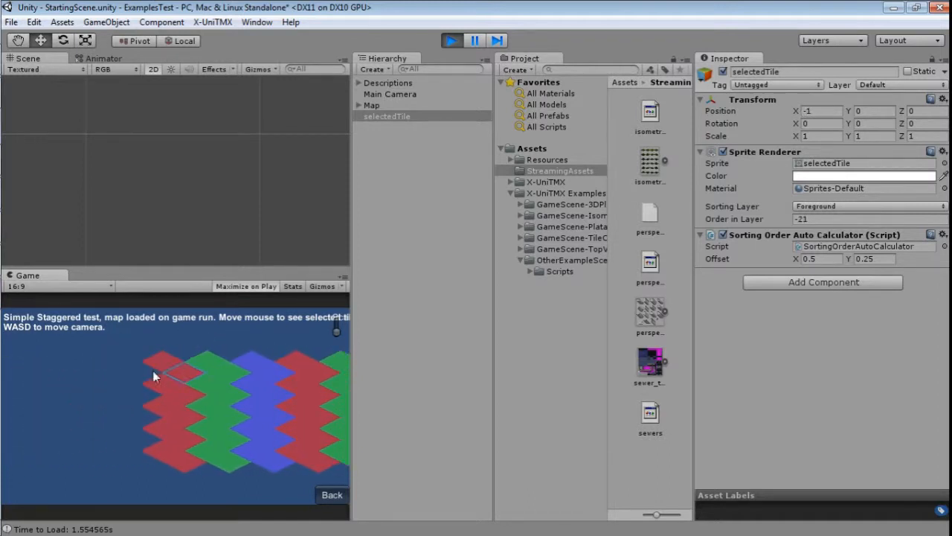
pyautogui.press('a')
pyautogui.press('a')
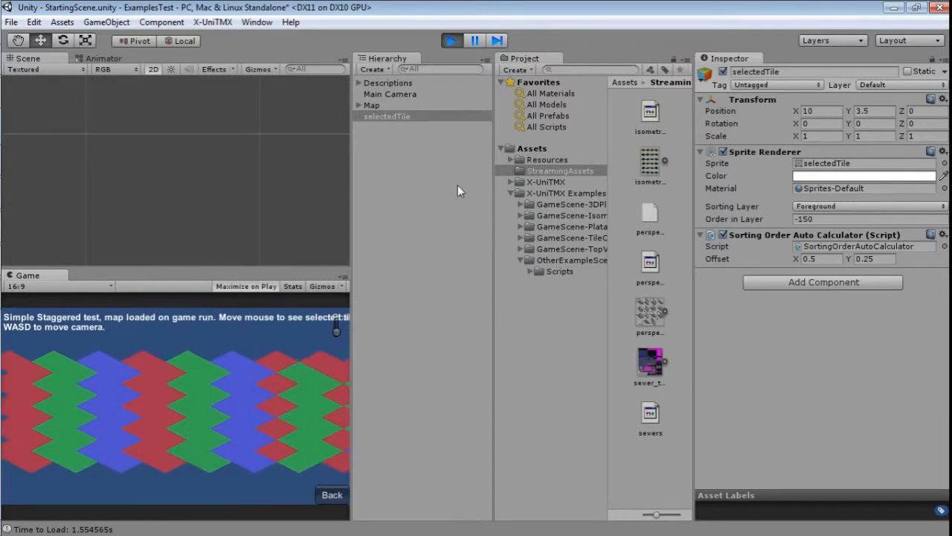
# Inspect the Main Camera and Map objects' components, and open the Map's MouseTestScript in Visual Studio.
pyautogui.click(387, 94)
pyautogui.scroll(-1, 783, 328)
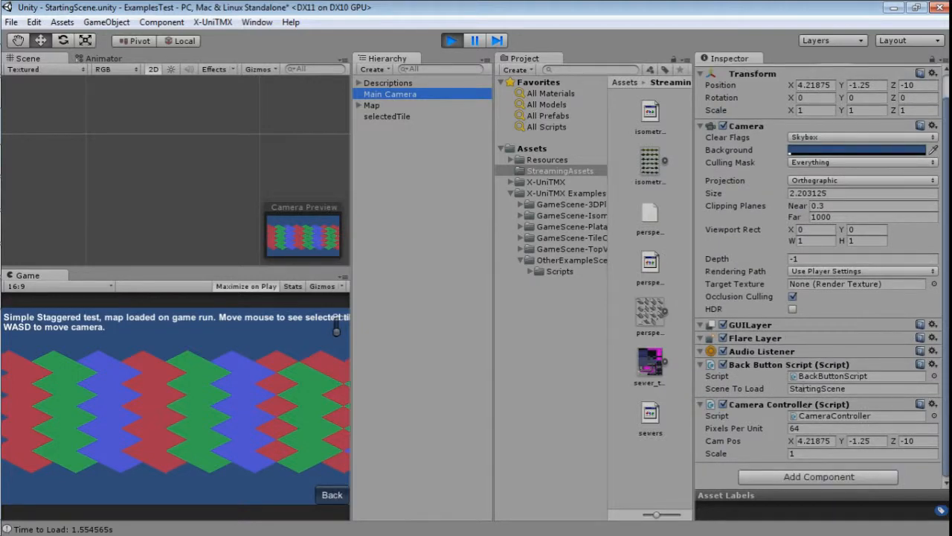
pyautogui.click(392, 107)
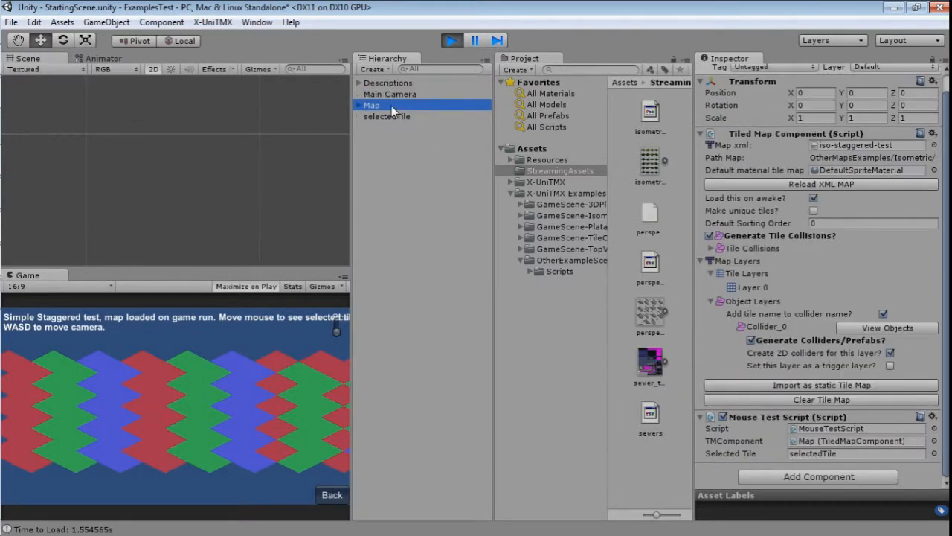
pyautogui.click(860, 427)
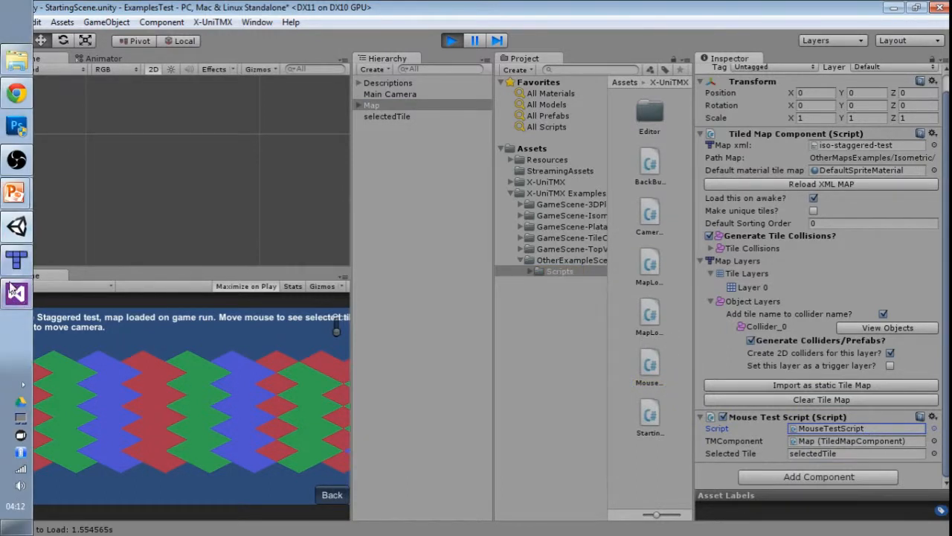
pyautogui.click(16, 293)
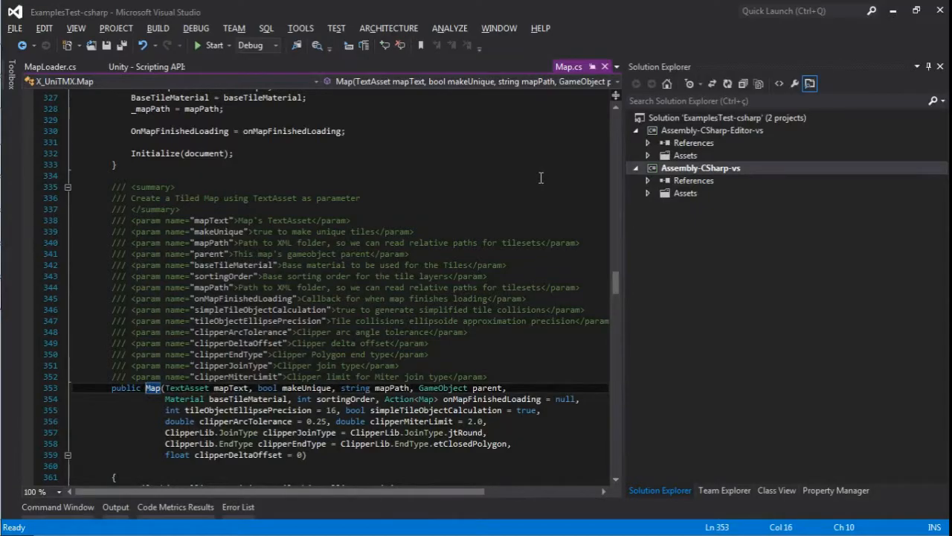
pyautogui.hotkey('alt', 'Tab')
pyautogui.doubleClick(921, 447)
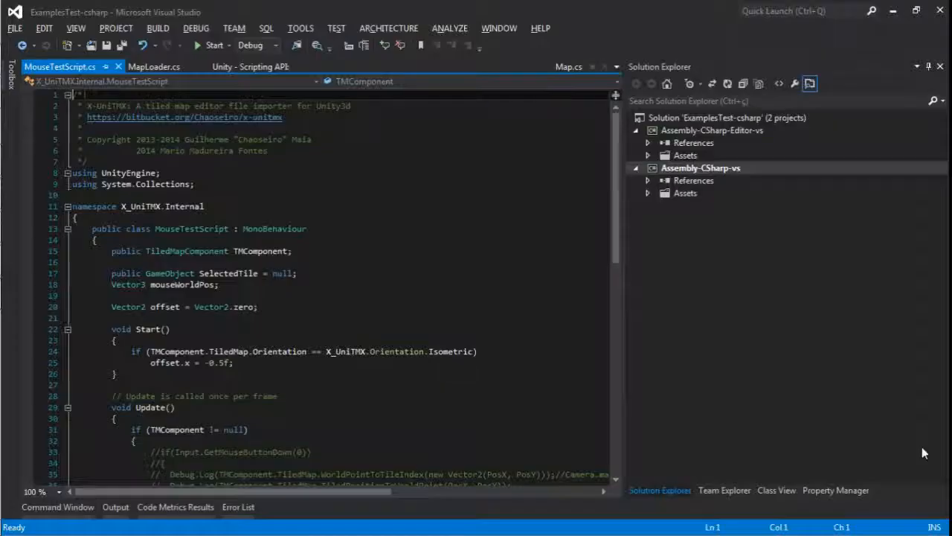
# Examine line 44 of MouseTestScript's Update method, highlighting TiledPositionToWorldPoint, mouseWorldPos and WorldPointToTileIndex.
pyautogui.scroll(-7, 293, 358)
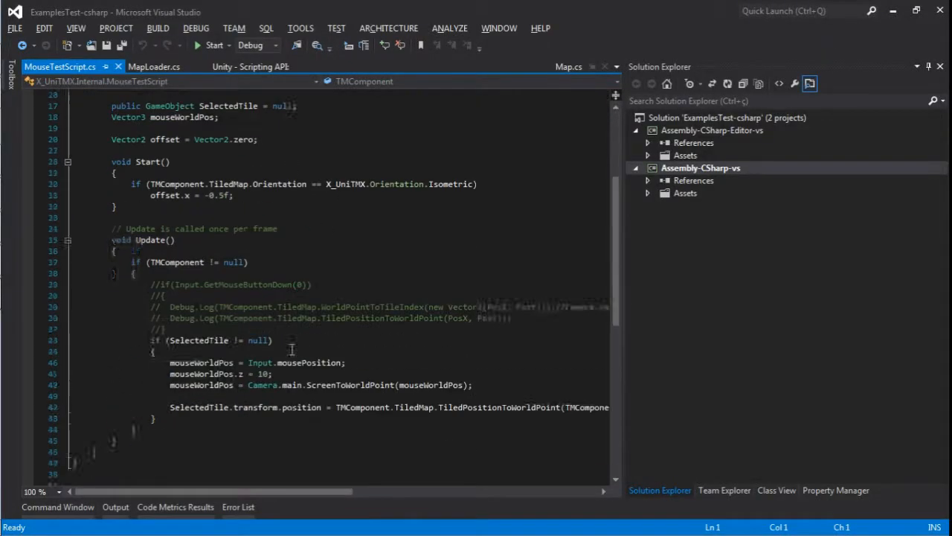
pyautogui.click(202, 342)
pyautogui.click(317, 341)
pyautogui.doubleClick(491, 343)
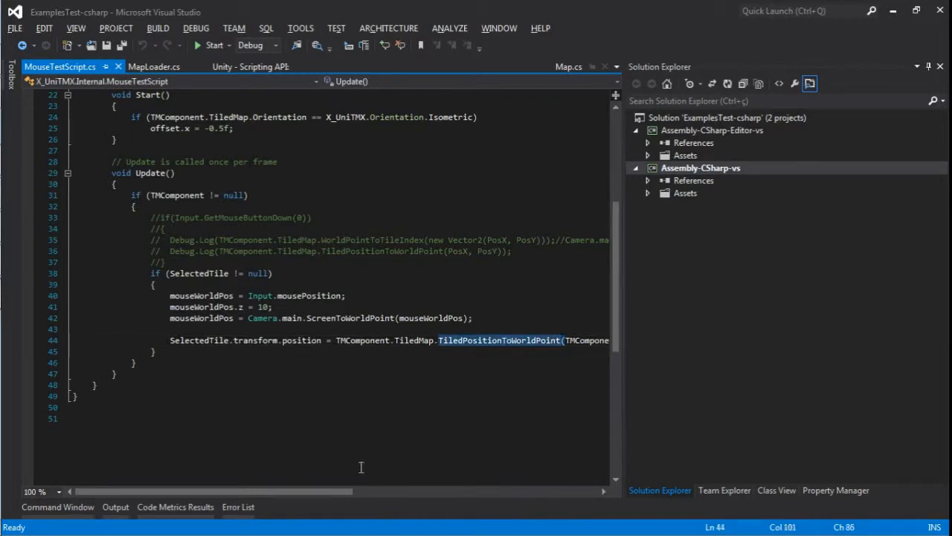
pyautogui.moveTo(331, 492); pyautogui.dragTo(523, 493)
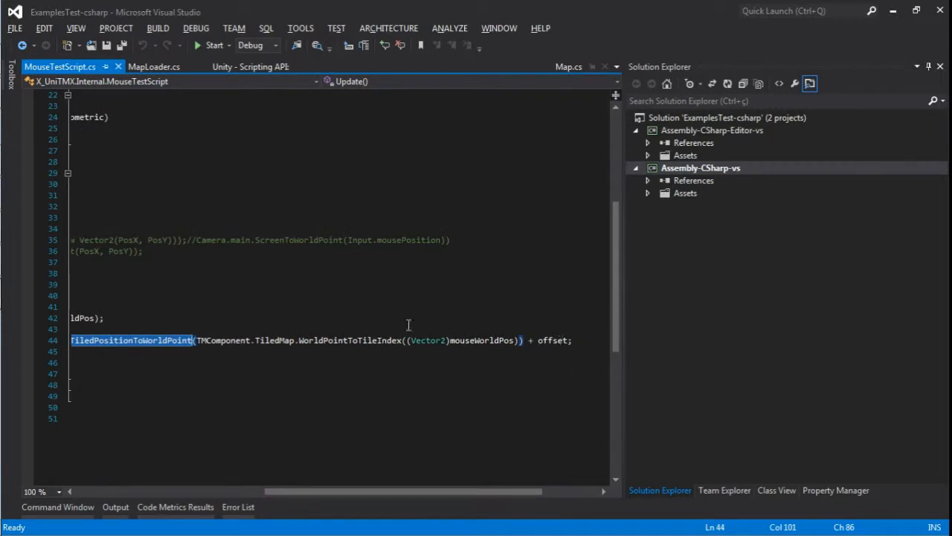
pyautogui.doubleClick(497, 341)
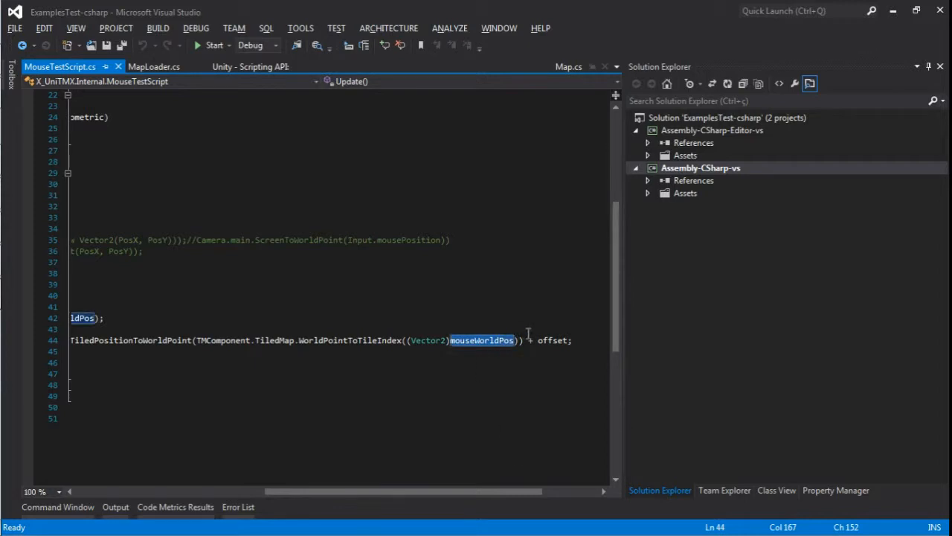
pyautogui.doubleClick(333, 342)
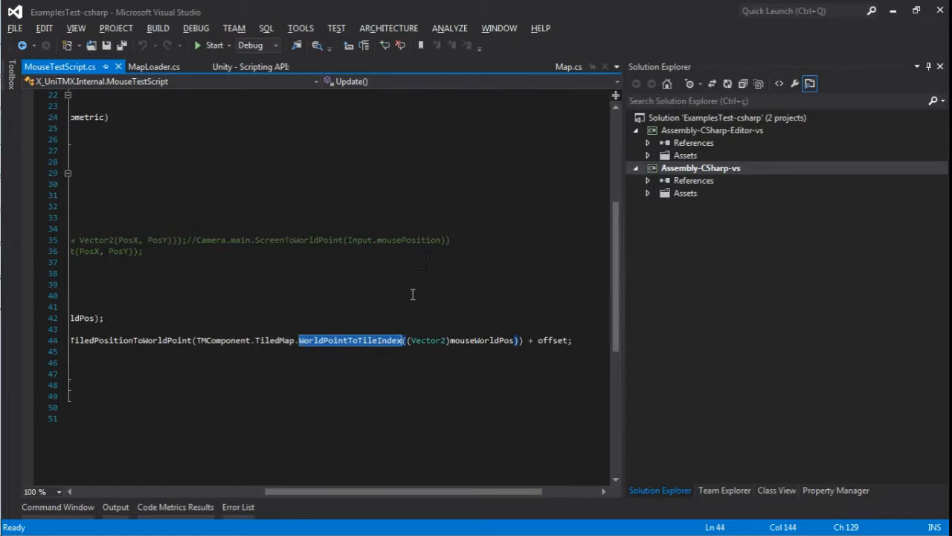
# Return to Unity, expand Map down to Layer 0's tiles, and inspect tiles Layer 0[0, 0] and Layer 0[0, 1].
pyautogui.hotkey('alt', 'Tab')
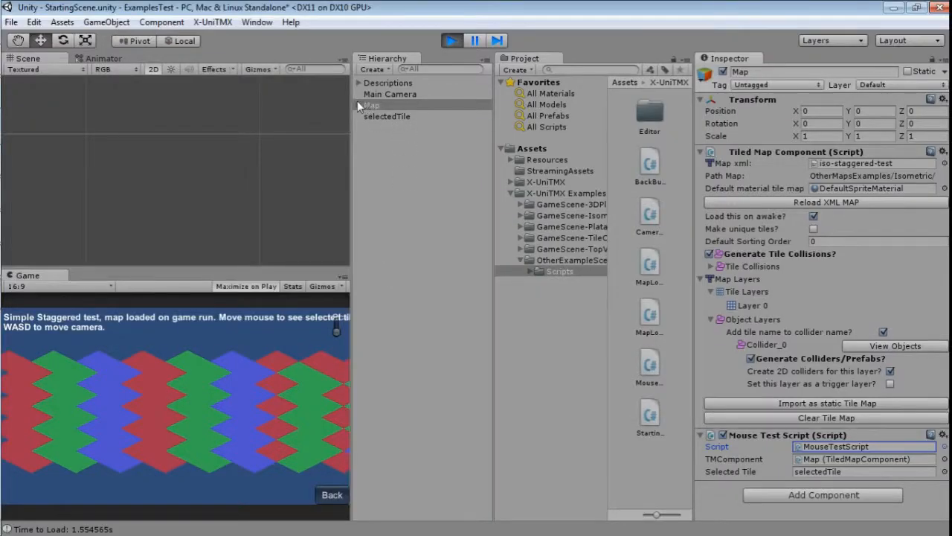
pyautogui.click(358, 105)
pyautogui.click(368, 117)
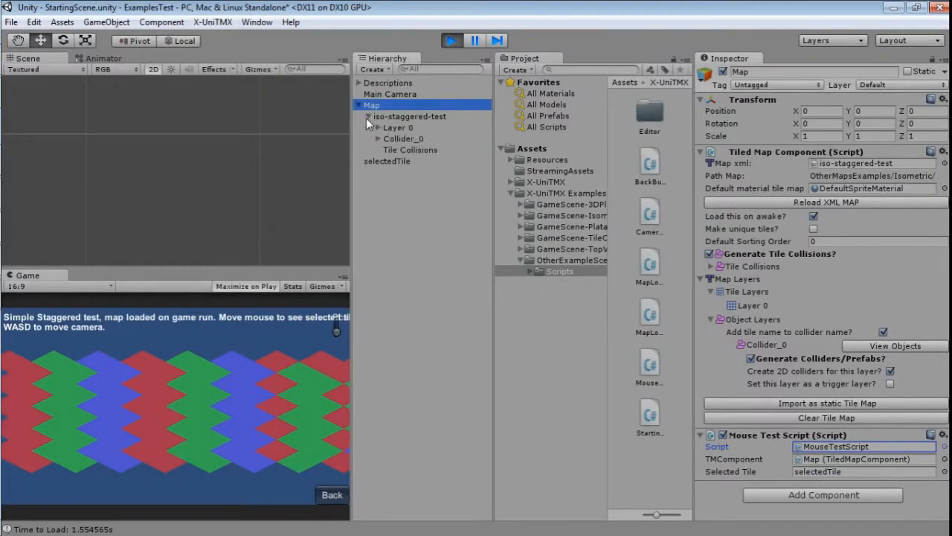
pyautogui.click(377, 128)
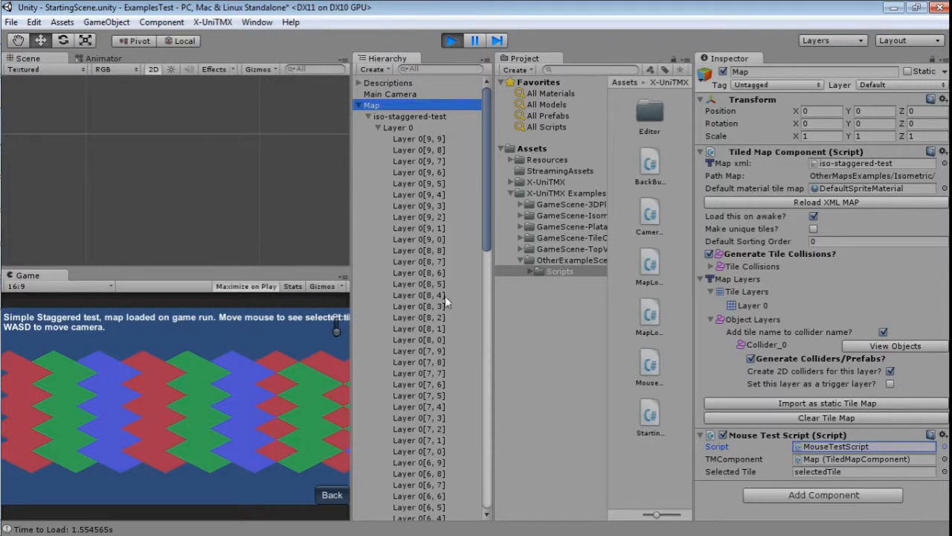
pyautogui.scroll(-6, 480, 368)
pyautogui.scroll(-10, 469, 379)
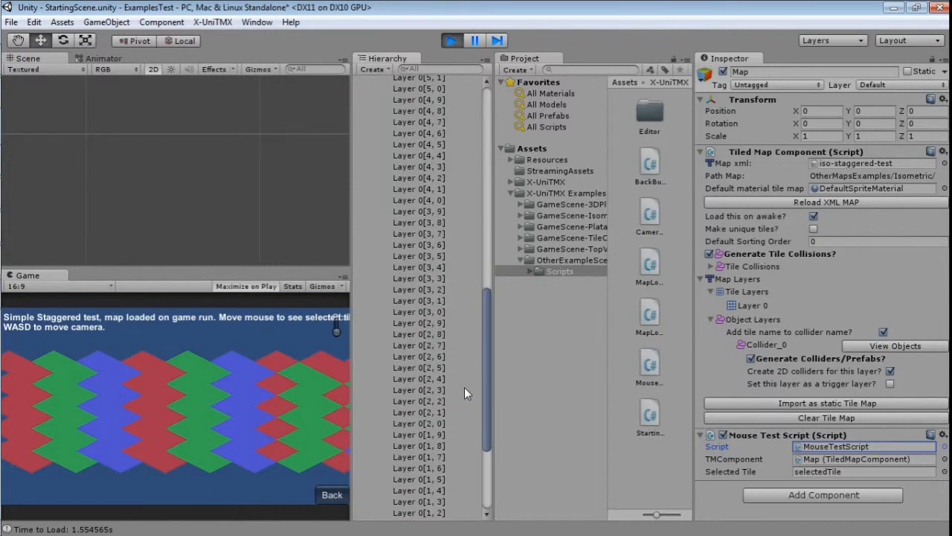
pyautogui.click(449, 481)
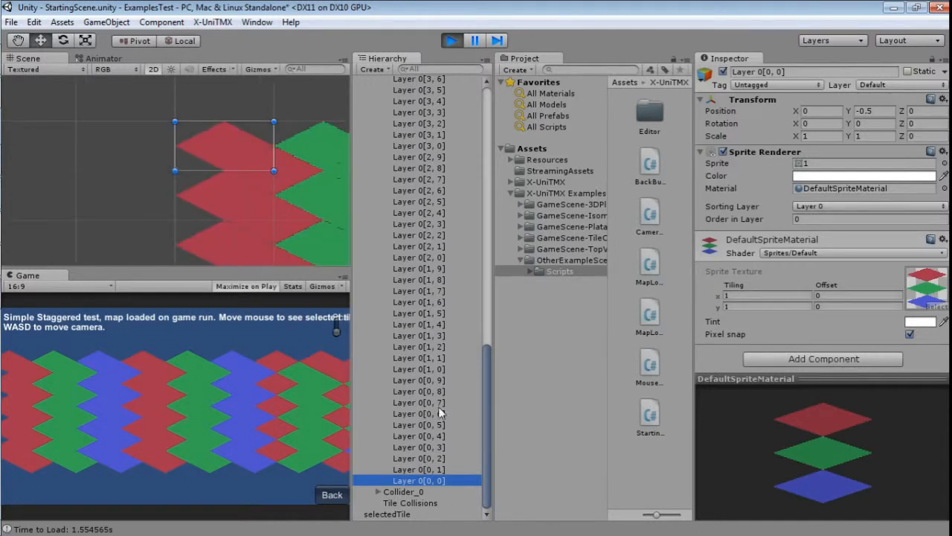
pyautogui.click(439, 469)
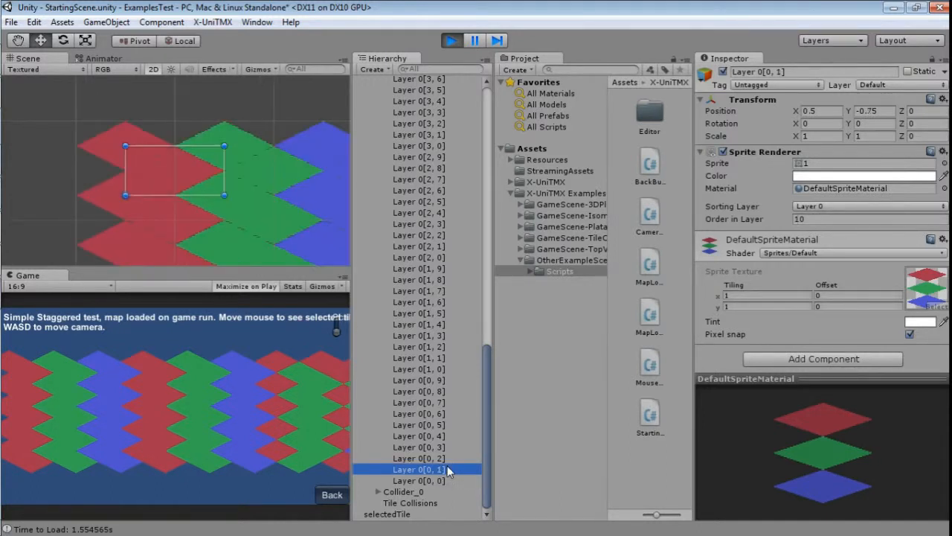
pyautogui.click(55, 362)
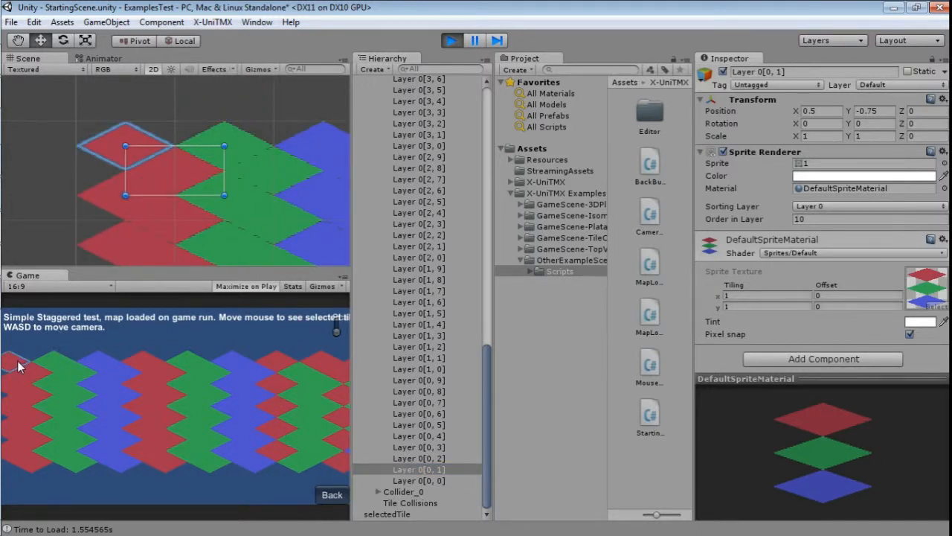
# Switch back to Visual Studio and highlight TiledPositionToWorldPoint in the SelectedTile position assignment on line 44.
pyautogui.hotkey('alt', 'Tab')
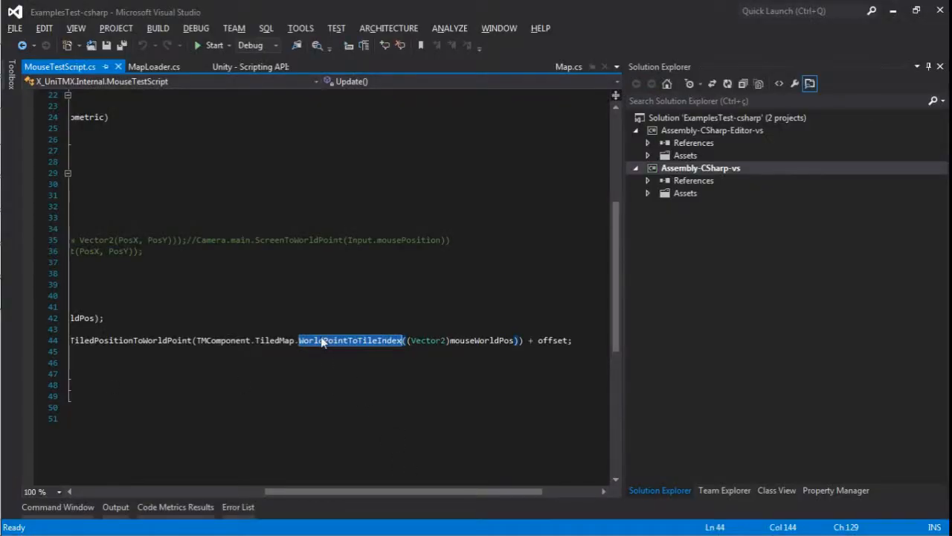
pyautogui.moveTo(455, 489); pyautogui.dragTo(389, 497)
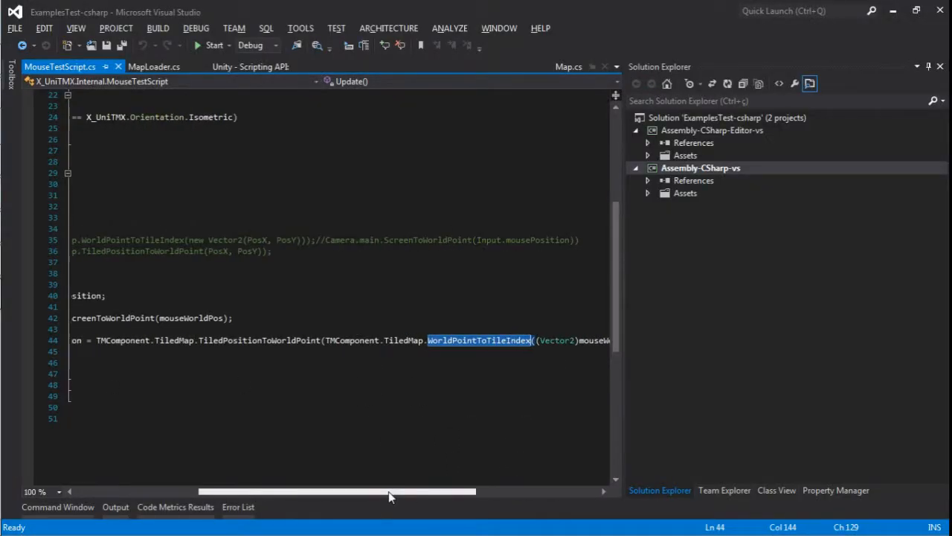
pyautogui.doubleClick(265, 340)
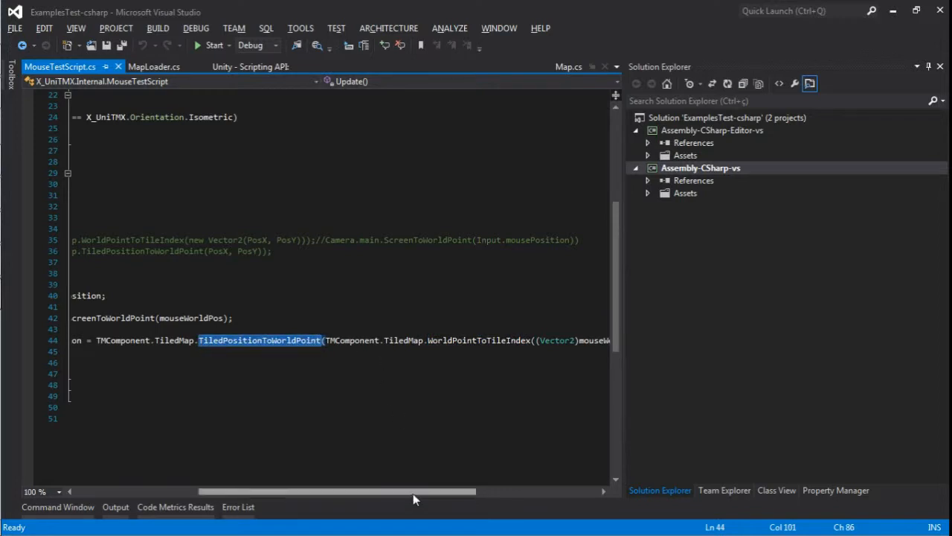
pyautogui.moveTo(413, 493); pyautogui.dragTo(404, 493)
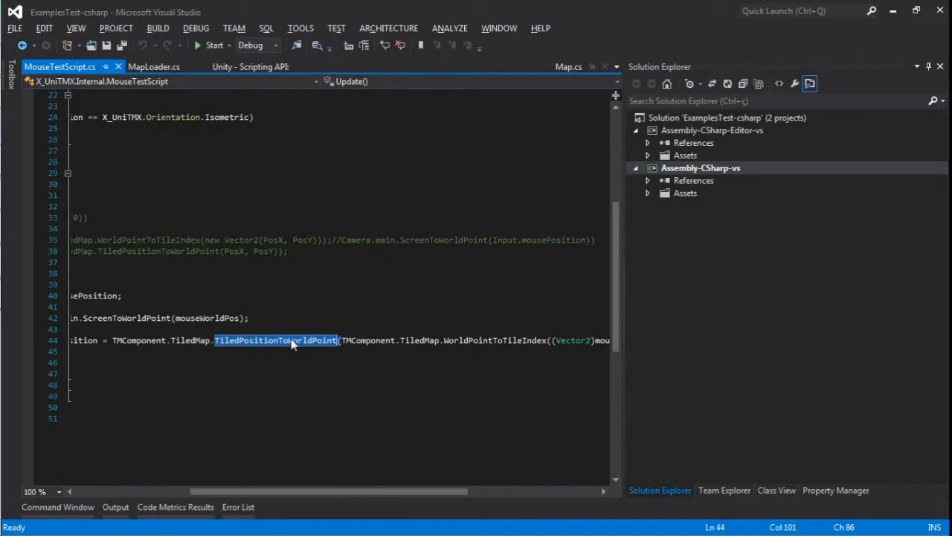
pyautogui.moveTo(369, 492); pyautogui.dragTo(257, 494)
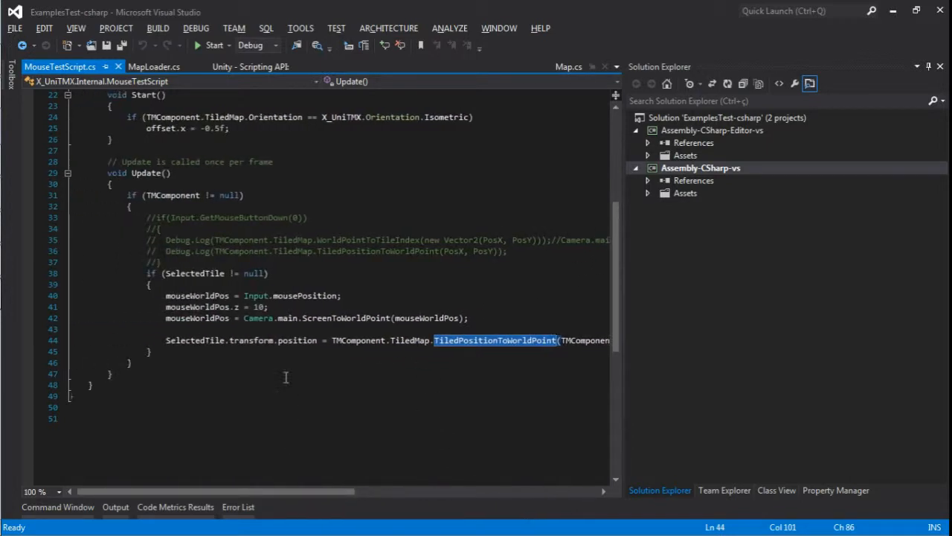
# Return to Unity and inspect the selectedTile object and the staggered map's Layer 0[0, 0] tile.
pyautogui.hotkey('alt', 'Tab')
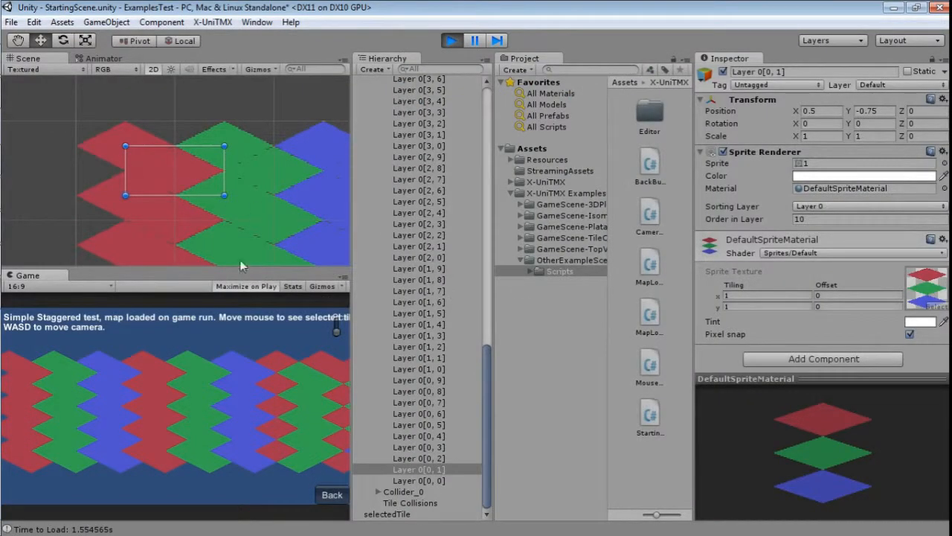
pyautogui.click(402, 514)
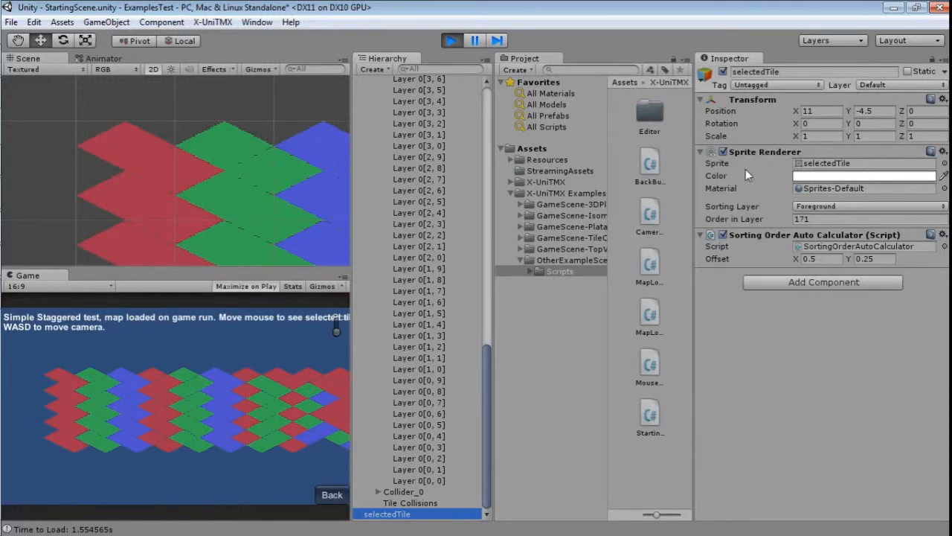
pyautogui.click(132, 145)
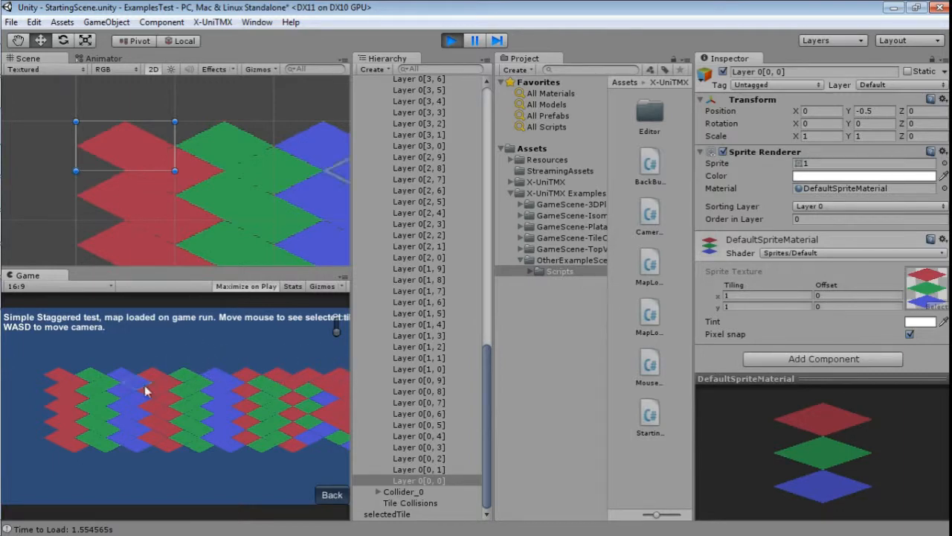
# Switch to Visual Studio and highlight WorldPointToTileIndex in the SelectedTile position assignment on line 44.
pyautogui.hotkey('alt', 'Tab')
pyautogui.moveTo(275, 495); pyautogui.dragTo(480, 492)
pyautogui.click(241, 341)
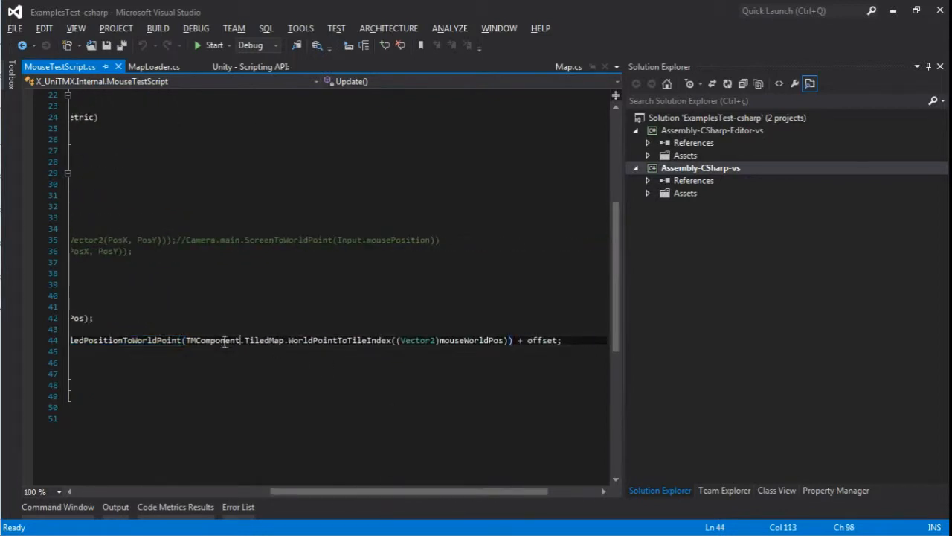
pyautogui.doubleClick(355, 341)
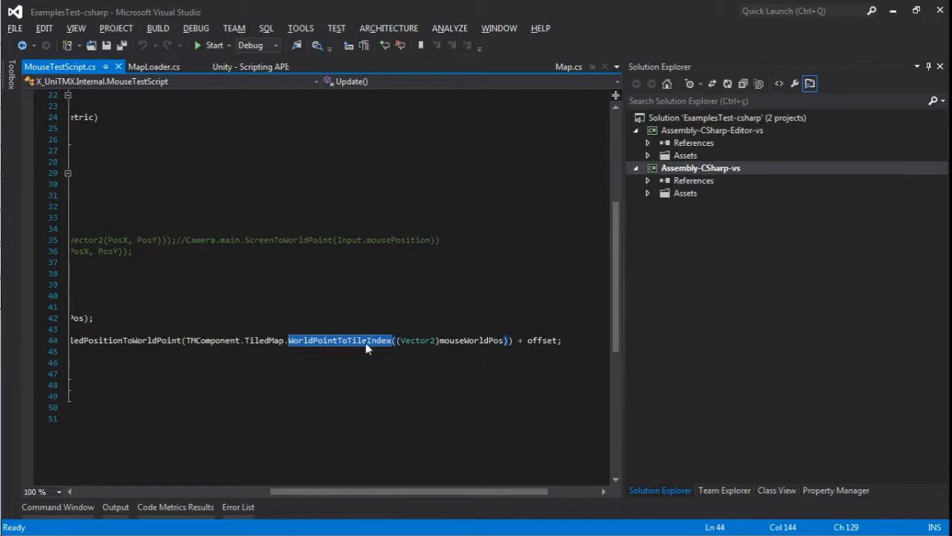
# Examine the ScreenToWorldPoint call on line 42 and highlight mouseWorldPos and WorldPointToTileIndex on line 44.
pyautogui.moveTo(431, 491); pyautogui.dragTo(295, 468)
pyautogui.click(312, 321)
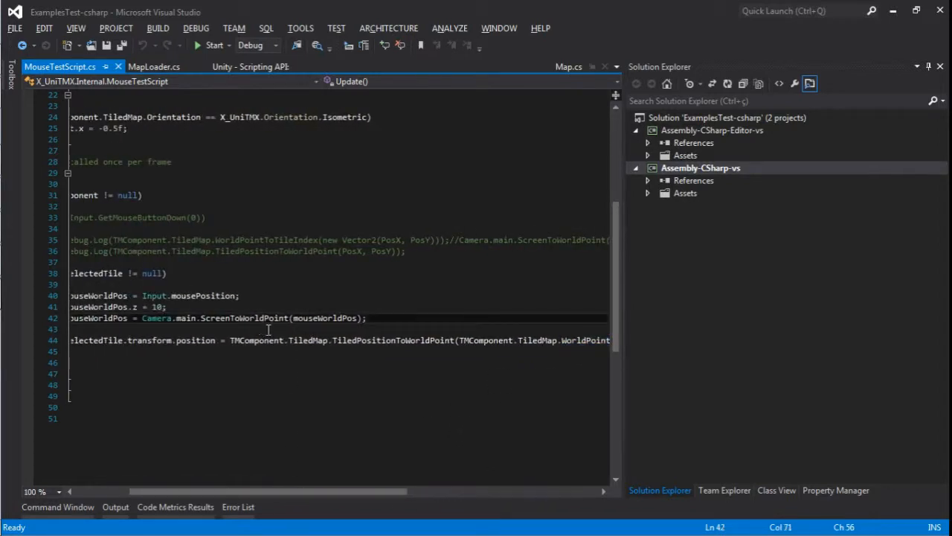
pyautogui.moveTo(301, 493); pyautogui.dragTo(413, 493)
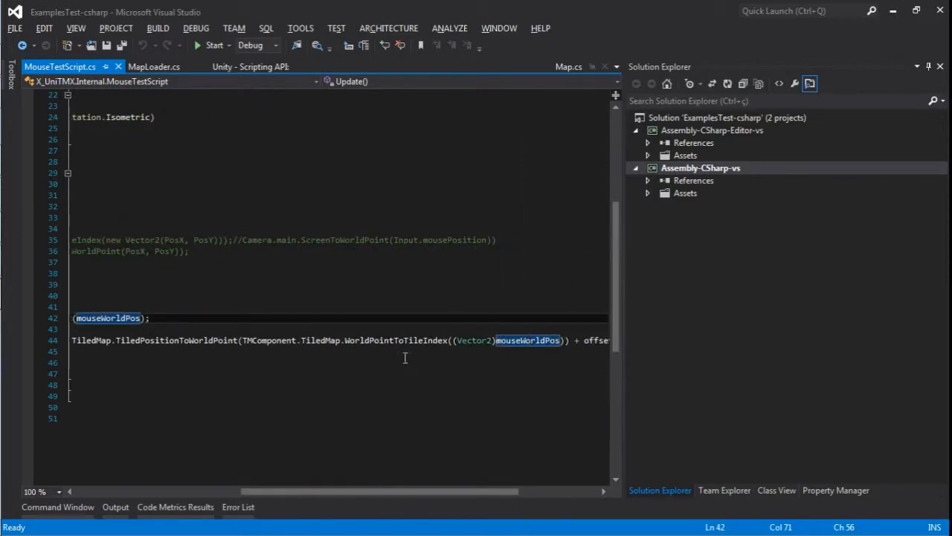
pyautogui.doubleClick(520, 341)
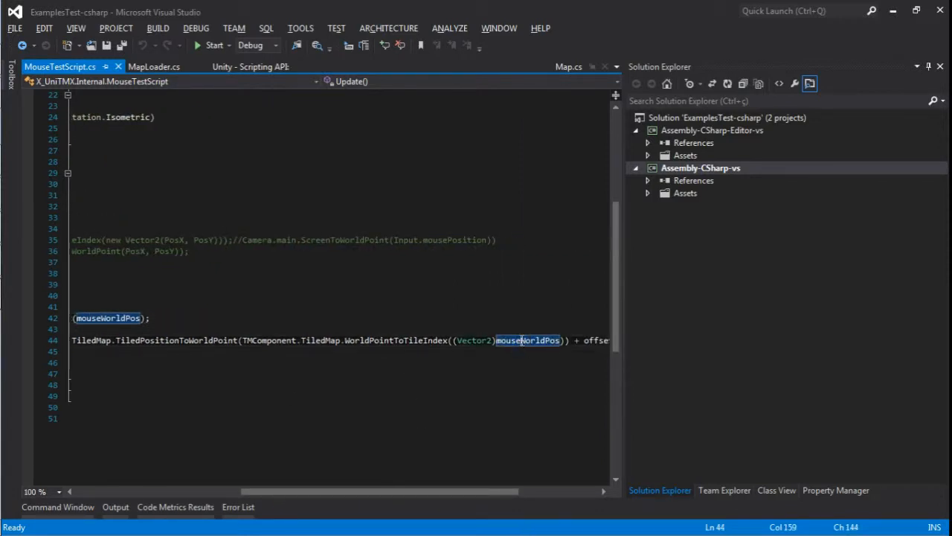
pyautogui.doubleClick(411, 339)
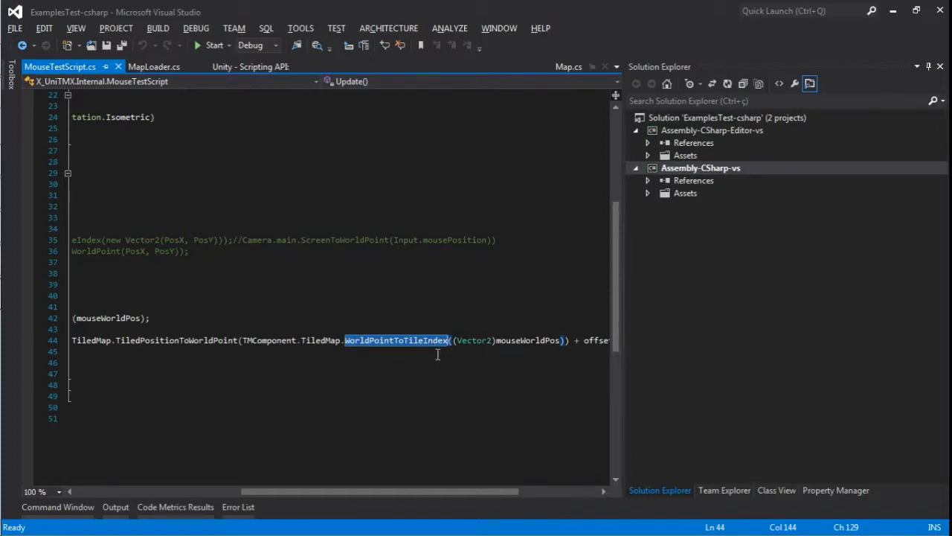
# Return to Unity, leave the staggered test for the Test Scenes list, and maximize the Game view.
pyautogui.hotkey('alt', 'Tab')
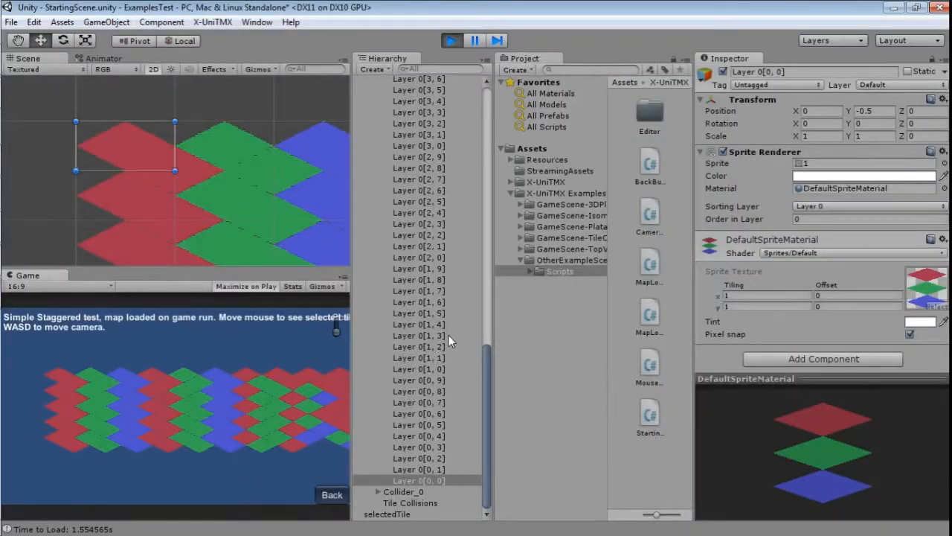
pyautogui.click(332, 495)
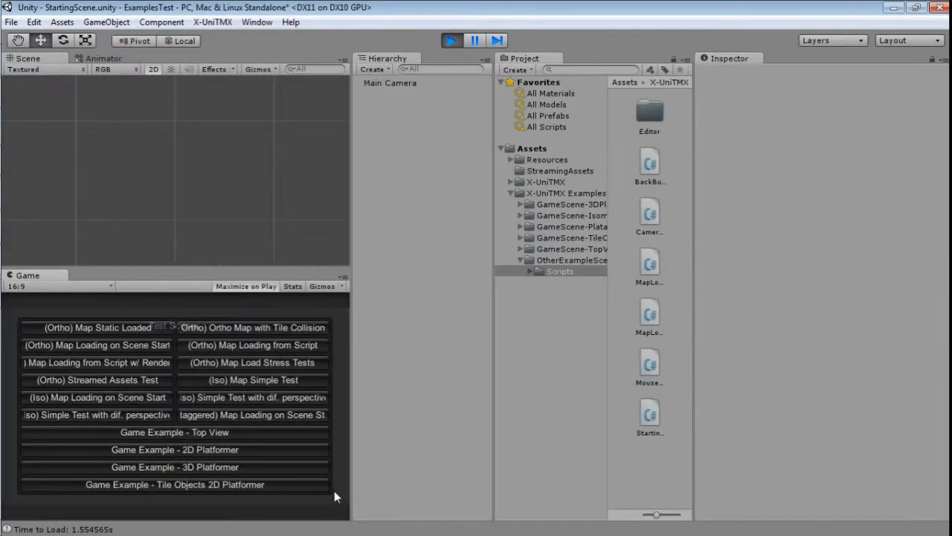
pyautogui.click(345, 278)
pyautogui.click(362, 295)
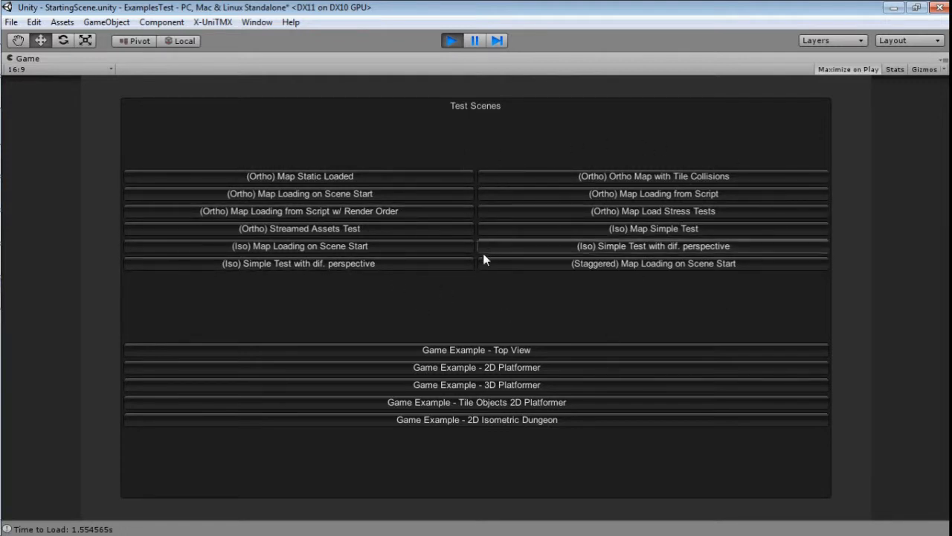
# Launch Game Example - Top View, start the game, and walk the character down the stone path.
pyautogui.click(477, 349)
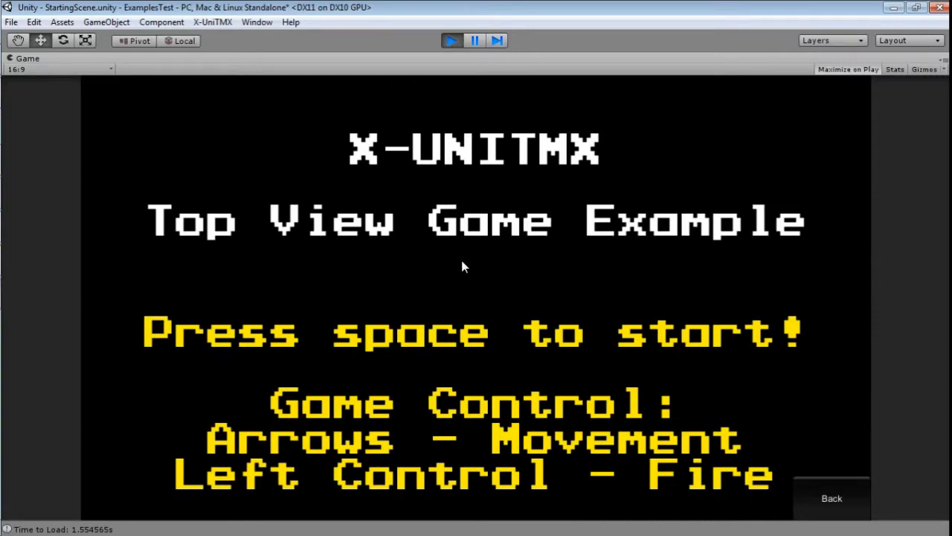
pyautogui.press('space')
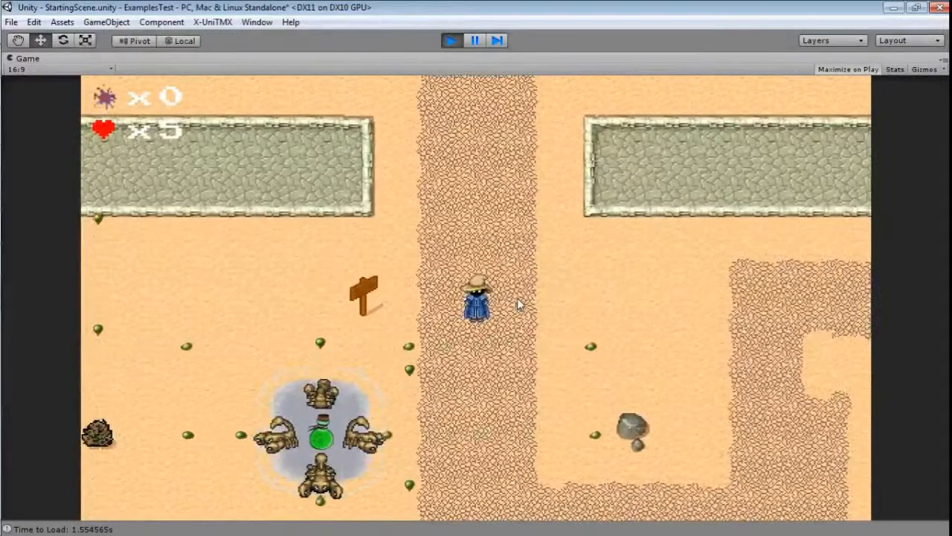
pyautogui.press('Right')
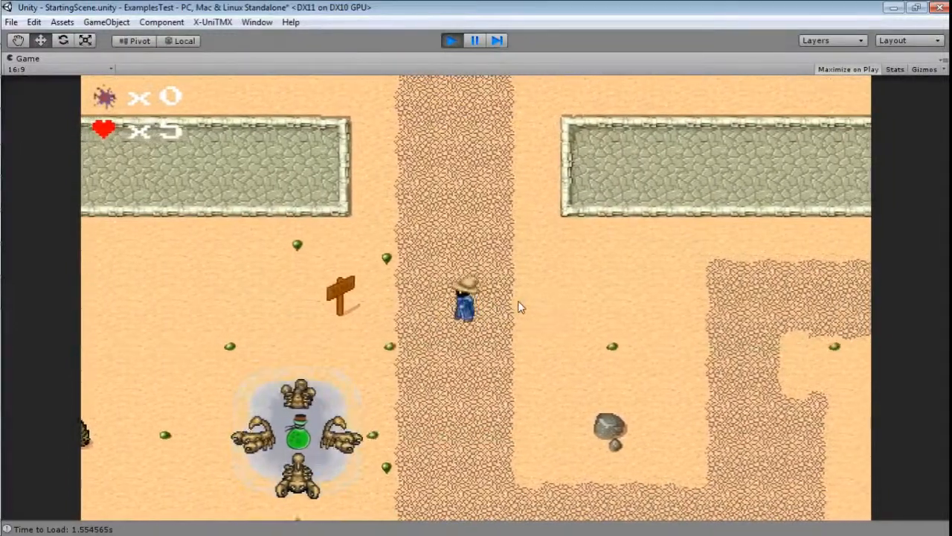
pyautogui.press('Left')
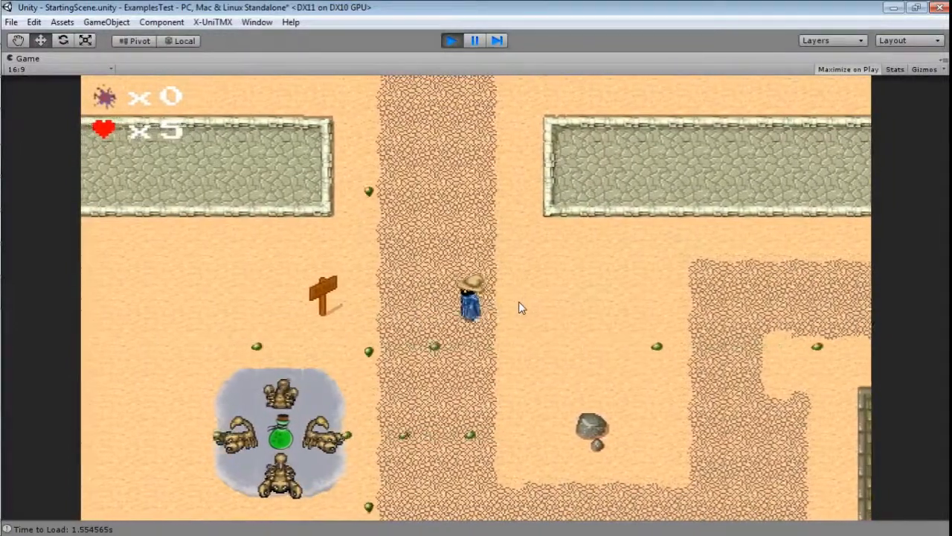
pyautogui.press('Down')
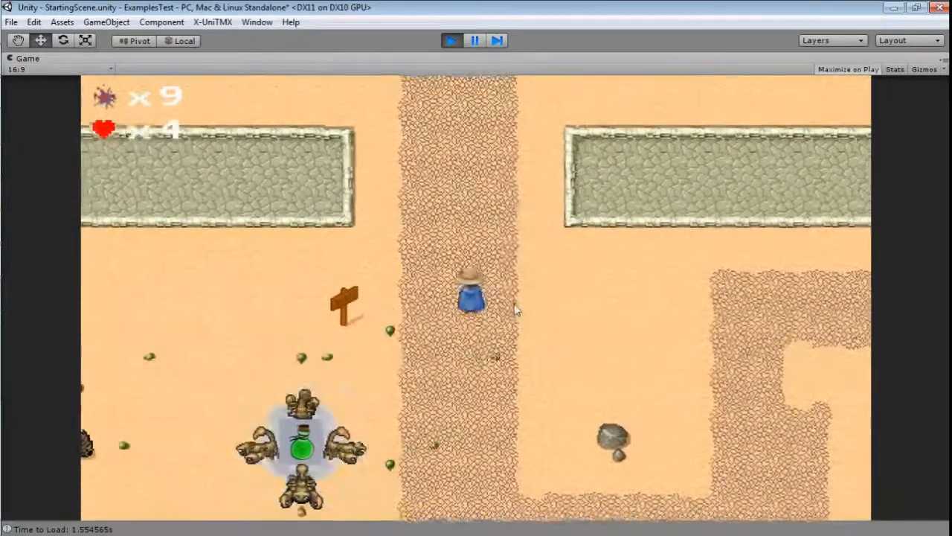
pyautogui.press('Down')
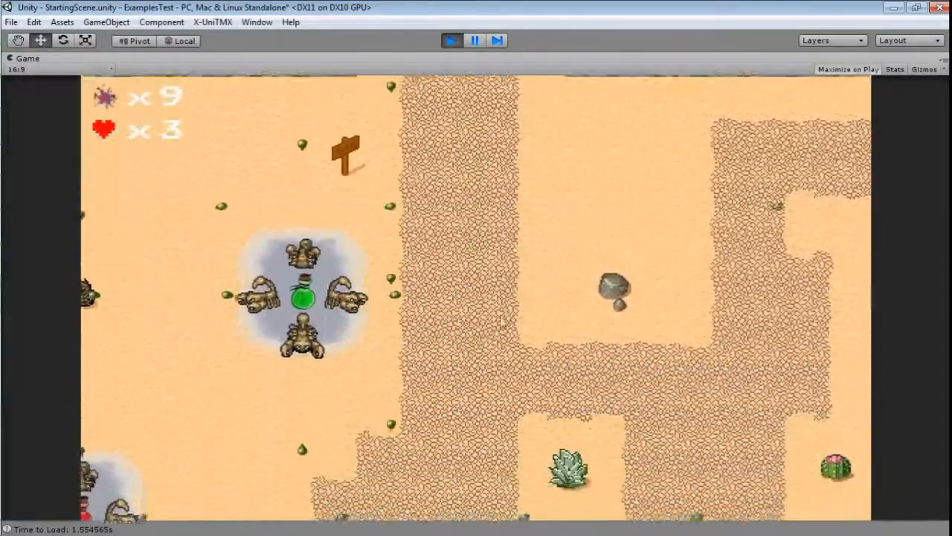
pyautogui.press('Up')
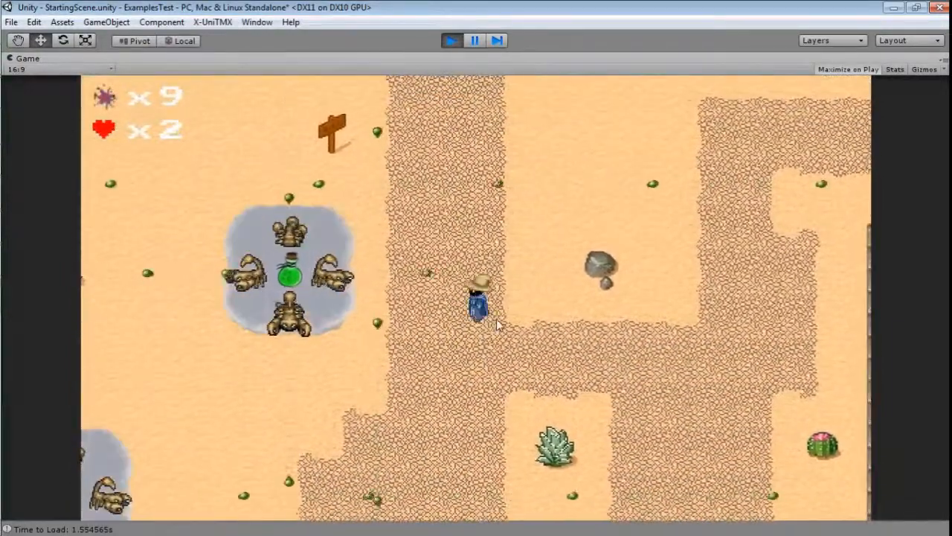
# Fire two shots and walk the character over to the scorpion group to collect its green potion.
pyautogui.click(498, 324)
pyautogui.click(501, 324)
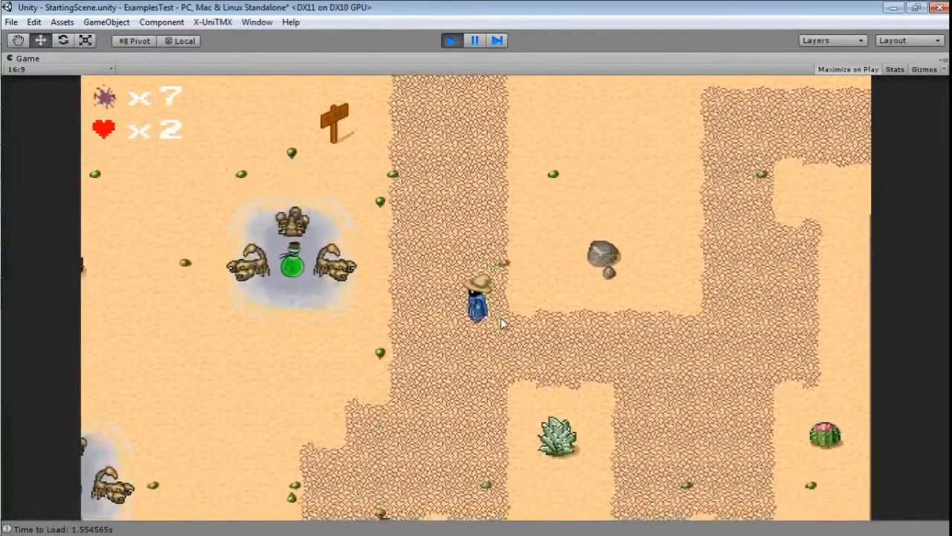
pyautogui.press('Left')
pyautogui.press('Left')
pyautogui.press('Down')
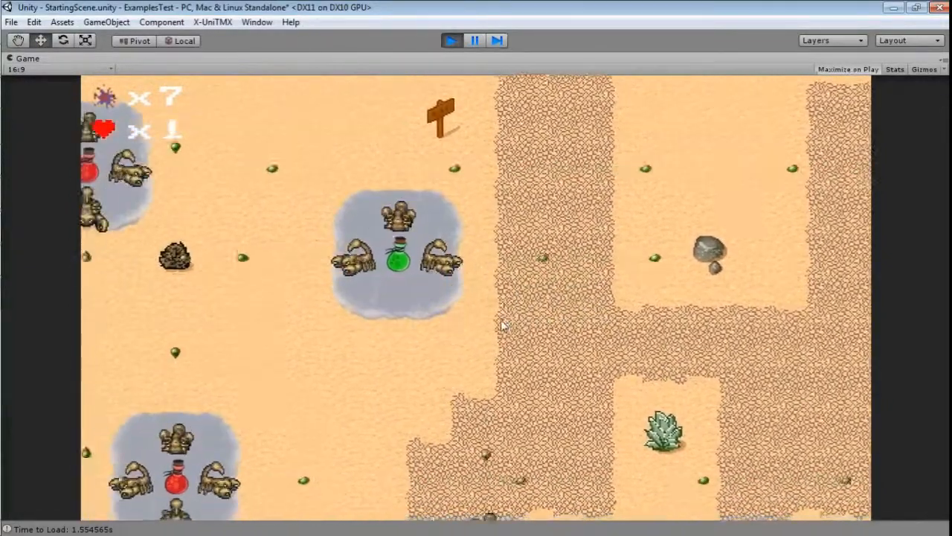
pyautogui.press('Up')
pyautogui.press('Down')
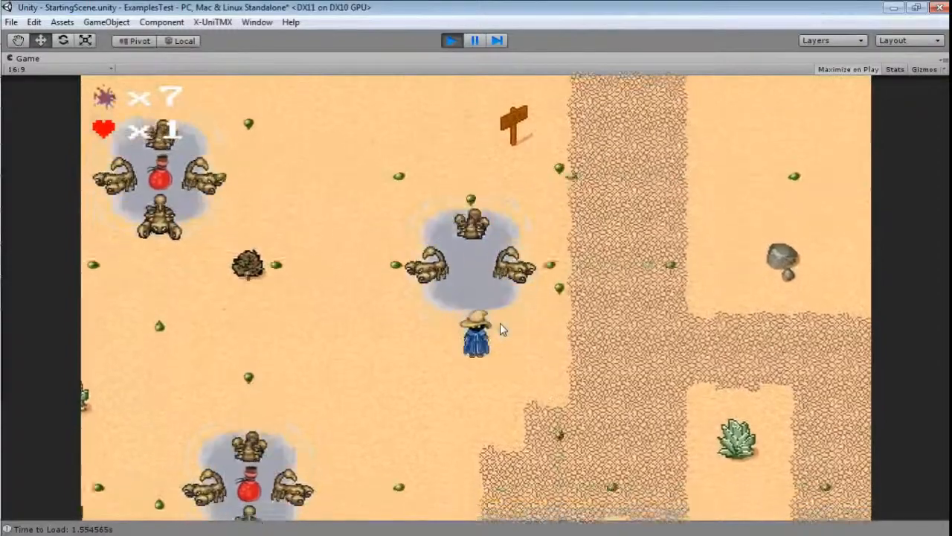
# Move the character below the emptied scorpion group and shoot the group's left scorpion.
pyautogui.press('Left')
pyautogui.press('Down')
pyautogui.press('Up')
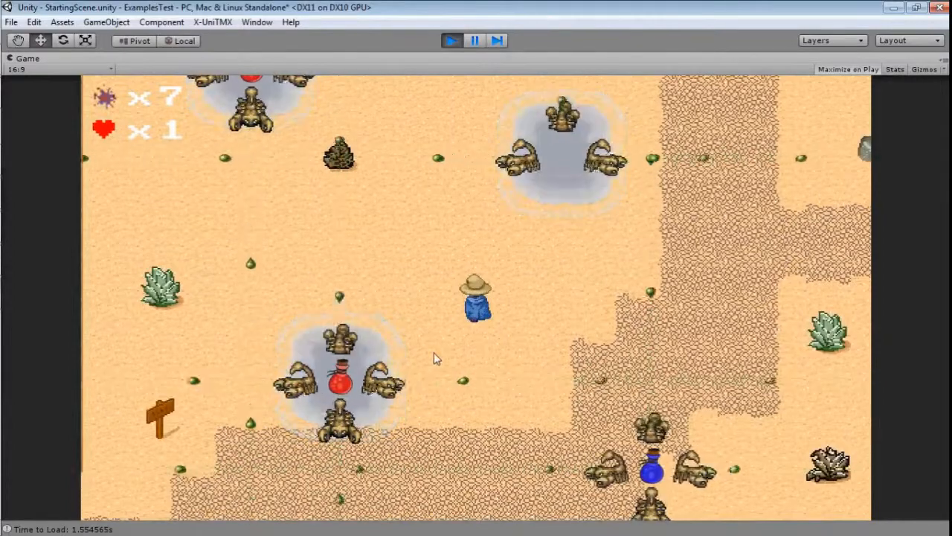
pyautogui.press('Up')
pyautogui.press('Left')
pyautogui.press('Right')
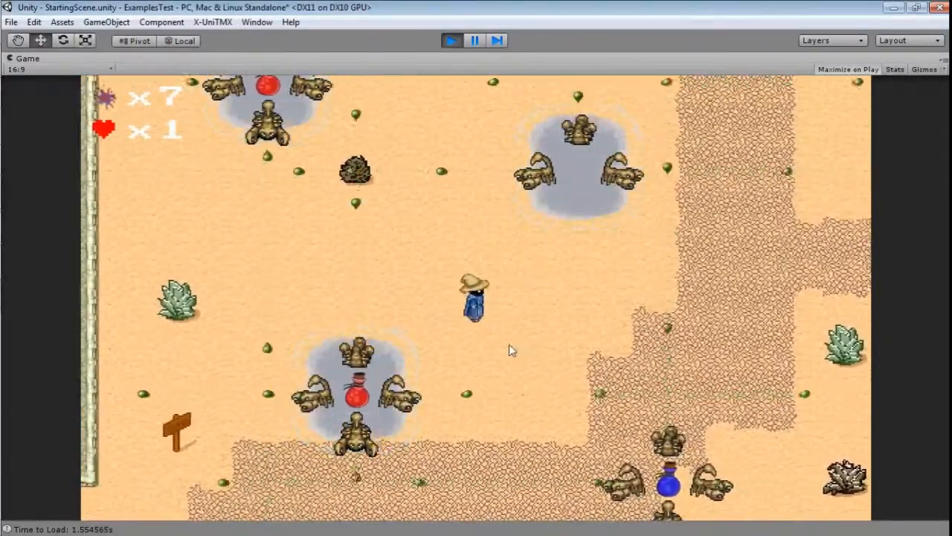
pyautogui.press('Right')
pyautogui.press('Up')
pyautogui.press('Right')
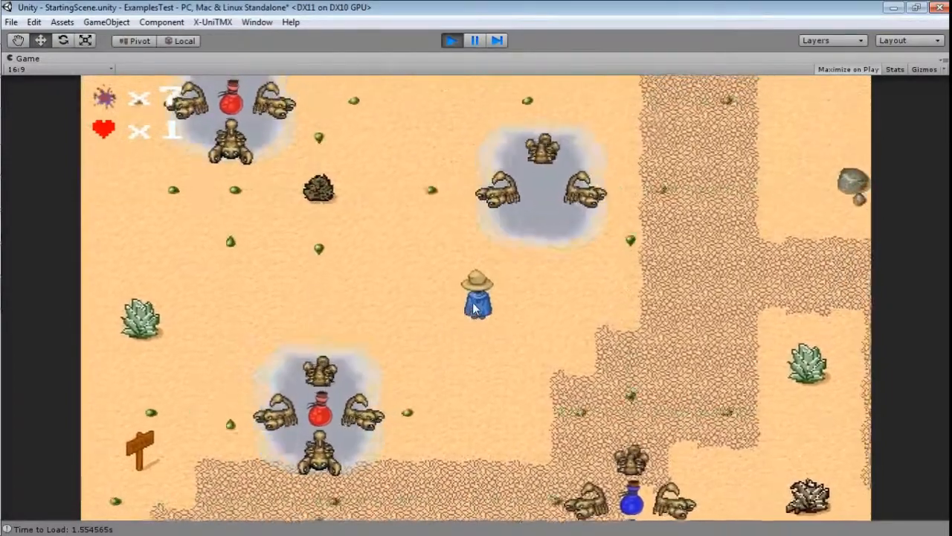
pyautogui.press('space')
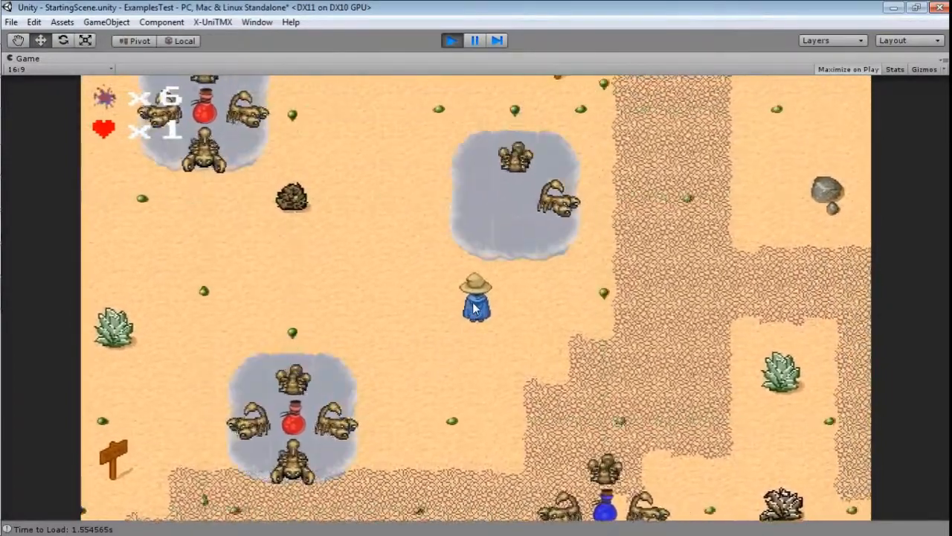
# Walk the character around the desert map and down to the lower wall of the brick enclosure.
pyautogui.press('Up')
pyautogui.press('Left')
pyautogui.press('Left')
pyautogui.press('Up')
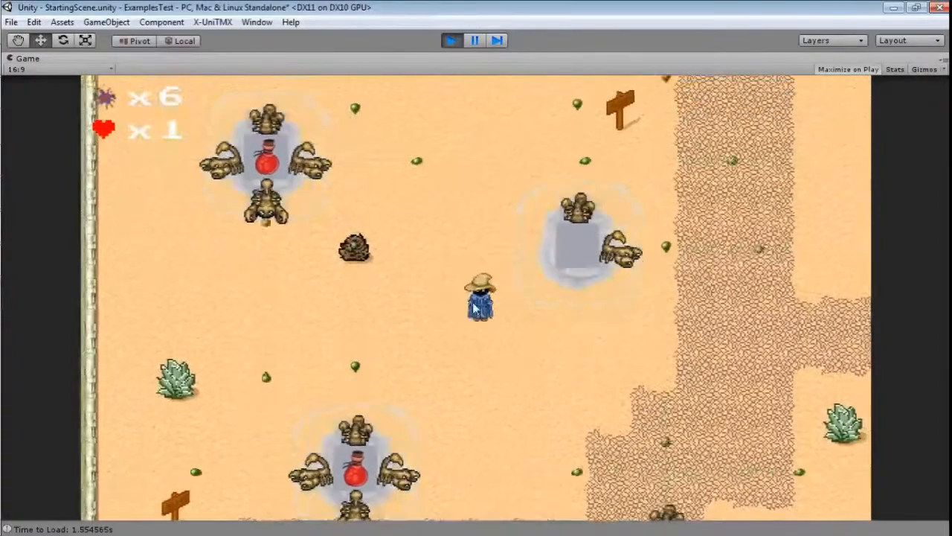
pyautogui.press('Up')
pyautogui.press('Right')
pyautogui.press('Left')
pyautogui.press('Right')
pyautogui.press('Down')
pyautogui.press('Left')
pyautogui.press('Right')
pyautogui.press('Left')
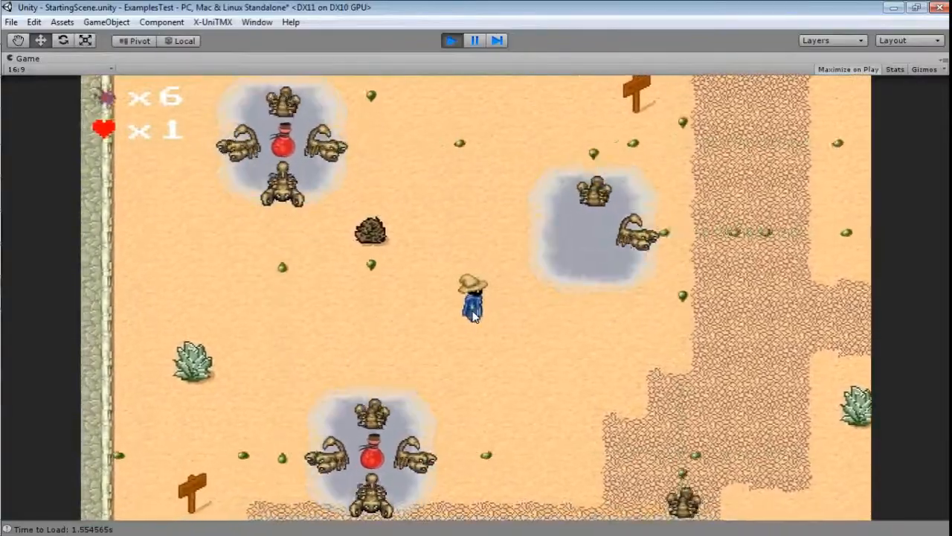
pyautogui.press('Down')
pyautogui.press('Right')
pyautogui.press('Left')
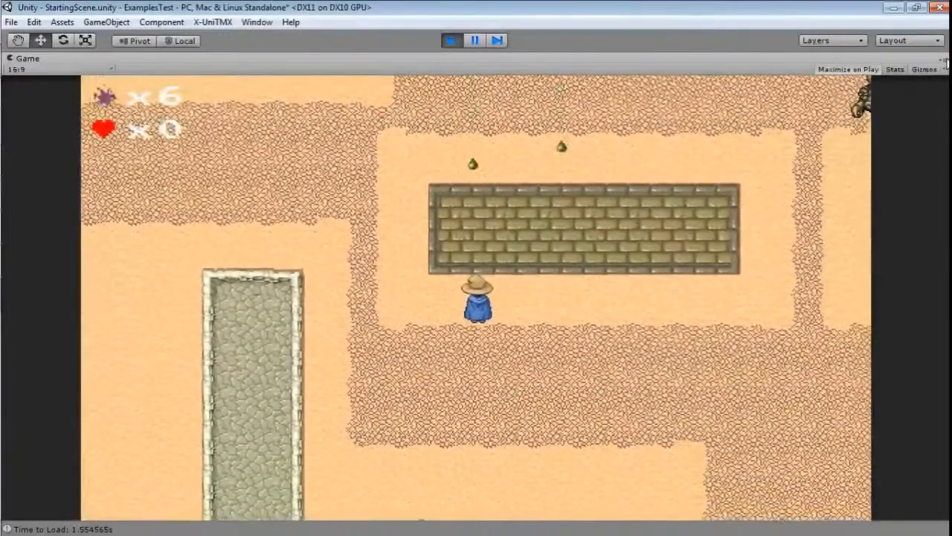
# Restore the Game view from maximized and frame the map's scorpion area in the Scene view.
pyautogui.click(943, 60)
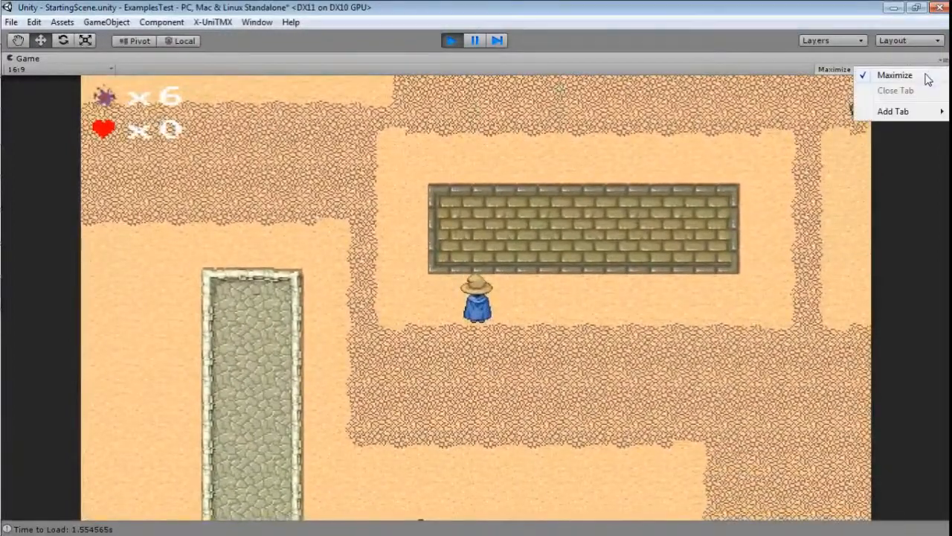
pyautogui.click(926, 75)
pyautogui.scroll(-3, 308, 162)
pyautogui.moveTo(309, 195); pyautogui.dragTo(88, 433, button='middle')
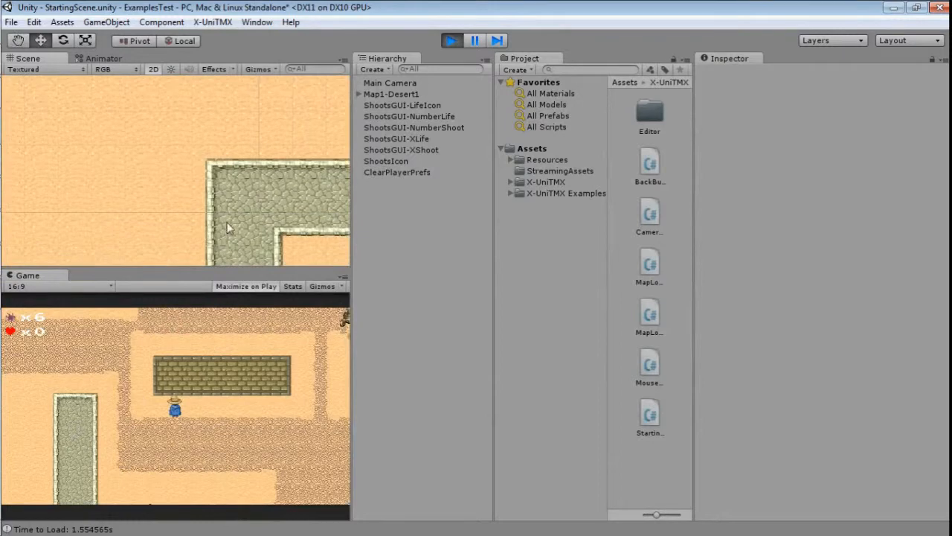
pyautogui.scroll(-8, 231, 219)
pyautogui.moveTo(290, 239); pyautogui.dragTo(130, 126, button='middle')
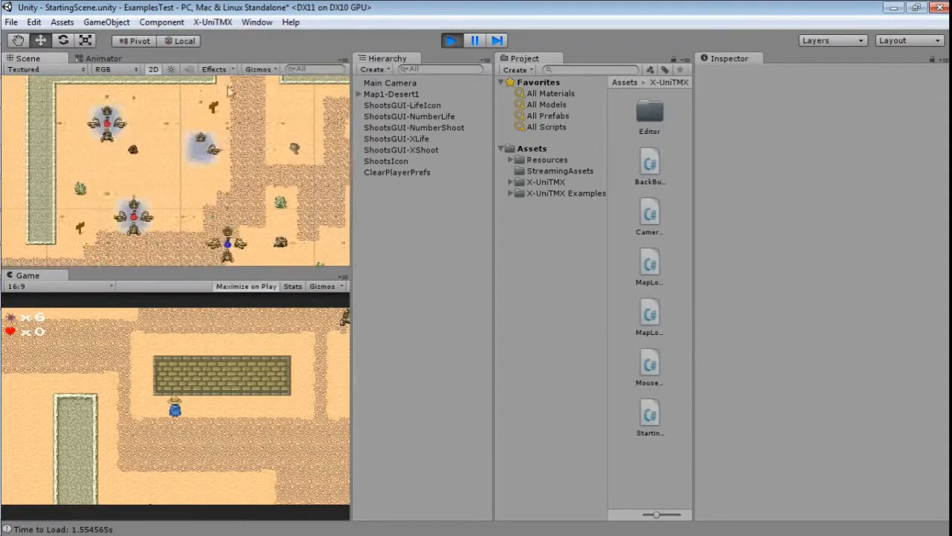
# Inspect Map1-Desert1's colliders and Tiled Map Component settings, and open the object list of the Collider_0 layer.
pyautogui.click(392, 96)
pyautogui.moveTo(199, 153); pyautogui.dragTo(247, 212, button='middle')
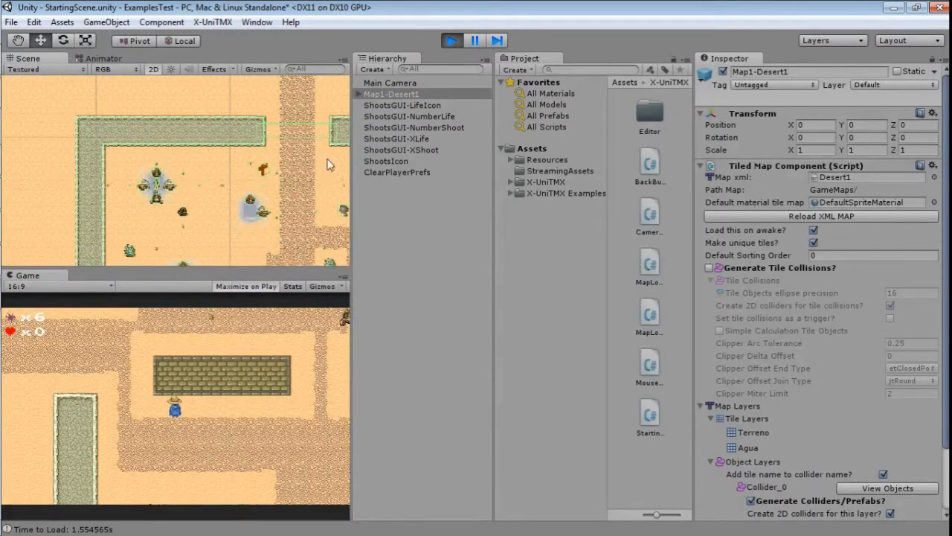
pyautogui.scroll(-3, 773, 327)
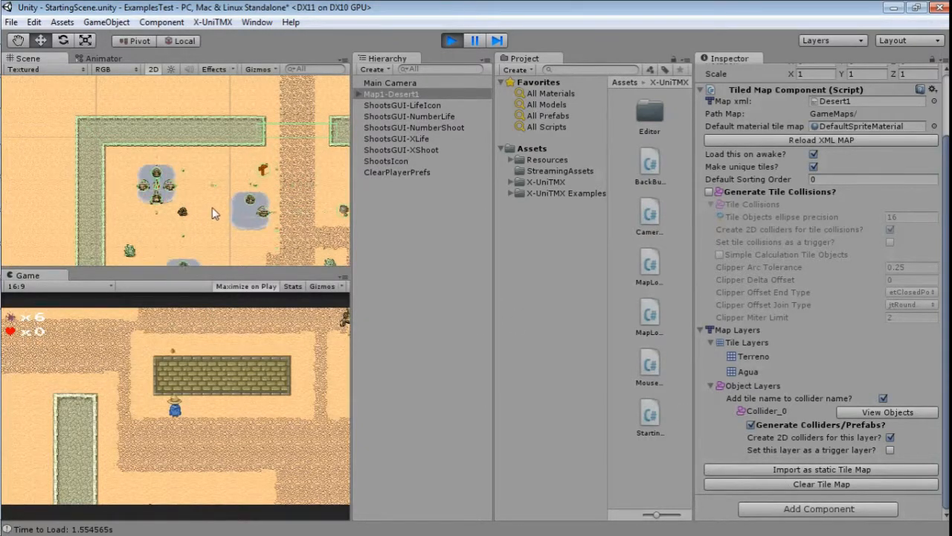
pyautogui.scroll(1, 238, 198)
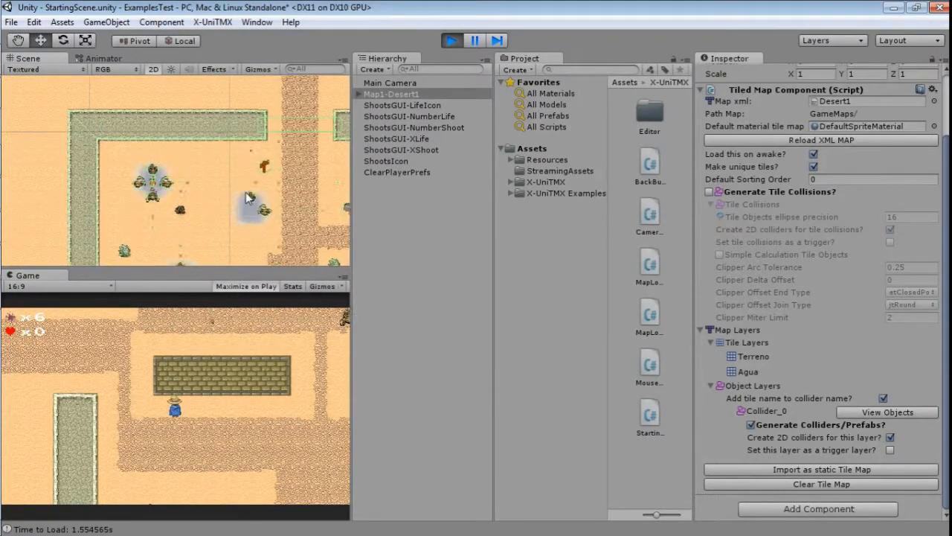
pyautogui.moveTo(272, 154); pyautogui.dragTo(202, 199, button='middle')
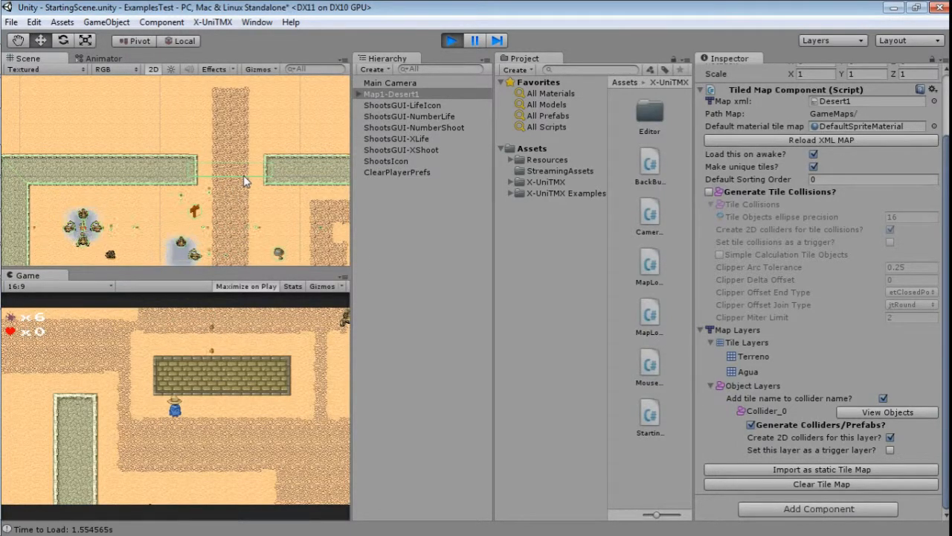
pyautogui.moveTo(163, 216); pyautogui.dragTo(165, 178, button='middle')
pyautogui.moveTo(161, 215); pyautogui.dragTo(194, 157, button='middle')
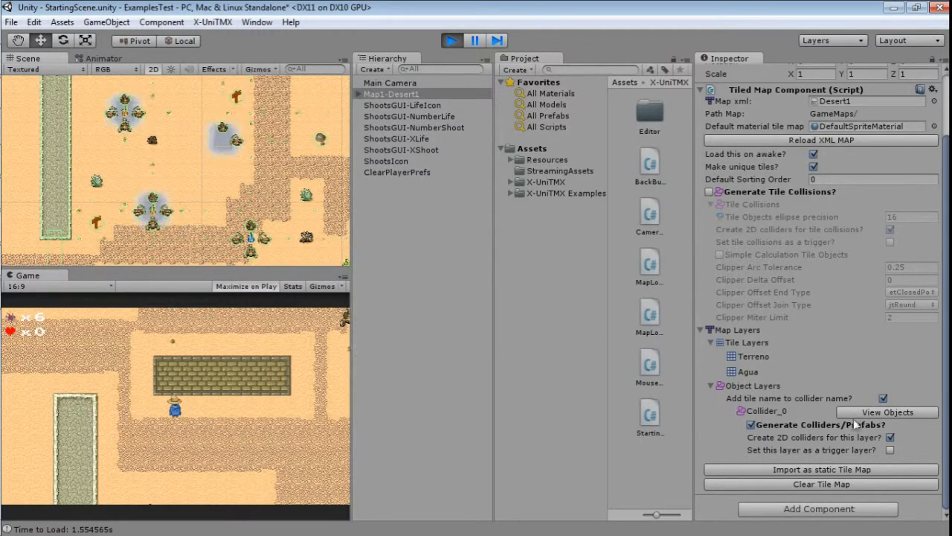
pyautogui.click(890, 412)
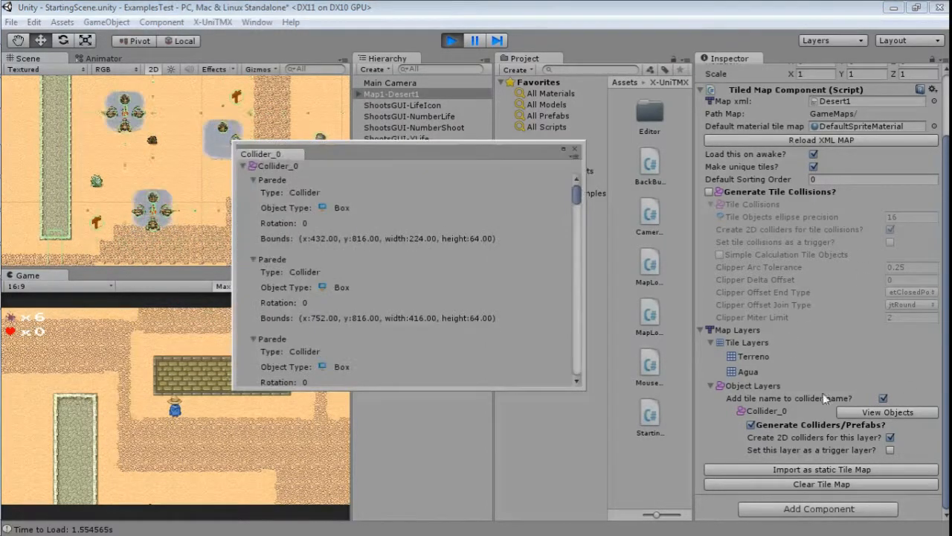
# Pause the running game, then widen, reposition and heighten the Collider_0 object list window.
pyautogui.scroll(-3, 396, 219)
pyautogui.scroll(3, 395, 218)
pyautogui.moveTo(586, 237); pyautogui.dragTo(621, 241)
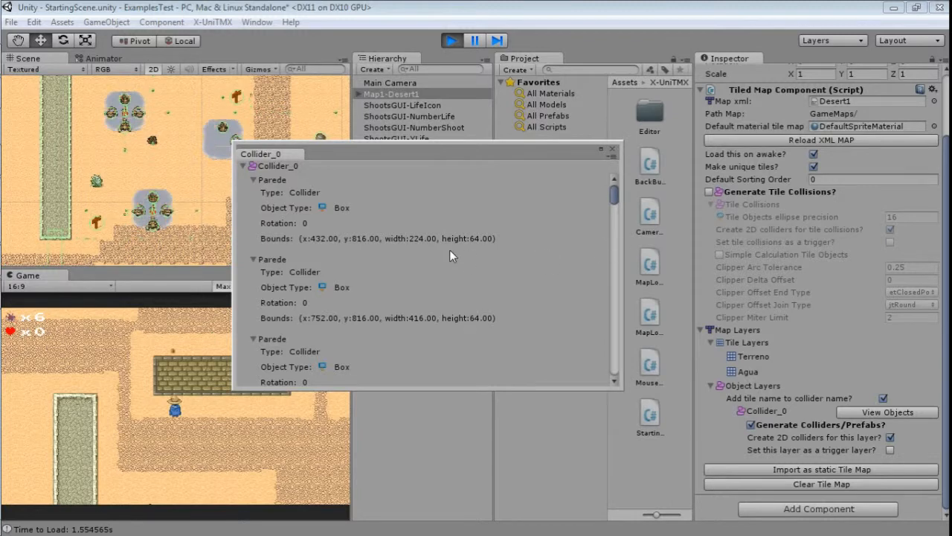
pyautogui.click(472, 41)
pyautogui.moveTo(479, 145); pyautogui.dragTo(483, 107)
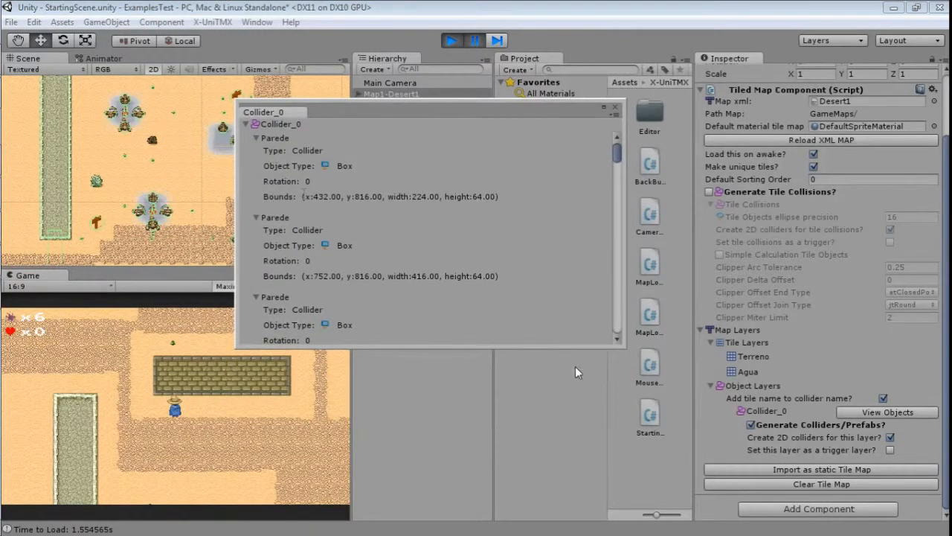
pyautogui.moveTo(561, 347); pyautogui.dragTo(558, 511)
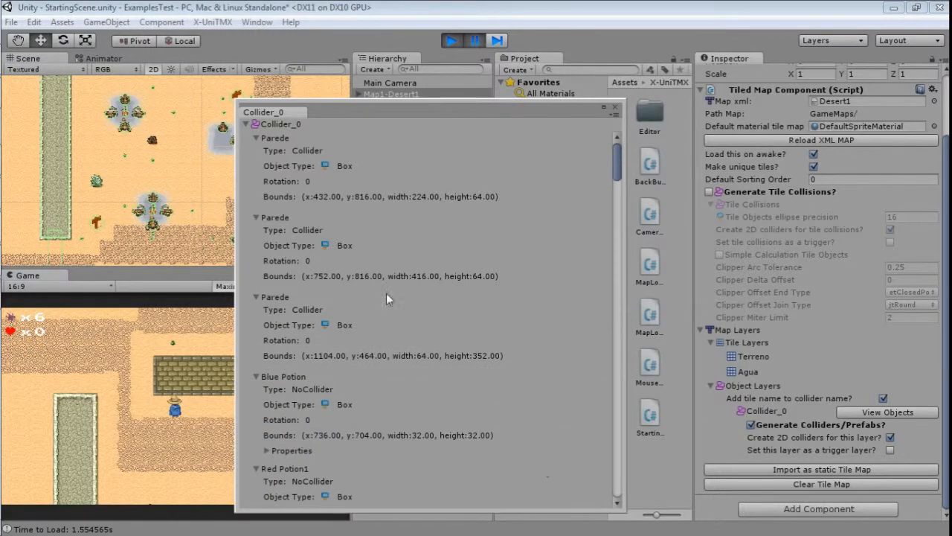
# Examine the first Parede entry in the Collider_0 list, including its object type and bounds.
pyautogui.click(245, 124)
pyautogui.click(245, 125)
pyautogui.click(342, 166)
pyautogui.click(320, 195)
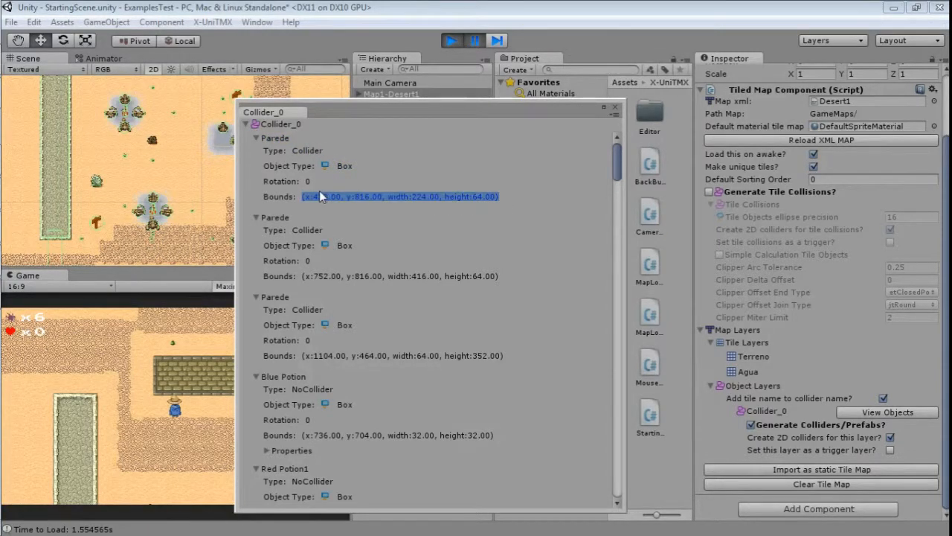
# Expand the Blue Potion object's properties and examine its prefab, add collider, prefab path and sorting layer values.
pyautogui.scroll(-3, 438, 184)
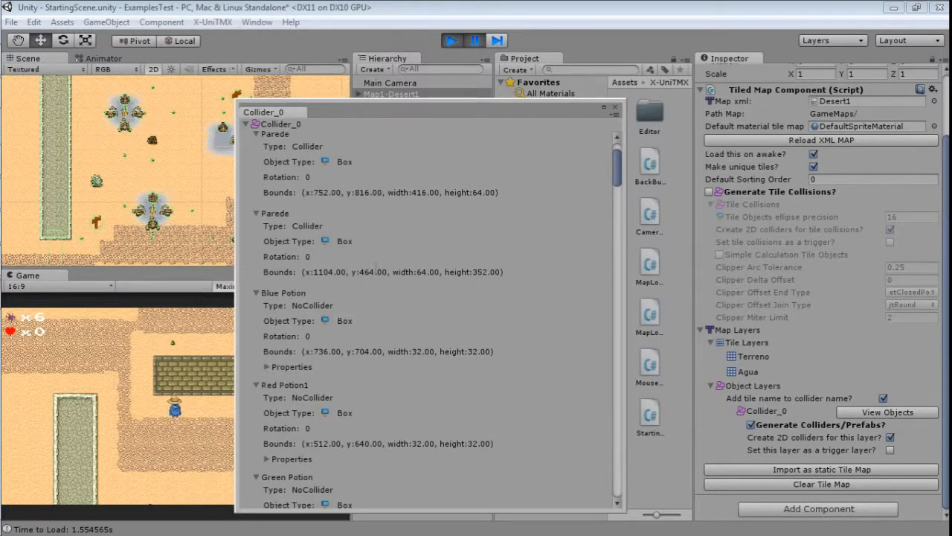
pyautogui.click(266, 367)
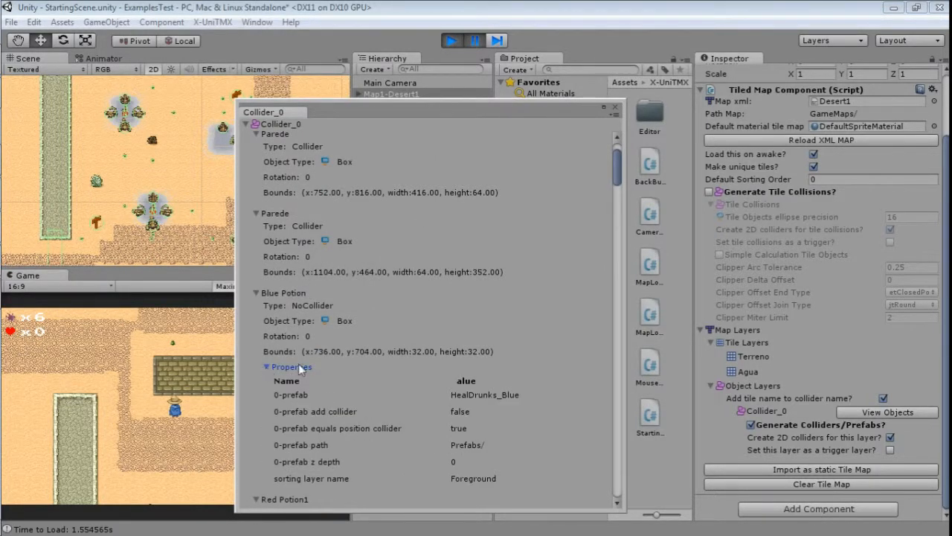
pyautogui.scroll(-2, 305, 296)
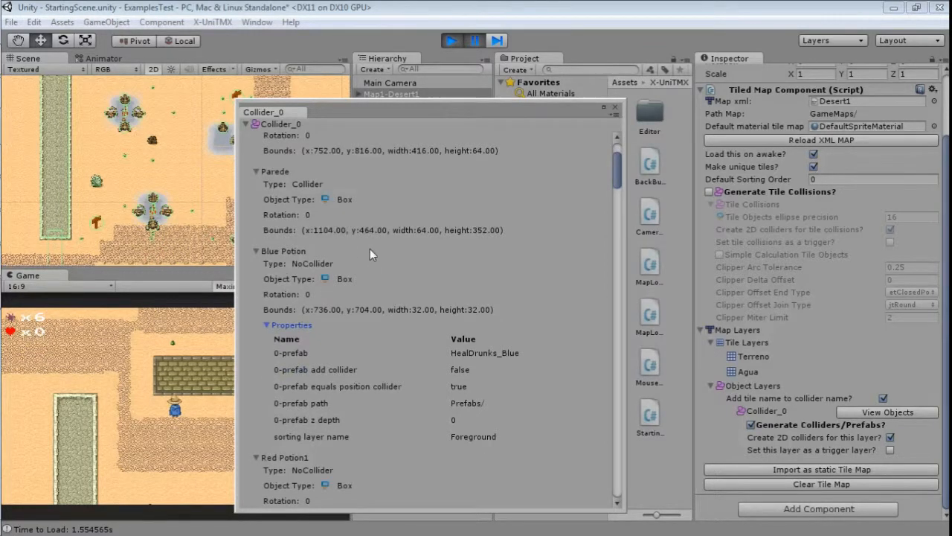
pyautogui.doubleClick(289, 353)
pyautogui.doubleClick(469, 353)
pyautogui.click(516, 353)
pyautogui.doubleClick(457, 369)
pyautogui.doubleClick(455, 403)
pyautogui.doubleClick(464, 436)
# Find the Player object in the Collider_0 list, expand its properties and examine its prefab value.
pyautogui.scroll(-3, 463, 440)
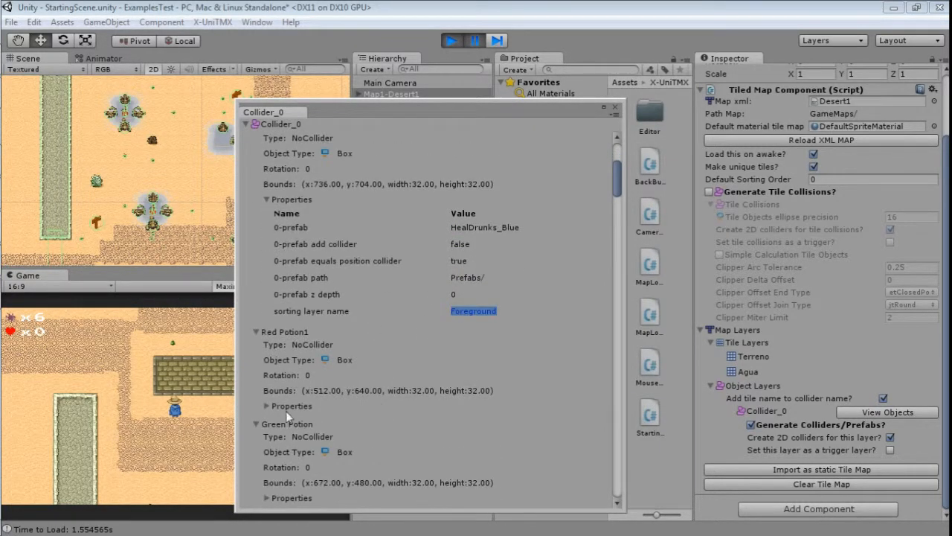
pyautogui.scroll(-4, 287, 409)
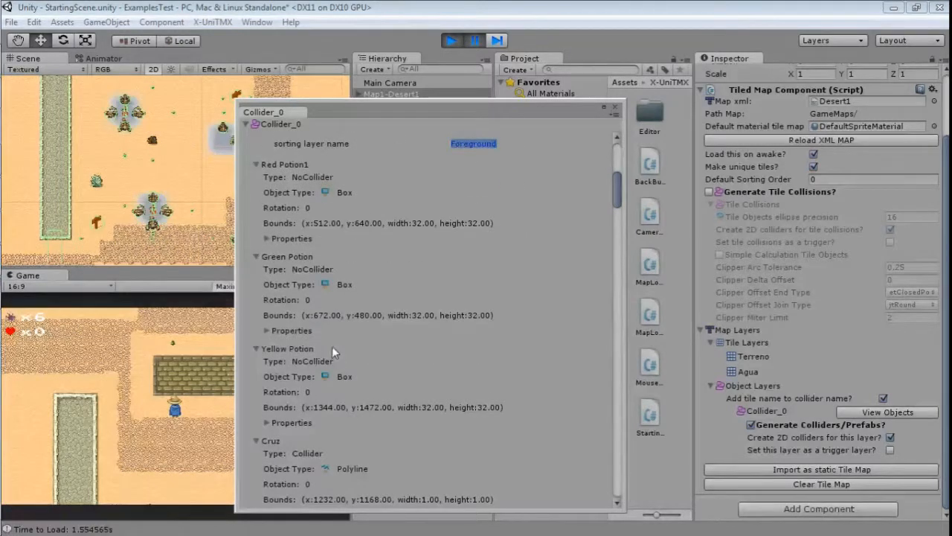
pyautogui.scroll(-10, 329, 355)
pyautogui.scroll(-7, 325, 366)
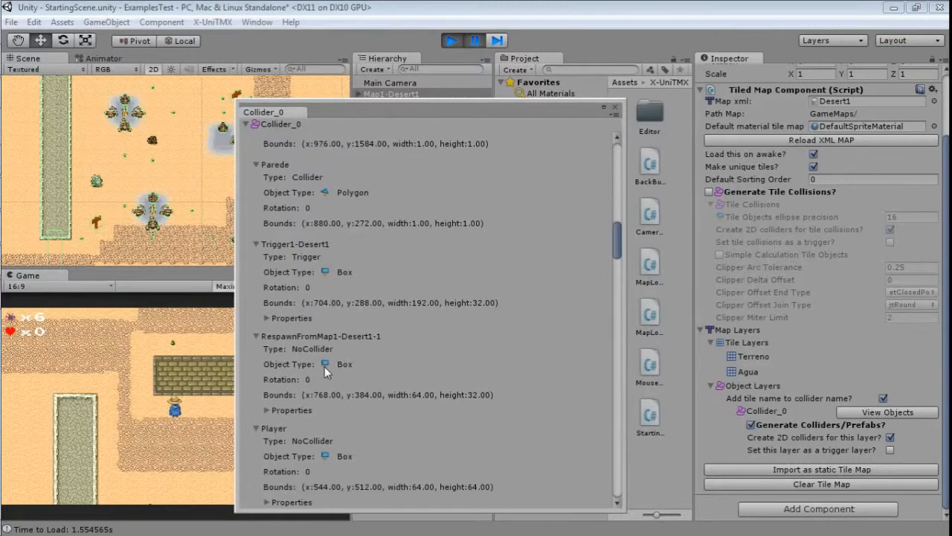
pyautogui.scroll(-2, 324, 366)
pyautogui.click(267, 418)
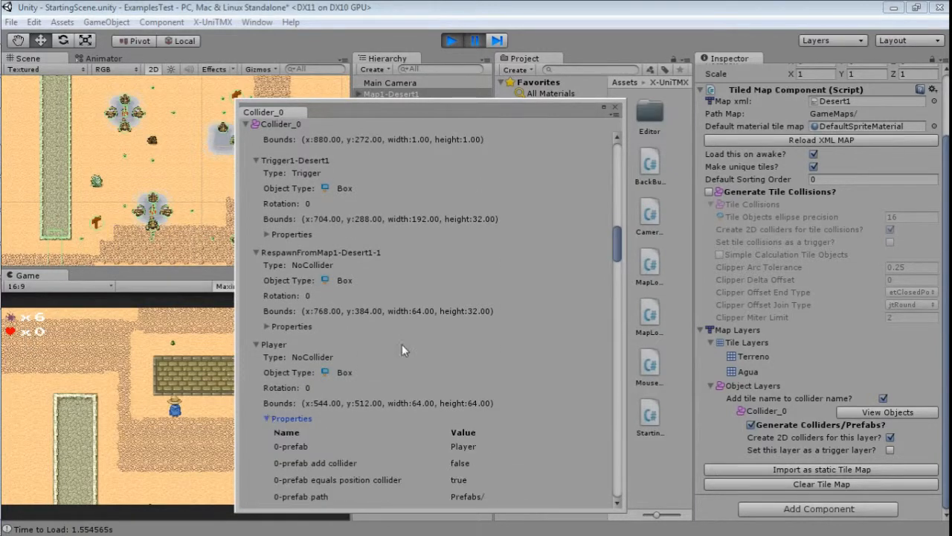
pyautogui.scroll(-3, 406, 341)
pyautogui.doubleClick(471, 363)
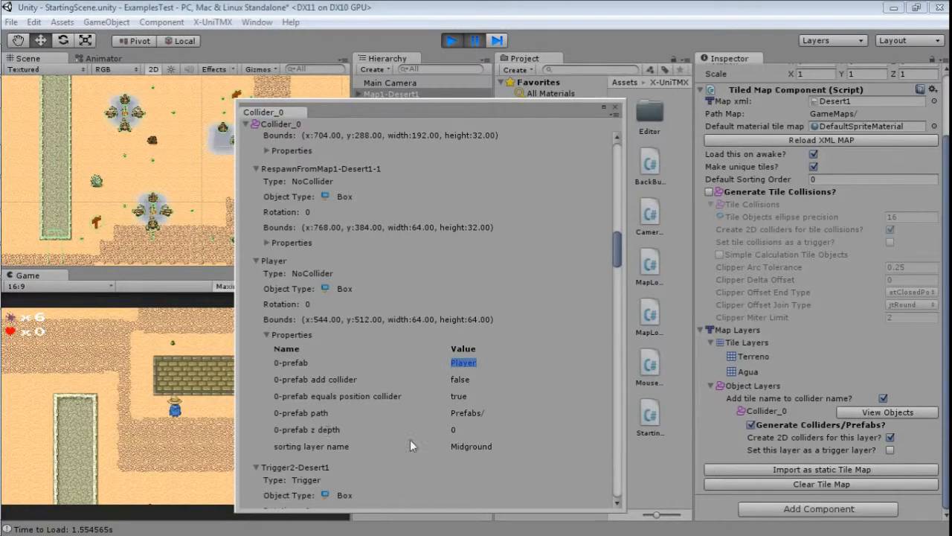
# Expand the Trigger2-Desert1 object's properties and examine its add component1 and add component2 values.
pyautogui.scroll(-6, 436, 406)
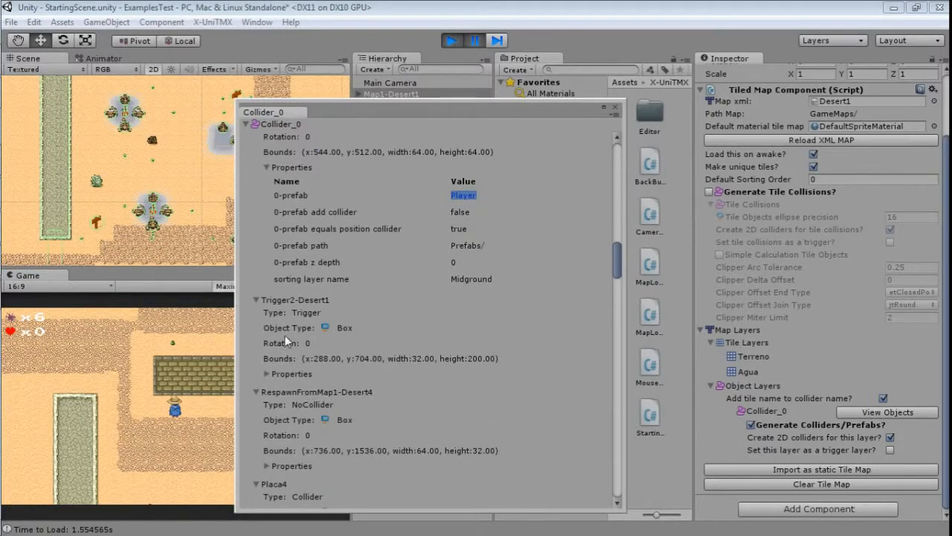
pyautogui.click(267, 373)
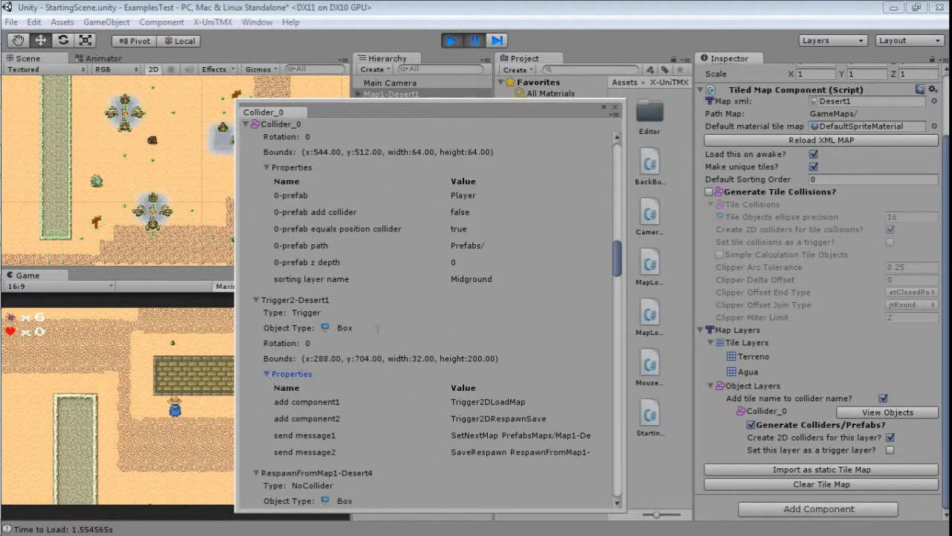
pyautogui.scroll(-2, 378, 328)
pyautogui.doubleClick(324, 360)
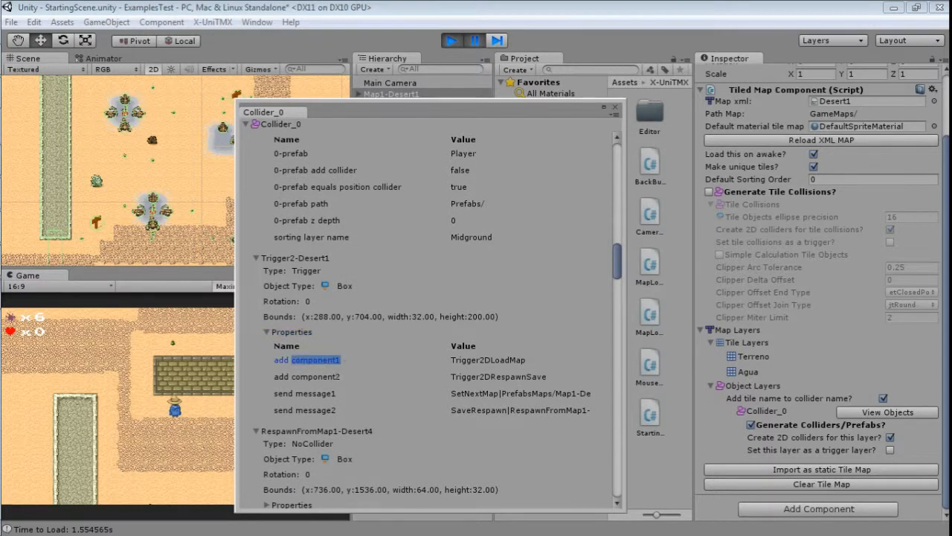
pyautogui.doubleClick(318, 394)
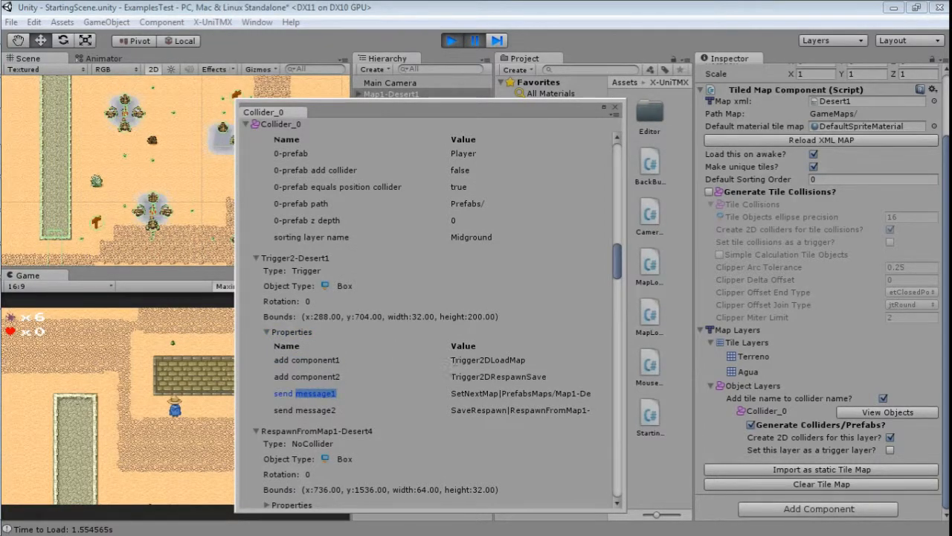
pyautogui.doubleClick(487, 360)
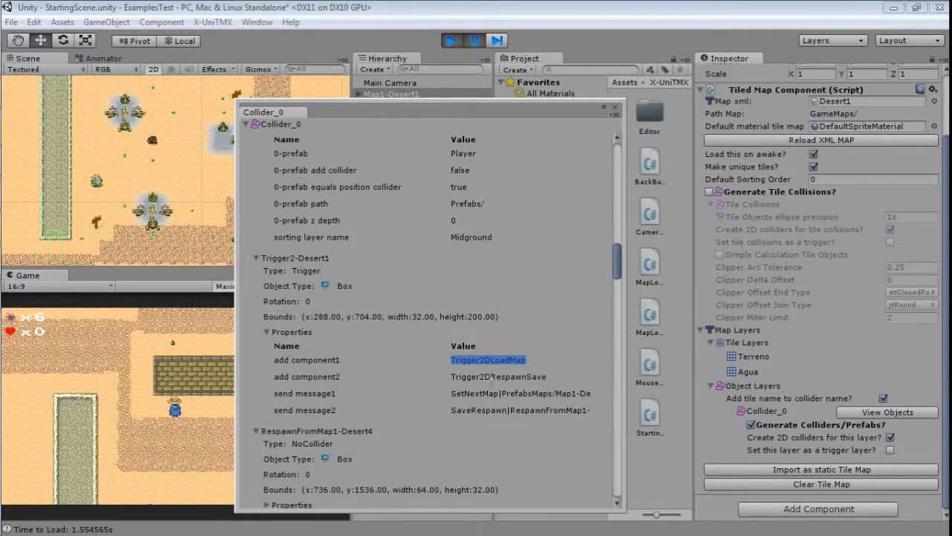
pyautogui.doubleClick(489, 377)
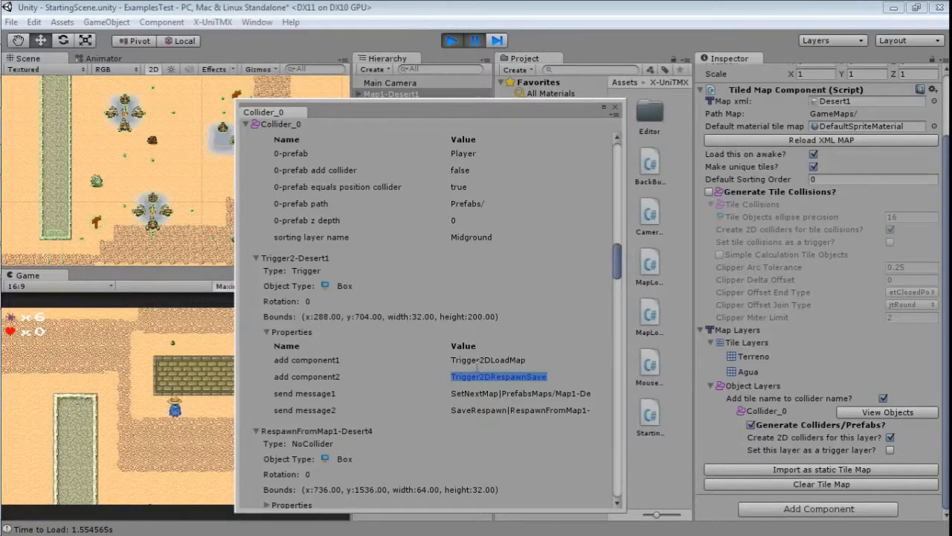
pyautogui.doubleClick(486, 360)
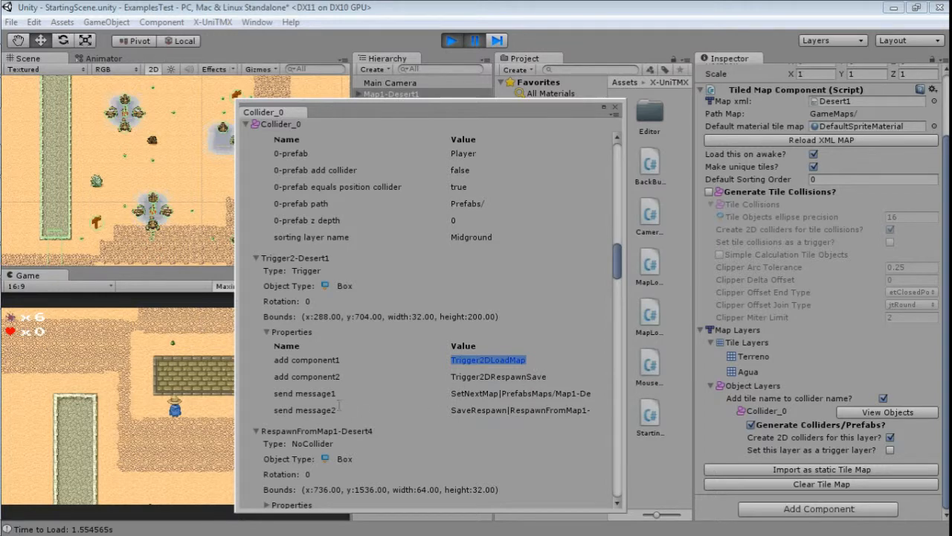
# Examine Trigger2-Desert1's send message1 property and compare its value with the two added components.
pyautogui.moveTo(339, 393); pyautogui.dragTo(275, 393)
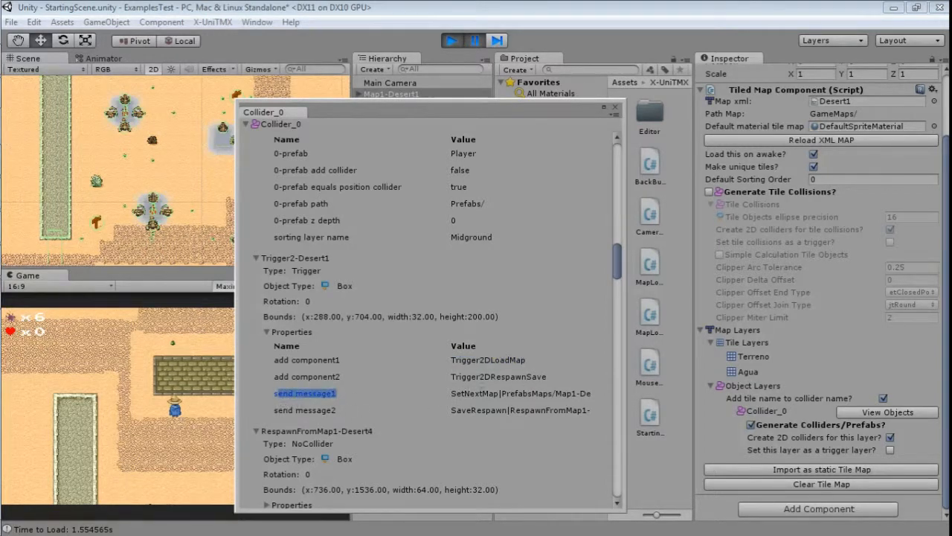
pyautogui.doubleClick(488, 393)
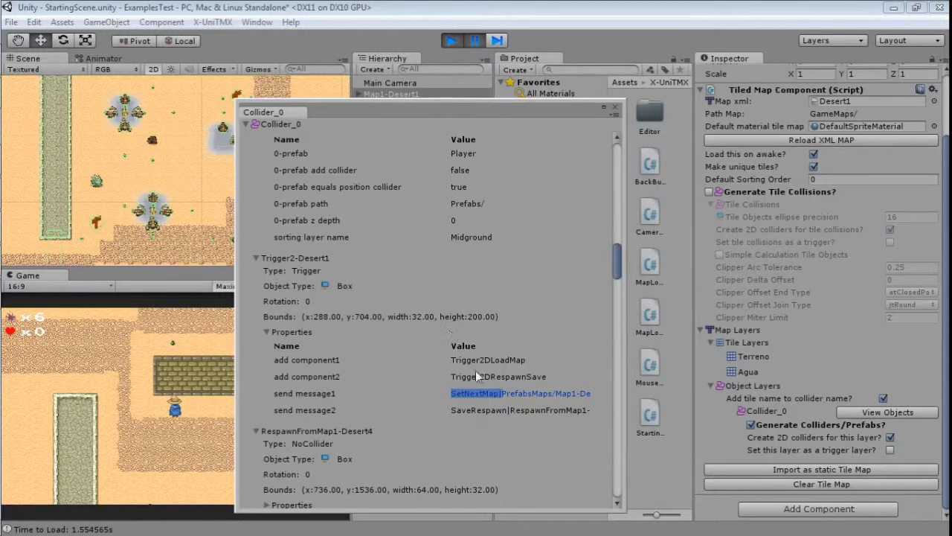
pyautogui.doubleClick(459, 359)
pyautogui.doubleClick(469, 377)
pyautogui.doubleClick(474, 392)
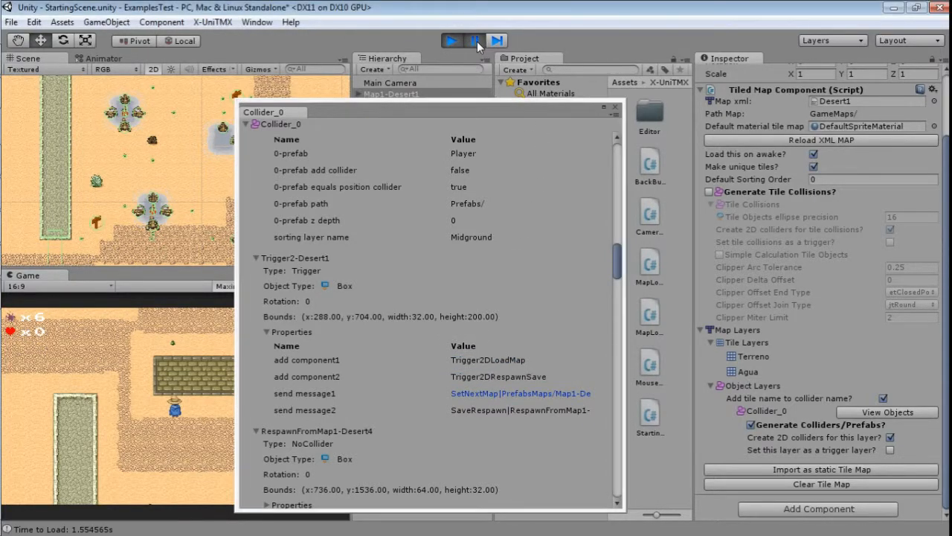
# Resume the game, walk the character through the map trigger into Map1-Desert2 and move around inside the stone triangle.
pyautogui.press('Left')
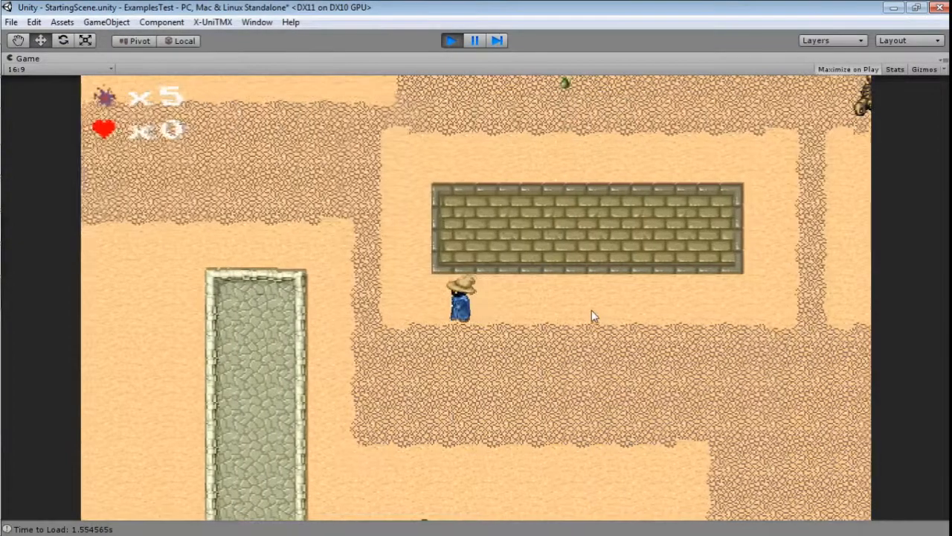
pyautogui.press('Up')
pyautogui.press('Right')
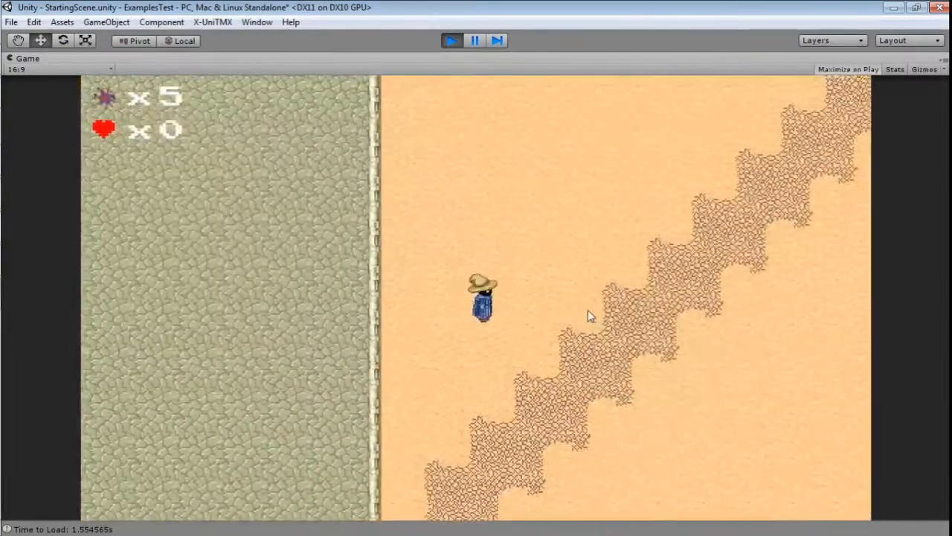
pyautogui.press('Down')
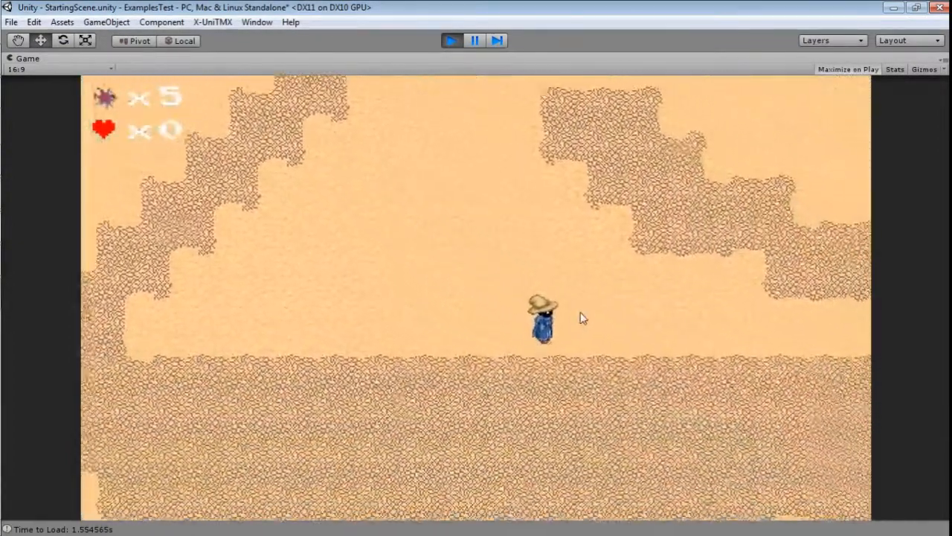
pyautogui.press('Left')
pyautogui.press('Up')
pyautogui.press('Down')
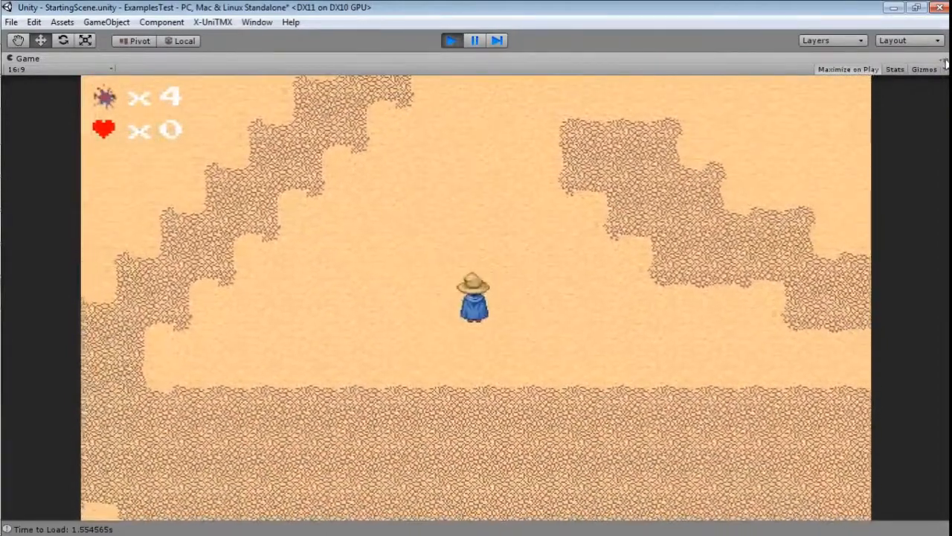
# Restore the Game view from maximized and frame the whole triangular face of Map1-Desert2 in the Scene view.
pyautogui.click(943, 61)
pyautogui.click(896, 78)
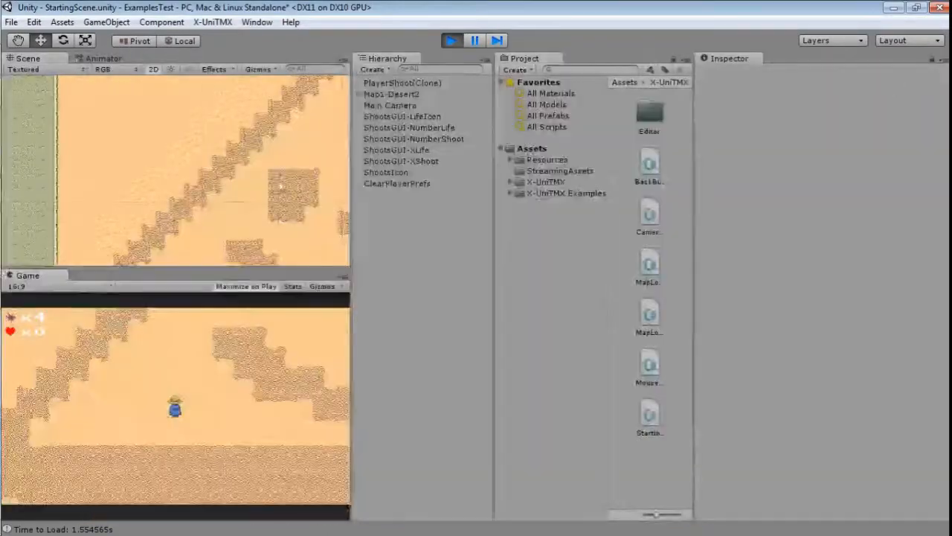
pyautogui.scroll(-5, 133, 156)
pyautogui.scroll(-4, 134, 156)
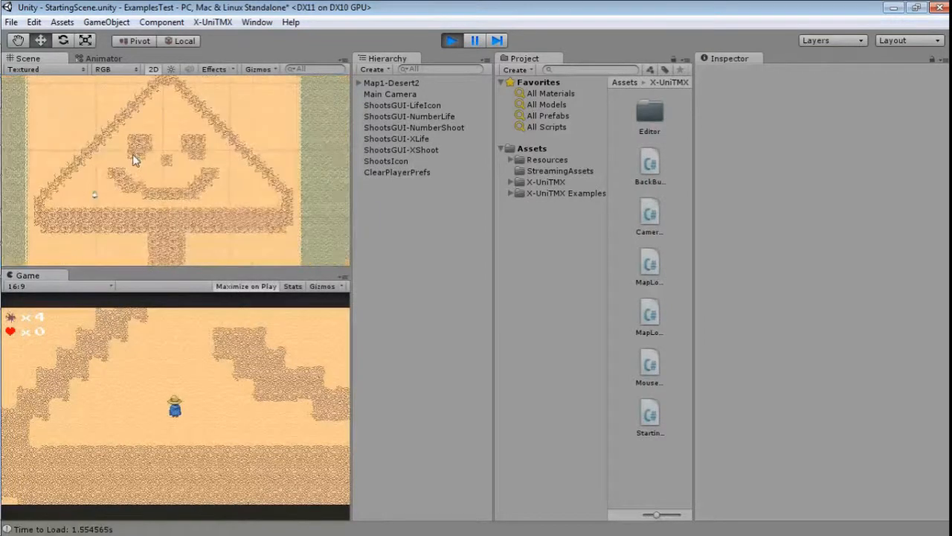
# Walk the character up past the face's smile and eyes to the upper corner of the stone triangle.
pyautogui.click(238, 430)
pyautogui.press('Up')
pyautogui.press('Right')
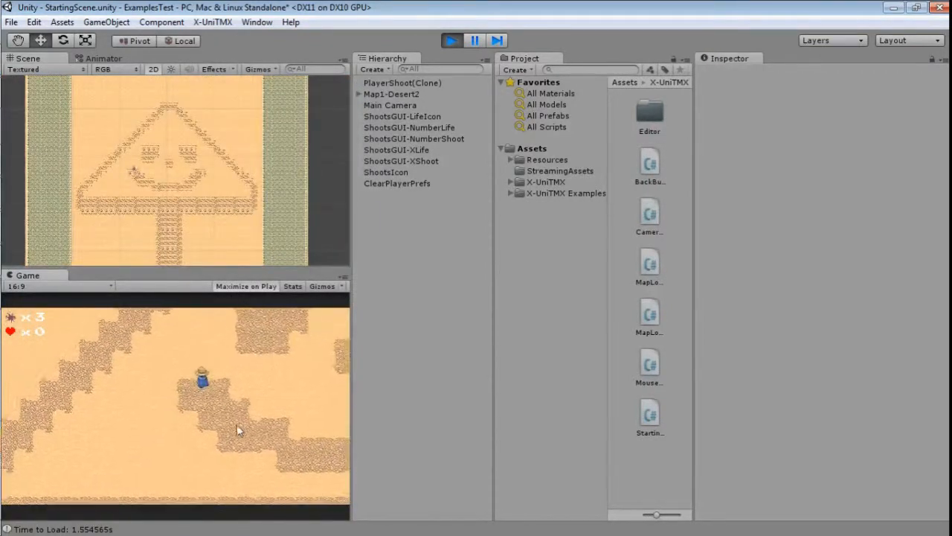
pyautogui.press('Up')
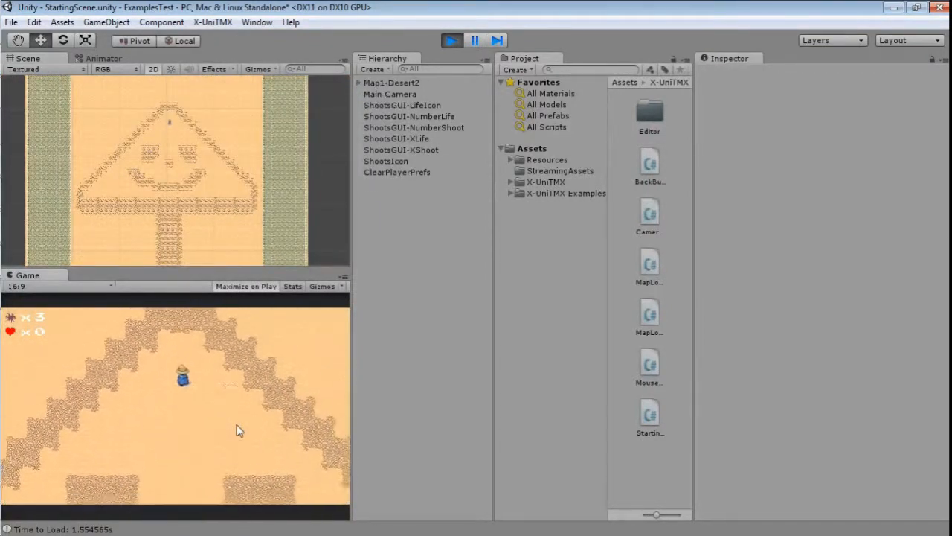
pyautogui.press('Left')
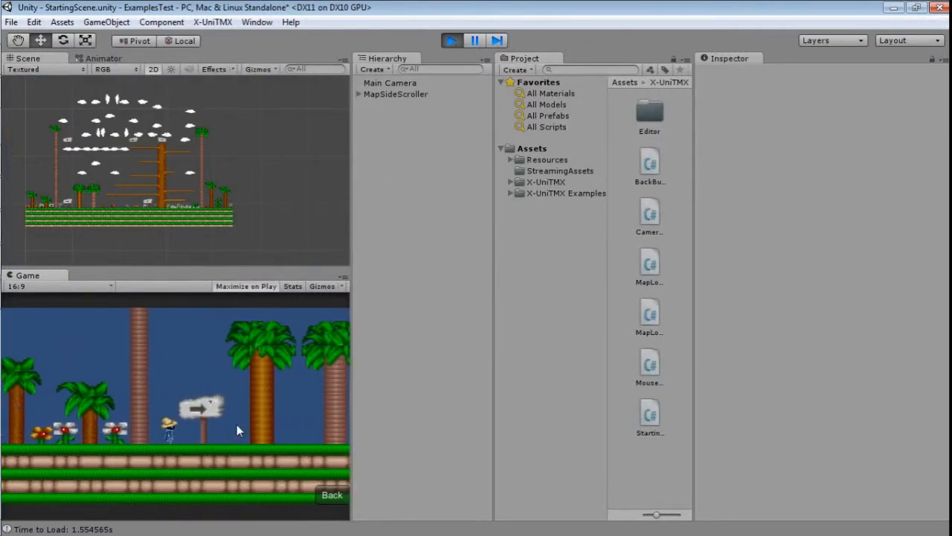
# In the side-scroller example, walk the character right past the arrow sign to the pink-trunked palm.
pyautogui.press('Right')
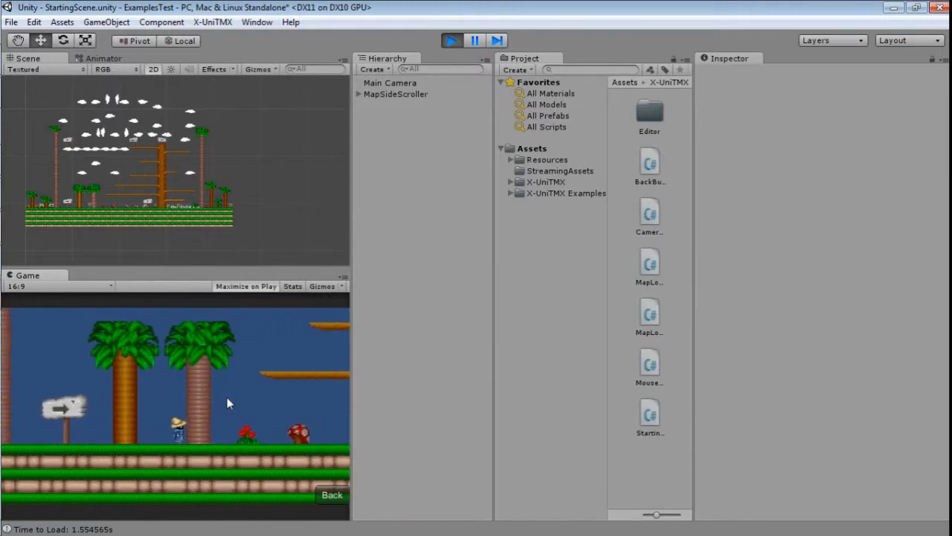
pyautogui.press('Left')
pyautogui.press('Right')
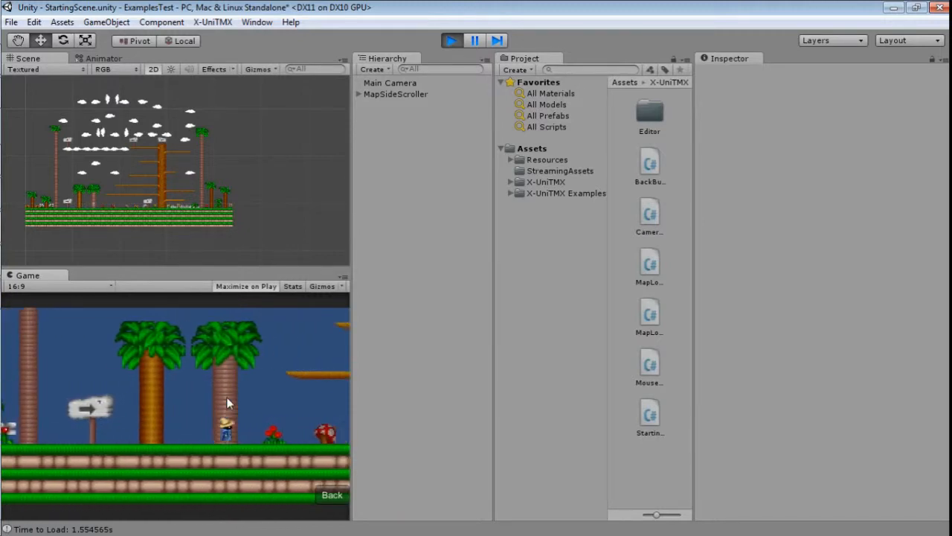
# Jump the side-scroller character up onto the lower branches of the tall brown tree.
pyautogui.press('space')
pyautogui.press('Left')
pyautogui.press('space')
pyautogui.press('Right')
pyautogui.press('space')
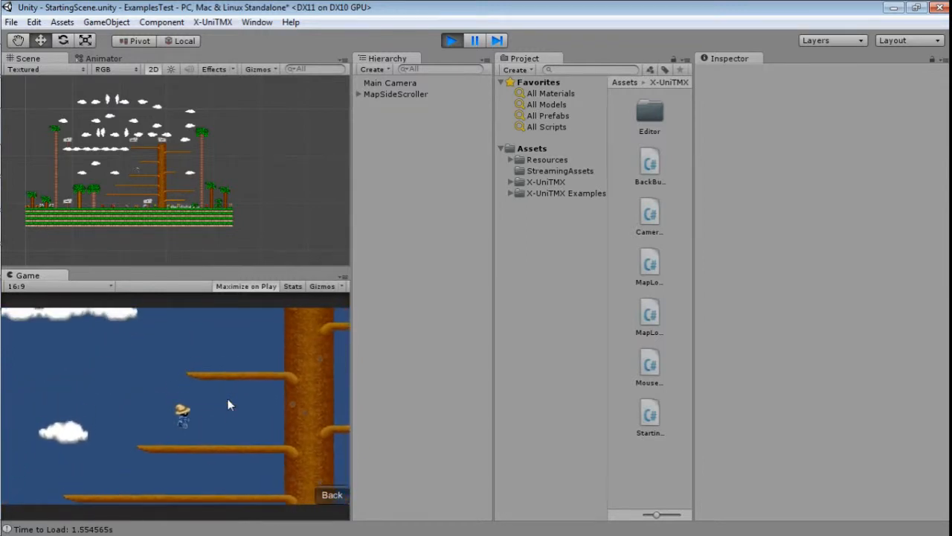
# Climb the remaining branches to the tree's top and walk left past the DANGER sign to the branch's end.
pyautogui.press('Right')
pyautogui.press('Left')
pyautogui.press('space')
pyautogui.press('space')
pyautogui.press('Left')
pyautogui.press('Left')
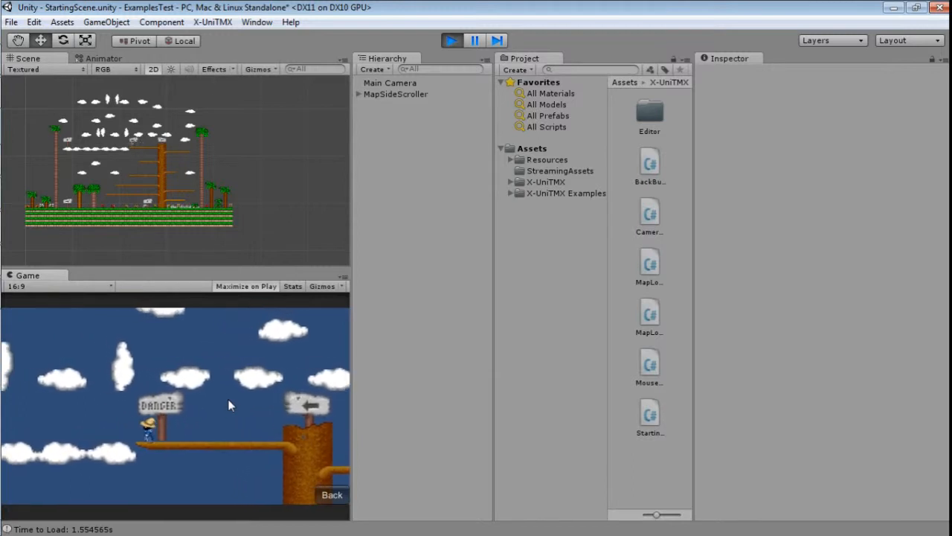
# Jump the side-scroller character off the branch and walk left to the middle of the cloud row.
pyautogui.press('space')
pyautogui.press('space')
pyautogui.press('Right')
pyautogui.press('space')
pyautogui.press('Left')
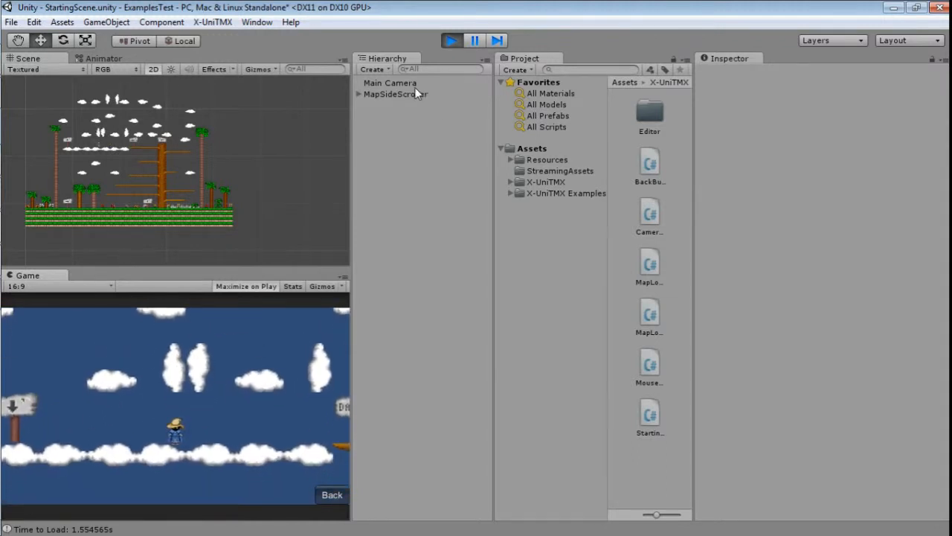
# Select MapSideScroller and examine its colliders around the clouds, tree and branches in the scene.
pyautogui.click(408, 93)
pyautogui.moveTo(247, 141); pyautogui.dragTo(279, 171, button='middle')
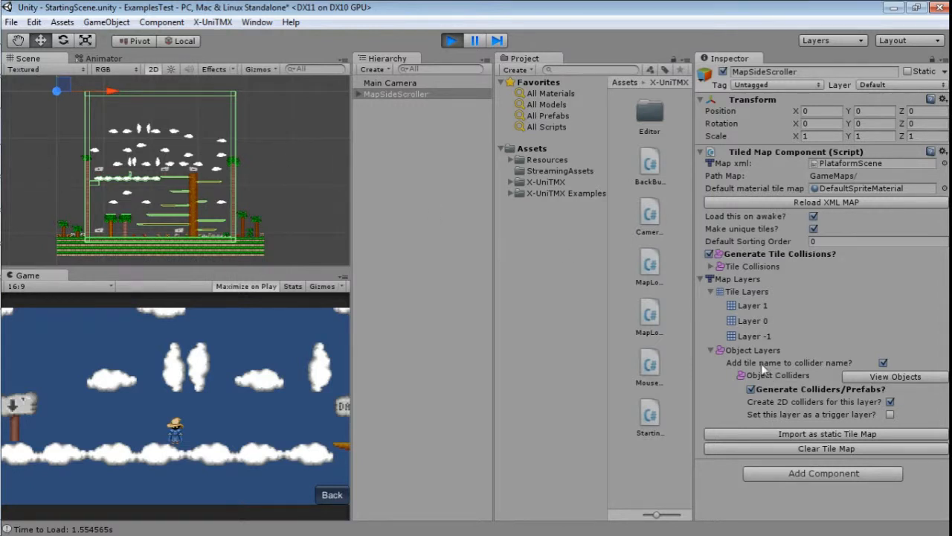
pyautogui.scroll(5, 217, 217)
pyautogui.moveTo(199, 207); pyautogui.dragTo(277, 167, button='middle')
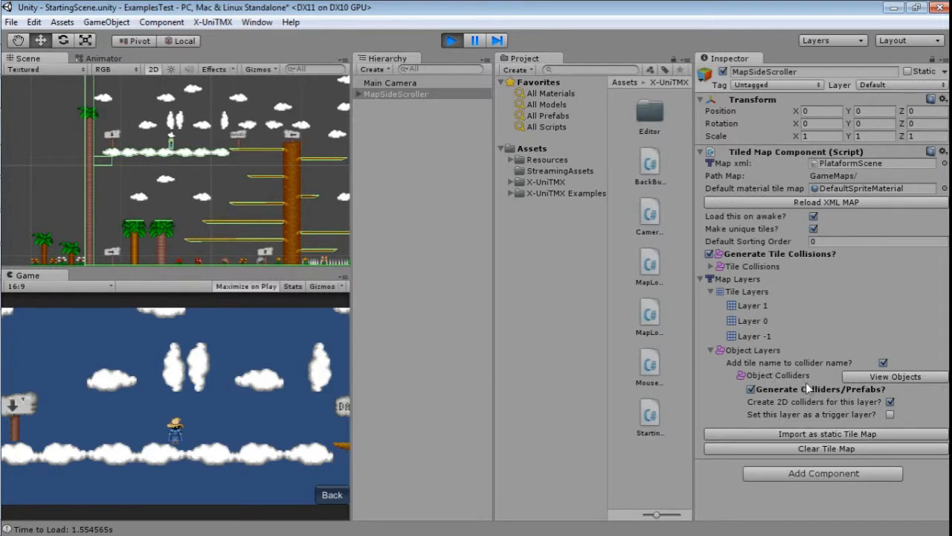
pyautogui.moveTo(221, 214); pyautogui.dragTo(211, 189, button='middle')
pyautogui.scroll(2, 209, 189)
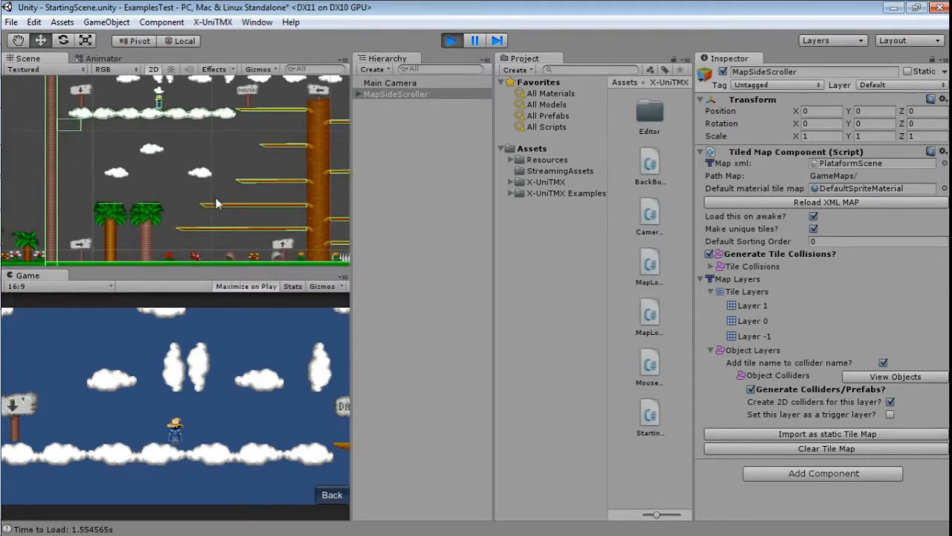
pyautogui.moveTo(221, 213); pyautogui.dragTo(220, 261, button='middle')
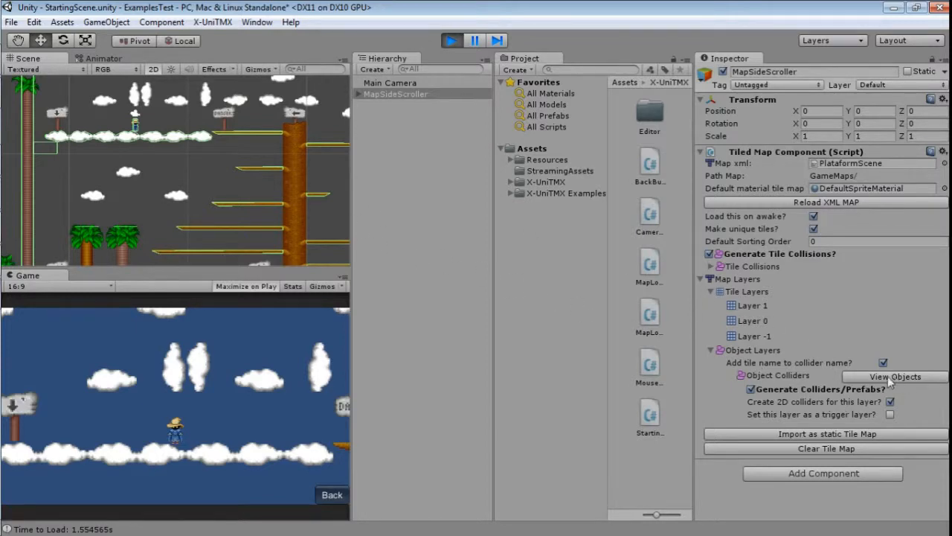
# Move the character left along the clouds to the down-arrow sign and into the green cave level.
pyautogui.click(213, 382)
pyautogui.press('space')
pyautogui.press('Left')
pyautogui.press('Left')
pyautogui.press('space')
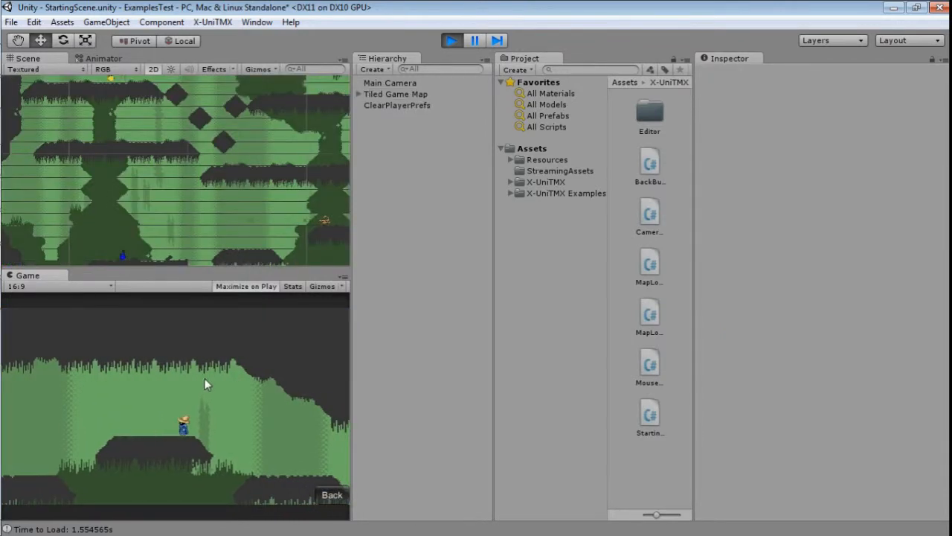
# Jump the character left off the raised dark platform in the green cave level.
pyautogui.press('Left')
pyautogui.press('space')
pyautogui.press('Left')
pyautogui.press('Right')
pyautogui.press('space')
pyautogui.press('Left')
pyautogui.press('space')
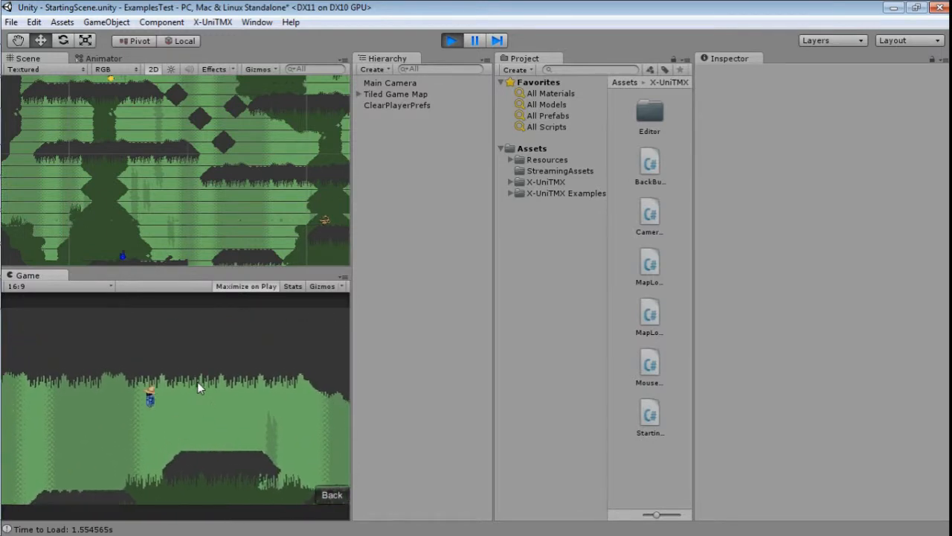
# Return to the test scene list, open the 3D Platformer game example and roll the ball slightly right.
pyautogui.click(327, 495)
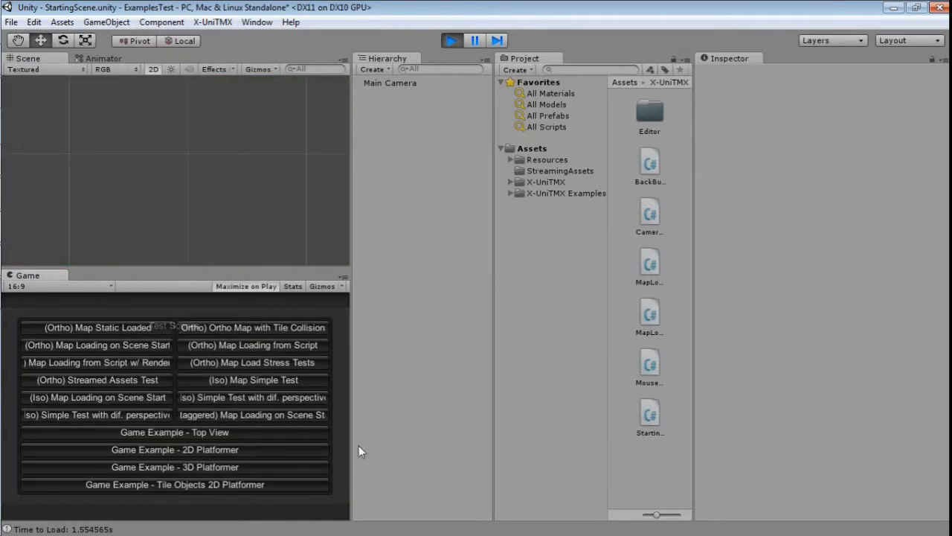
pyautogui.click(234, 469)
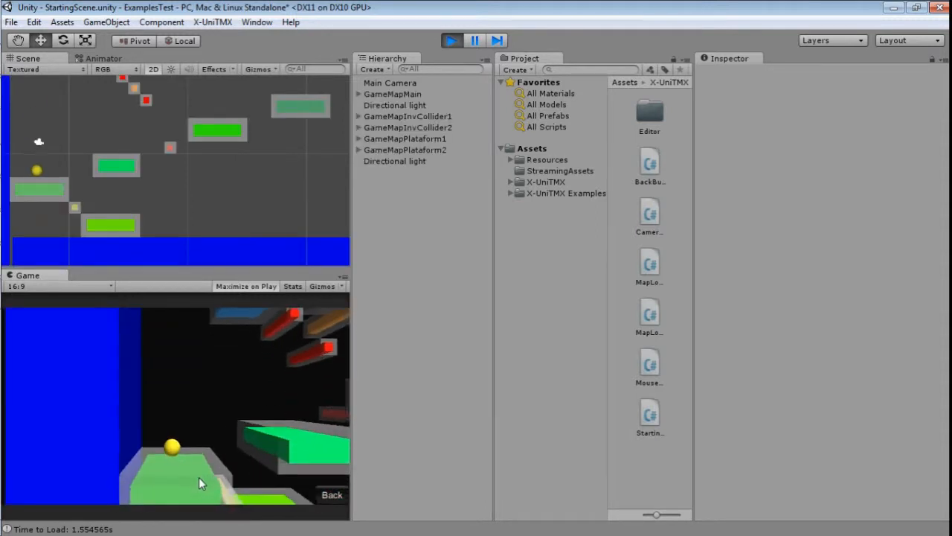
pyautogui.press('Right')
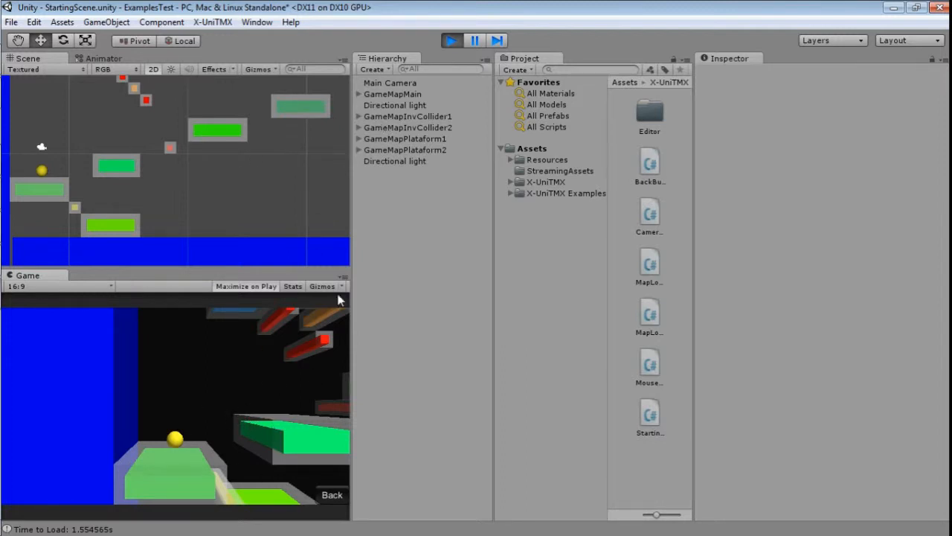
# Inspect the bright green platform's cube, its parent 3DPlataformSceneMain and the GameMapMain map component.
pyautogui.click(211, 136)
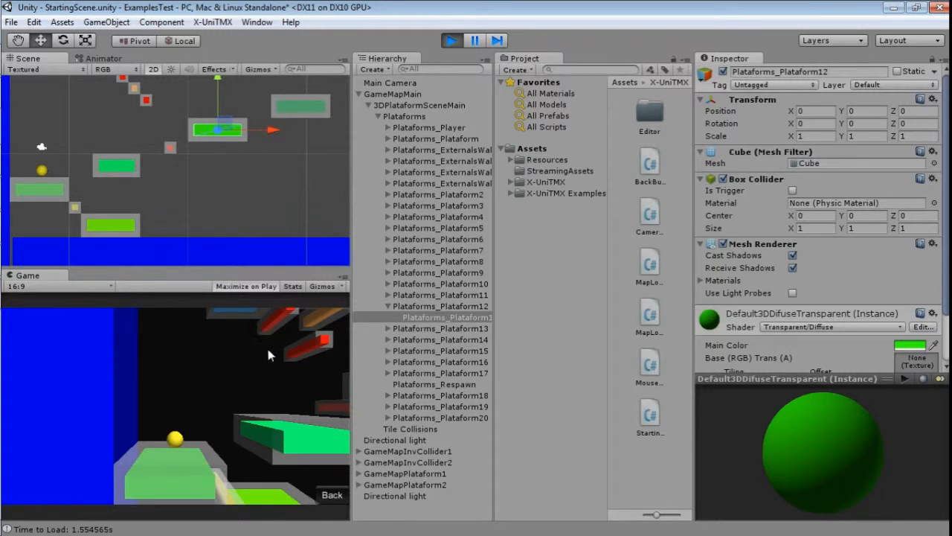
pyautogui.click(407, 107)
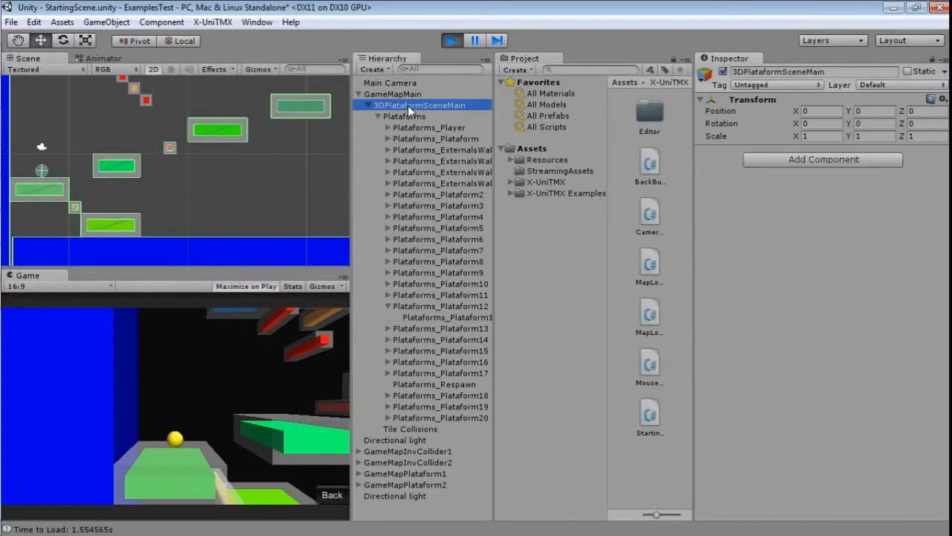
pyautogui.click(407, 97)
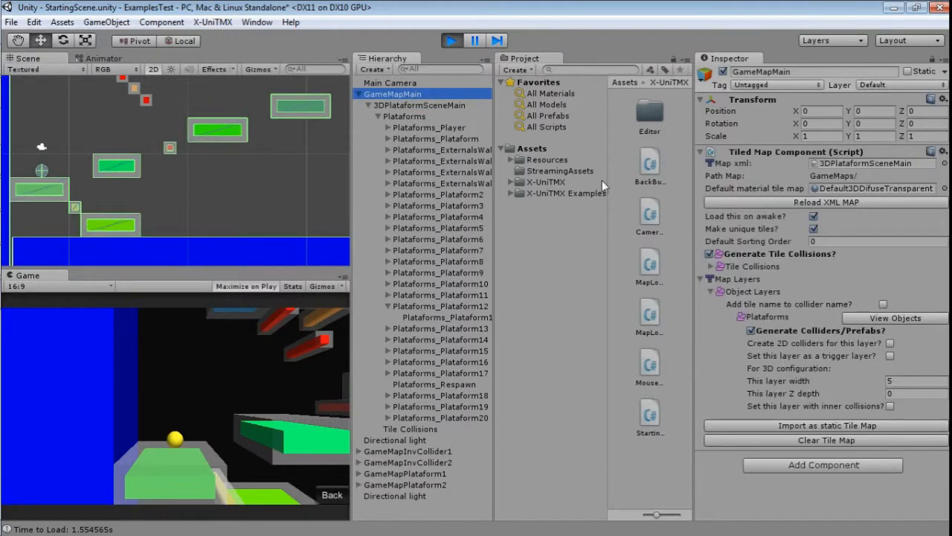
# Review the objects in GameMapMain's Plataforms layer, close the list and view the whole level in the scene.
pyautogui.click(881, 321)
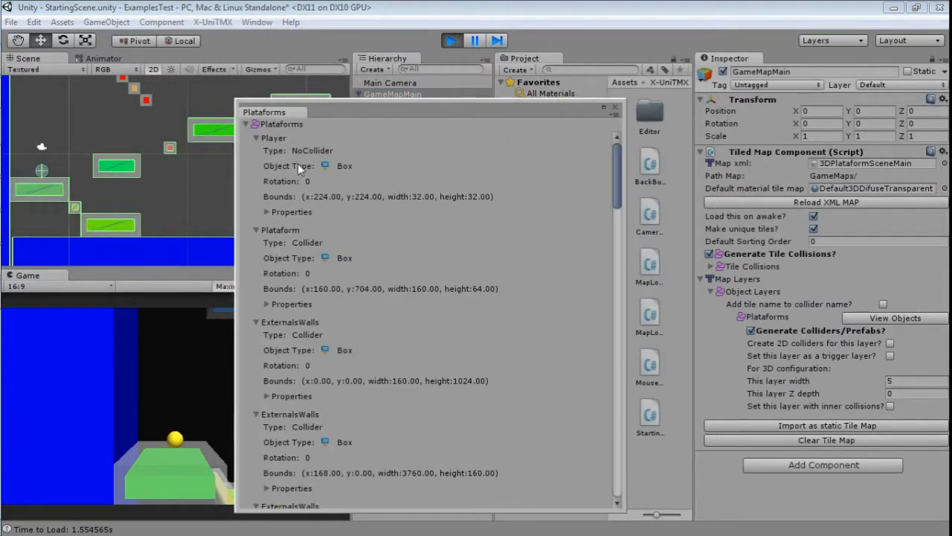
pyautogui.scroll(-2, 311, 319)
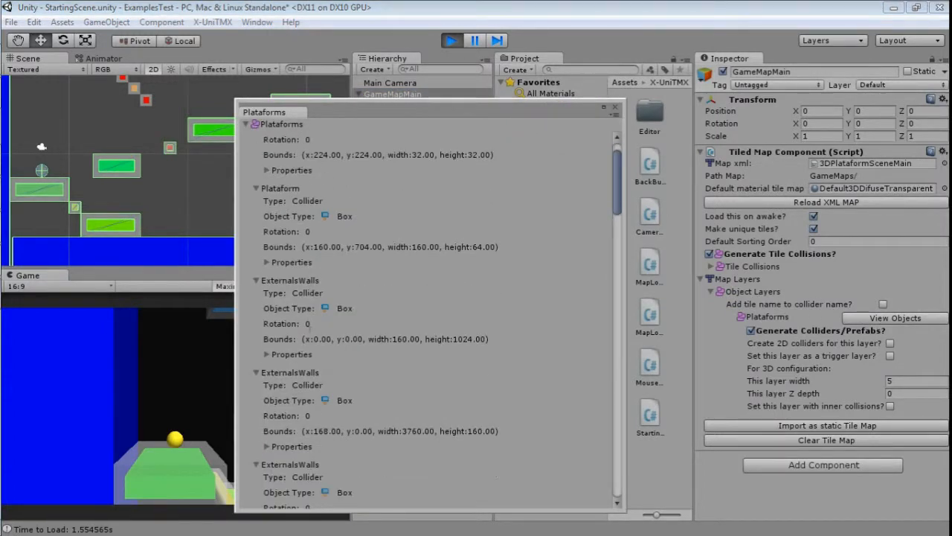
pyautogui.scroll(-10, 289, 379)
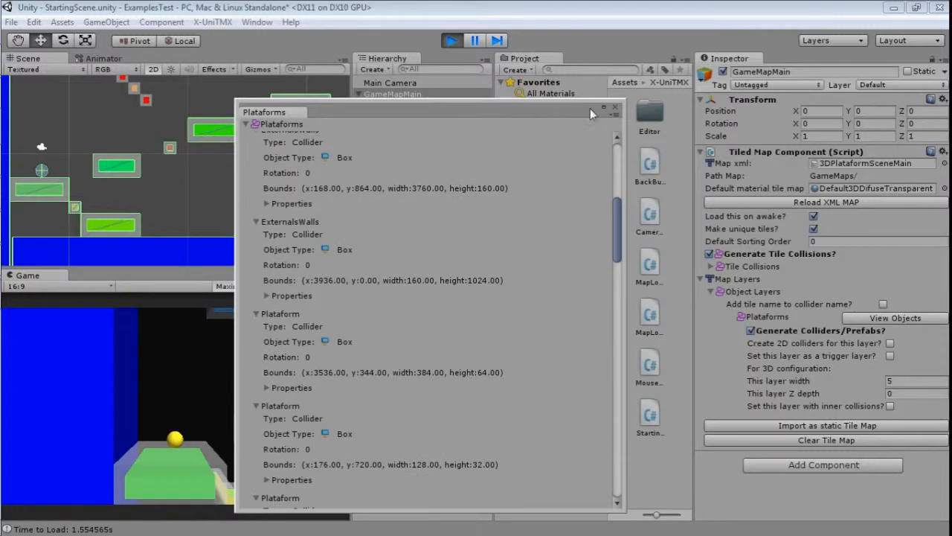
pyautogui.click(616, 108)
pyautogui.moveTo(162, 156); pyautogui.dragTo(106, 186, button='middle')
pyautogui.scroll(-5, 203, 208)
pyautogui.scroll(-5, 203, 207)
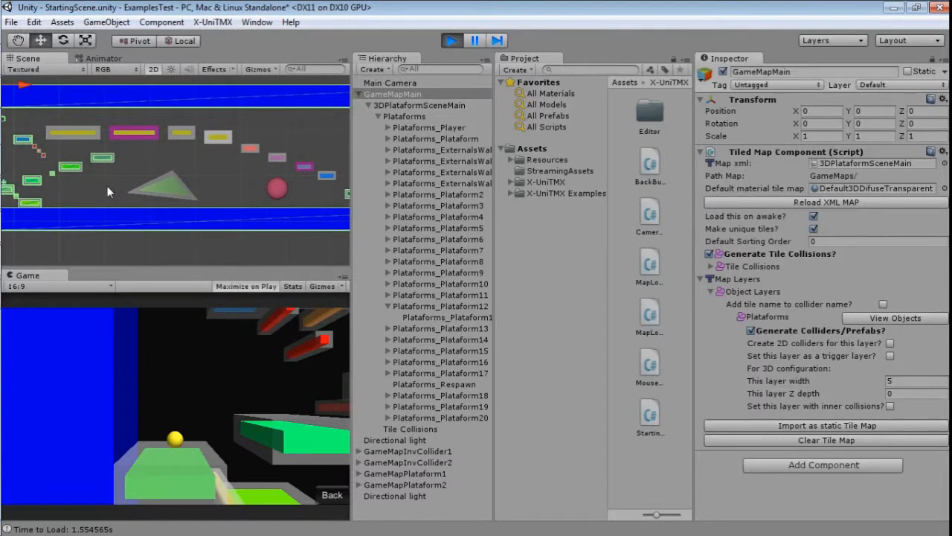
# Reopen the Plataforms object list, examine the first Plataform's create mesh3d property and close the list.
pyautogui.click(859, 318)
pyautogui.click(265, 304)
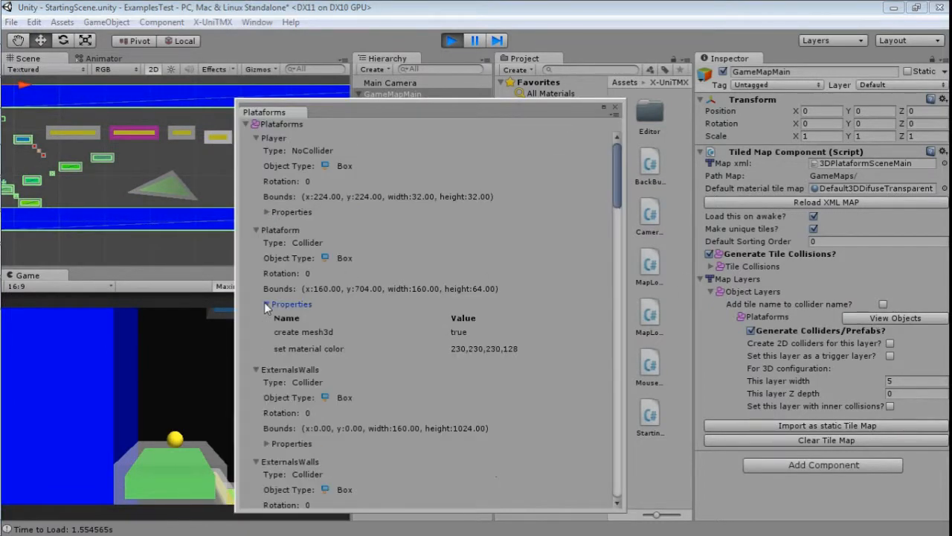
pyautogui.moveTo(284, 332); pyautogui.dragTo(338, 332)
pyautogui.doubleClick(459, 332)
pyautogui.click(613, 110)
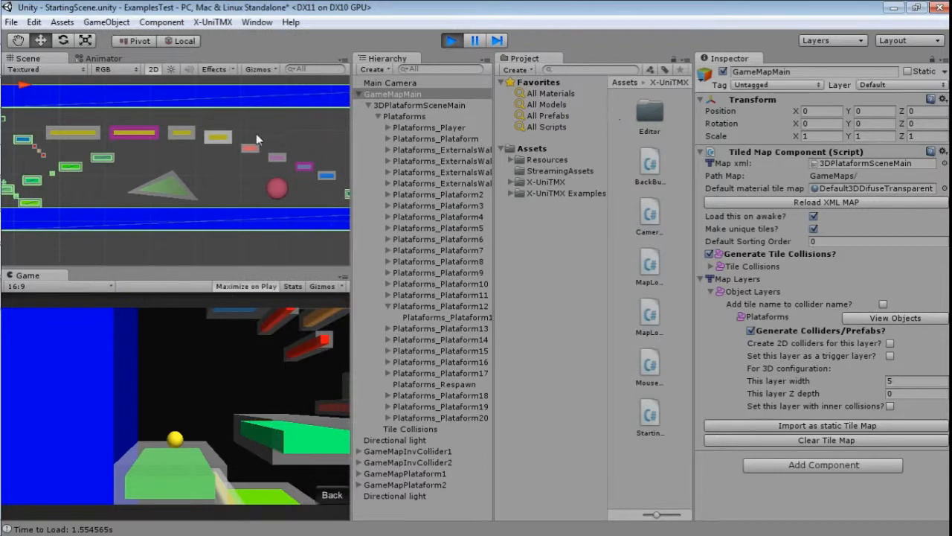
# Inspect the green triangle's mesh collider and the settings and platforms of its map, GameMapPlataform1.
pyautogui.moveTo(165, 169); pyautogui.dragTo(249, 191, button='middle')
pyautogui.scroll(5, 154, 176)
pyautogui.moveTo(149, 148); pyautogui.dragTo(199, 138, button='middle')
pyautogui.scroll(4, 211, 235)
pyautogui.moveTo(175, 201); pyautogui.dragTo(869, 149, button='middle')
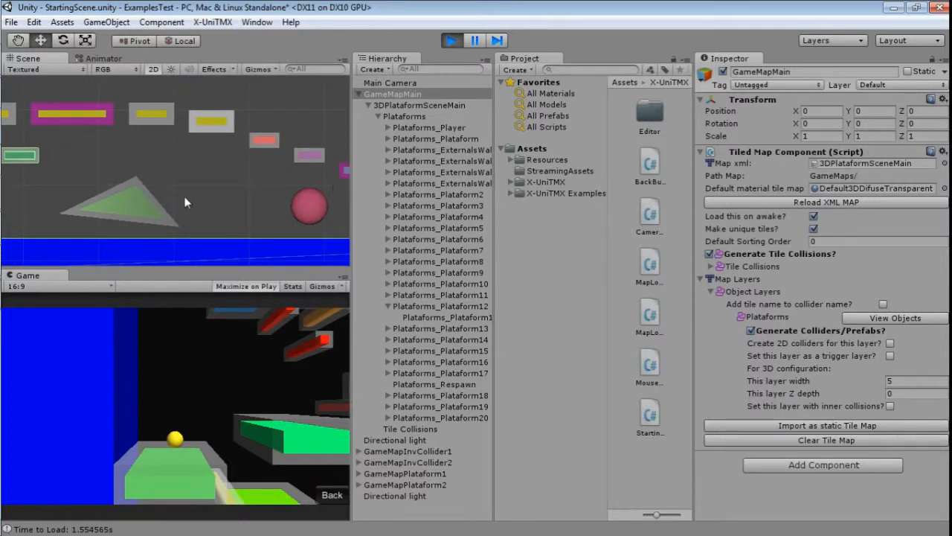
pyautogui.click(129, 202)
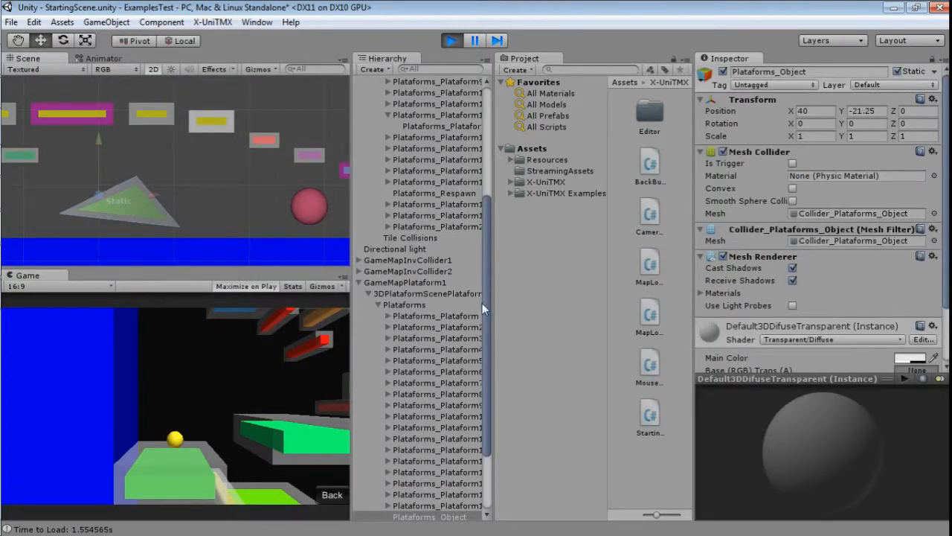
pyautogui.scroll(3, 404, 285)
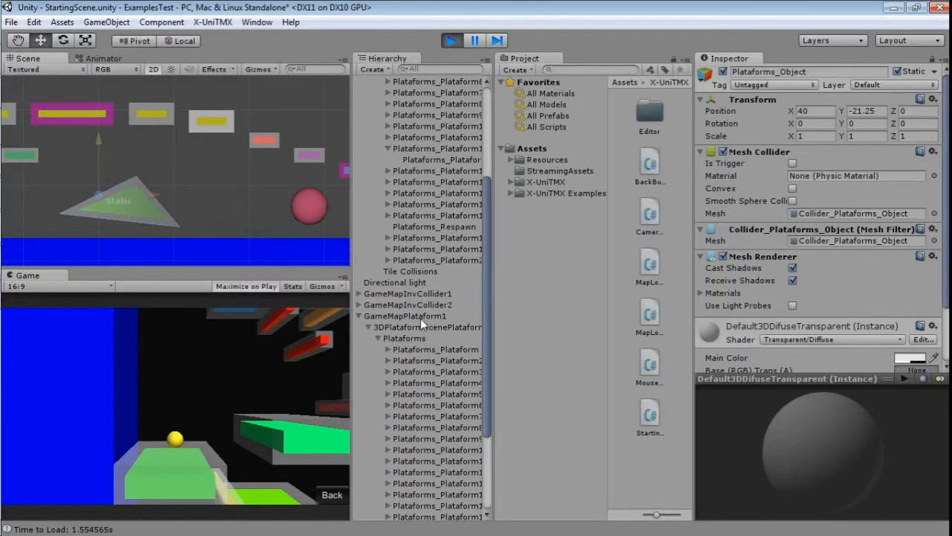
pyautogui.click(420, 315)
pyautogui.moveTo(288, 220); pyautogui.dragTo(22, 246, button='middle')
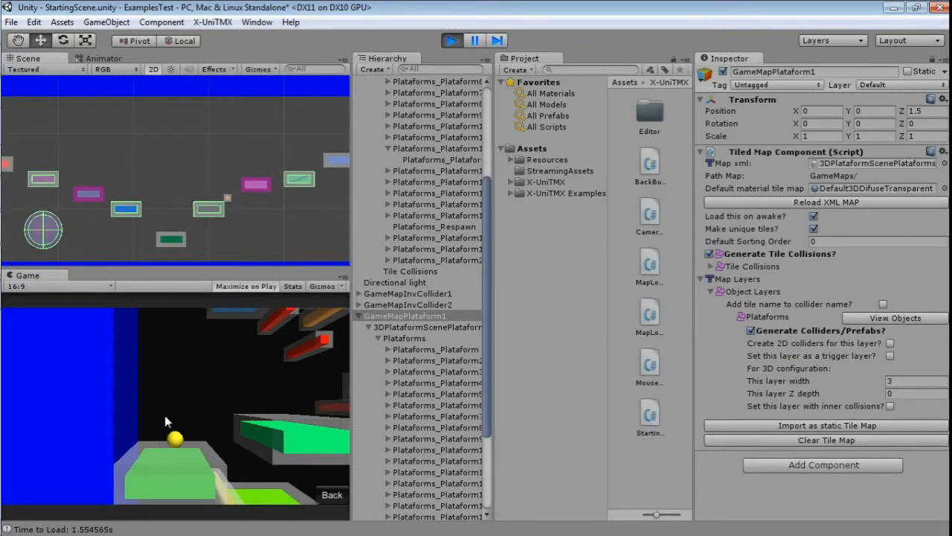
# Jump the ball right from the starting platform across the pink block onto the bright green platform.
pyautogui.press('space')
pyautogui.press('Right')
pyautogui.press('space')
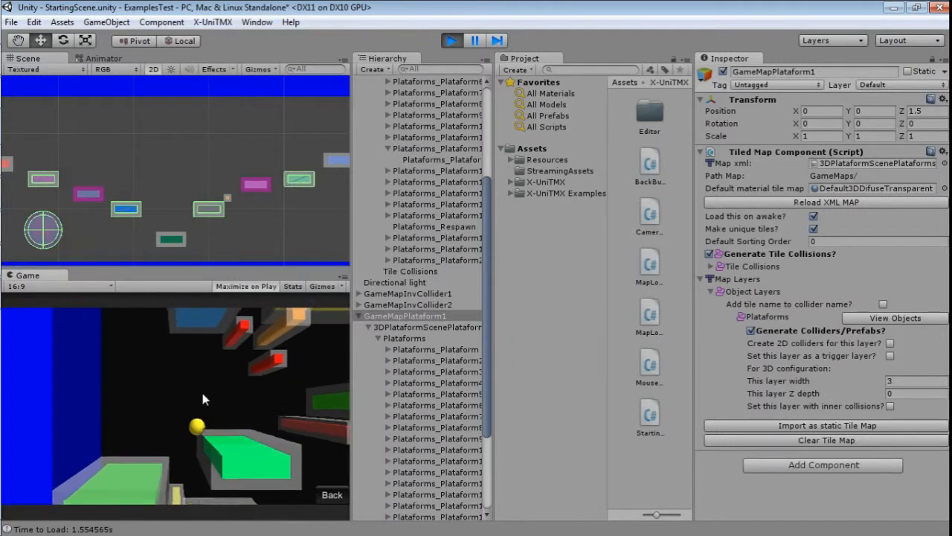
pyautogui.press('Right')
pyautogui.press('space')
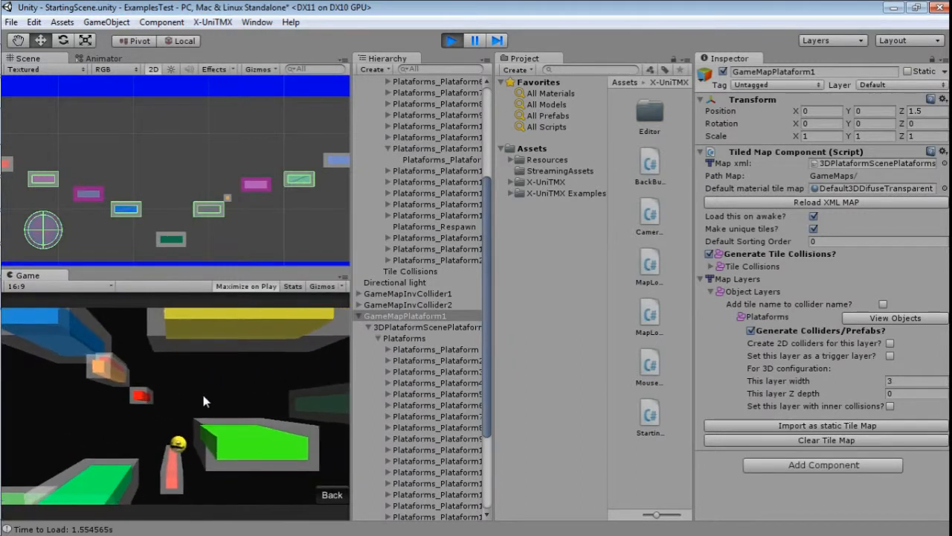
pyautogui.press('Right')
pyautogui.press('space')
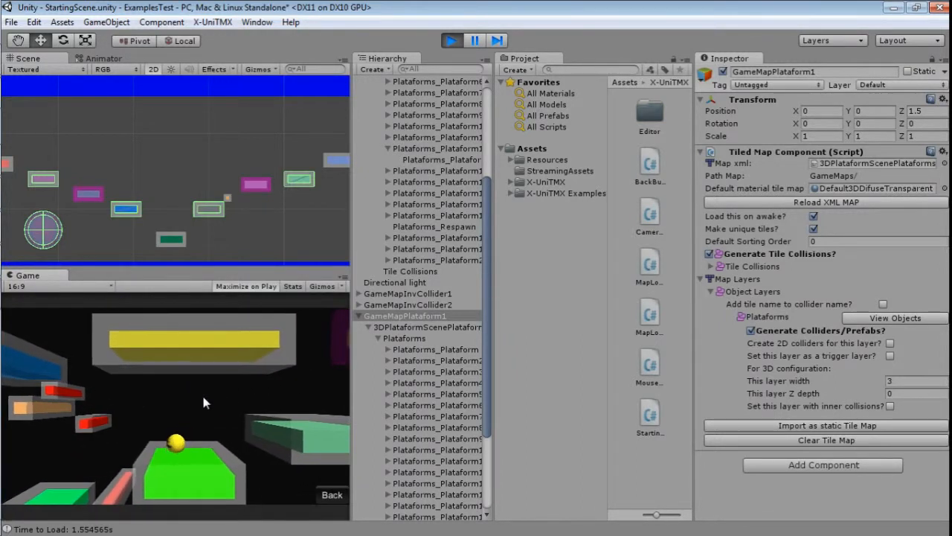
# Jump the ball left and up the small red and orange blocks towards the blue platform.
pyautogui.press('Left')
pyautogui.press('space')
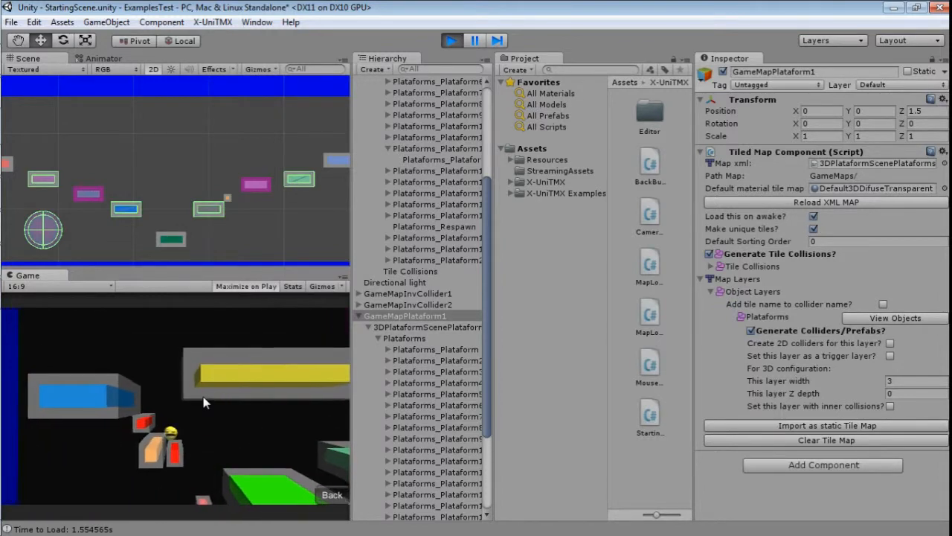
pyautogui.press('space')
pyautogui.press('Left')
pyautogui.press('space')
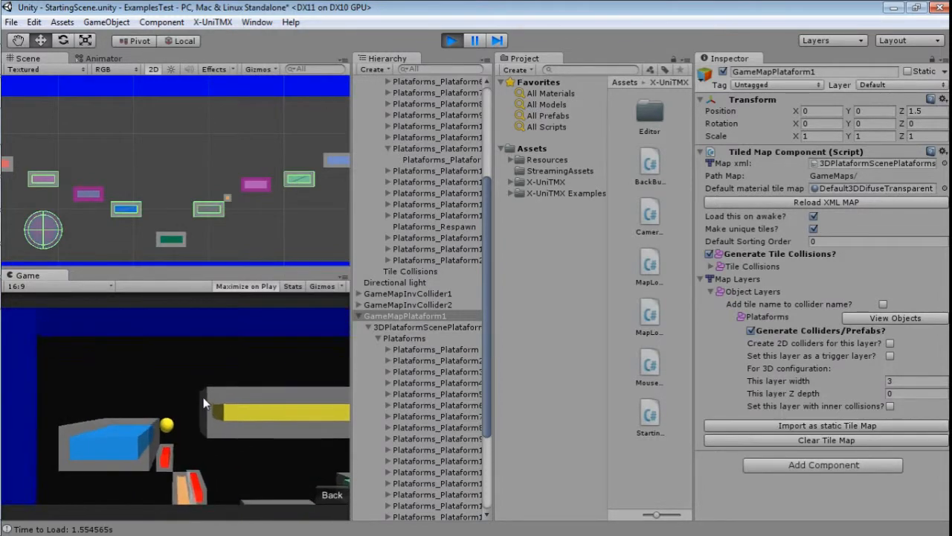
# Jump the ball up and right across the long grey-edged yellow platform onto the purple-edged one.
pyautogui.press('space')
pyautogui.press('Left')
pyautogui.press('Right')
pyautogui.press('space')
pyautogui.press('Right')
pyautogui.press('space')
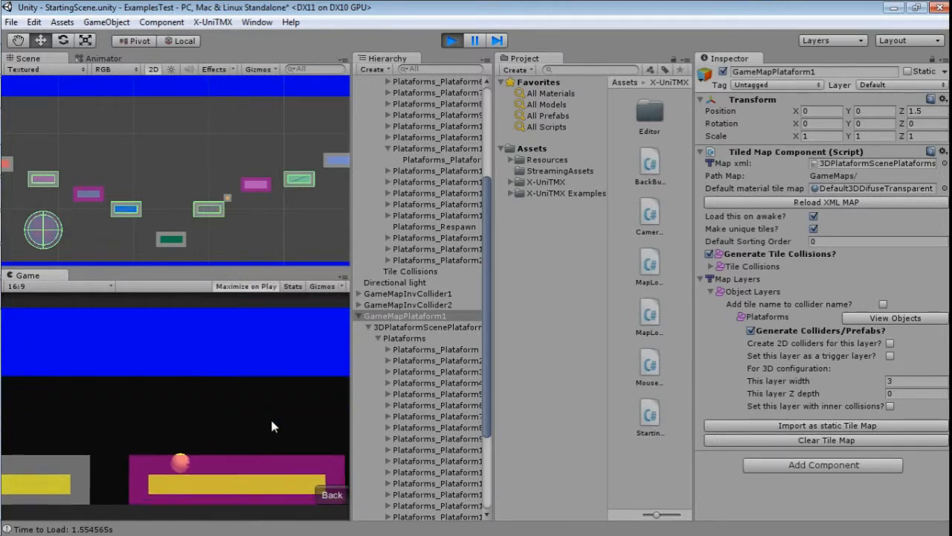
# Roll the ball right off the purple-edged platform and jump onto the short grey-edged yellow platform.
pyautogui.press('Right')
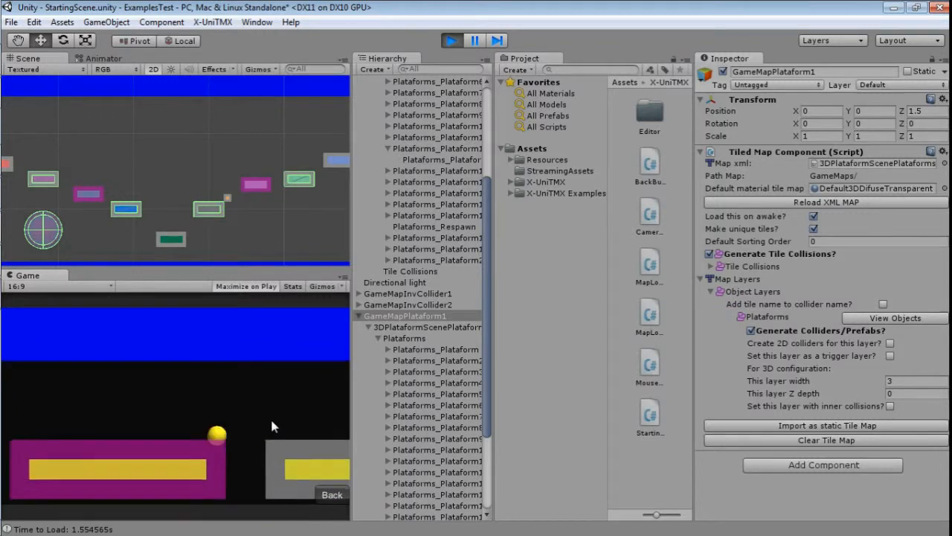
pyautogui.press('Right')
pyautogui.press('space')
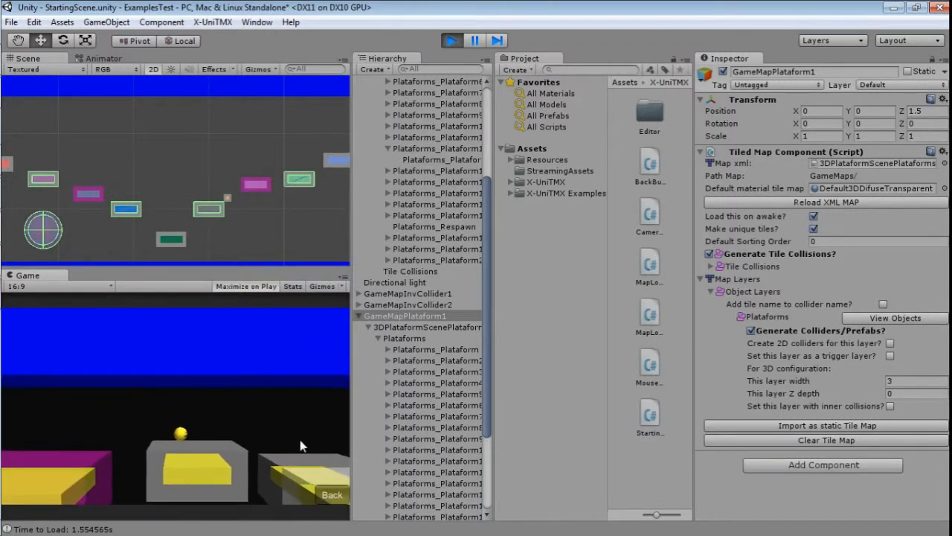
# Return to the test scene list and maximize the Game view.
pyautogui.click(332, 496)
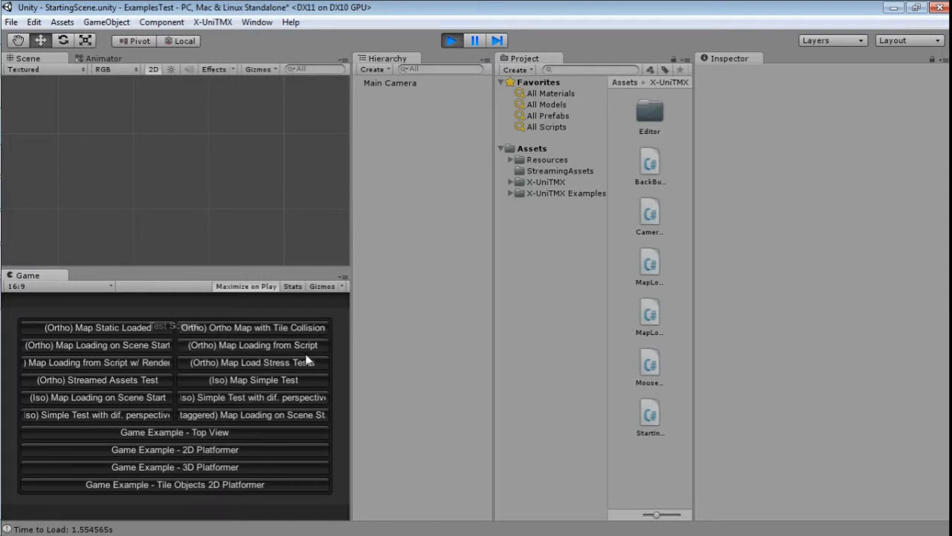
pyautogui.click(343, 276)
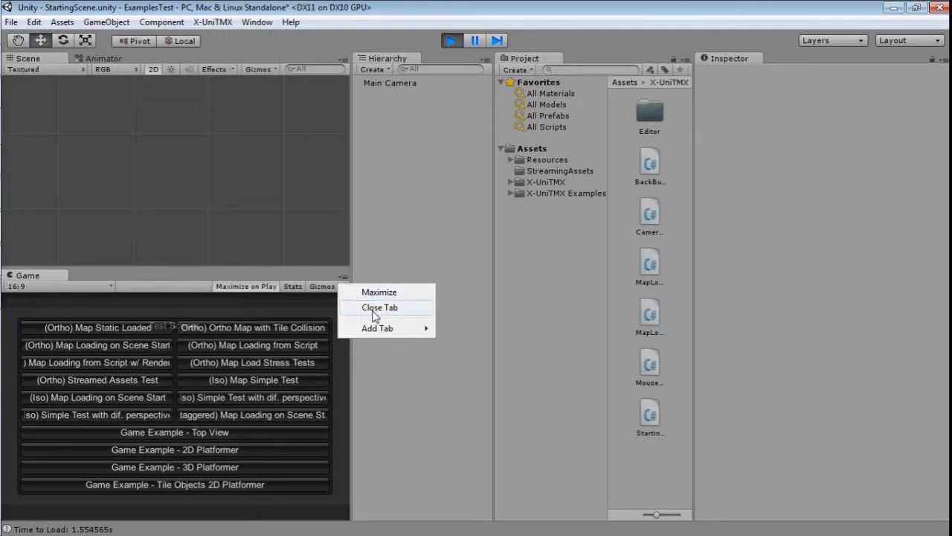
pyautogui.click(375, 294)
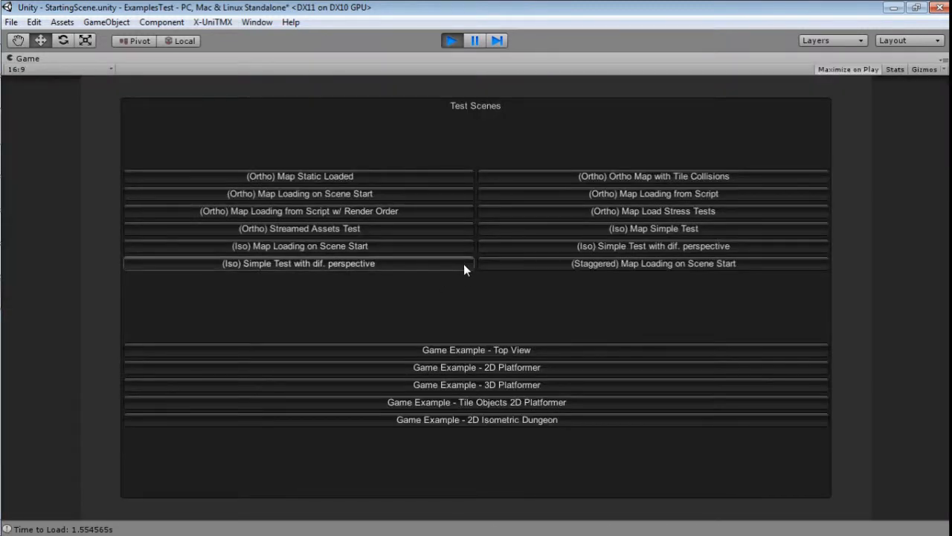